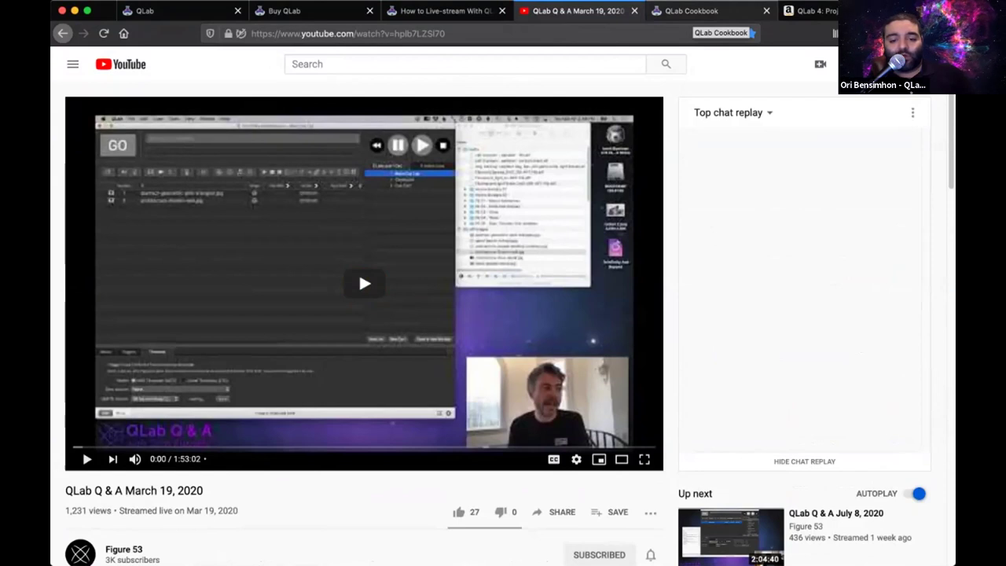
- Open the QLab Cookbook page and look through its list of example projects and tag filters
{"action": "left_click", "coordinate": [691, 11]}
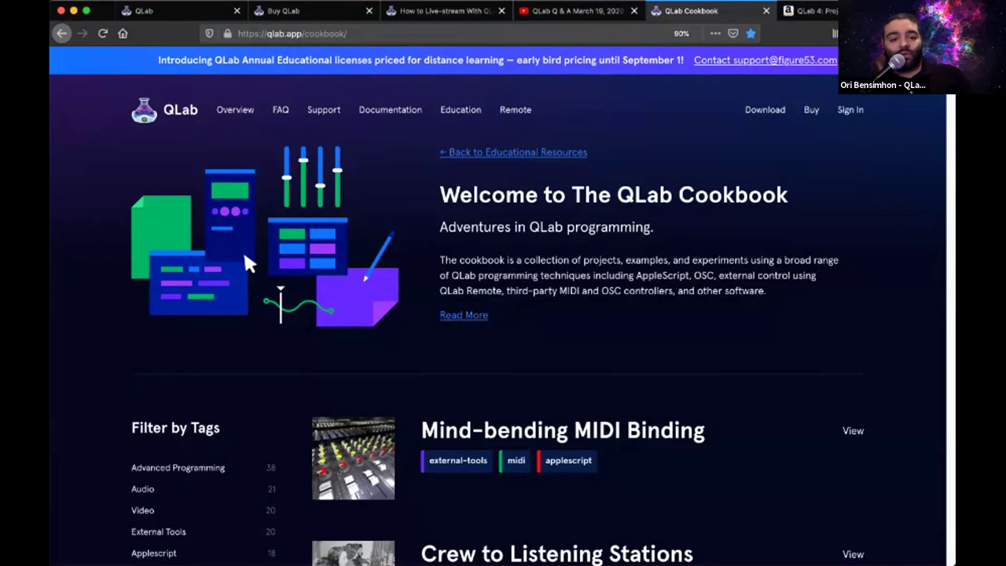
{"action": "scroll", "coordinate": [549, 432], "scroll_direction": "down", "scroll_amount": 3}
{"action": "scroll", "coordinate": [549, 432], "scroll_direction": "up", "scroll_amount": 3}
{"action": "scroll", "coordinate": [550, 432], "scroll_direction": "down", "scroll_amount": 2}
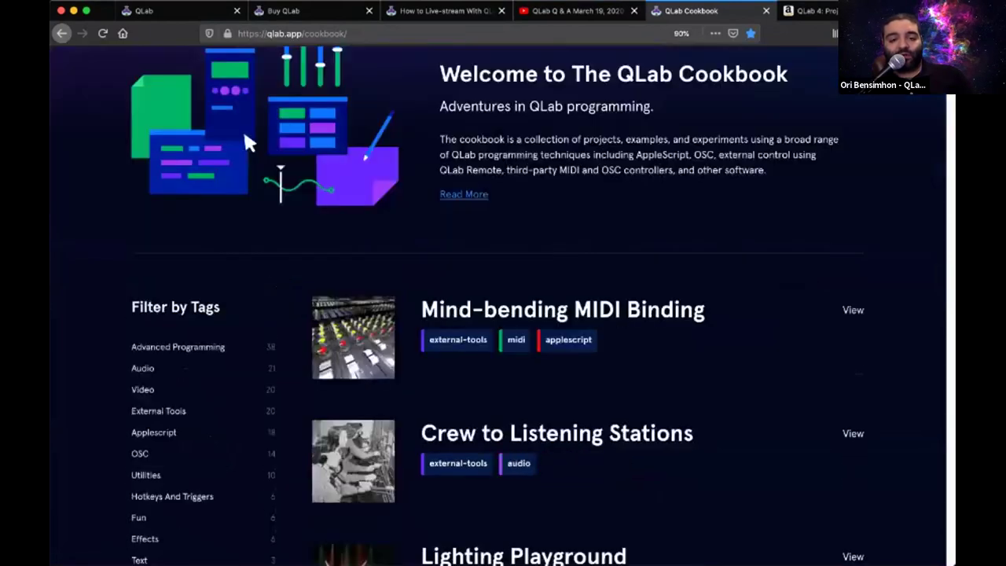
{"action": "scroll", "coordinate": [244, 259], "scroll_direction": "up", "scroll_amount": 3}
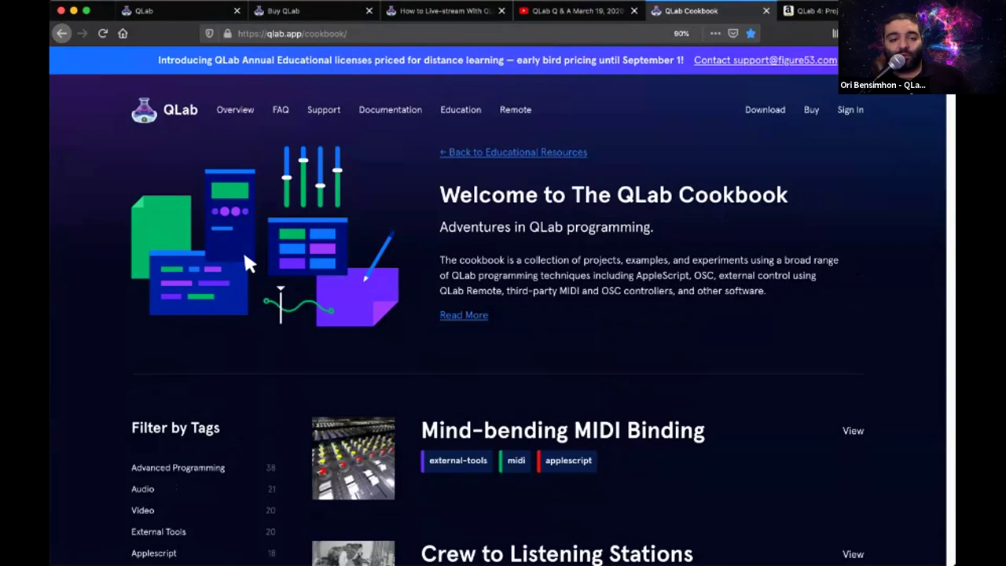
{"action": "scroll", "coordinate": [245, 256], "scroll_direction": "down", "scroll_amount": 8}
{"action": "scroll", "coordinate": [244, 256], "scroll_direction": "down", "scroll_amount": 11}
{"action": "scroll", "coordinate": [244, 256], "scroll_direction": "up", "scroll_amount": 6}
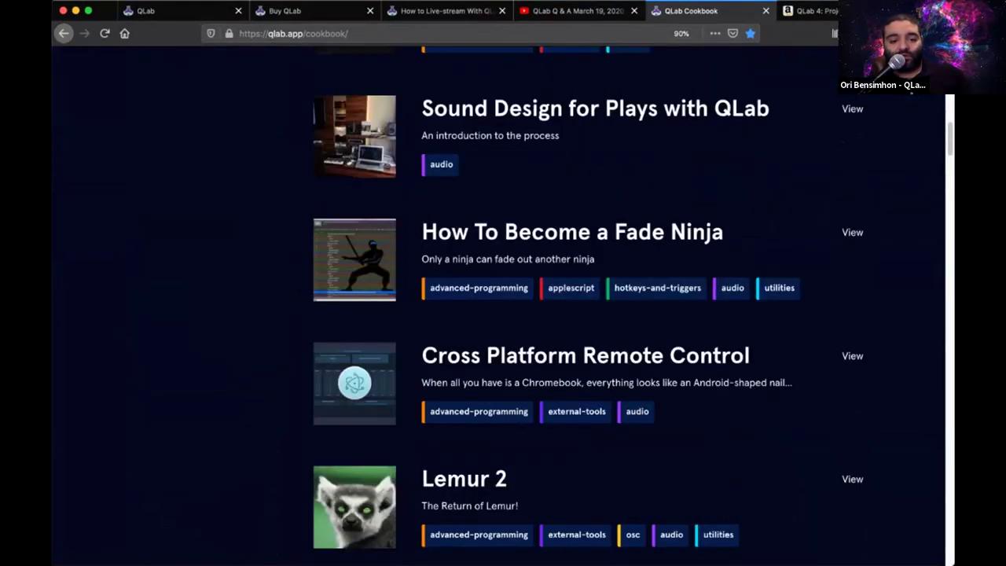
{"action": "scroll", "coordinate": [244, 249], "scroll_direction": "up", "scroll_amount": 10}
{"action": "scroll", "coordinate": [244, 249], "scroll_direction": "down", "scroll_amount": 5}
{"action": "scroll", "coordinate": [243, 249], "scroll_direction": "down", "scroll_amount": 3}
{"action": "scroll", "coordinate": [243, 249], "scroll_direction": "up", "scroll_amount": 8}
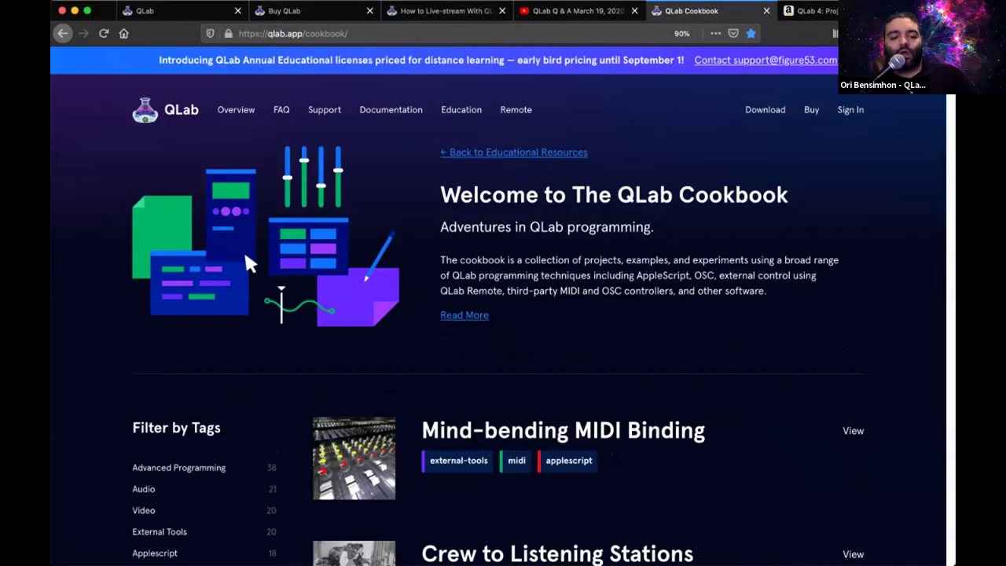
{"action": "scroll", "coordinate": [243, 256], "scroll_direction": "down", "scroll_amount": 5}
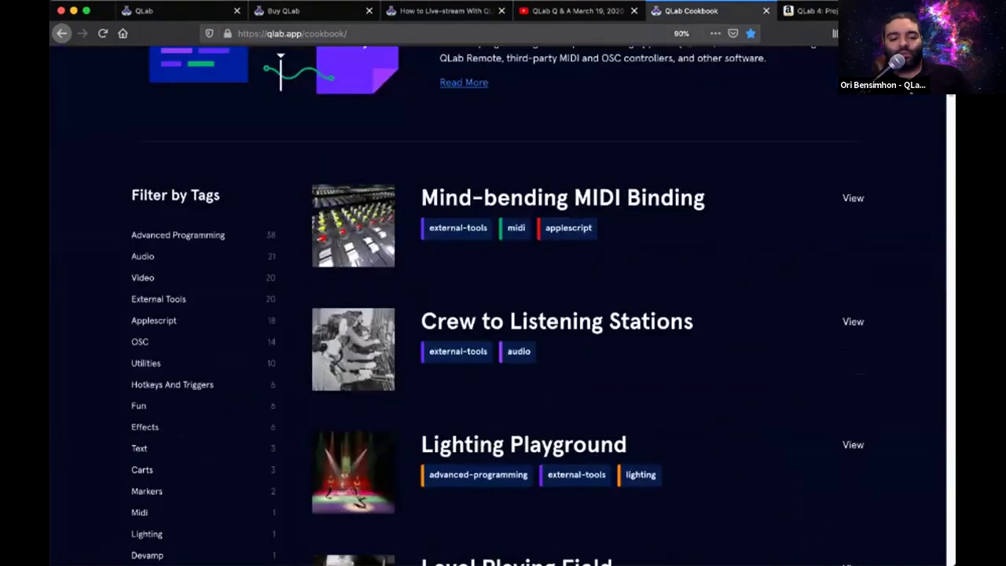
{"action": "scroll", "coordinate": [243, 255], "scroll_direction": "up", "scroll_amount": 5}
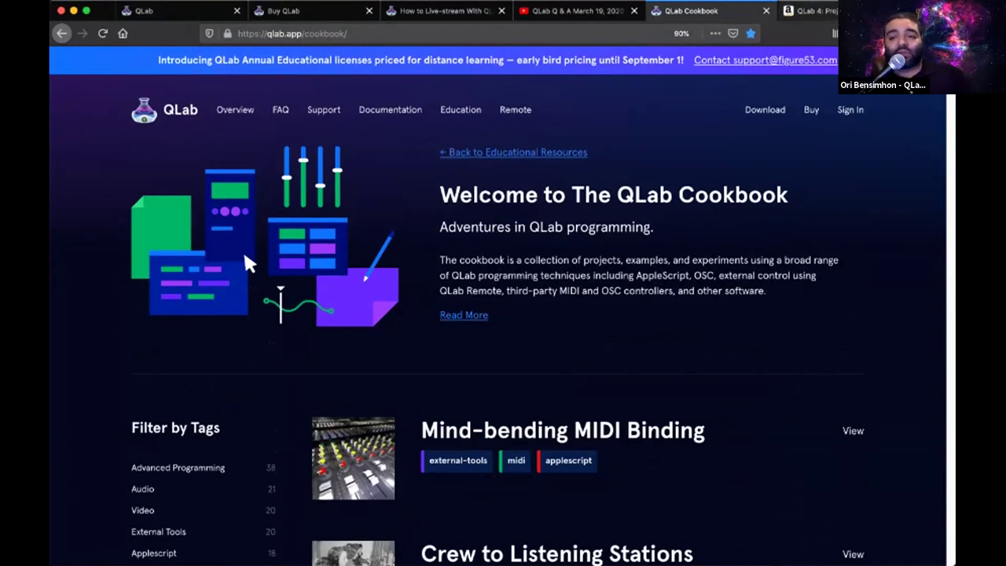
- Switch to QLab with the QLab Basics 1 workspace in front
{"action": "key", "text": "ctrl+Tab"}
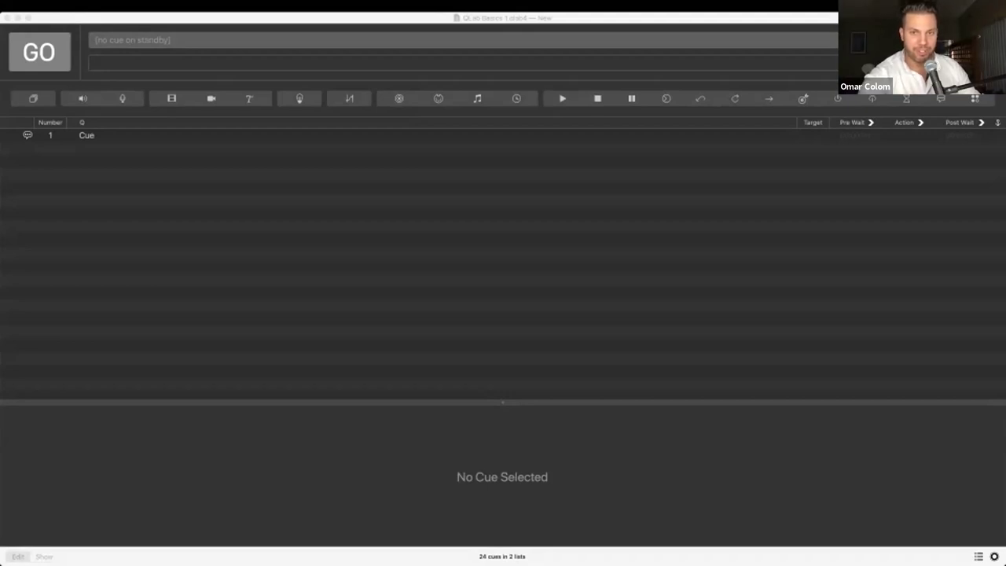
{"action": "key", "text": "super+Tab"}
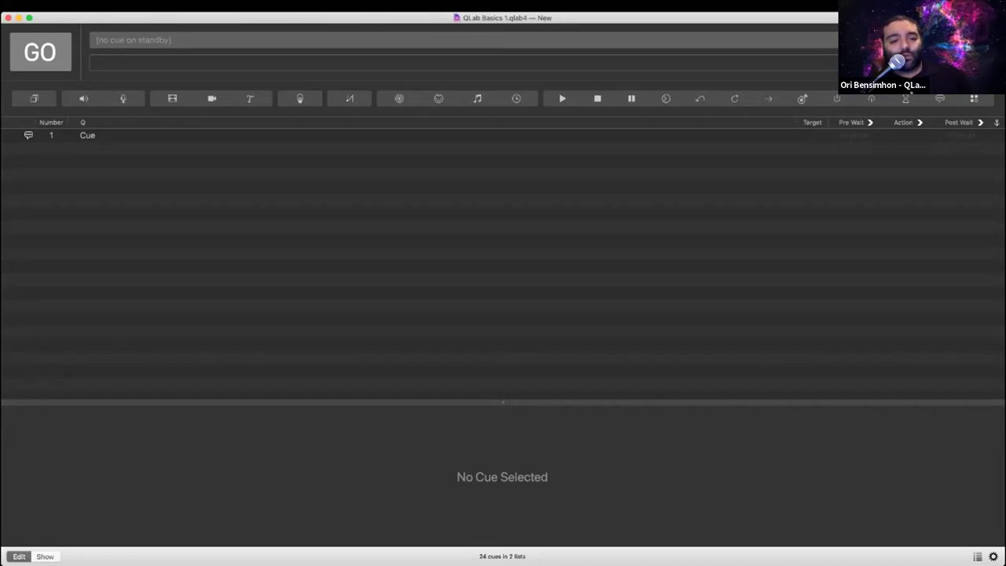
{"action": "key", "text": "super+Tab"}
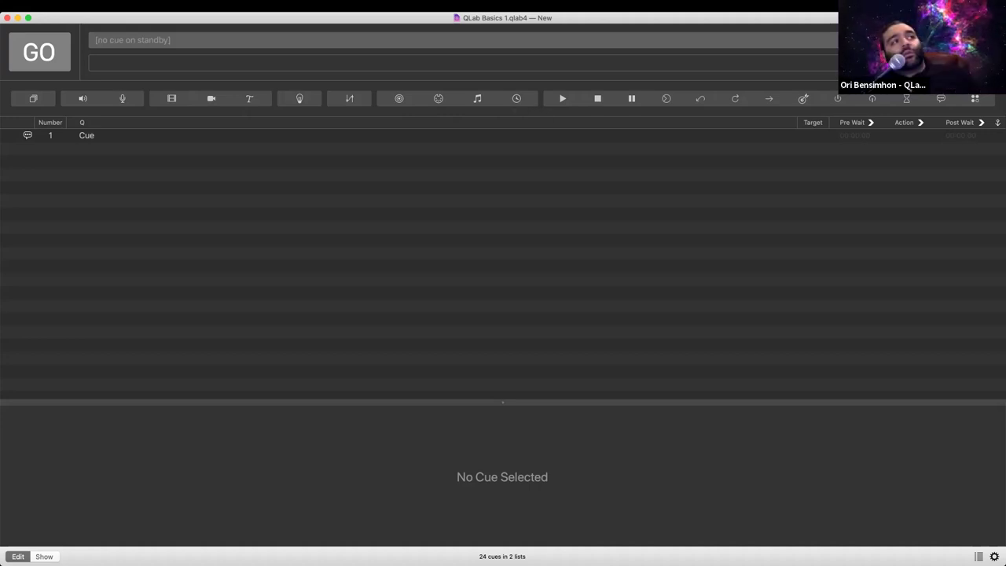
- Examine the continue mode options of cue 1 without changing them, and run the cue
{"action": "left_click", "coordinate": [502, 135]}
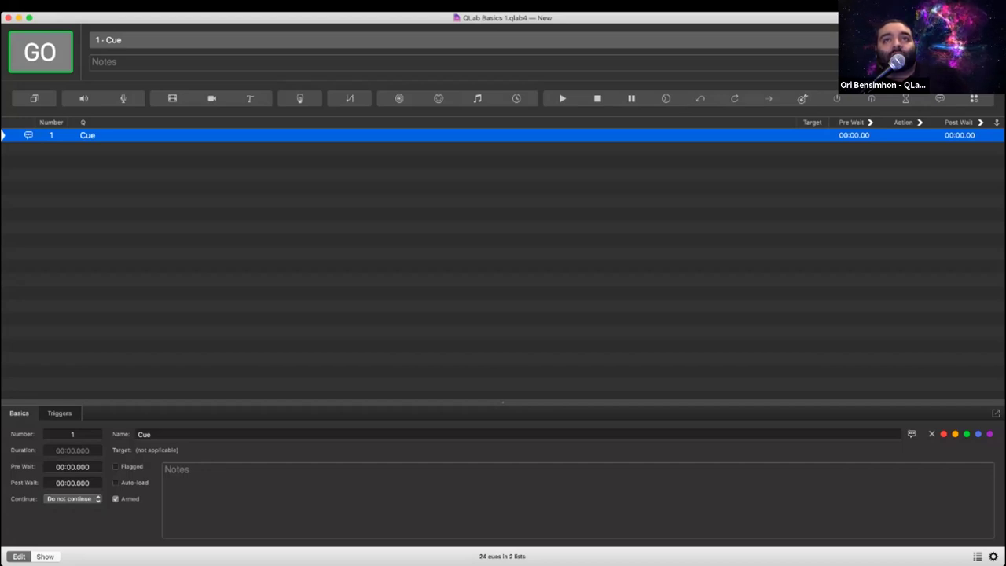
{"action": "left_click", "coordinate": [996, 136]}
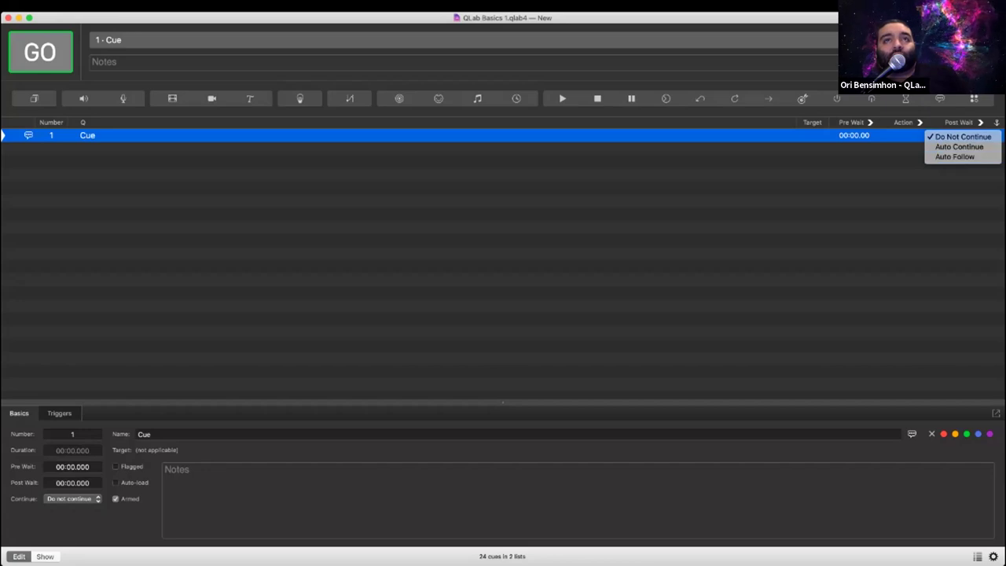
{"action": "key", "text": "Escape"}
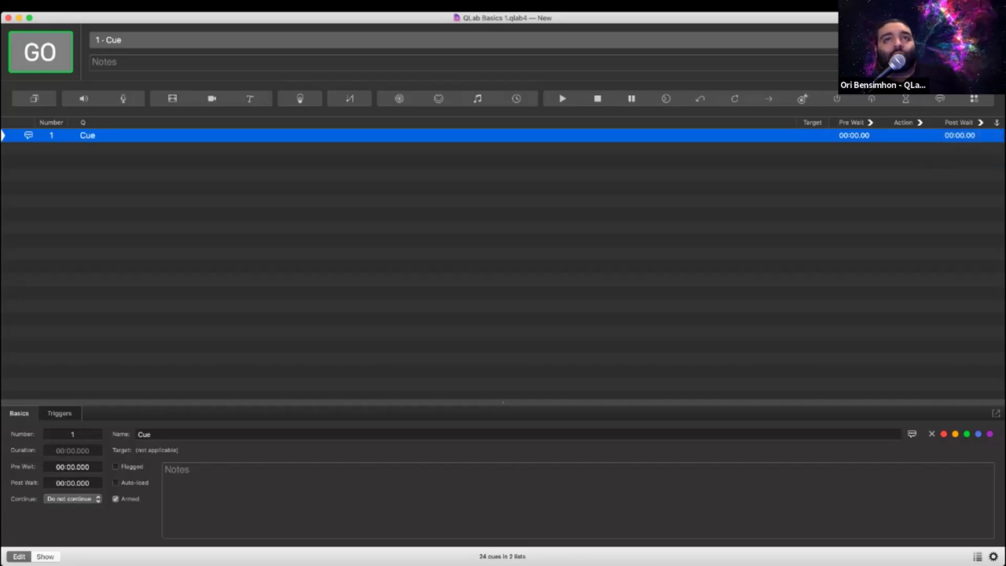
{"action": "left_click", "coordinate": [996, 136]}
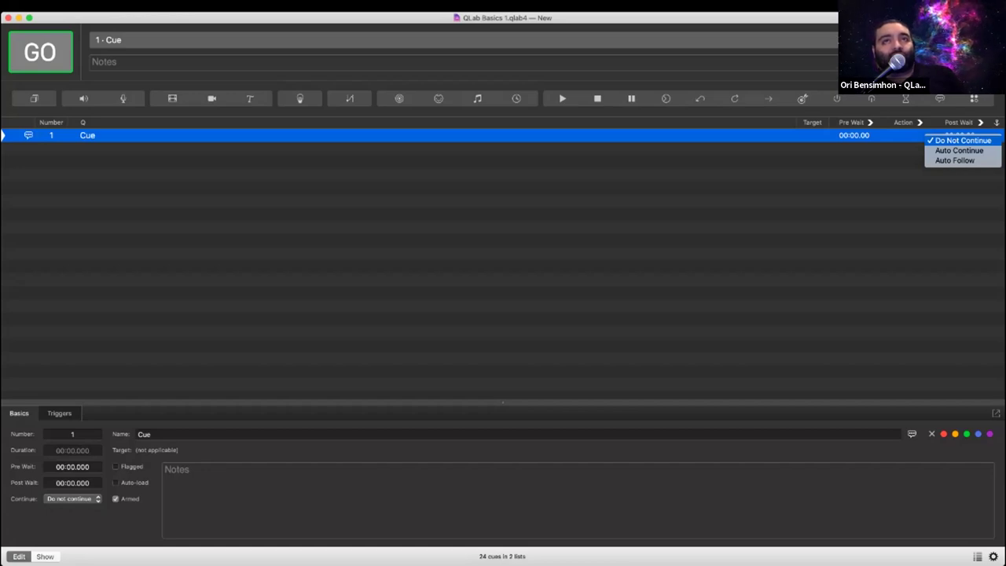
{"action": "key", "text": "Escape"}
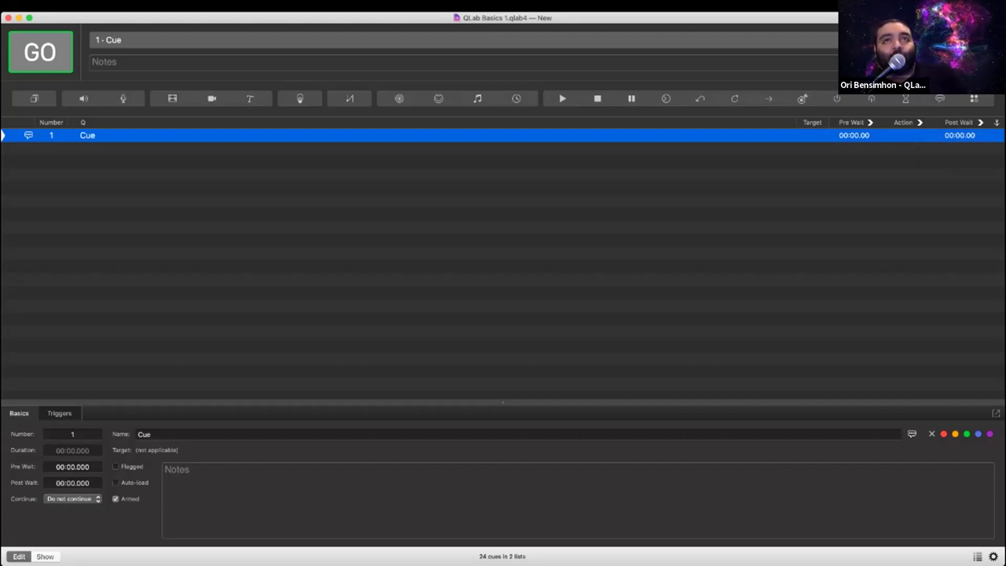
{"action": "key", "text": "c"}
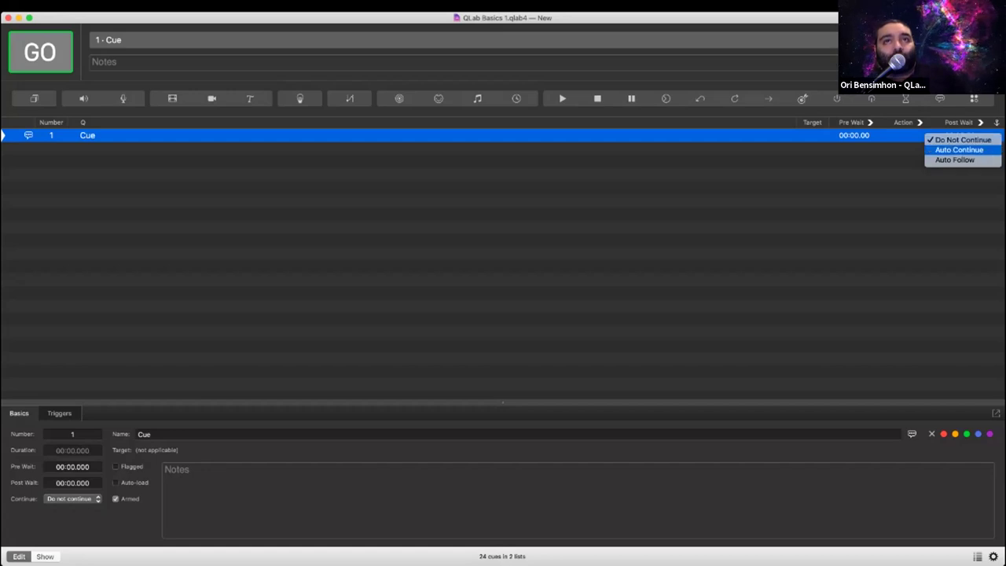
{"action": "key", "text": "Escape"}
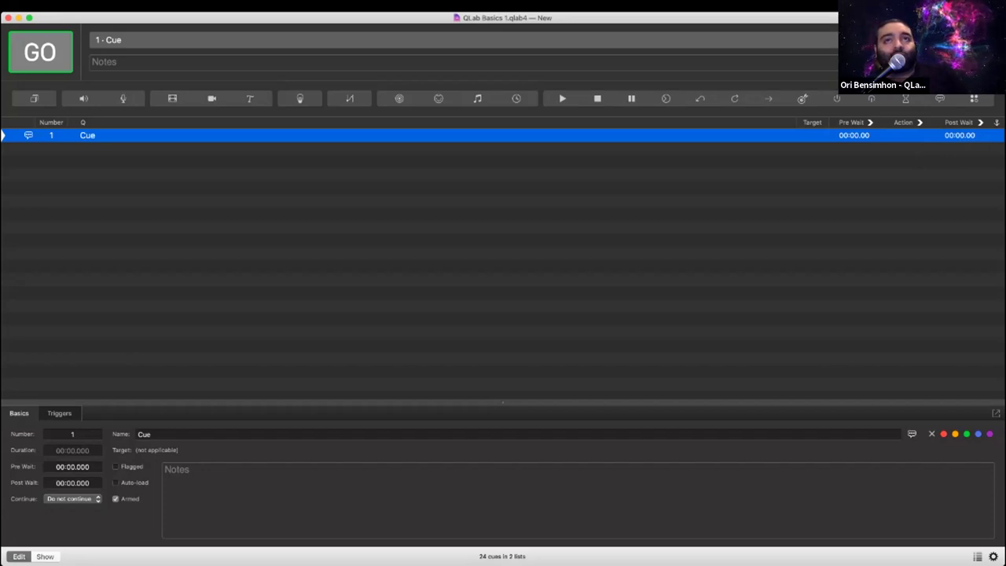
{"action": "left_click", "coordinate": [996, 136]}
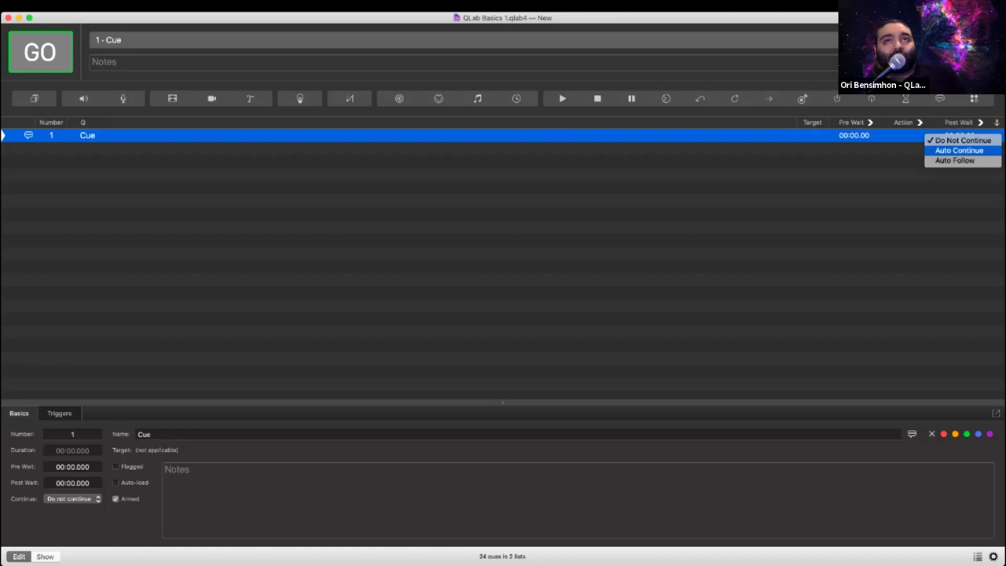
{"action": "key", "text": "Escape"}
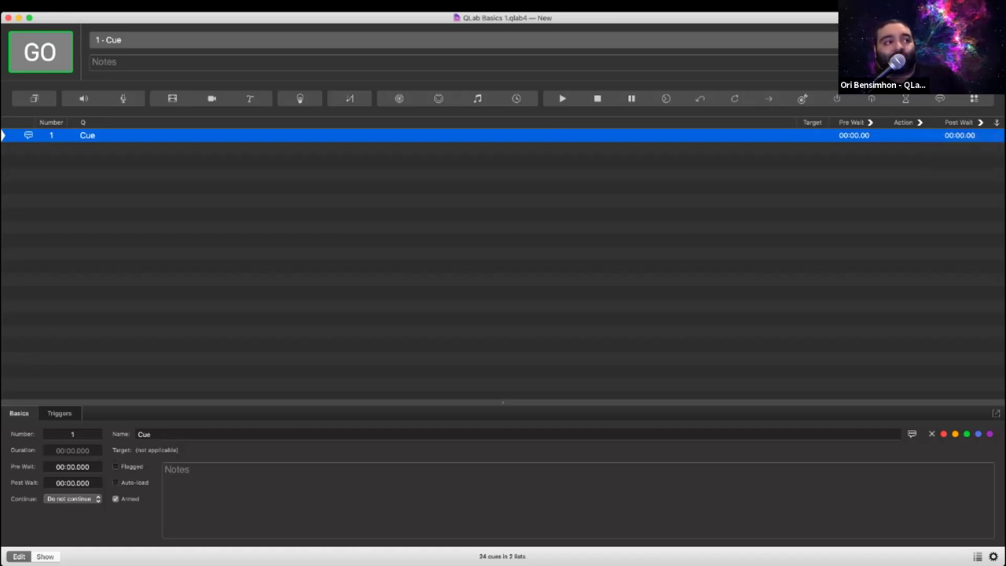
{"action": "key", "text": "space"}
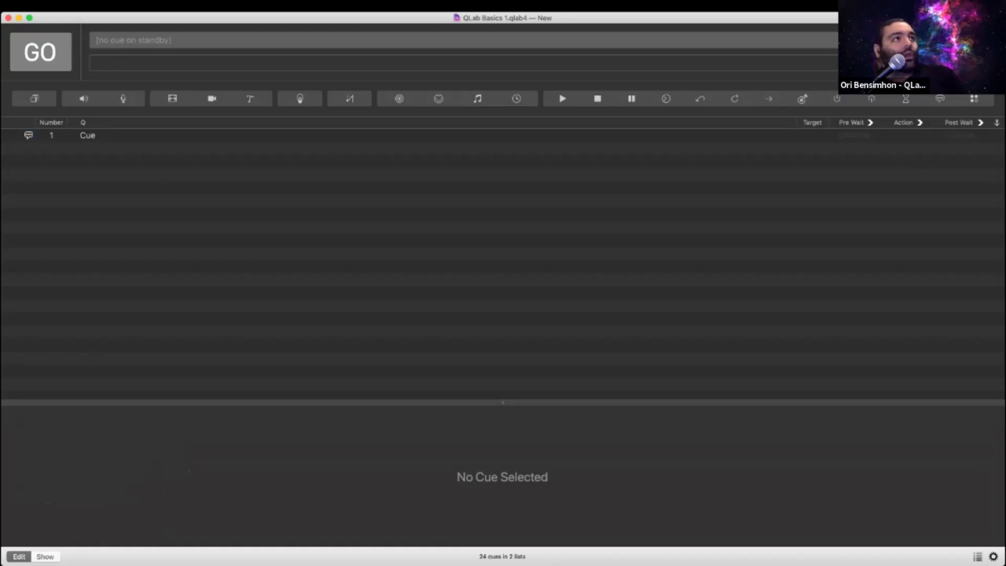
- Replace the cue number of the only cue in the list with the text "Cue"
{"action": "left_click", "coordinate": [88, 135]}
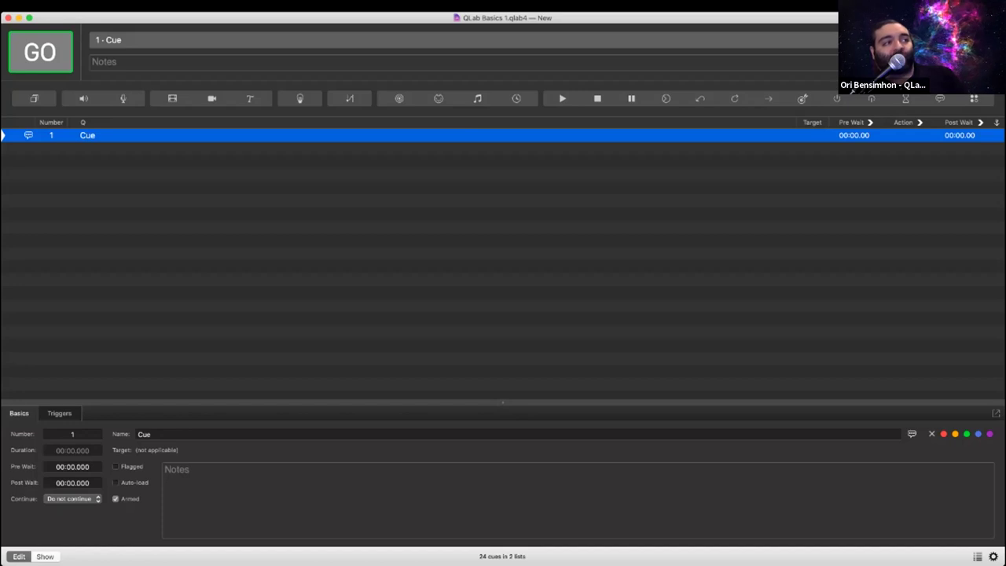
{"action": "left_click", "coordinate": [74, 434]}
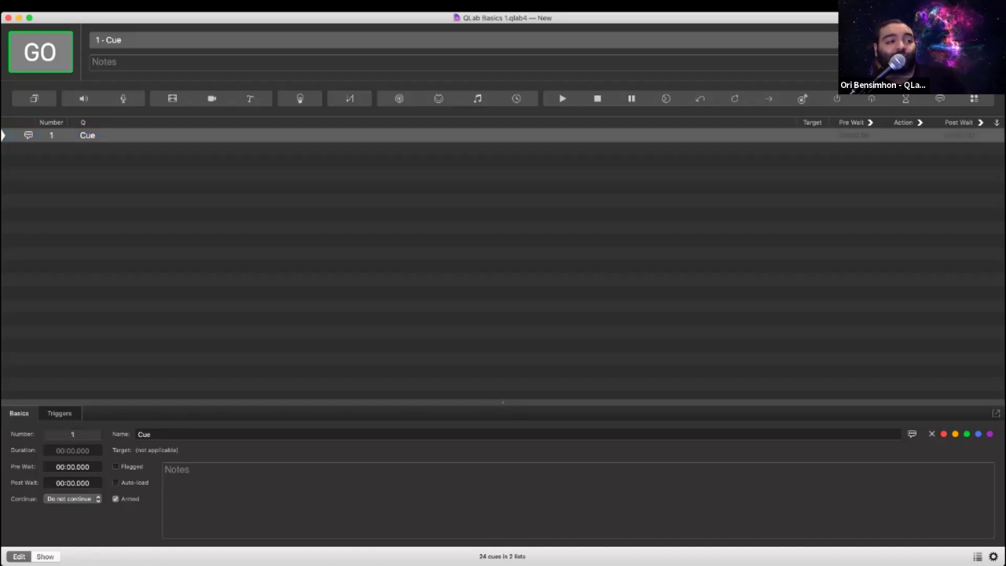
{"action": "key", "text": "super+a"}
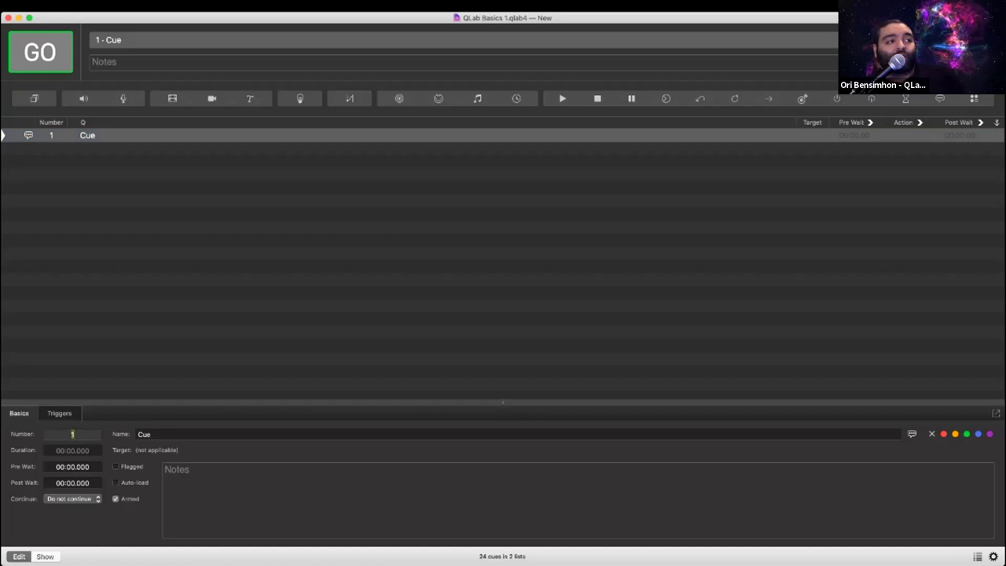
{"action": "type", "text": "Cue"}
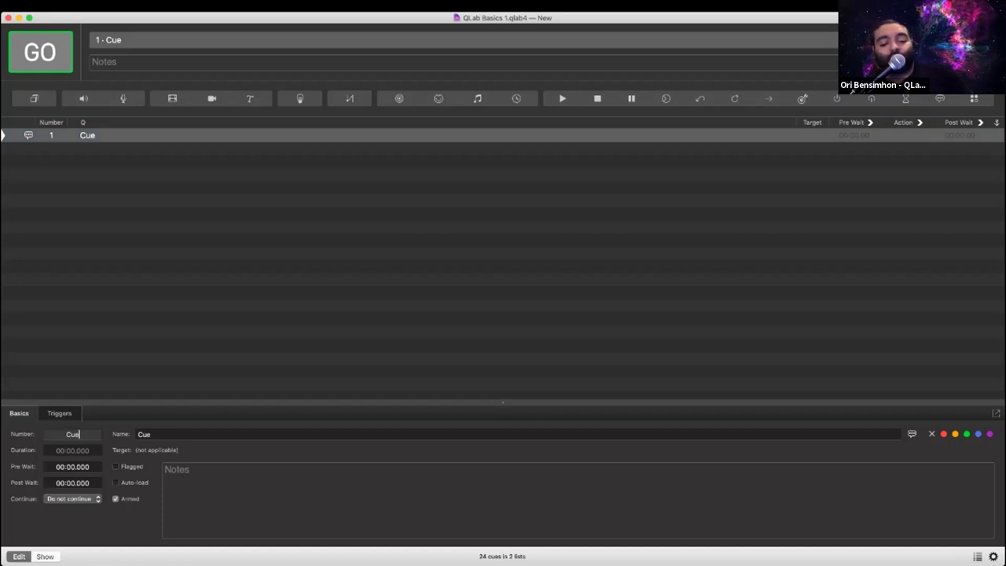
{"action": "key", "text": "Return"}
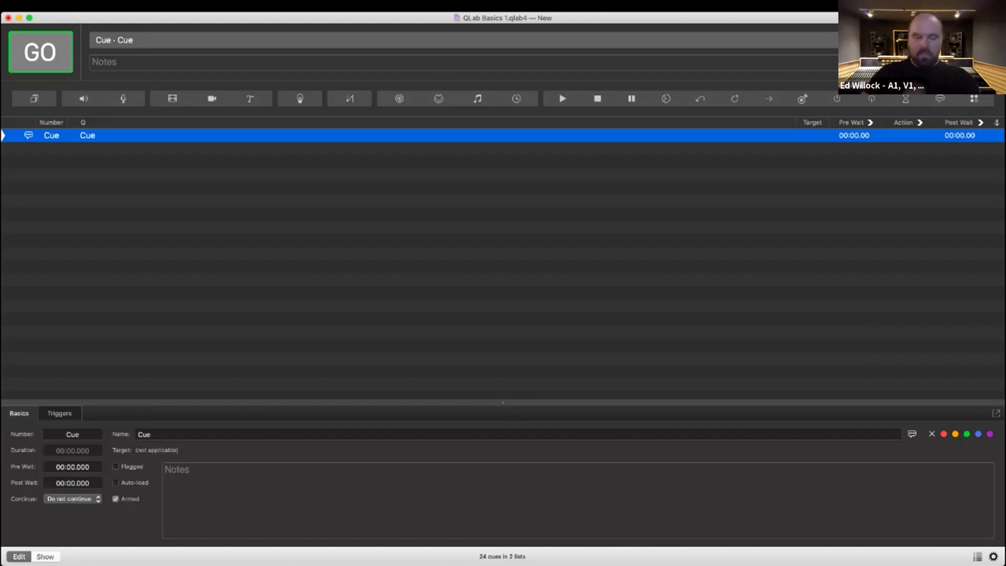
- Switch to Finder, move its window clear, and open the video folder inside QLab Basics
{"action": "key", "text": "super+Tab"}
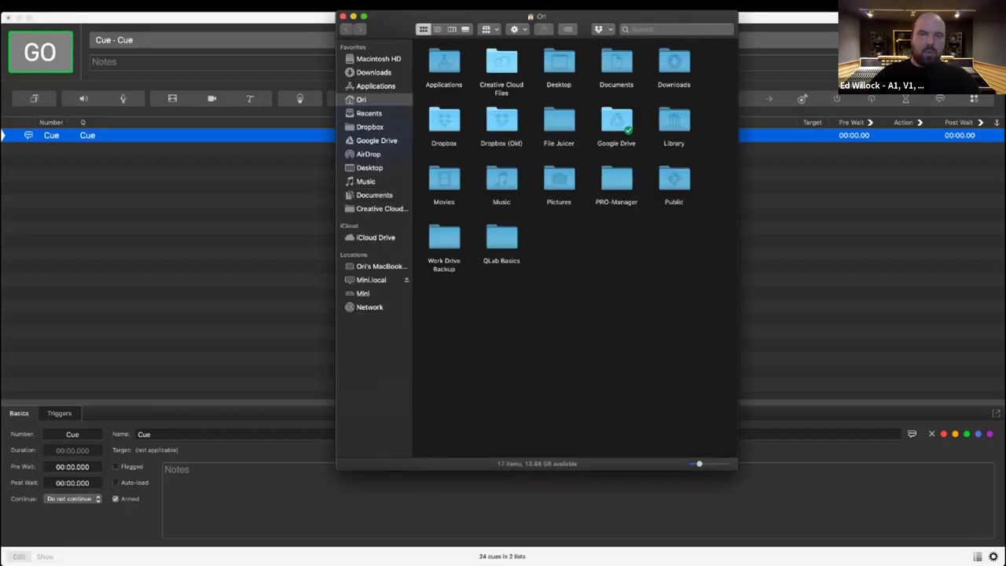
{"action": "left_click_drag", "start_coordinate": [479, 16], "coordinate": [322, 80]}
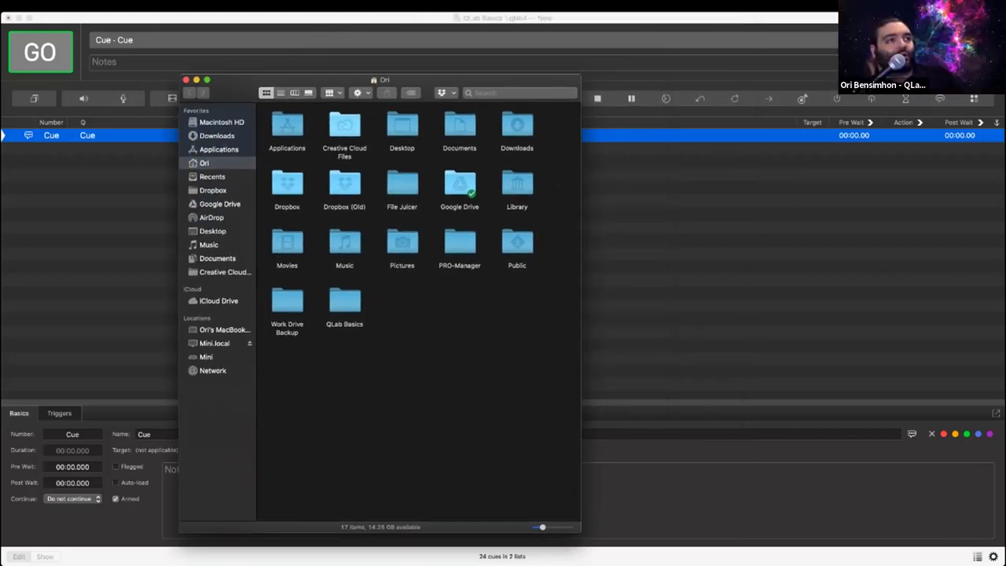
{"action": "double_click", "coordinate": [344, 298]}
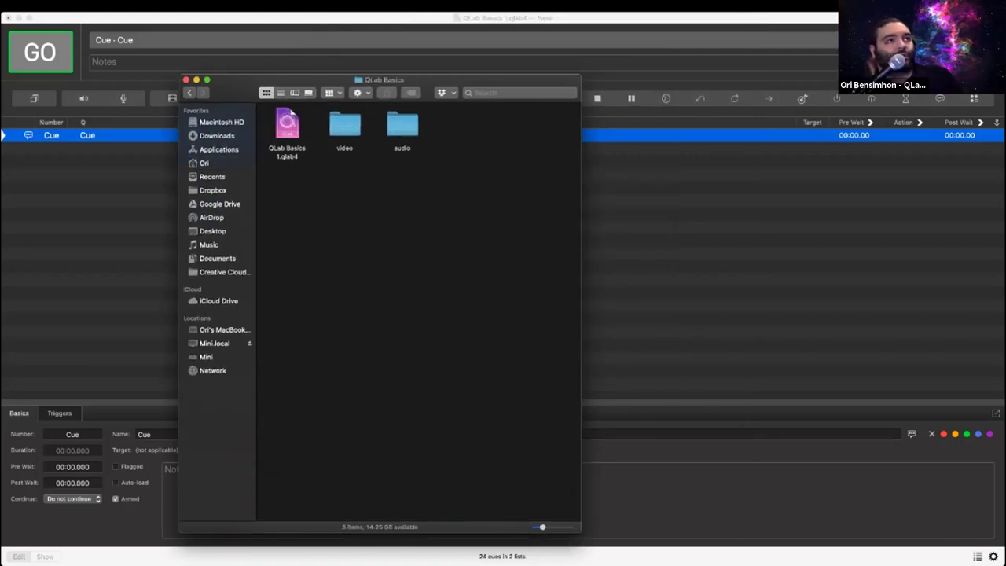
{"action": "double_click", "coordinate": [344, 125]}
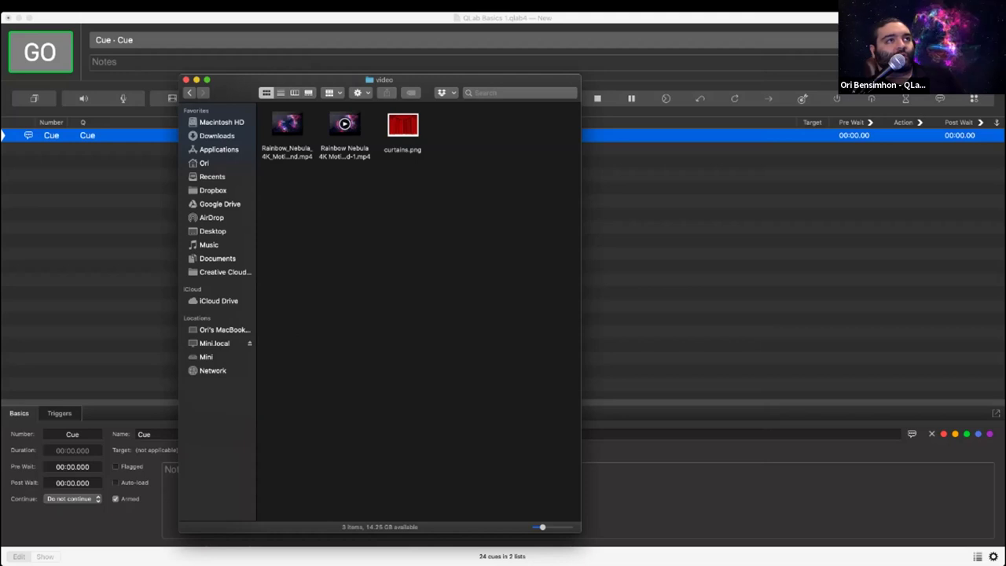
- Encode Rainbow Nebula 4K Motion Background-1.mp4 with the Apple ProRes setting, and select the resulting .mov file
{"action": "right_click", "coordinate": [337, 133]}
{"action": "mouse_move", "coordinate": [365, 150]}
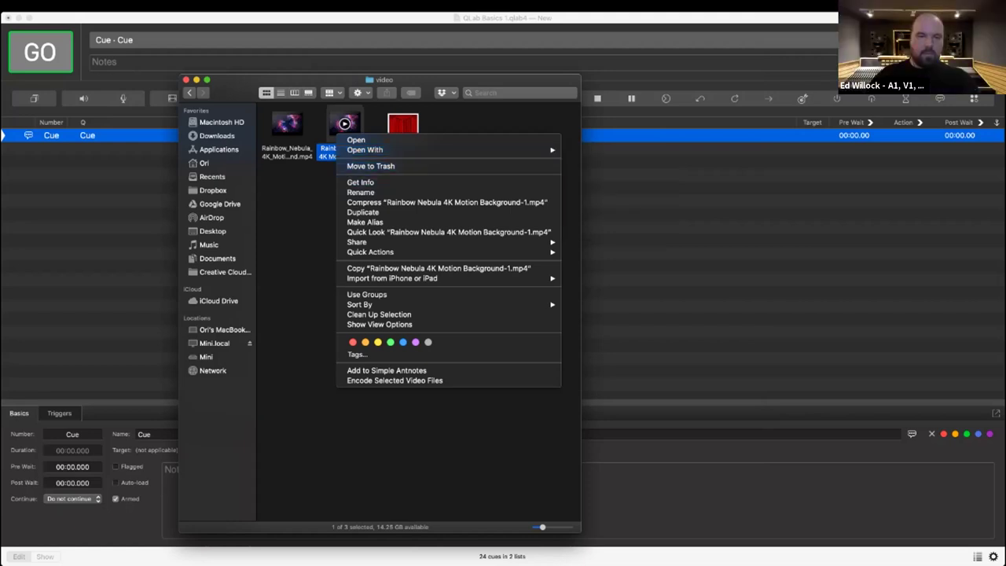
{"action": "left_click", "coordinate": [394, 380]}
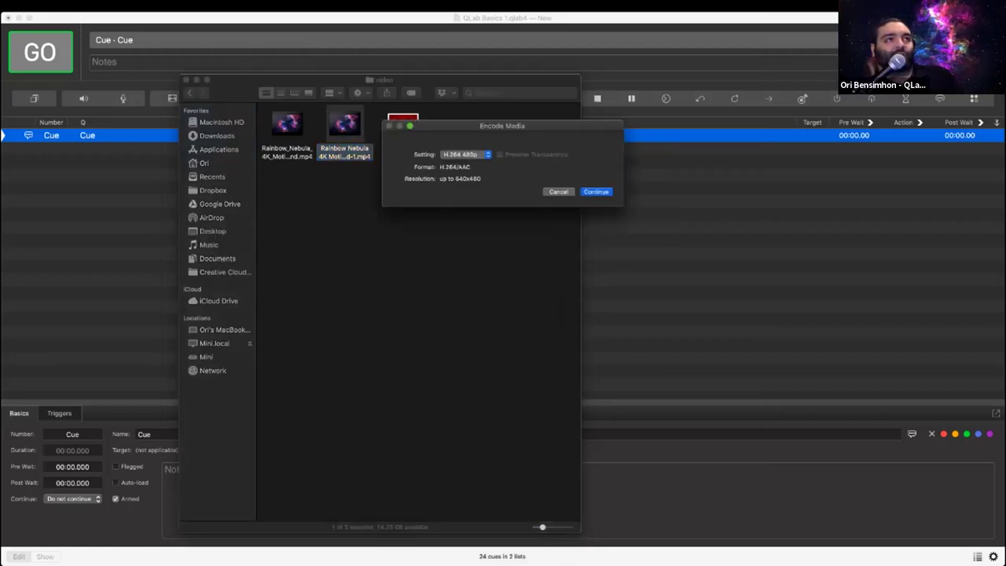
{"action": "left_click", "coordinate": [465, 154]}
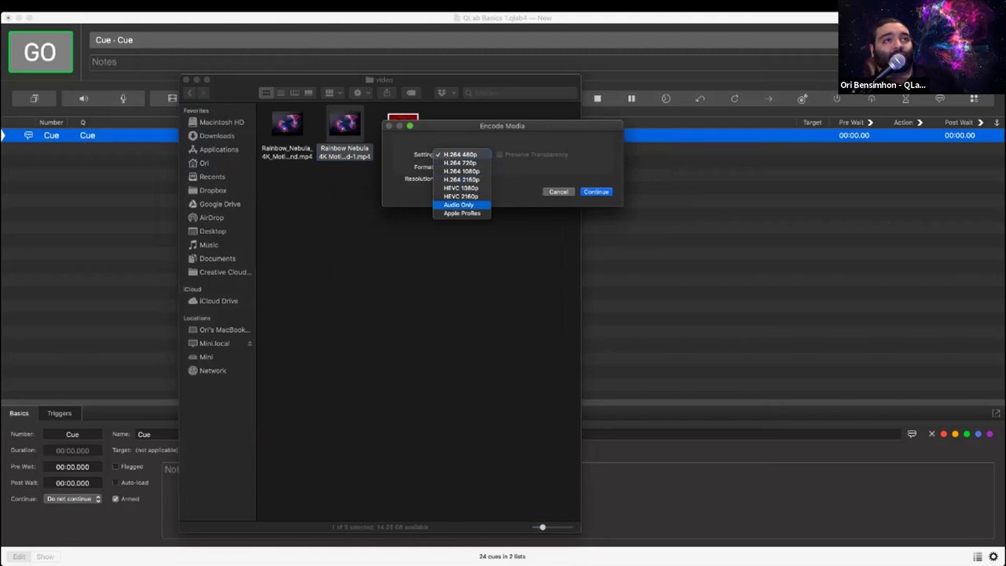
{"action": "left_click", "coordinate": [462, 213]}
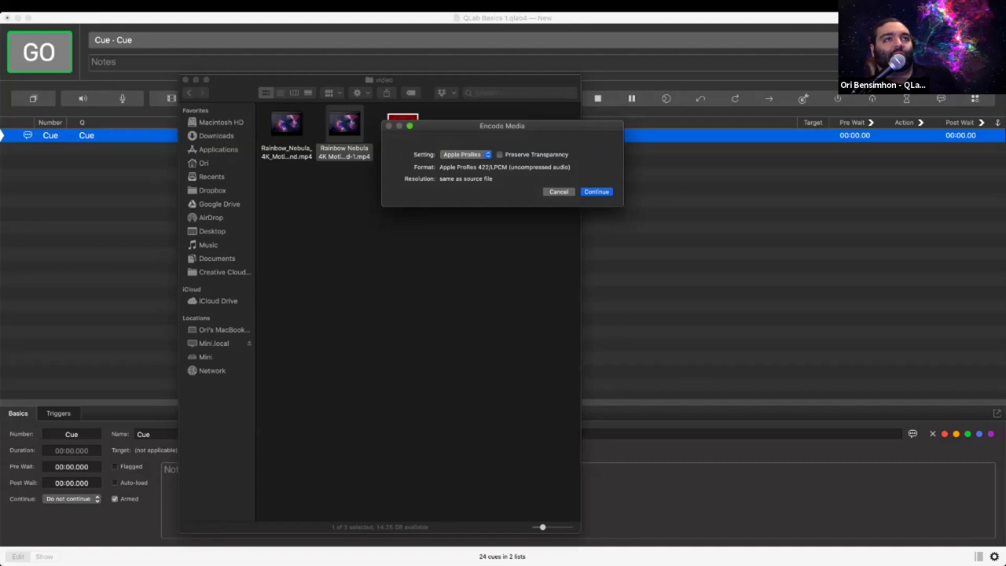
{"action": "key", "text": "Return"}
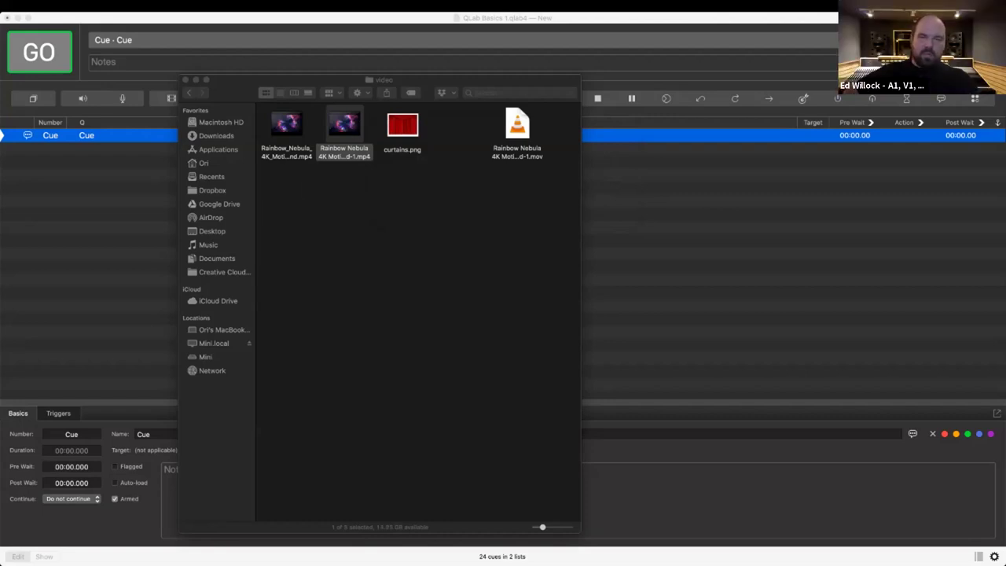
{"action": "left_click", "coordinate": [517, 126]}
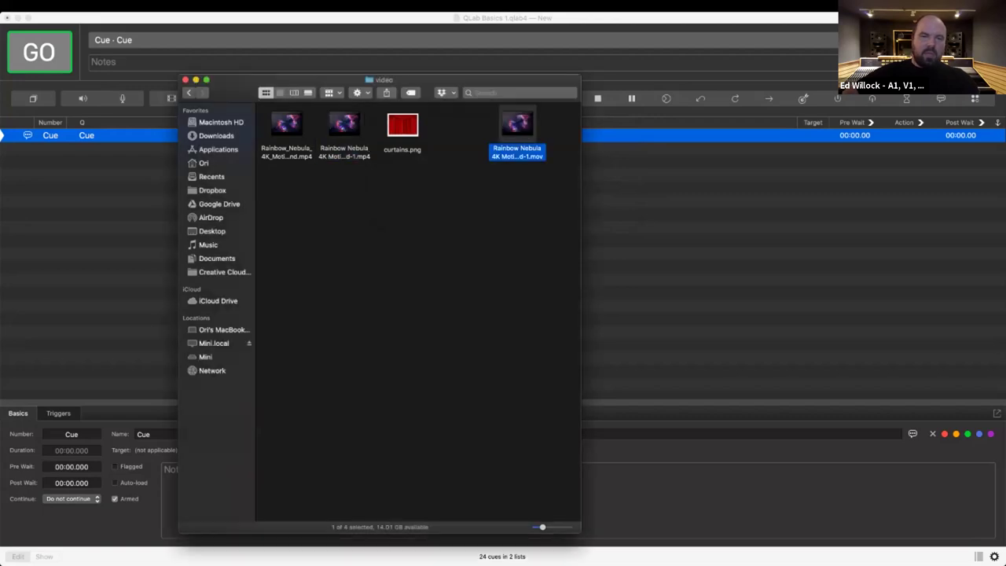
- Move the converted Rainbow Nebula .mov file beside curtains.png in the video folder, and close the Finder window
{"action": "left_click_drag", "start_coordinate": [517, 126], "coordinate": [454, 122]}
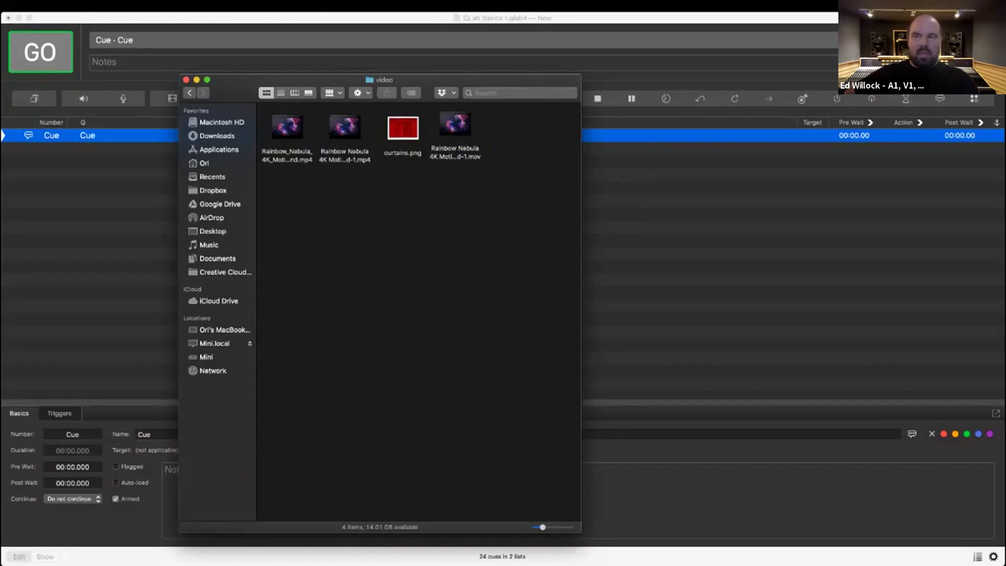
{"action": "left_click_drag", "start_coordinate": [455, 125], "coordinate": [455, 131]}
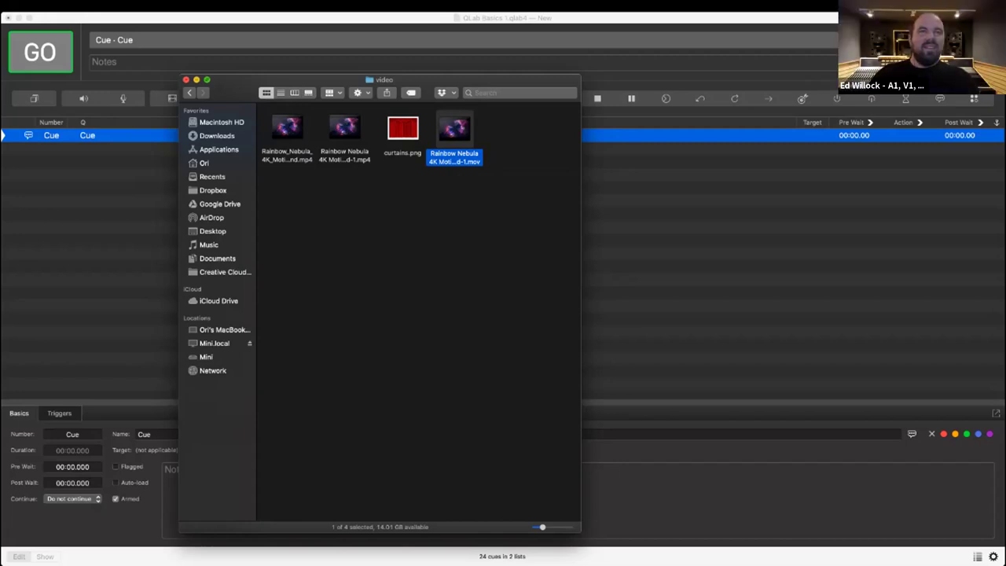
{"action": "left_click", "coordinate": [187, 79]}
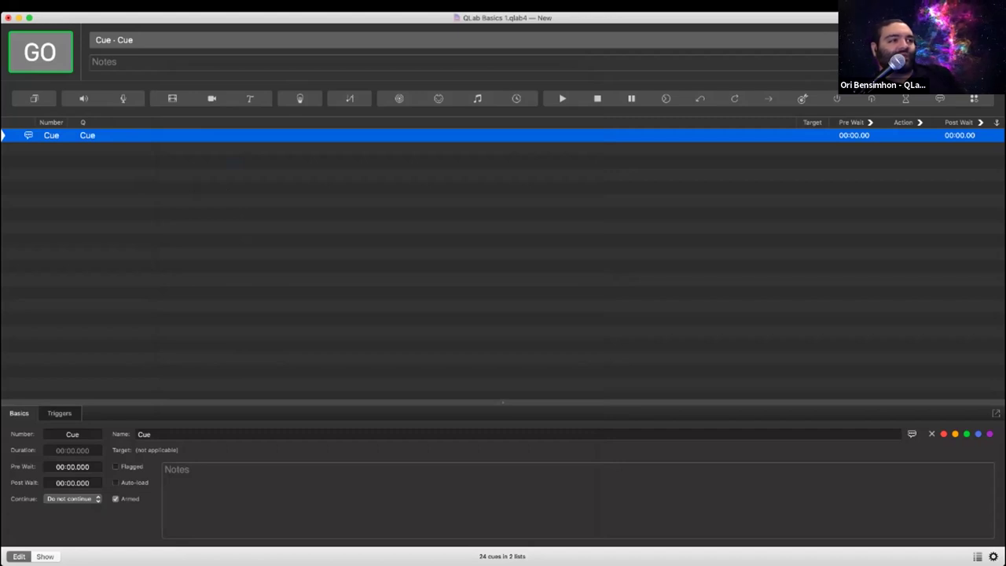
- Add the note "Top of show" to the cue, then deselect and reselect the cue
{"action": "key", "text": "o"}
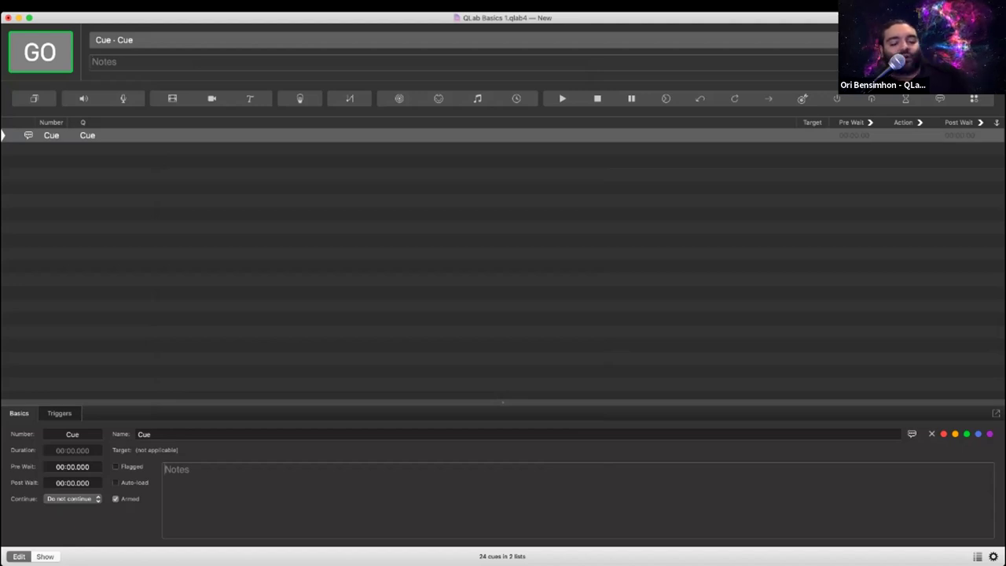
{"action": "type", "text": "T"}
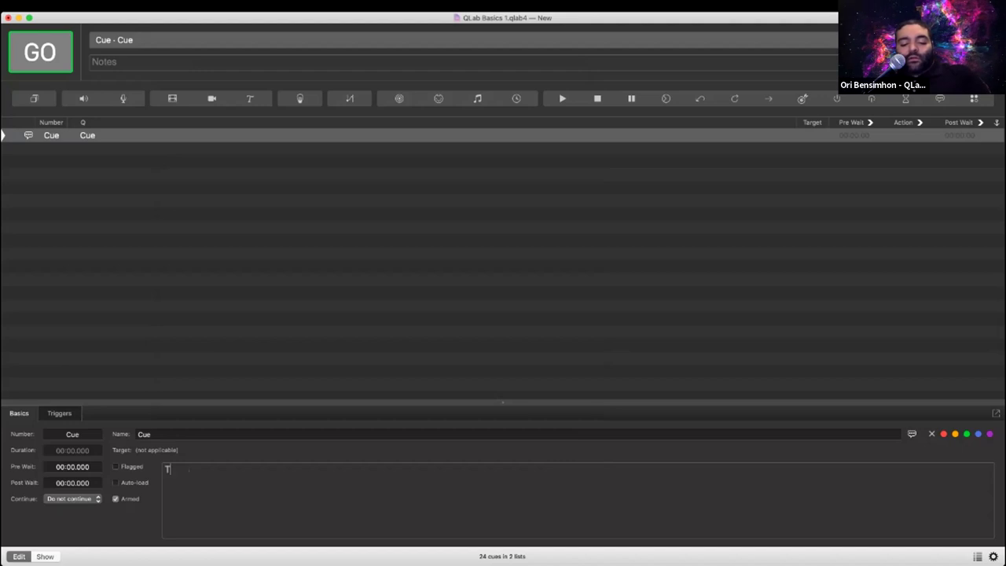
{"action": "type", "text": "op of show"}
{"action": "key", "text": "Return"}
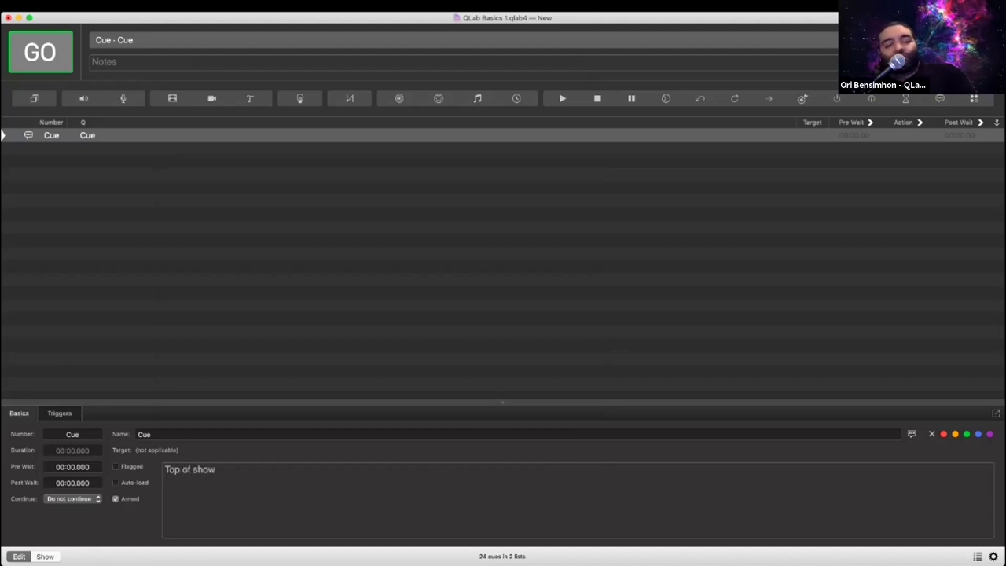
{"action": "left_click", "coordinate": [503, 268]}
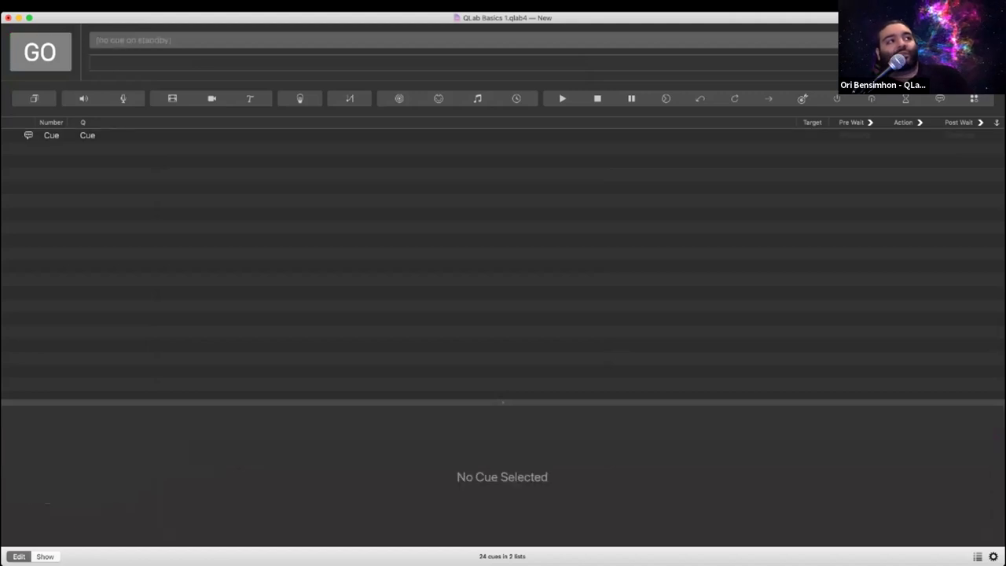
{"action": "left_click", "coordinate": [502, 135]}
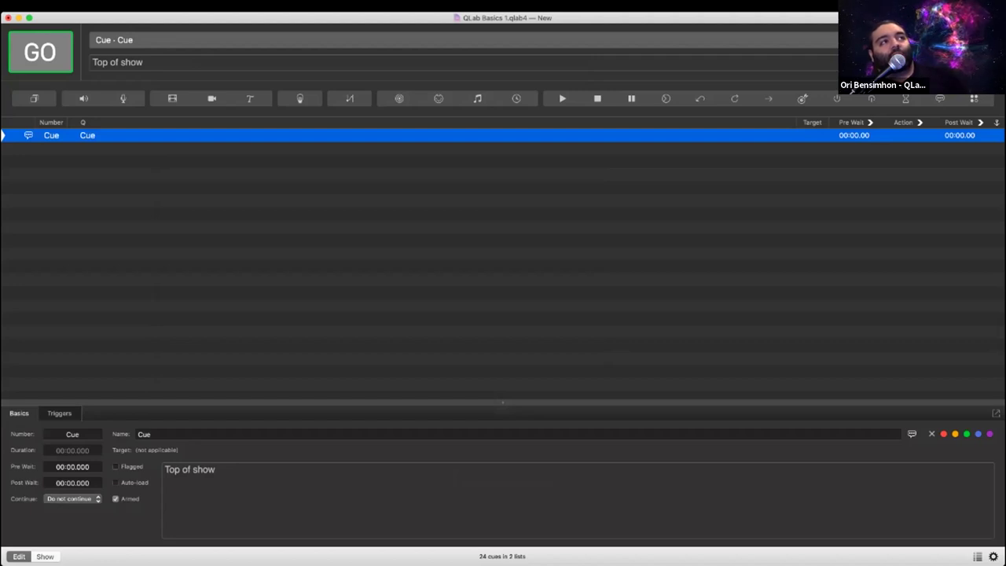
- Clear the whole notes text of the standby cue, and run the cue
{"action": "double_click", "coordinate": [140, 62]}
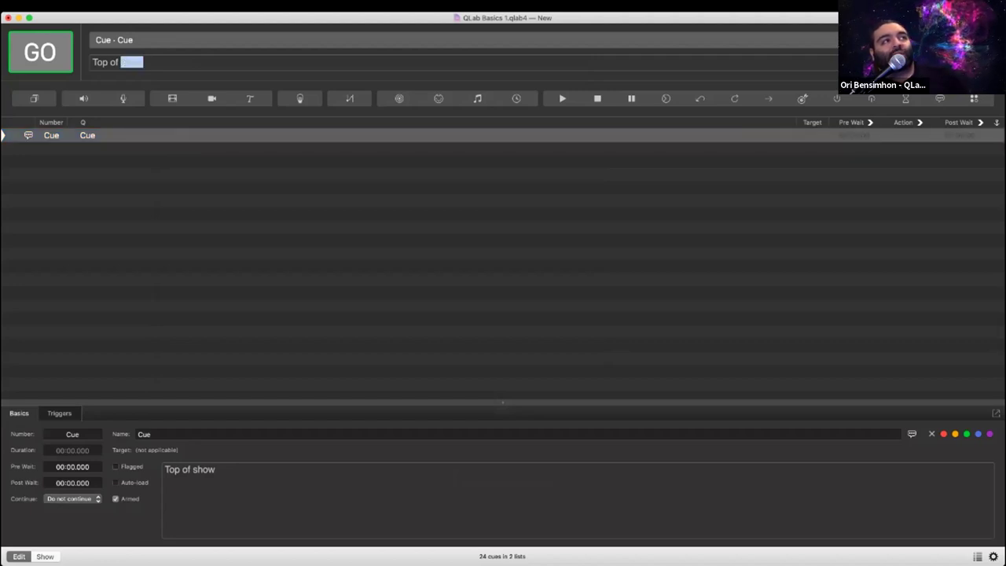
{"action": "mouse_move", "coordinate": [134, 62]}
{"action": "left_mouse_down"}
{"action": "mouse_move", "coordinate": [97, 63]}
{"action": "mouse_move", "coordinate": [143, 62]}
{"action": "left_mouse_up"}
{"action": "left_click", "coordinate": [143, 62]}
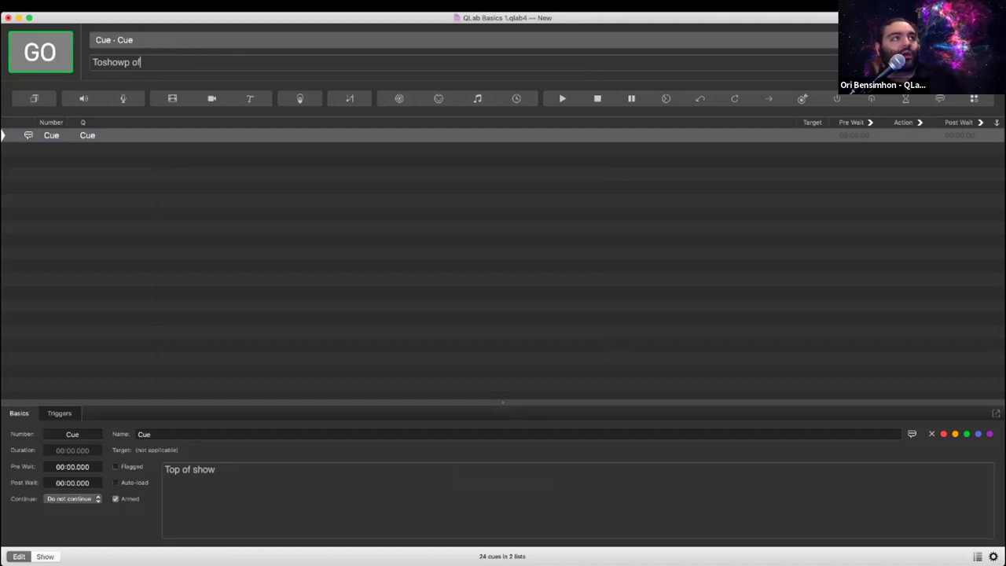
{"action": "key", "text": "super+a"}
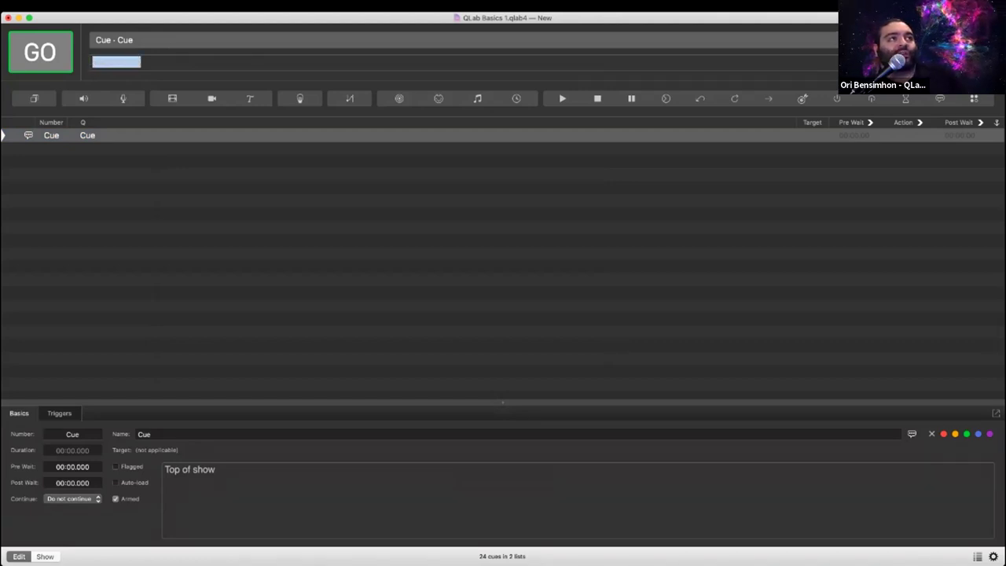
{"action": "key", "text": "BackSpace"}
{"action": "key", "text": "space"}
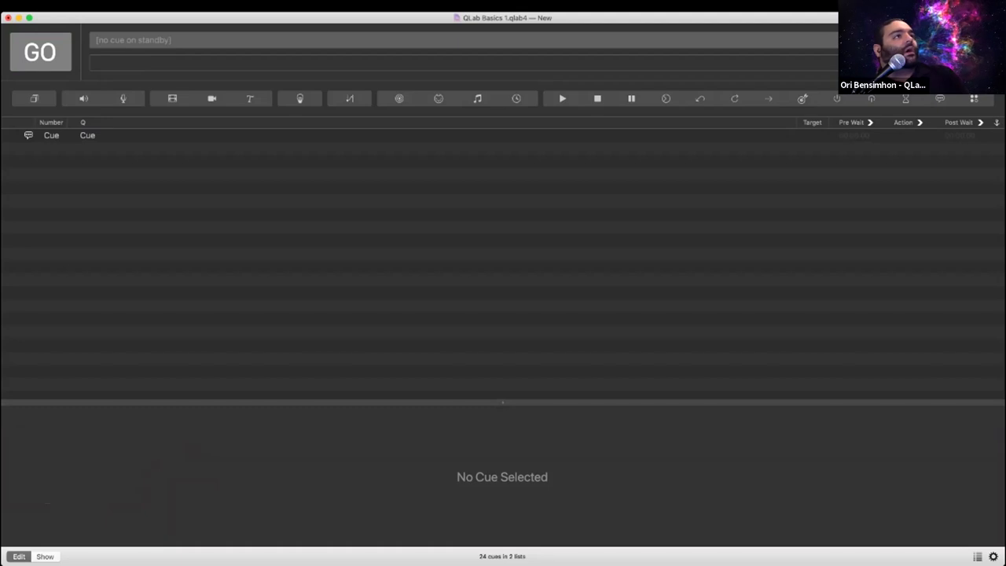
- Examine the cue's trigger settings, including the weekday choices of the wall clock trigger
{"action": "left_click", "coordinate": [87, 135]}
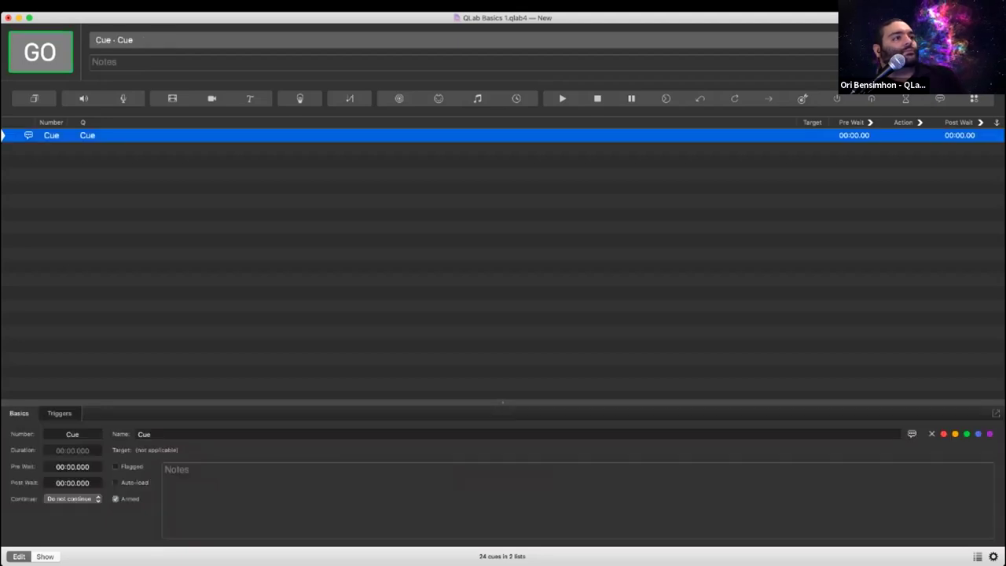
{"action": "left_click", "coordinate": [59, 413]}
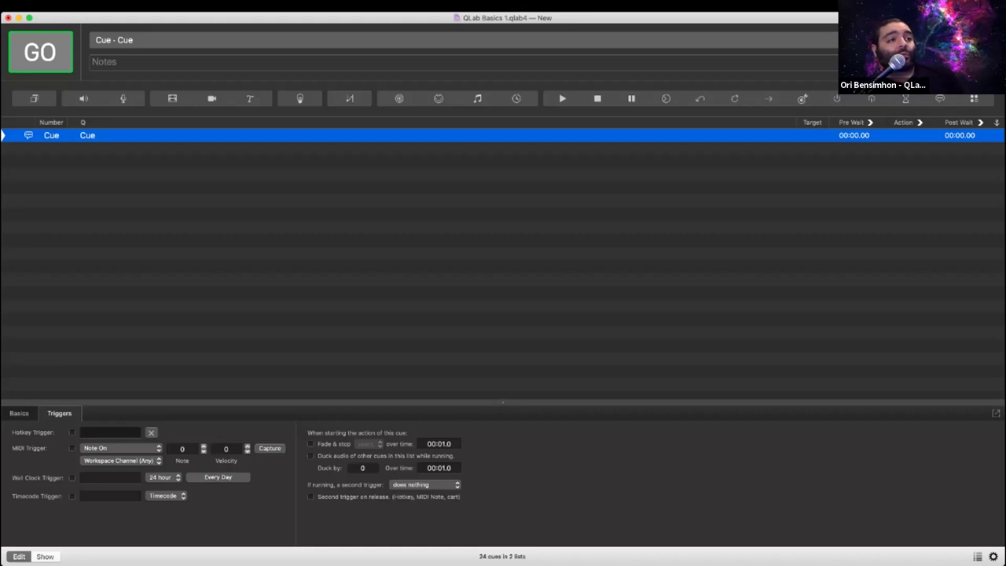
{"action": "left_click", "coordinate": [218, 477]}
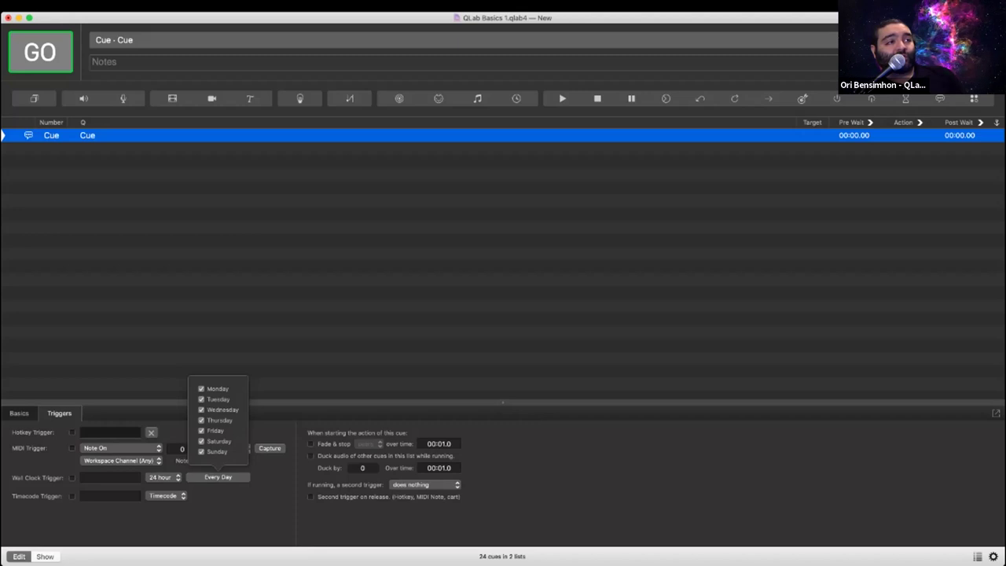
{"action": "key", "text": "Escape"}
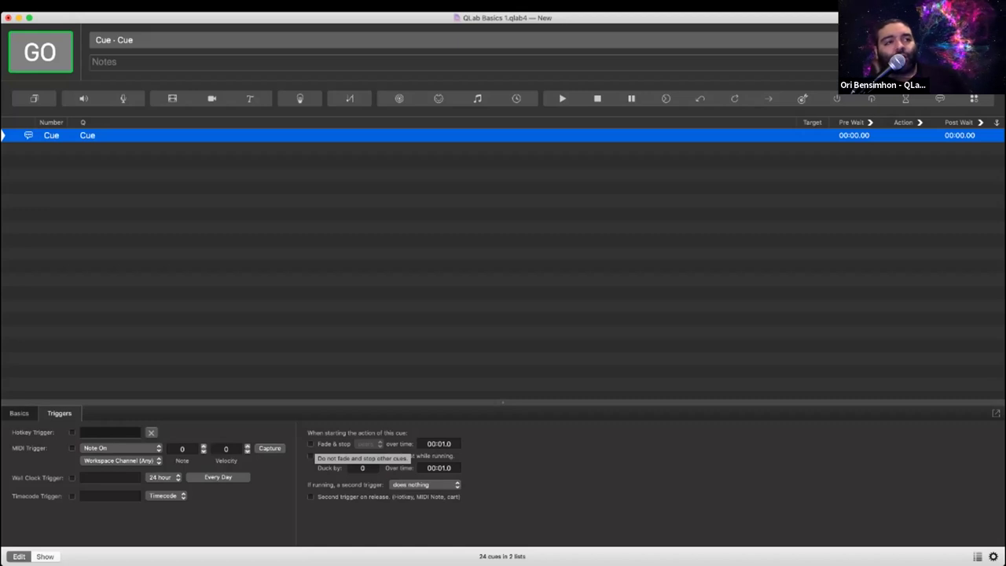
- Try the cue's fade & stop and audio ducking options, look through the fade scopes, and switch both options off again
{"action": "left_click", "coordinate": [310, 443]}
{"action": "left_click", "coordinate": [368, 443]}
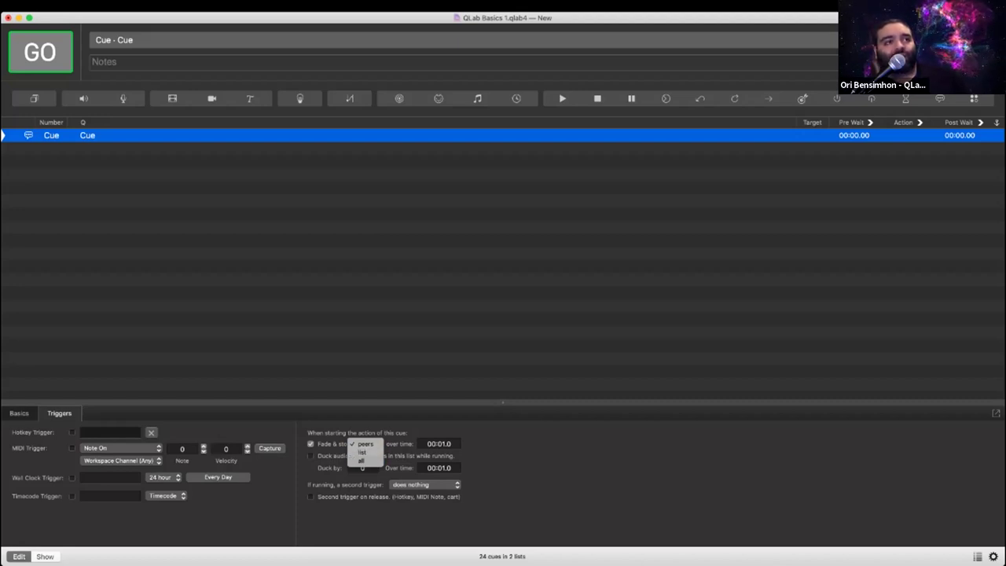
{"action": "key", "text": "Escape"}
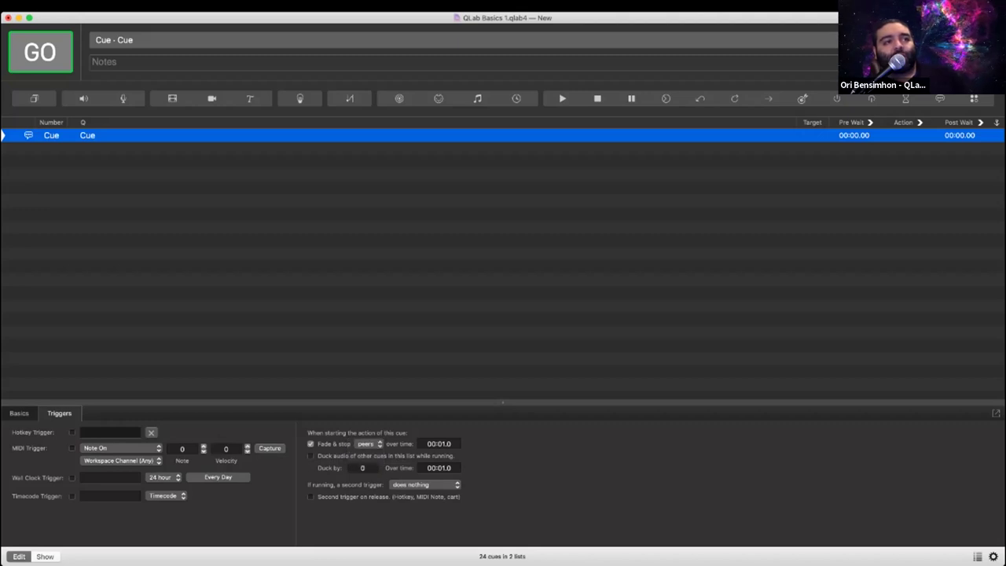
{"action": "left_click", "coordinate": [442, 444]}
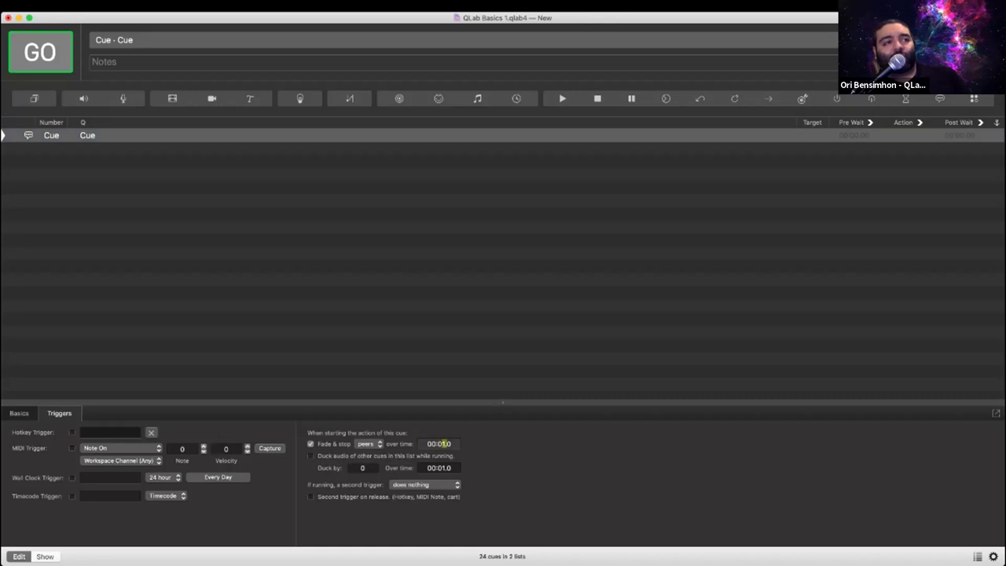
{"action": "left_click", "coordinate": [310, 444]}
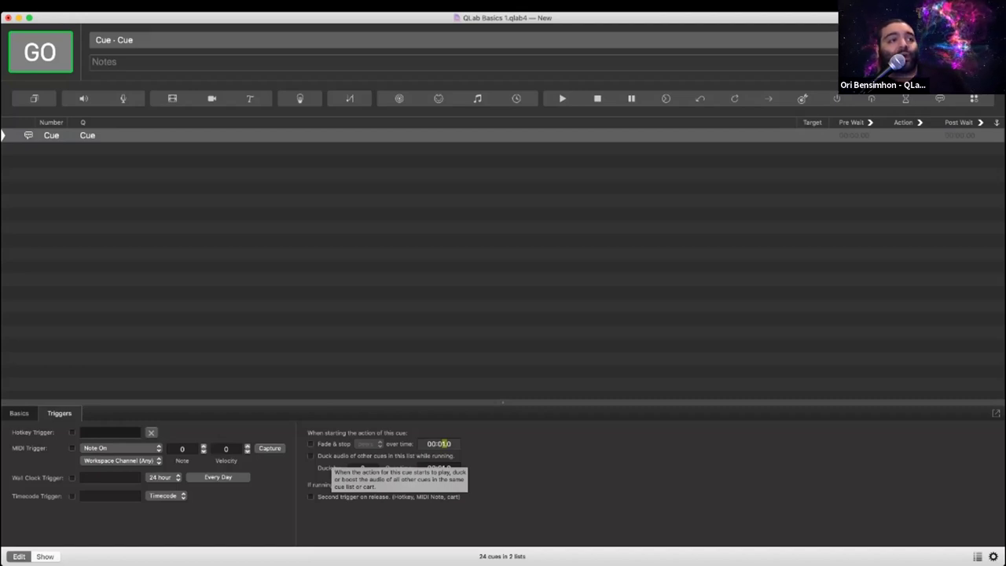
{"action": "left_click", "coordinate": [442, 453]}
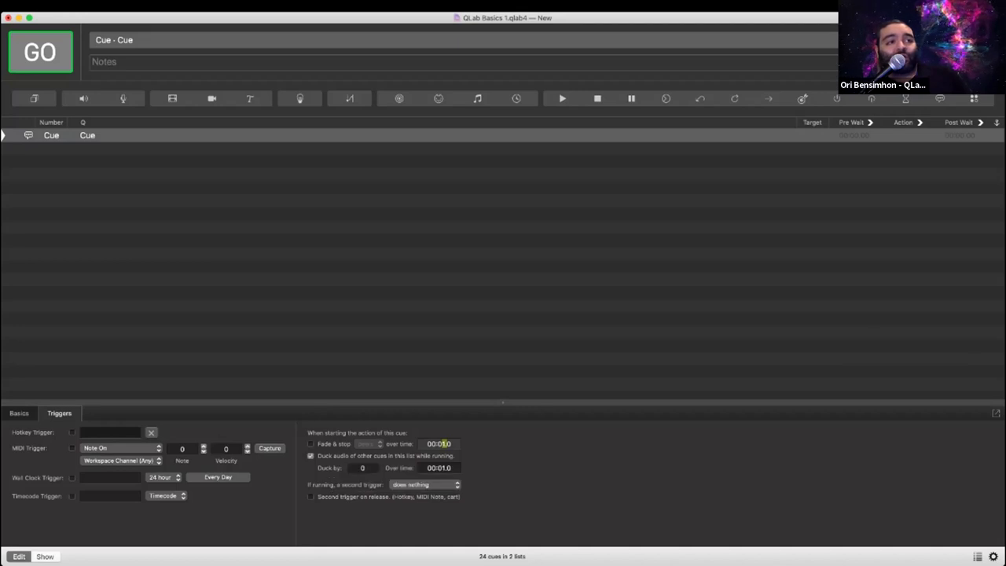
{"action": "left_click", "coordinate": [443, 445]}
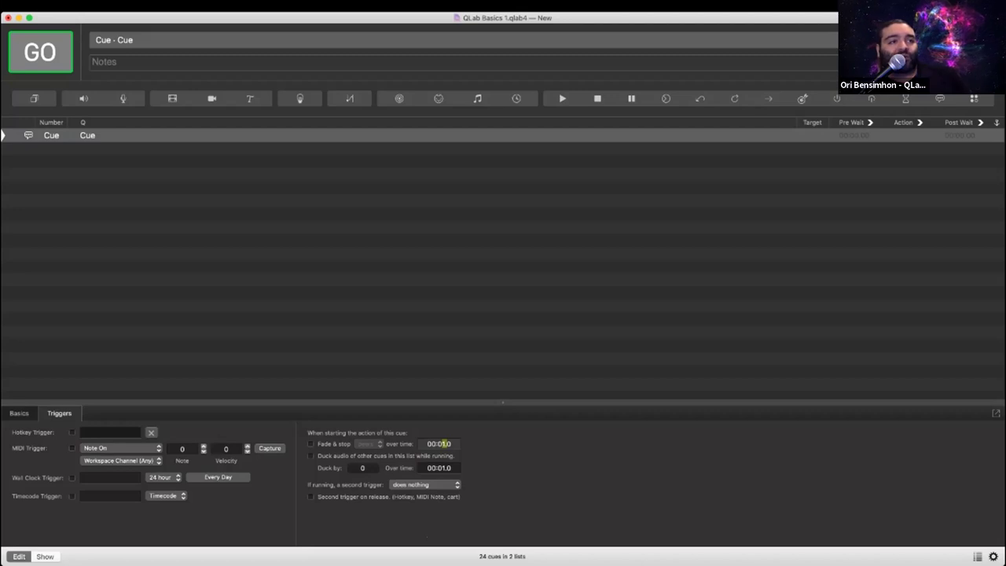
- Set the cue's second trigger behaviour while running to "hard stops & restarts", and run the cue
{"action": "left_click", "coordinate": [424, 484]}
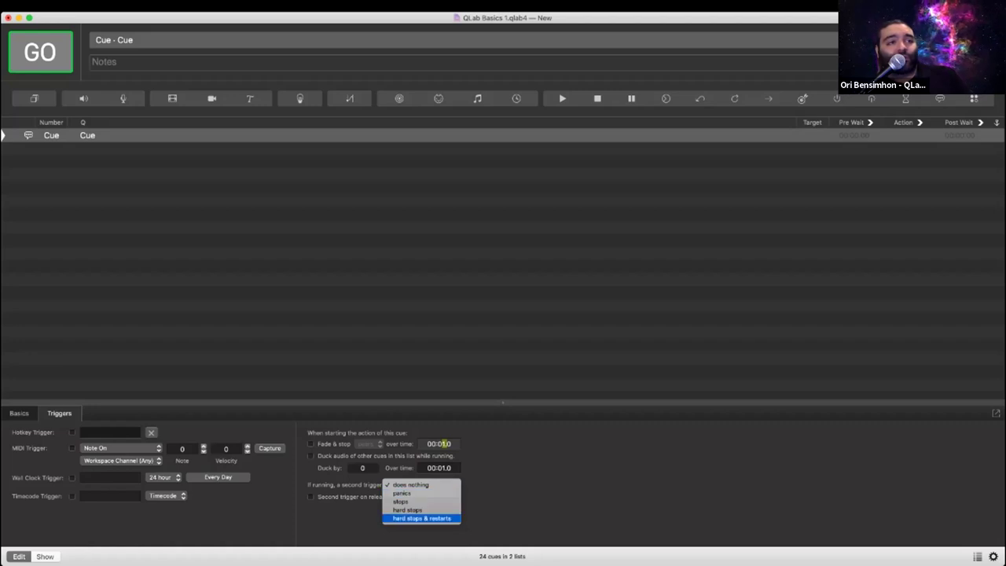
{"action": "left_click", "coordinate": [421, 518]}
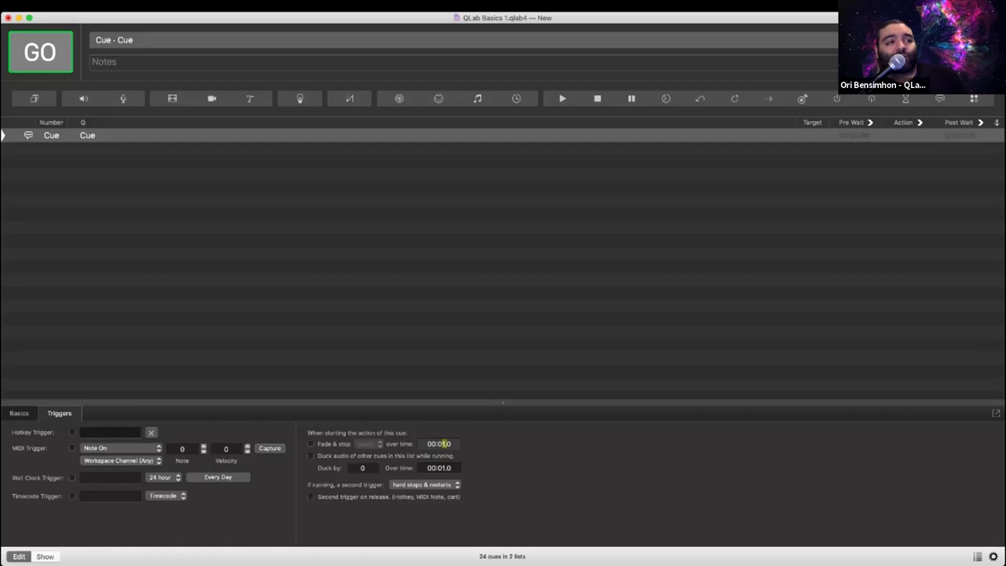
{"action": "key", "text": "space"}
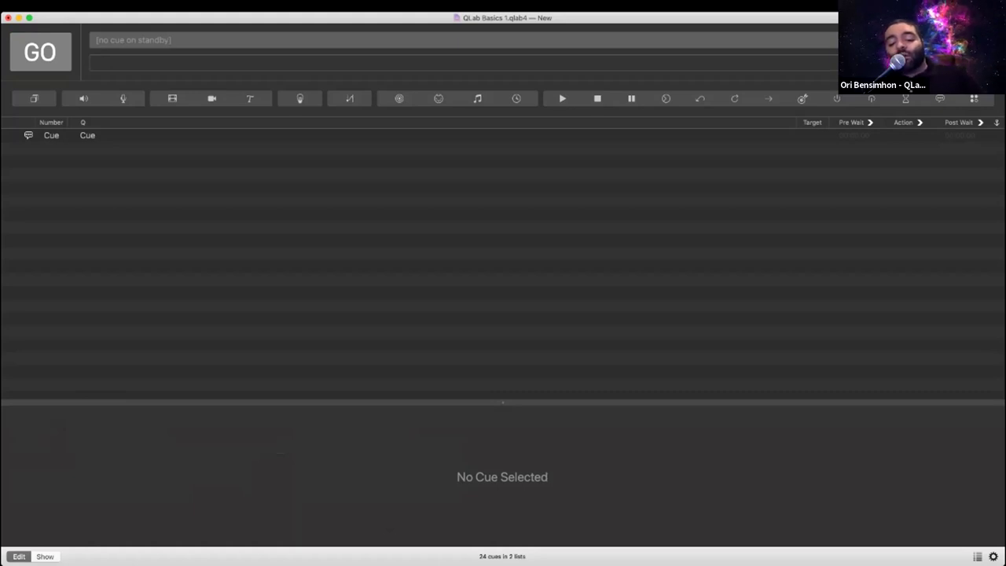
- Show the Lists / Carts & Active Cues sidebar and create a new cue cart
{"action": "key", "text": "super+l"}
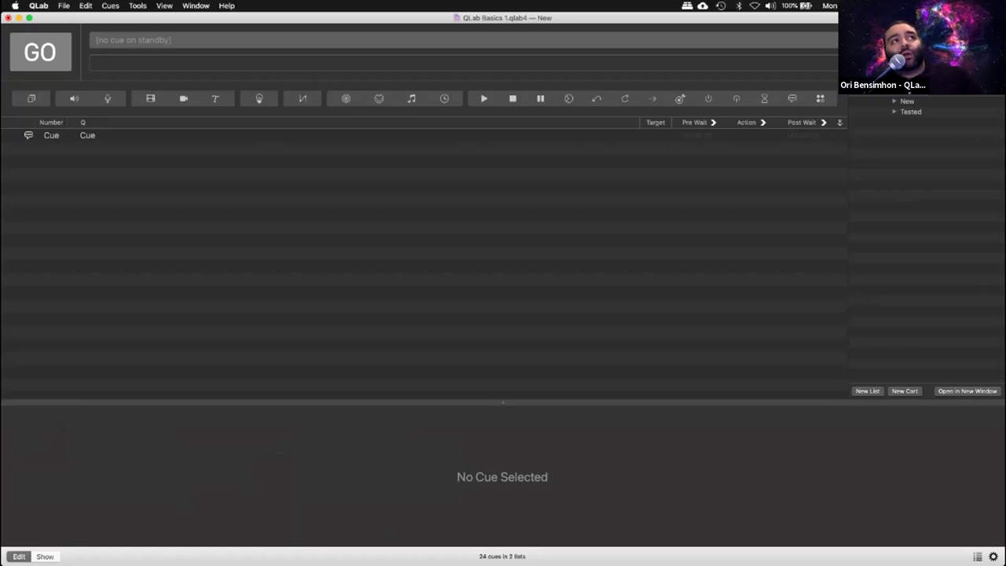
{"action": "left_click", "coordinate": [138, 6]}
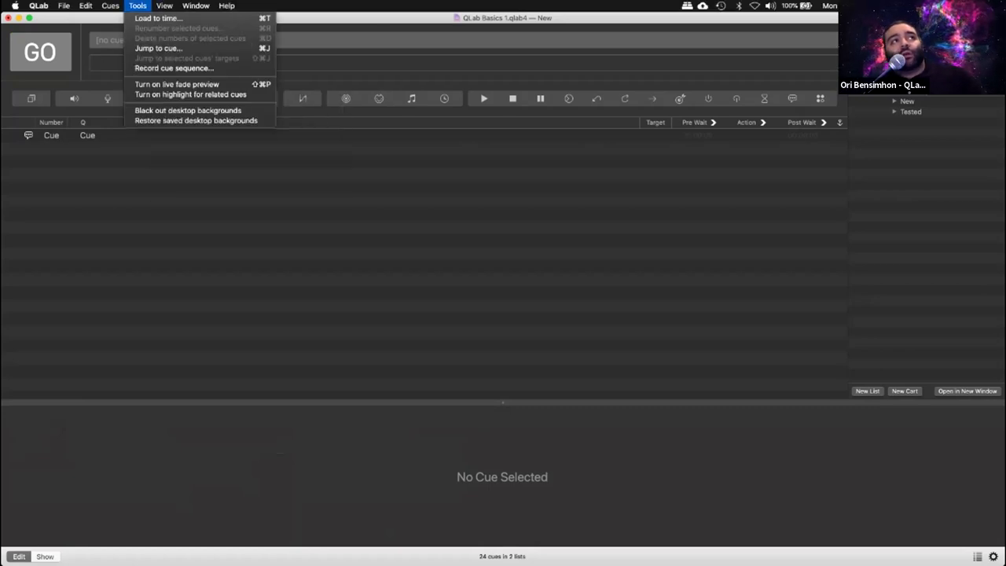
{"action": "mouse_move", "coordinate": [164, 5]}
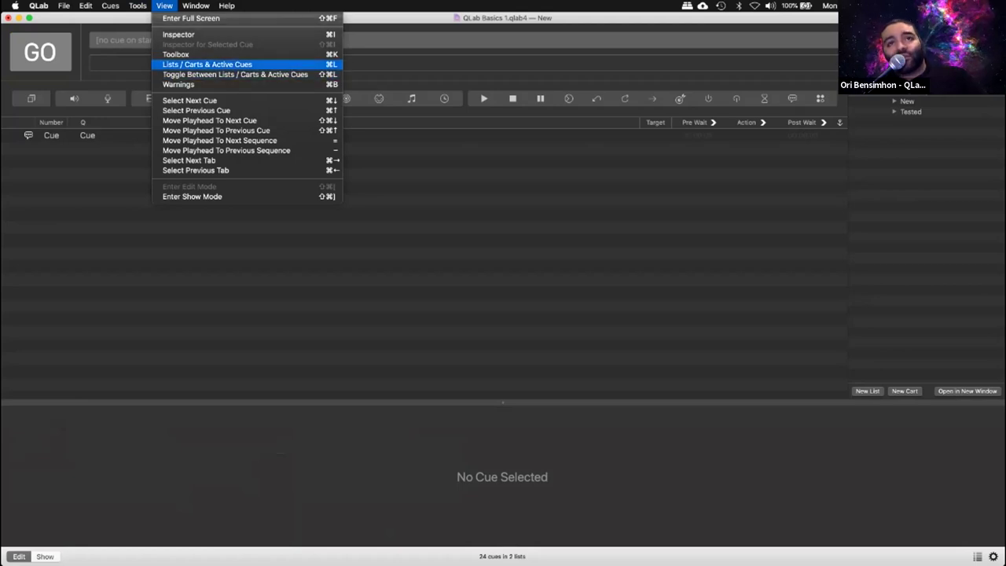
{"action": "key", "text": "Escape"}
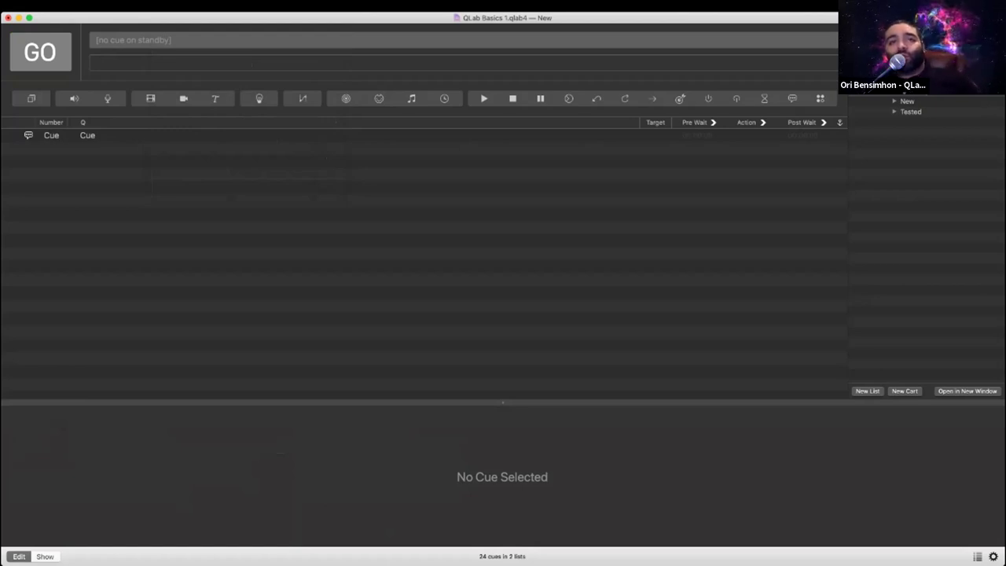
{"action": "left_click", "coordinate": [903, 390]}
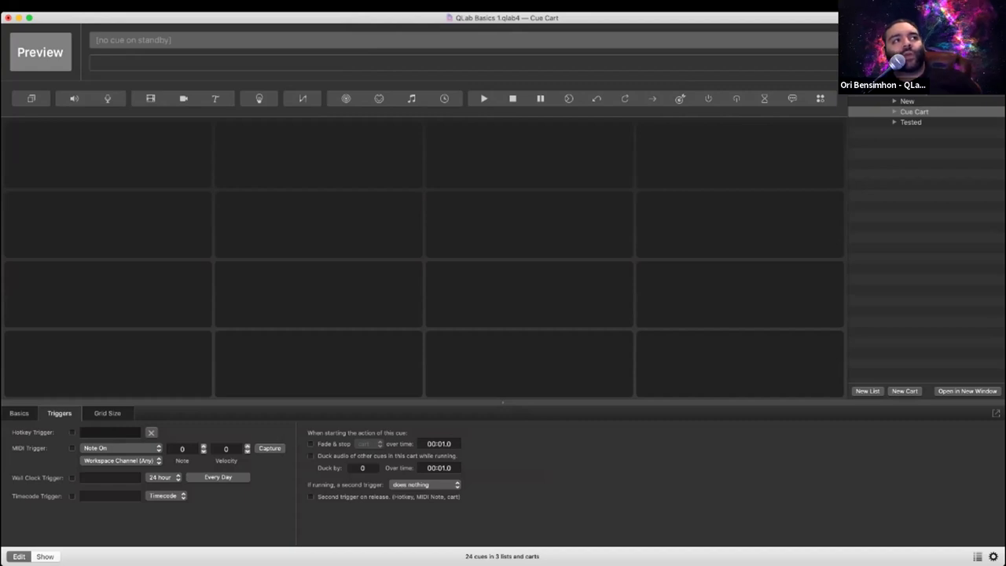
- Examine the empty cue cart grid by selecting several cells, ending on the first cell of the first row
{"action": "left_click", "coordinate": [108, 155]}
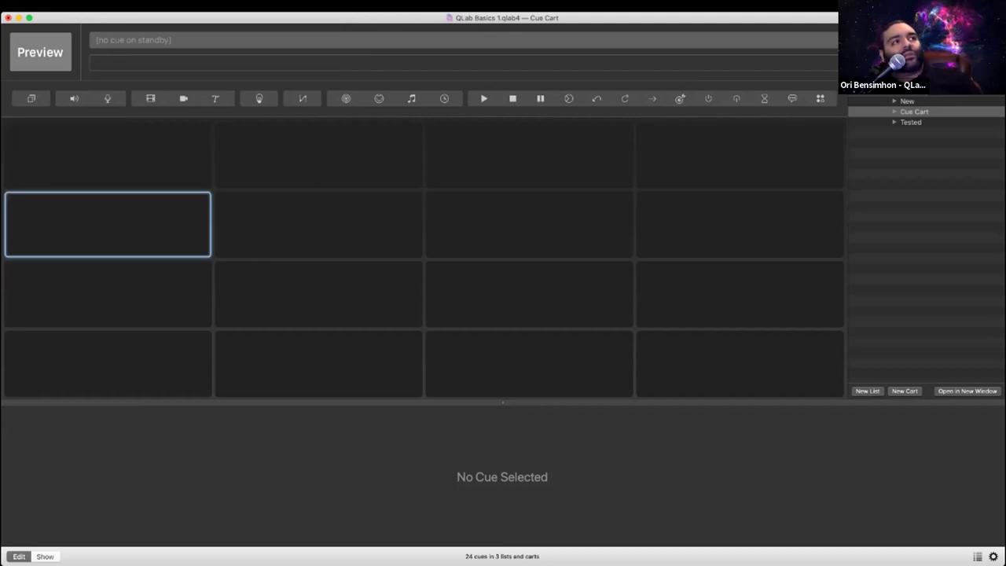
{"action": "left_click", "coordinate": [318, 155]}
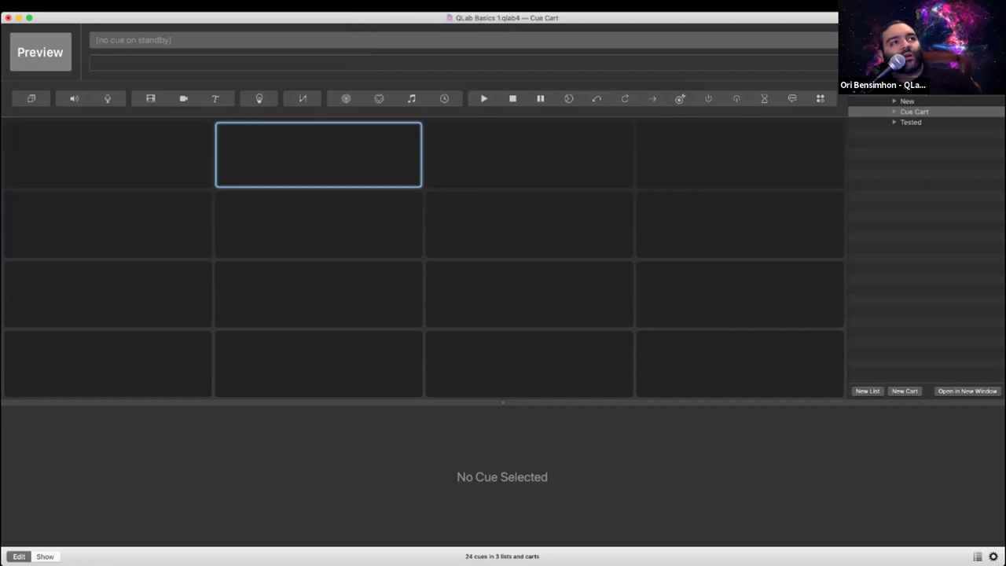
{"action": "left_click", "coordinate": [318, 224]}
{"action": "left_click", "coordinate": [108, 155]}
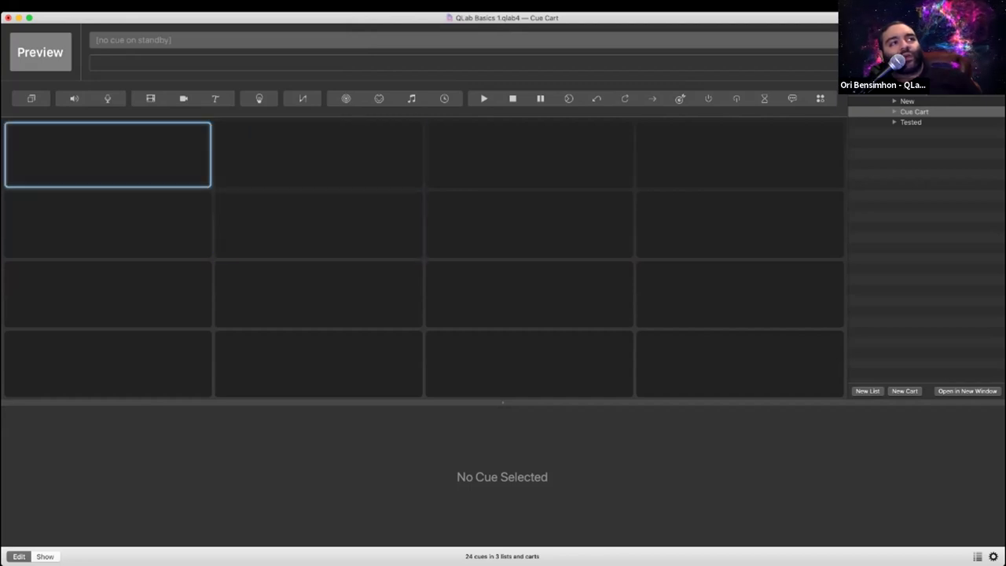
{"action": "left_click", "coordinate": [107, 223]}
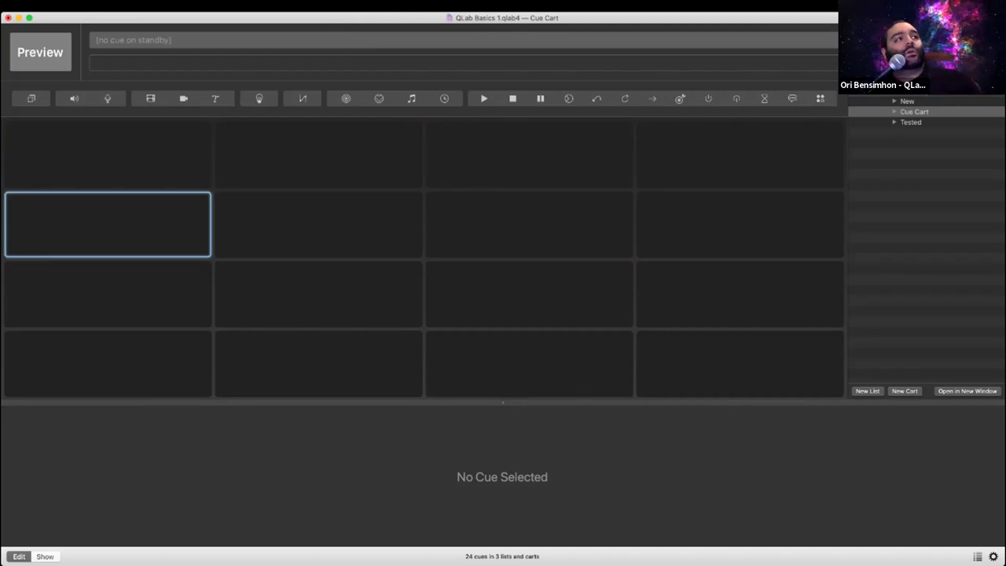
{"action": "left_click", "coordinate": [107, 155]}
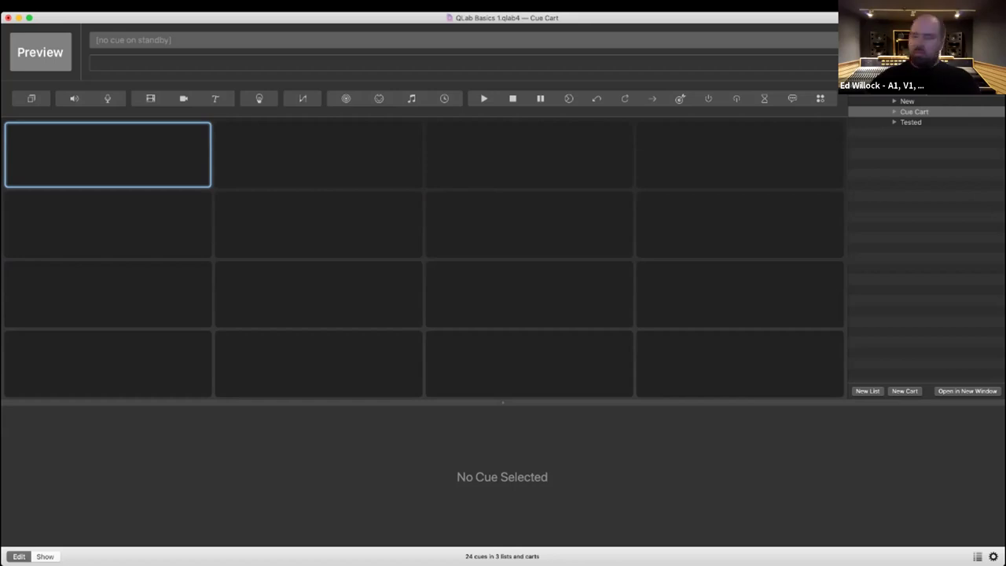
- Place a Start cue in the first cell of the cue cart and open its target for entry
{"action": "scroll", "coordinate": [424, 259], "scroll_direction": "down", "scroll_amount": 1}
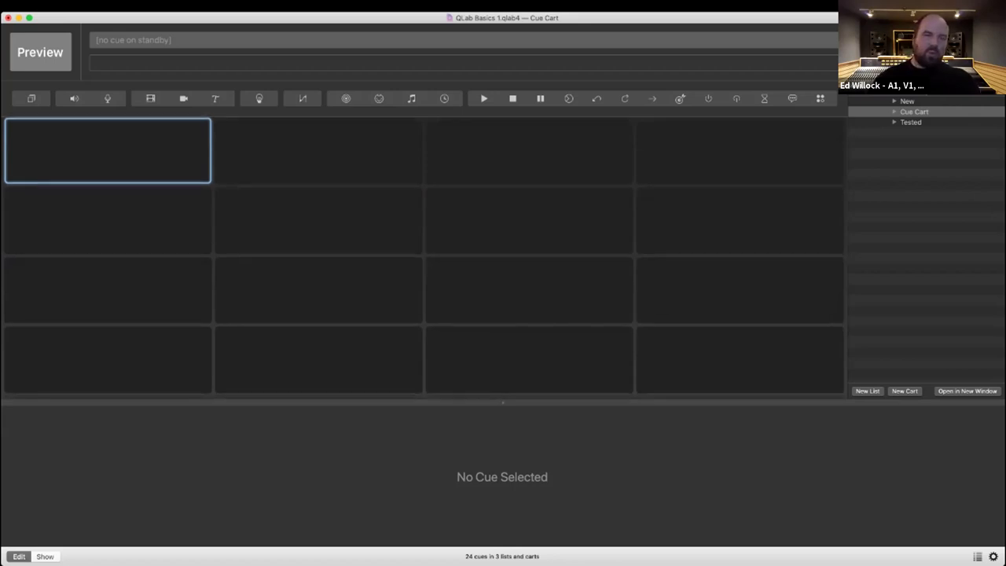
{"action": "scroll", "coordinate": [424, 259], "scroll_direction": "up", "scroll_amount": 1}
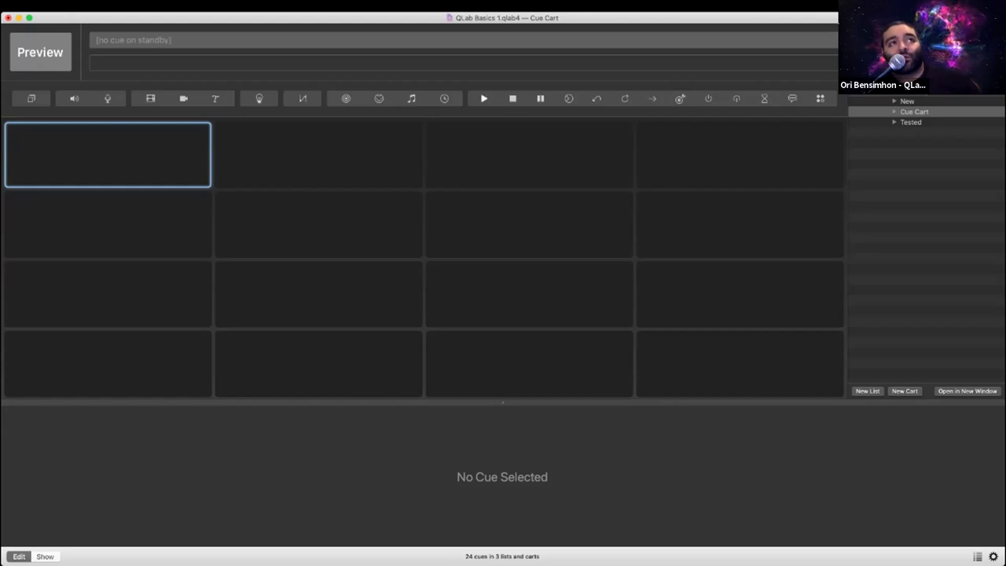
{"action": "left_click_drag", "start_coordinate": [484, 98], "coordinate": [171, 151]}
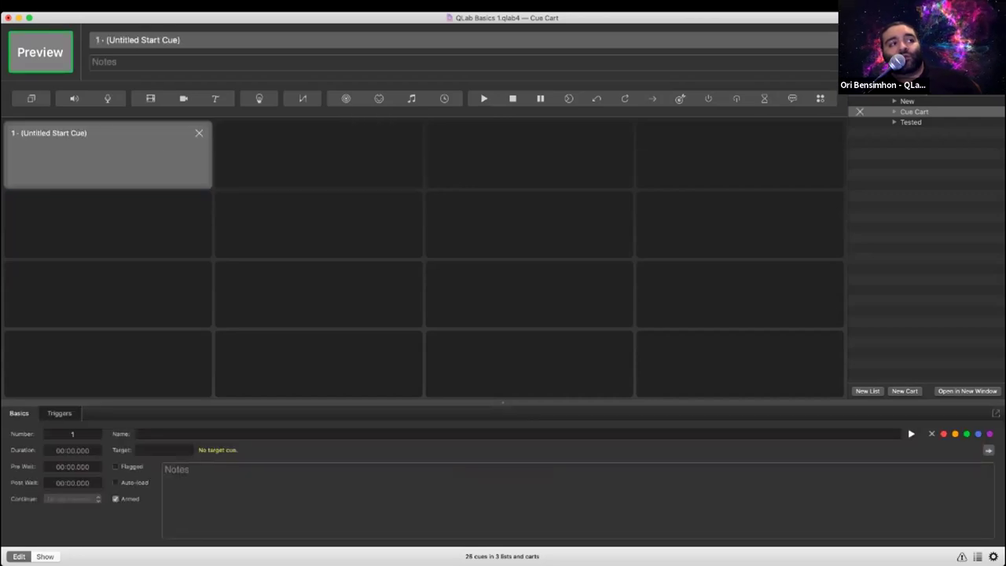
{"action": "left_click", "coordinate": [164, 450]}
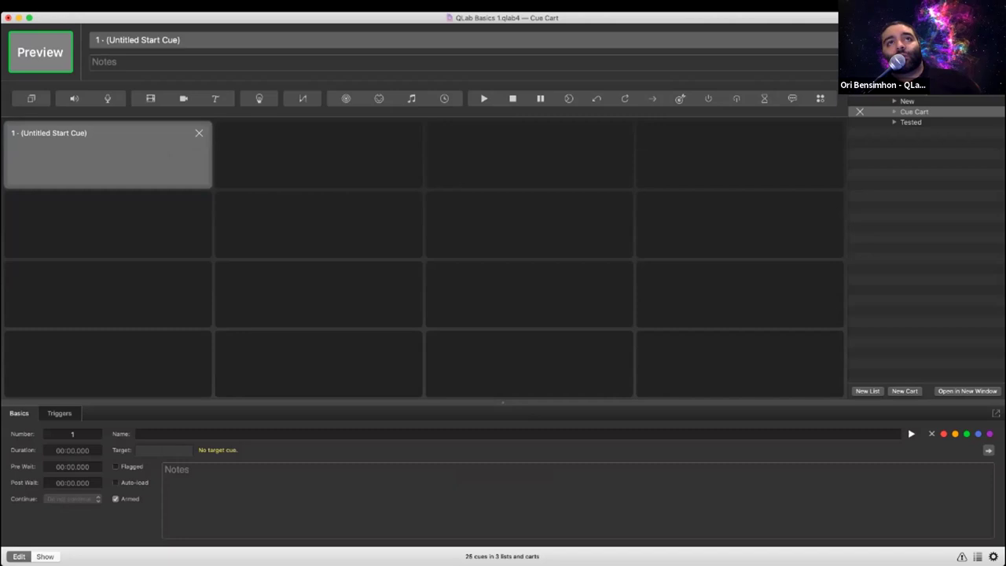
- View the New cue list, return to the cue cart, and delete the Start cue from its first cell
{"action": "left_click", "coordinate": [906, 101]}
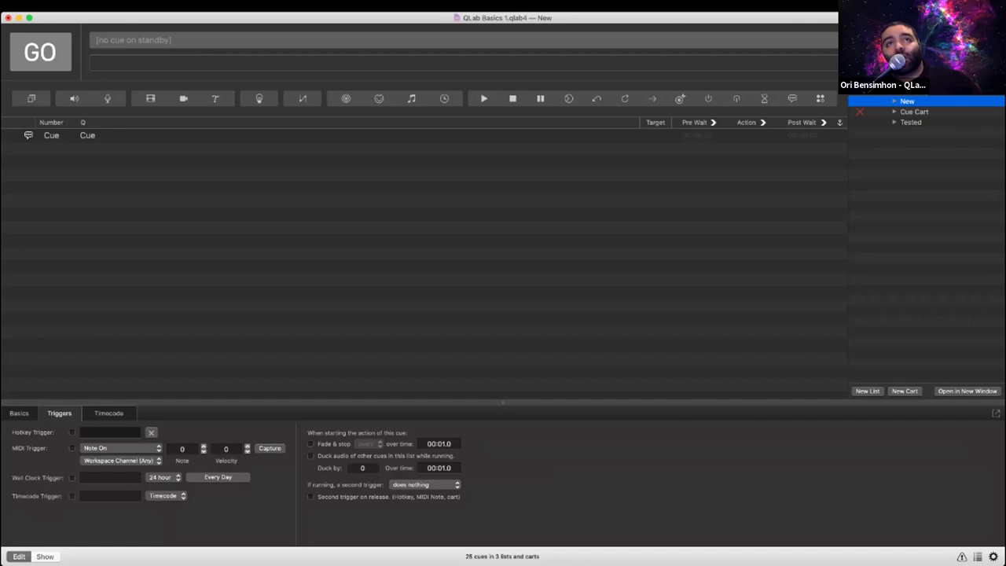
{"action": "left_click", "coordinate": [914, 111]}
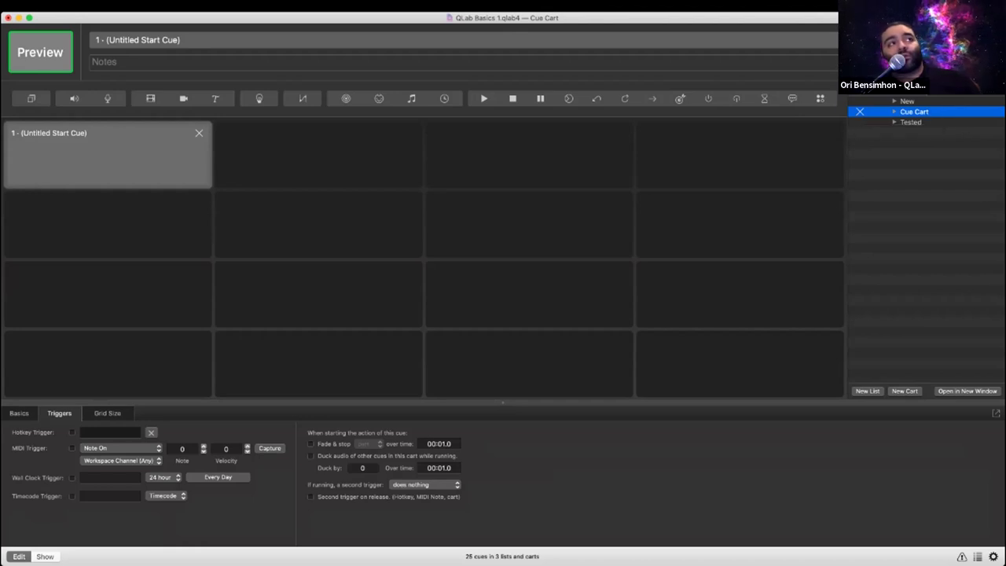
{"action": "left_click", "coordinate": [107, 155]}
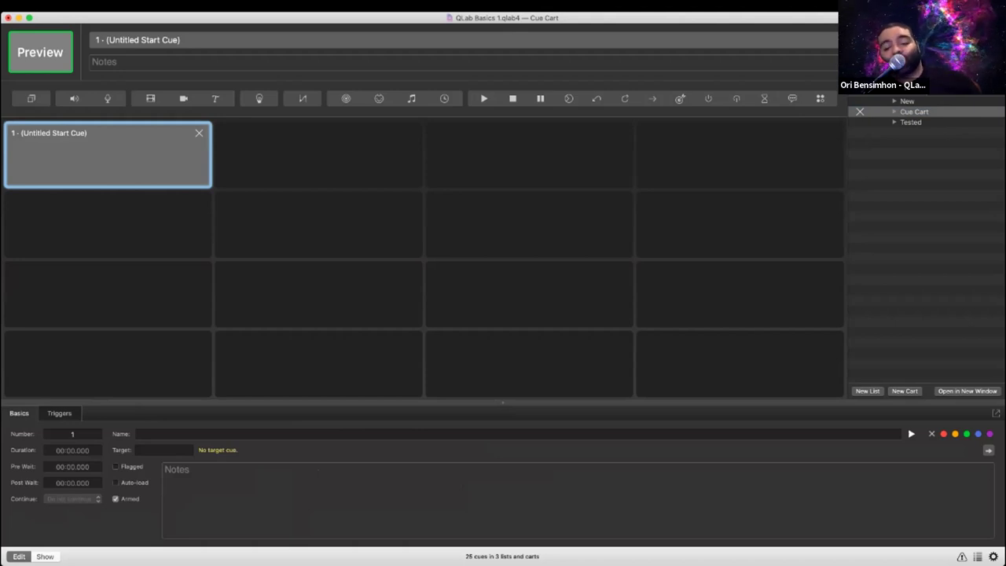
{"action": "key", "text": "Delete"}
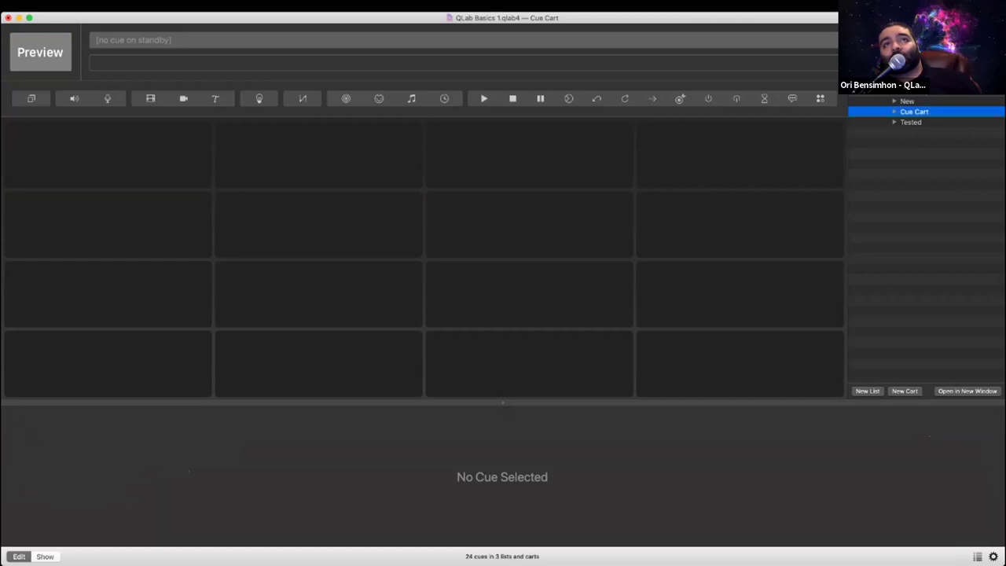
- From the New cue list, show the Active Cues, run the Example cue by its hotkey, stop all cues, and return to the lists view
{"action": "left_click", "coordinate": [907, 101]}
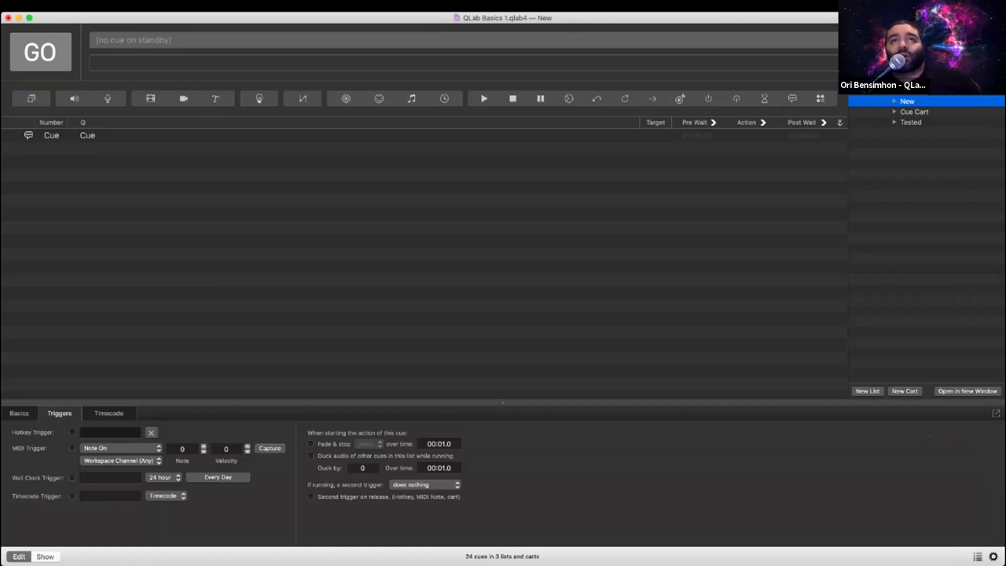
{"action": "key", "text": "shift+super+l"}
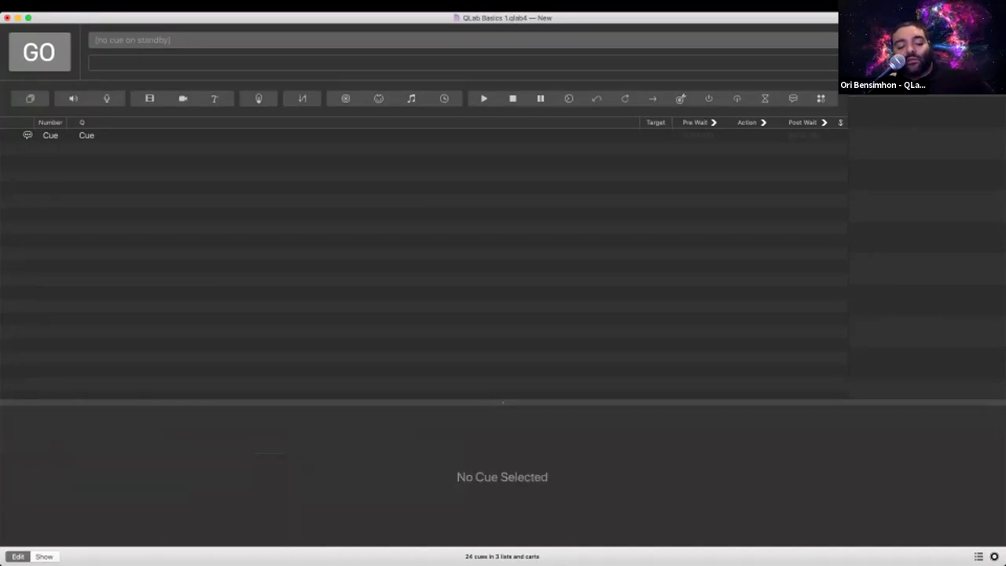
{"action": "key", "text": "e"}
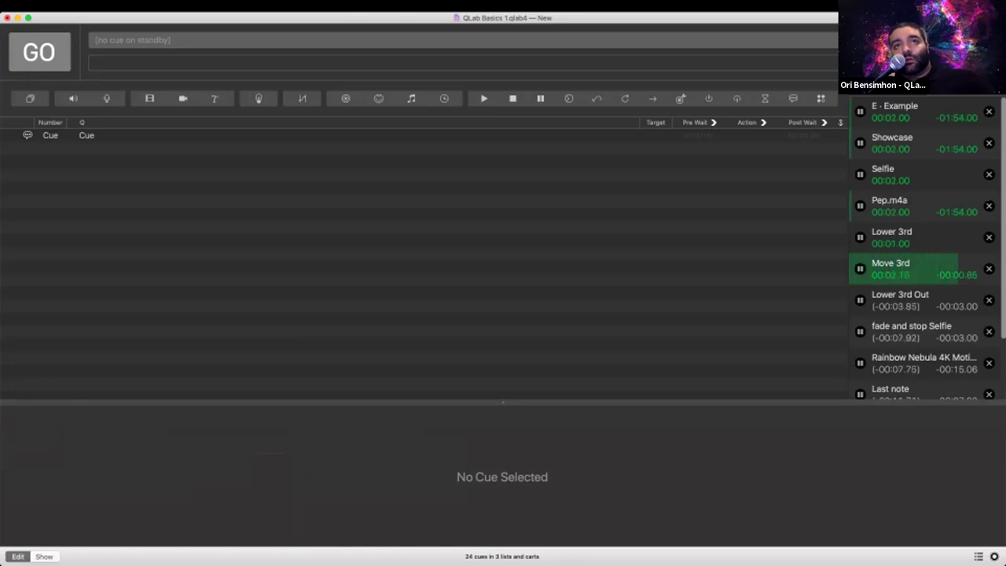
{"action": "key", "text": "Escape"}
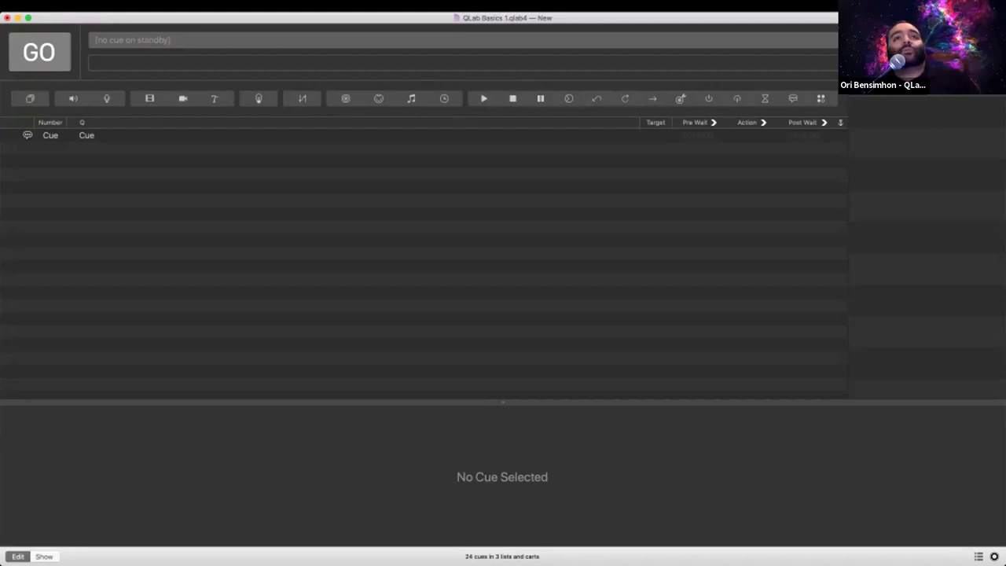
{"action": "left_click", "coordinate": [888, 87]}
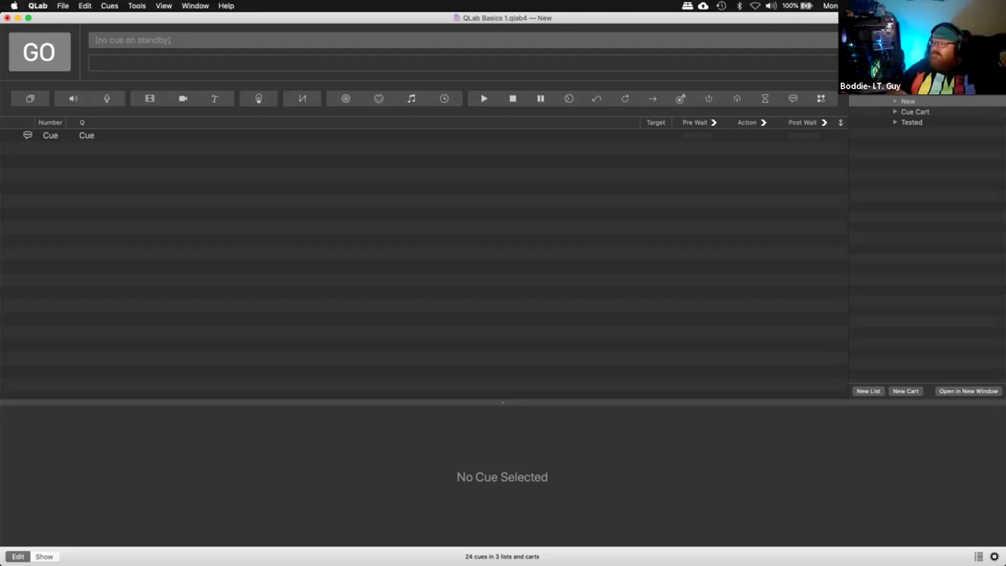
- Review the application preferences, including launch behaviour, audio device buffer sizes and Art-Net interface, and close them
{"action": "left_click", "coordinate": [38, 5]}
{"action": "left_click", "coordinate": [67, 53]}
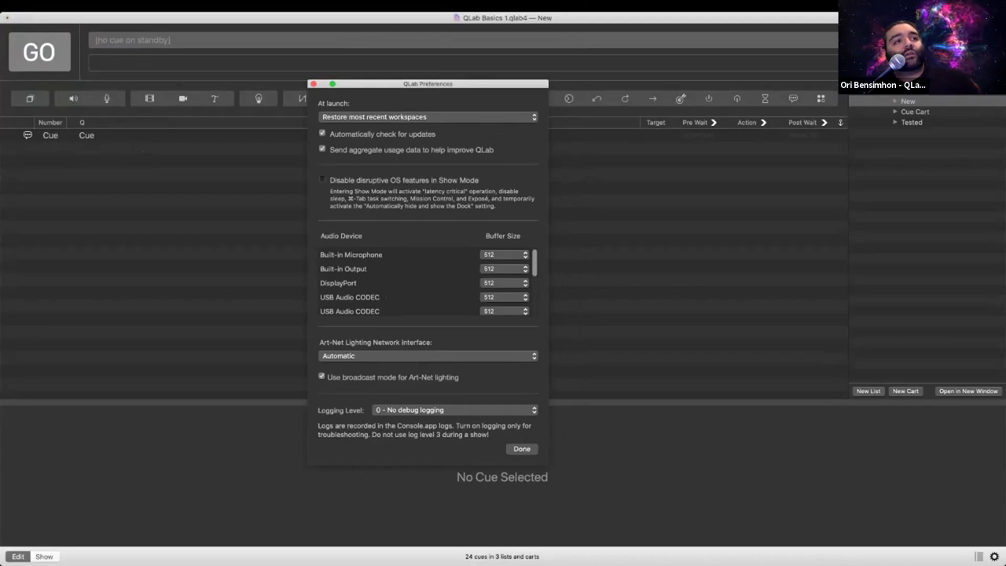
{"action": "left_click", "coordinate": [522, 448]}
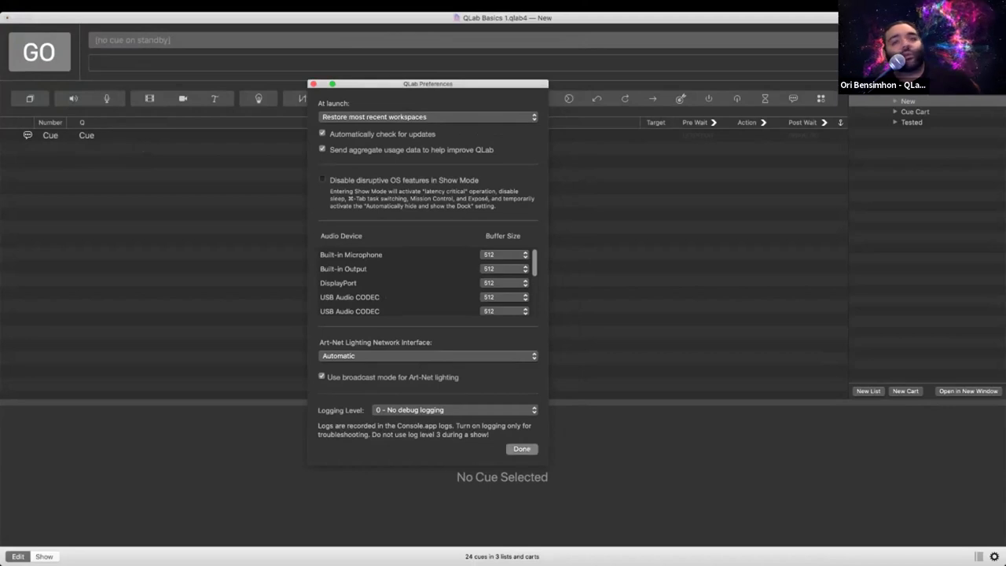
- Open the workspace settings and examine the General options and the Audio patch assignments
{"action": "left_click", "coordinate": [994, 556]}
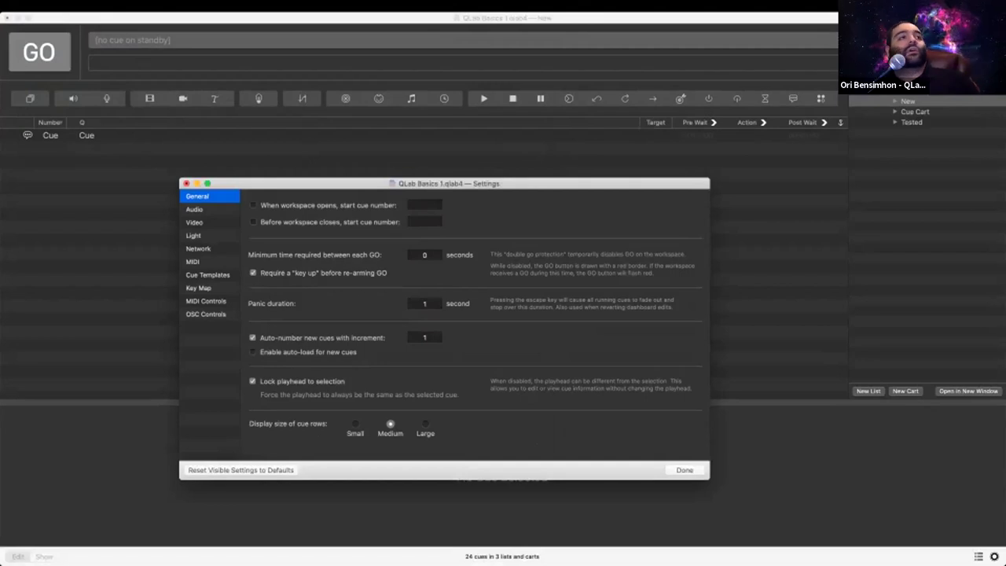
{"action": "left_click_drag", "start_coordinate": [445, 183], "coordinate": [475, 127]}
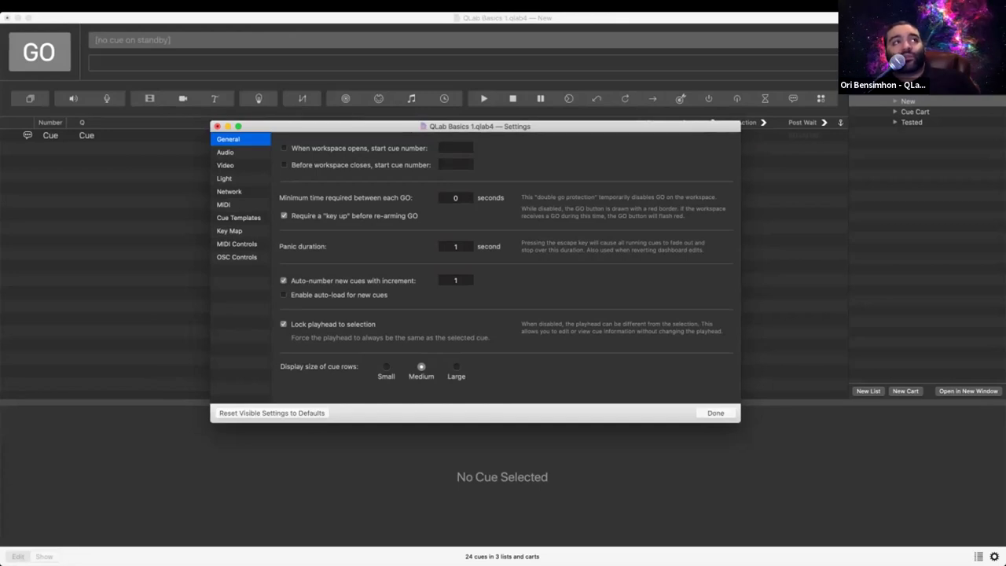
{"action": "left_click", "coordinate": [226, 152]}
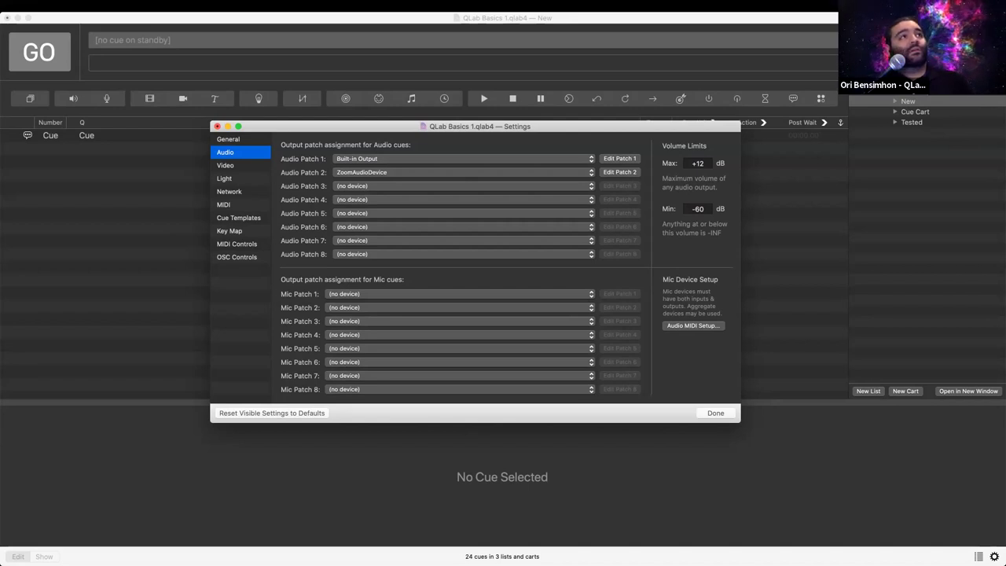
- Open Record Cue Sequence, choose the format "Relative to previous cue in a "Start First" group cue", and close it without recording
{"action": "left_click", "coordinate": [137, 5]}
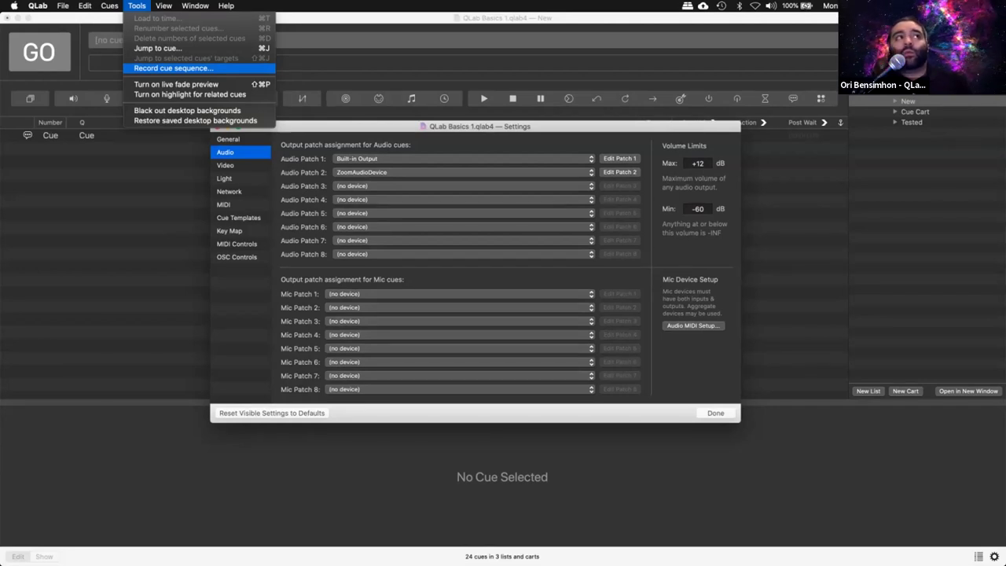
{"action": "left_click", "coordinate": [174, 68]}
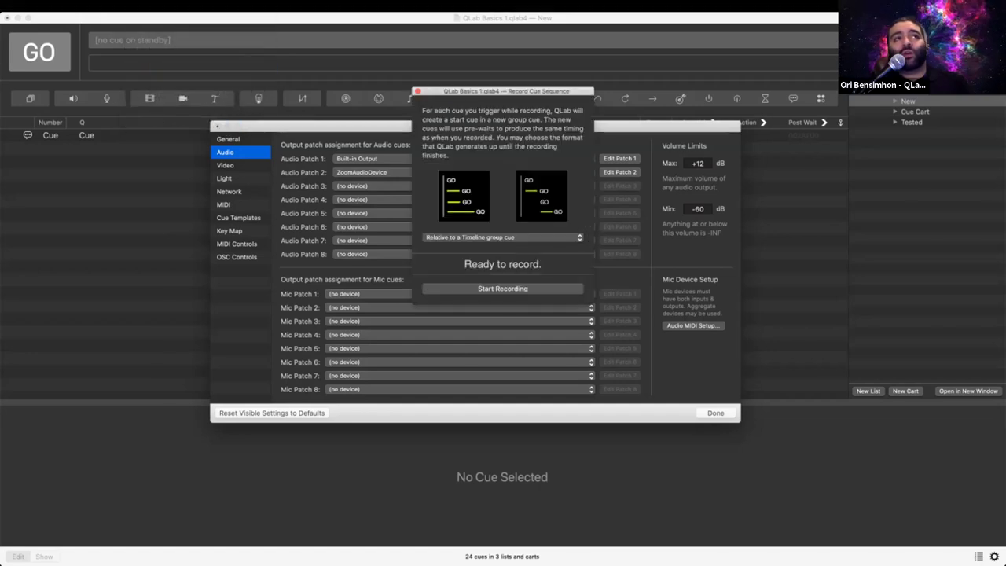
{"action": "left_click", "coordinate": [503, 238]}
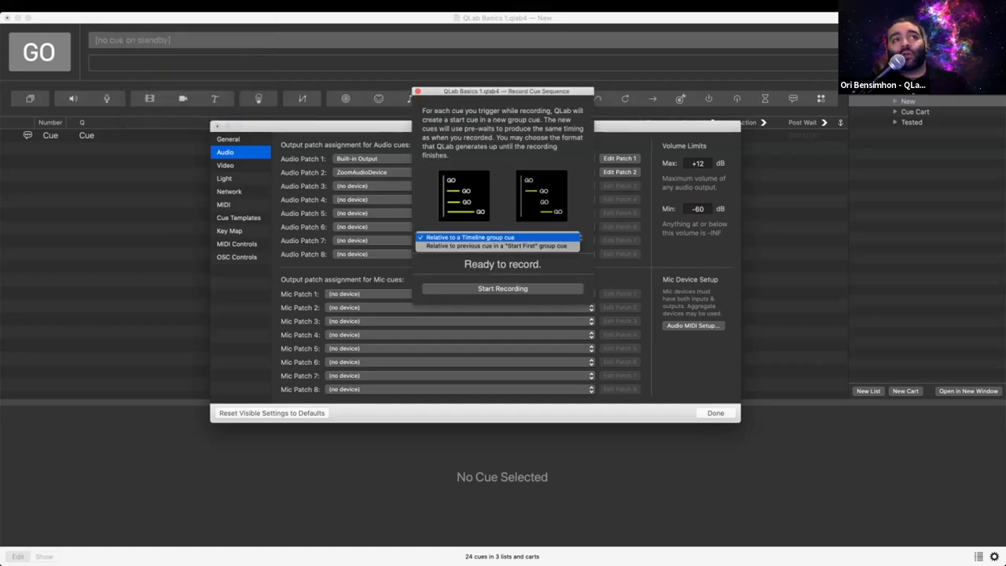
{"action": "left_click", "coordinate": [503, 247]}
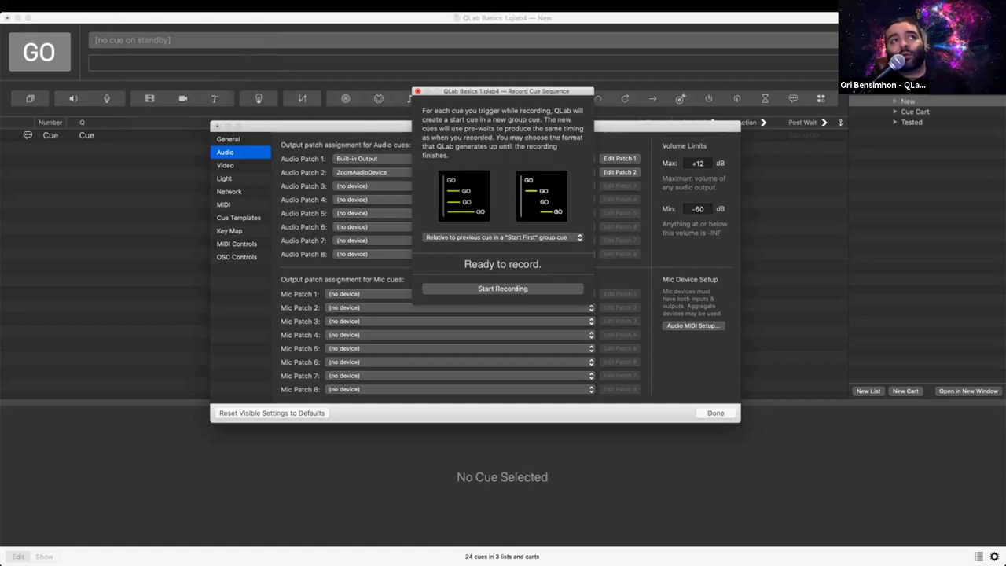
{"action": "left_click", "coordinate": [418, 91]}
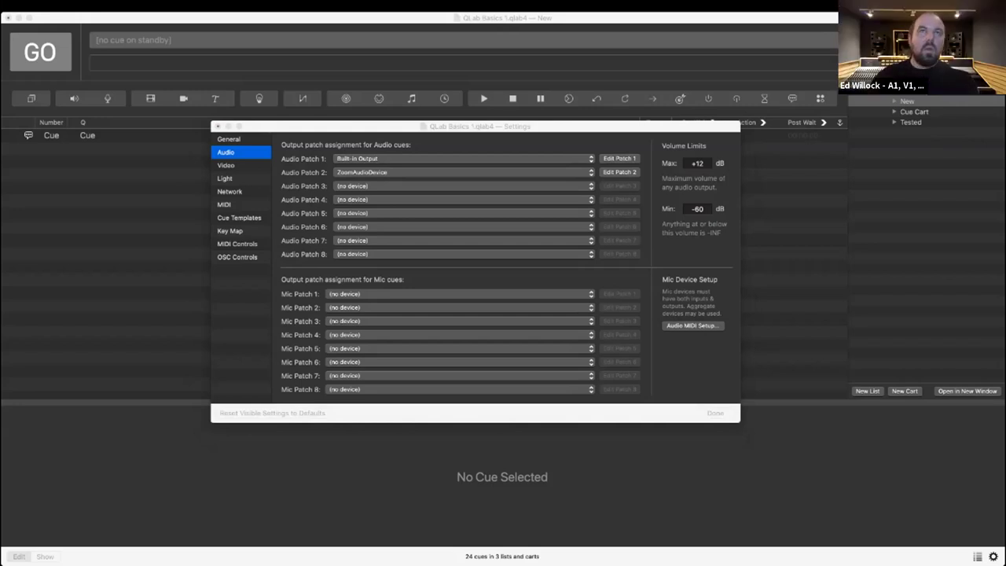
- Bring the main workspace window in front of the settings and deselect the New cue list
{"action": "key", "text": "super+Tab"}
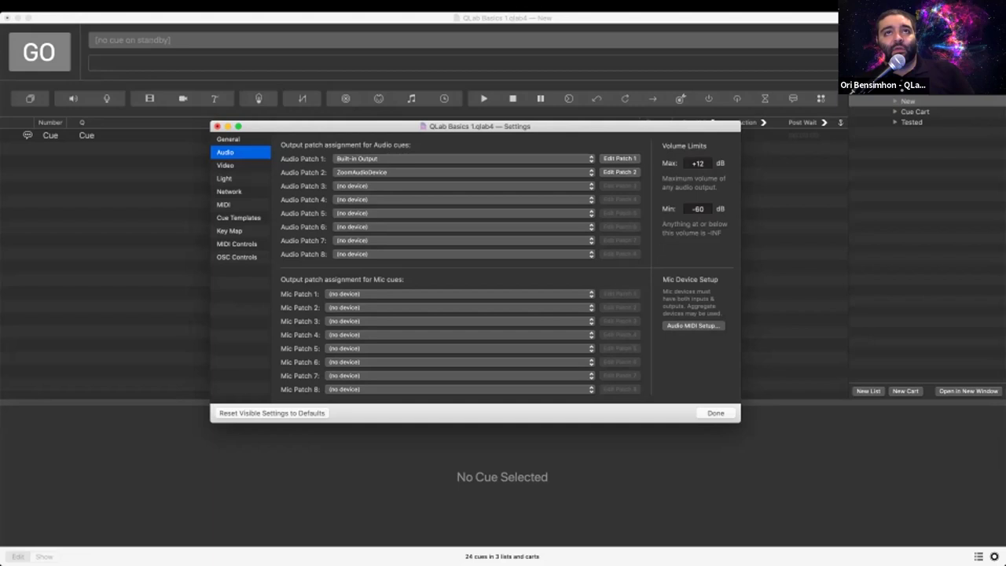
{"action": "key", "text": "Escape"}
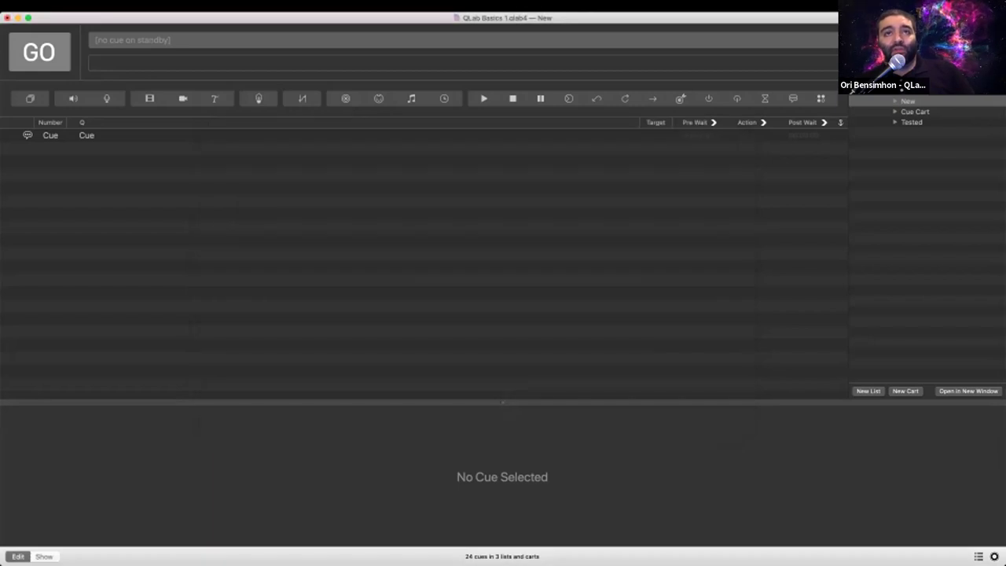
{"action": "left_click", "coordinate": [927, 236]}
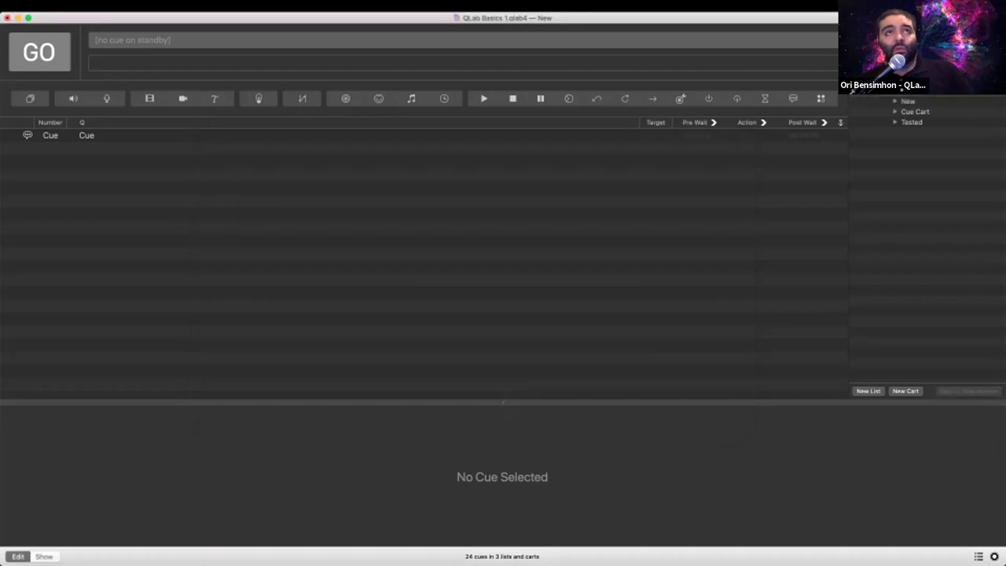
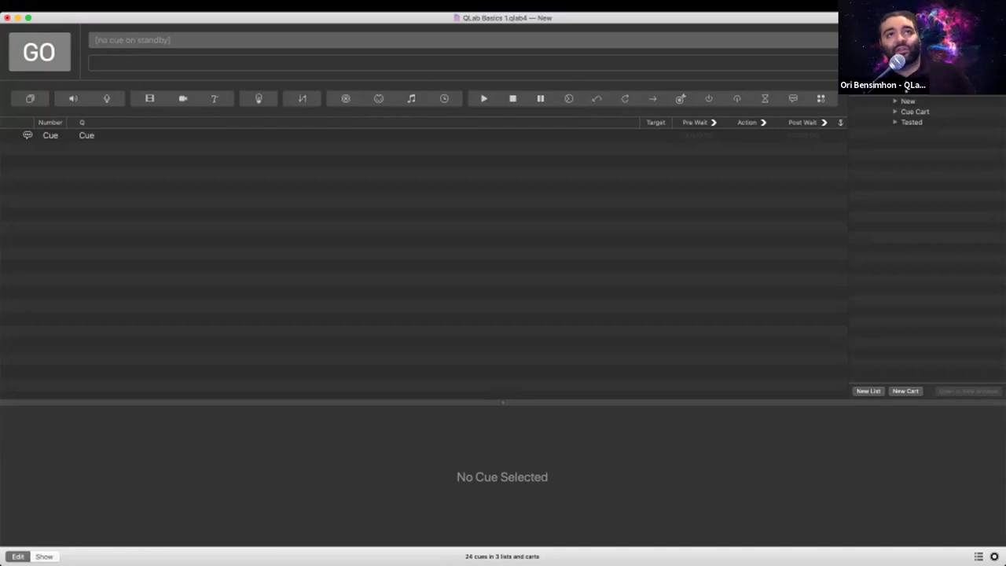
- Look through the Cue Cart and the Tested cue list, and inspect the trigger settings of the Example group cue
{"action": "left_click", "coordinate": [424, 135]}
{"action": "left_click", "coordinate": [915, 112]}
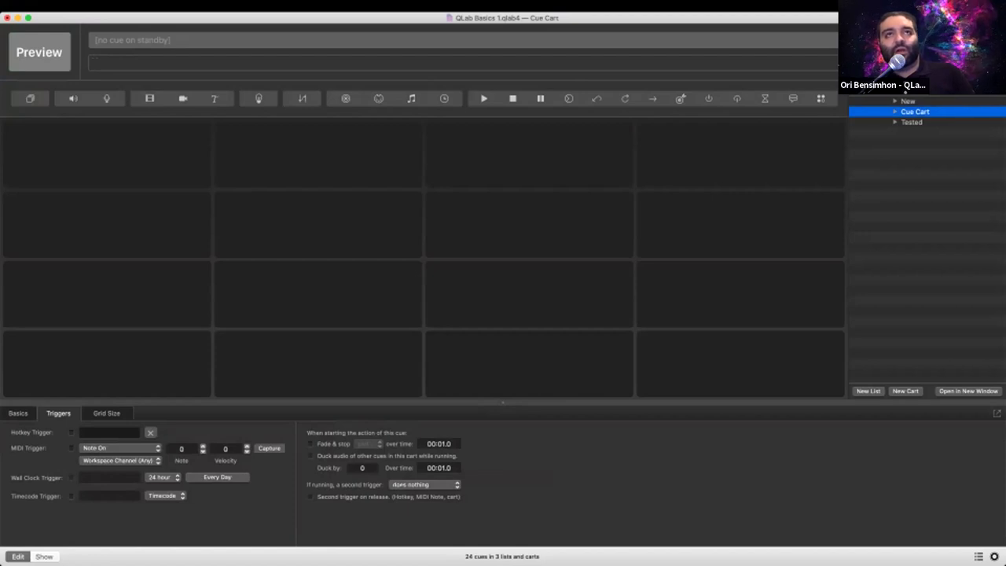
{"action": "key", "text": "Down"}
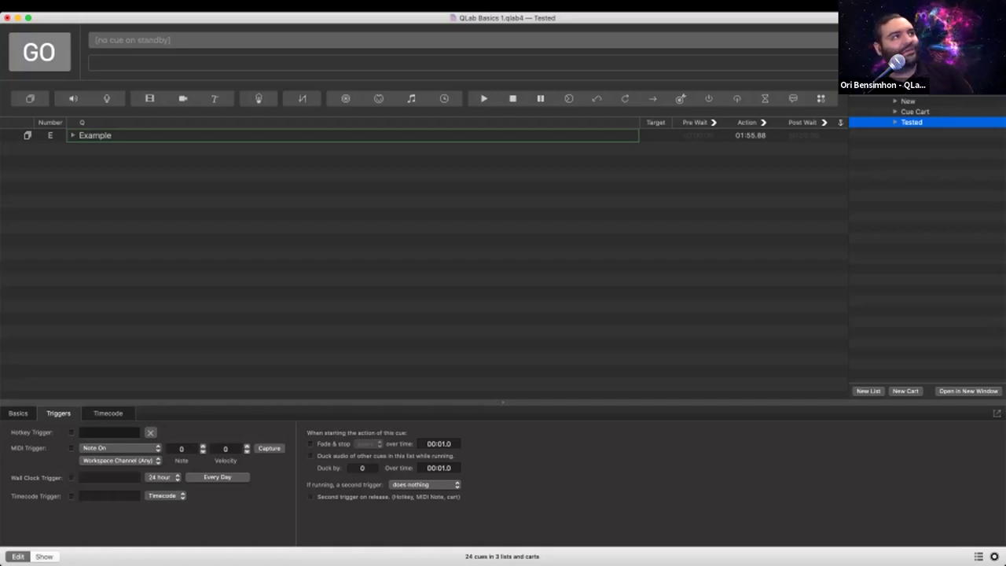
{"action": "left_click", "coordinate": [95, 136]}
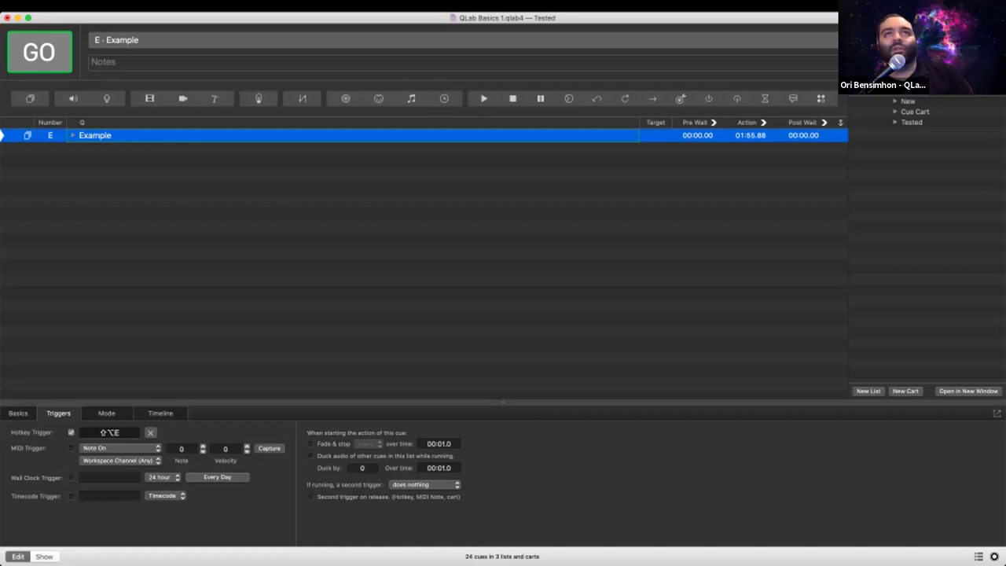
- Add a Video cue to the New cue list below the existing memo cue
{"action": "left_click", "coordinate": [908, 101]}
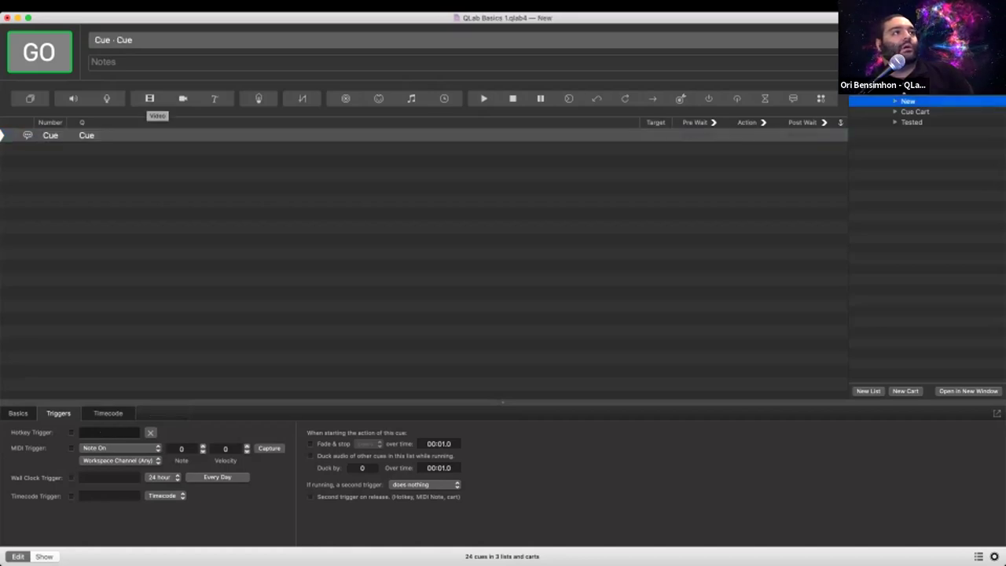
{"action": "left_click_drag", "start_coordinate": [149, 98], "coordinate": [154, 164]}
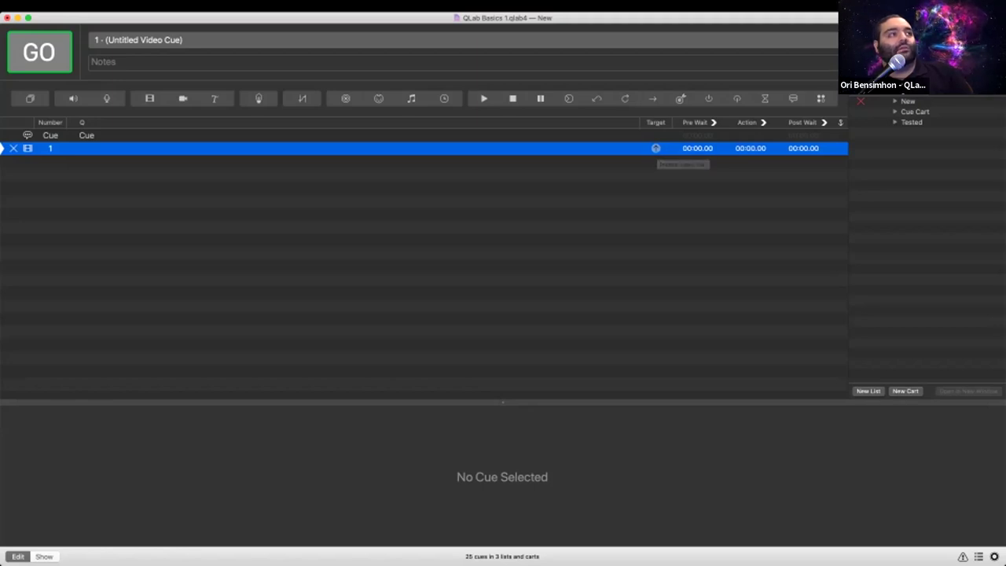
- Find the workspace settings window among the open windows and close it
{"action": "key", "text": "ctrl+Up"}
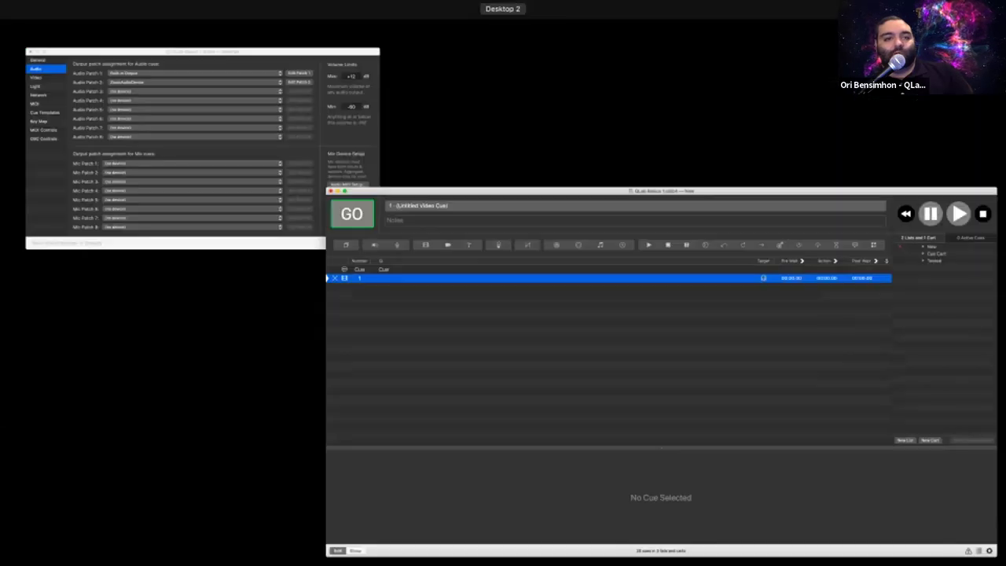
{"action": "left_click", "coordinate": [183, 98]}
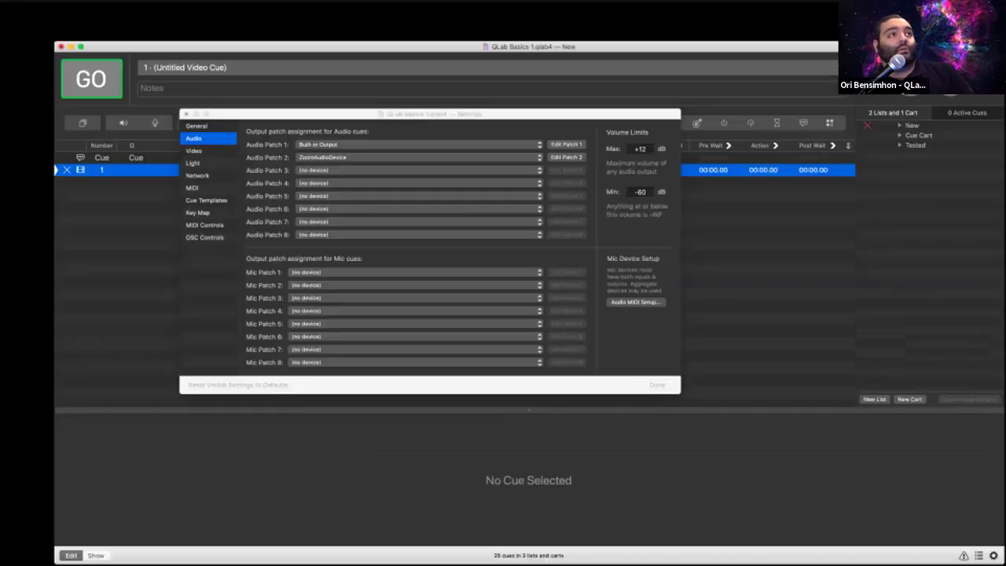
{"action": "key", "text": "super+w"}
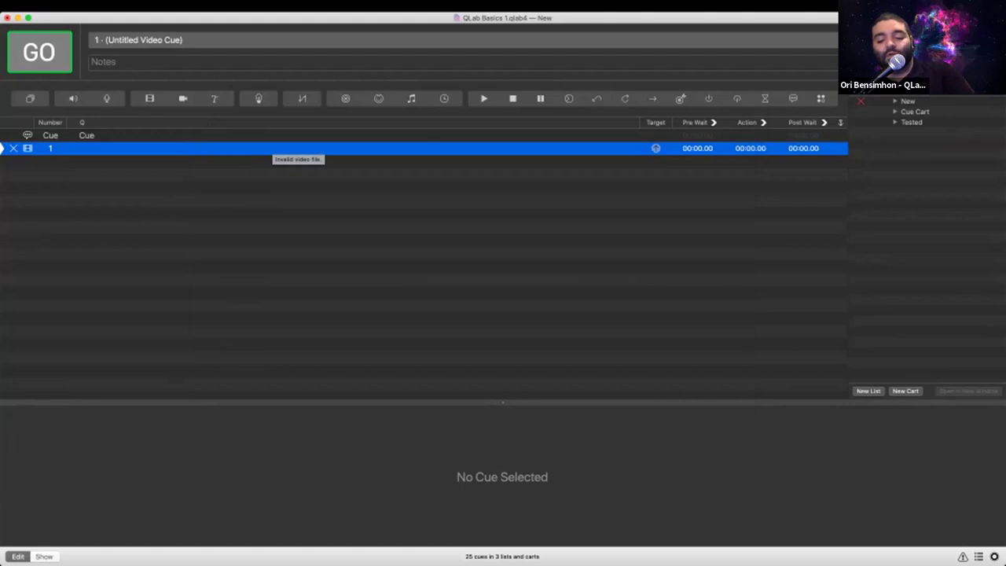
- Delete the untitled Video cue from the New cue list and check which workspace windows are open
{"action": "key", "text": "Delete"}
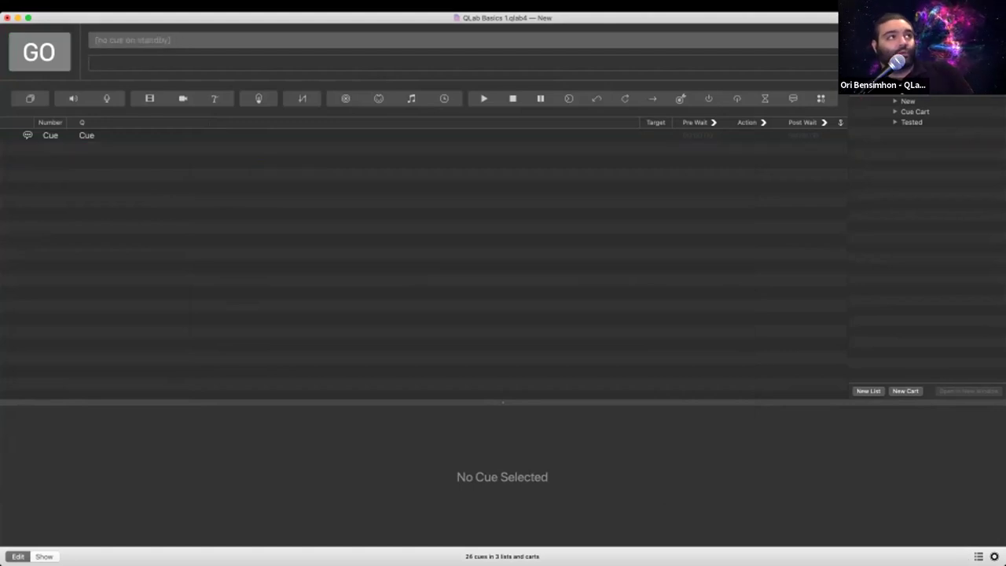
{"action": "key", "text": "ctrl+Up"}
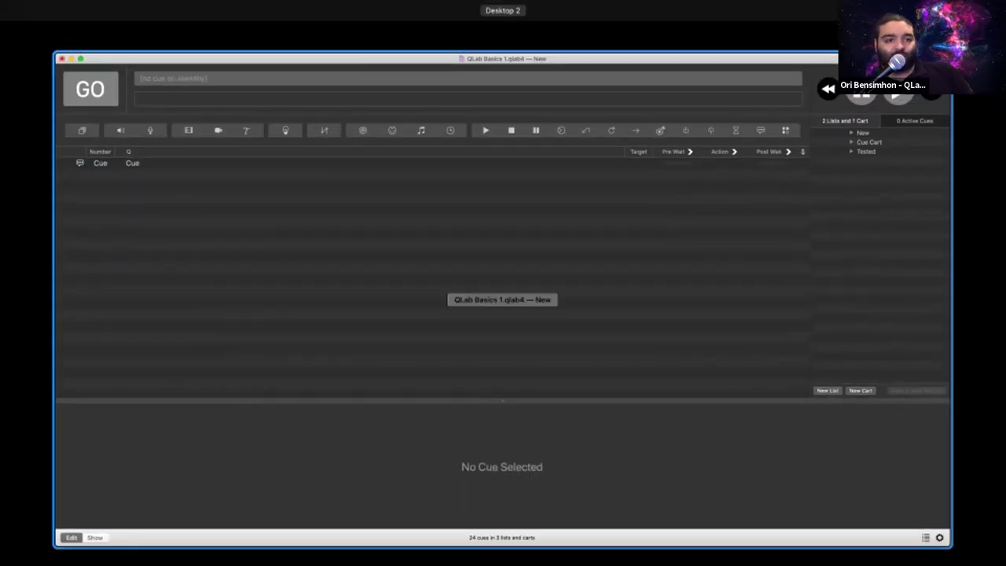
{"action": "mouse_move", "coordinate": [503, 11]}
{"action": "left_click", "coordinate": [502, 328]}
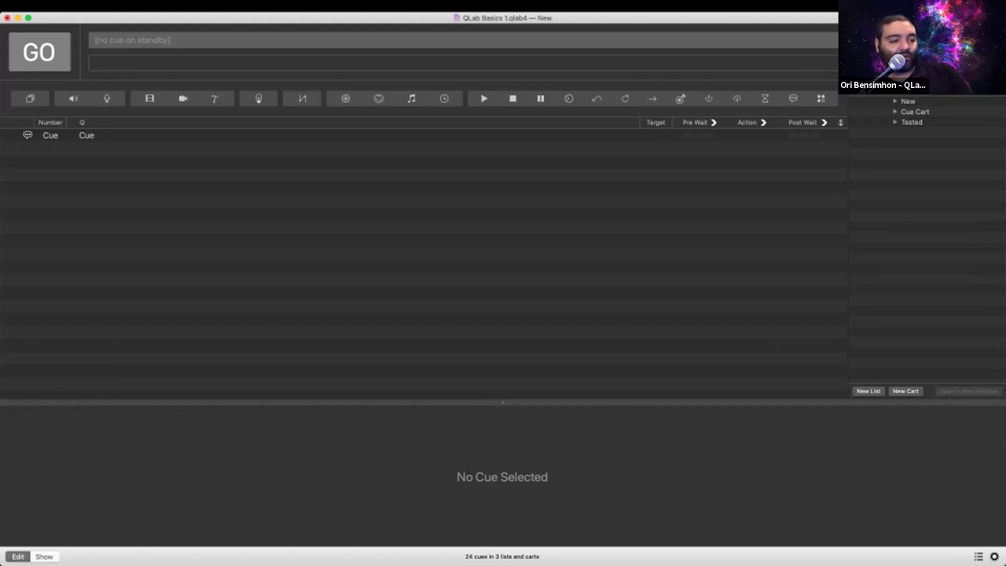
- Add Rainbow Nebula 4K Motion Background-1.mov from the QLab Basics video folder as a cue below the memo cue, and close the file browser window
{"action": "key", "text": "super+Tab"}
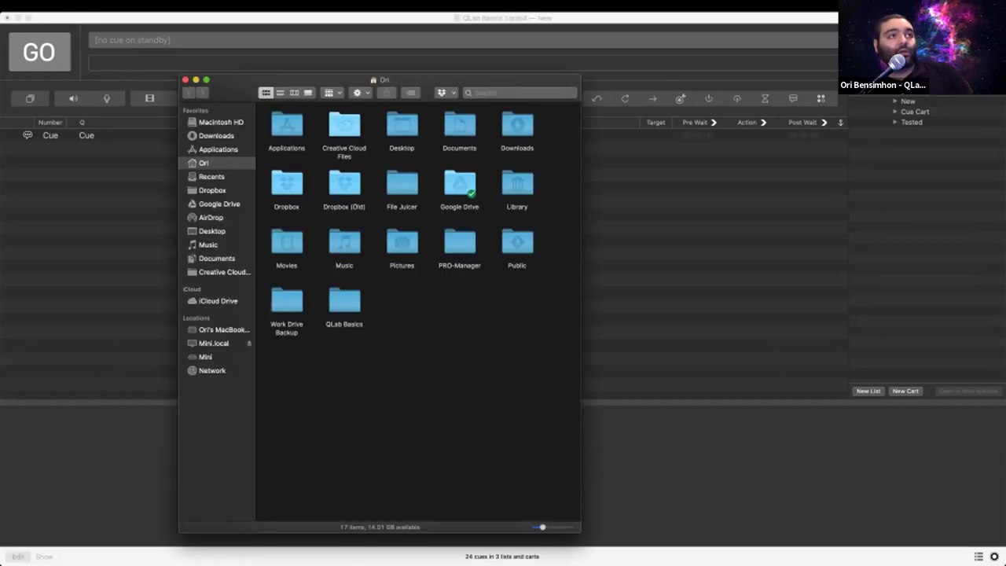
{"action": "double_click", "coordinate": [344, 301]}
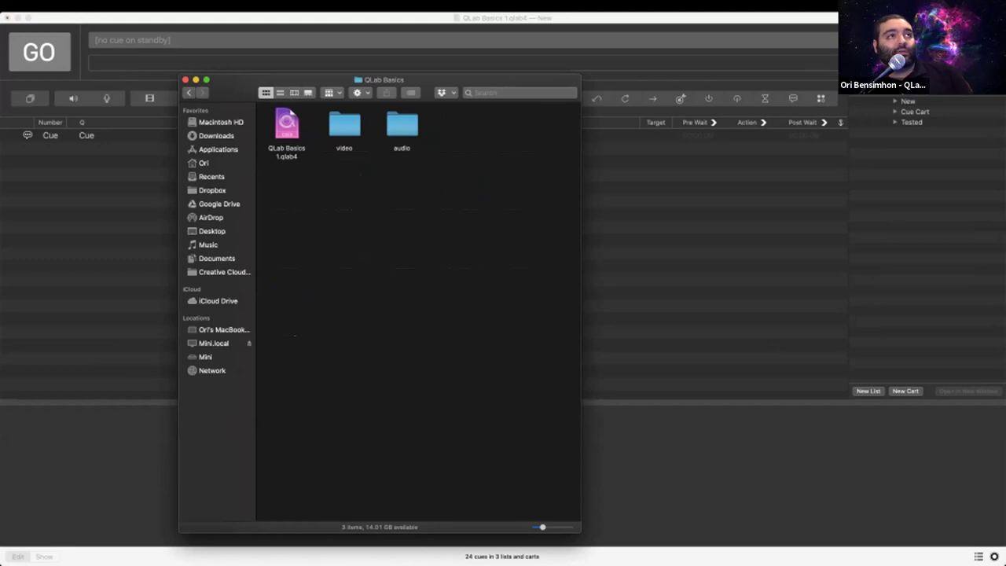
{"action": "double_click", "coordinate": [345, 125]}
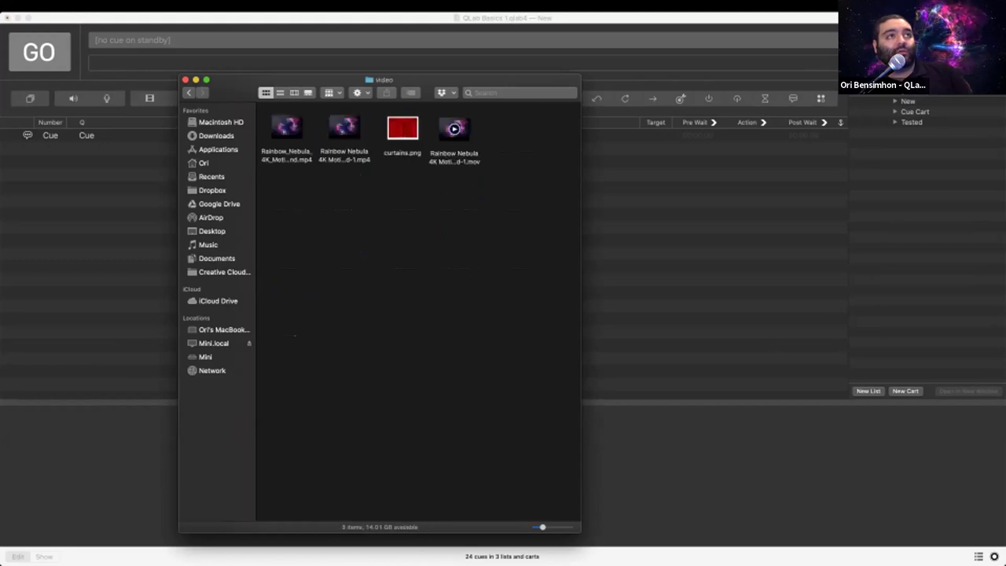
{"action": "left_click_drag", "start_coordinate": [454, 130], "coordinate": [655, 169]}
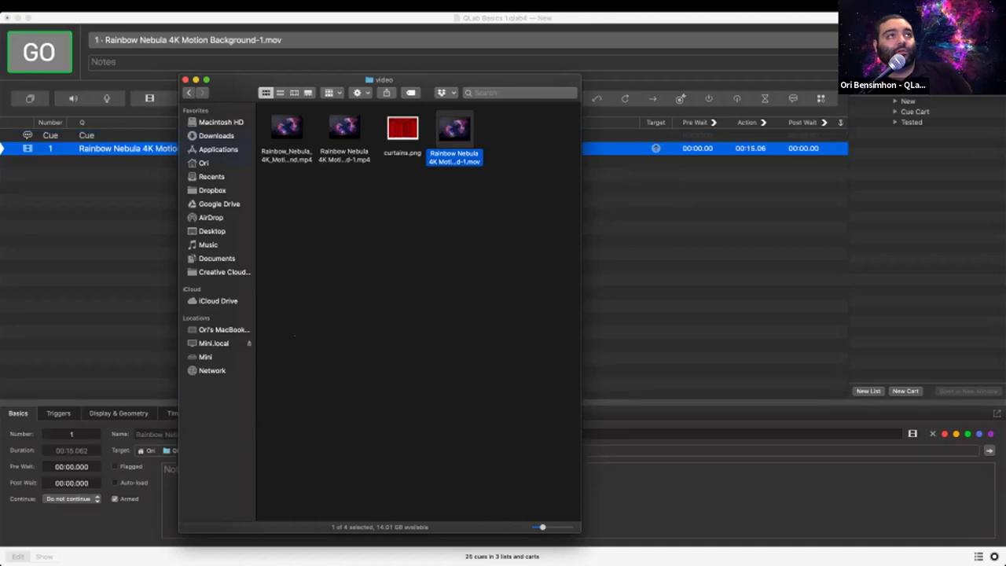
{"action": "left_click", "coordinate": [186, 79]}
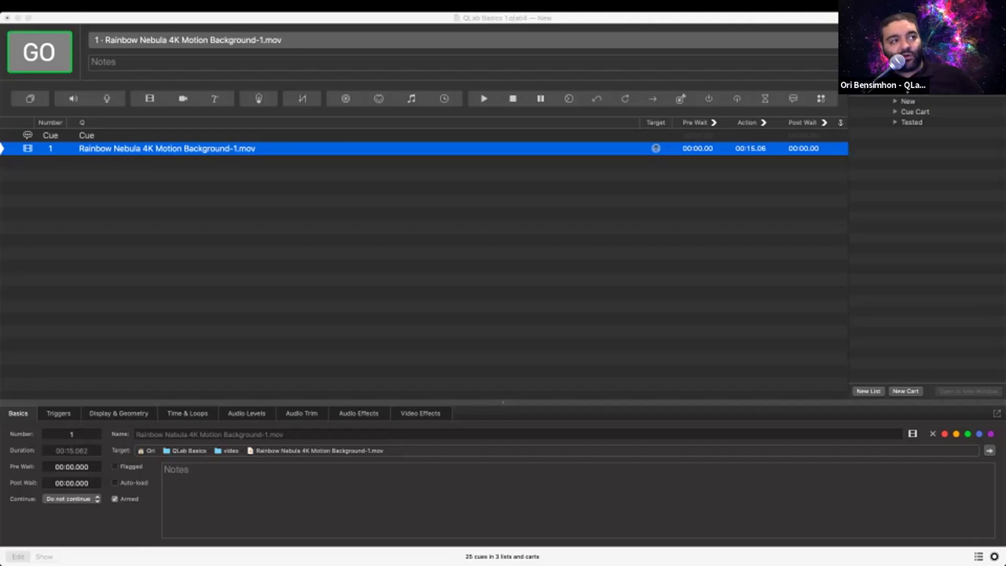
- Add slice markers to the Rainbow Nebula video cue at about 1.56 s and 3.65 s
{"action": "left_click", "coordinate": [187, 413]}
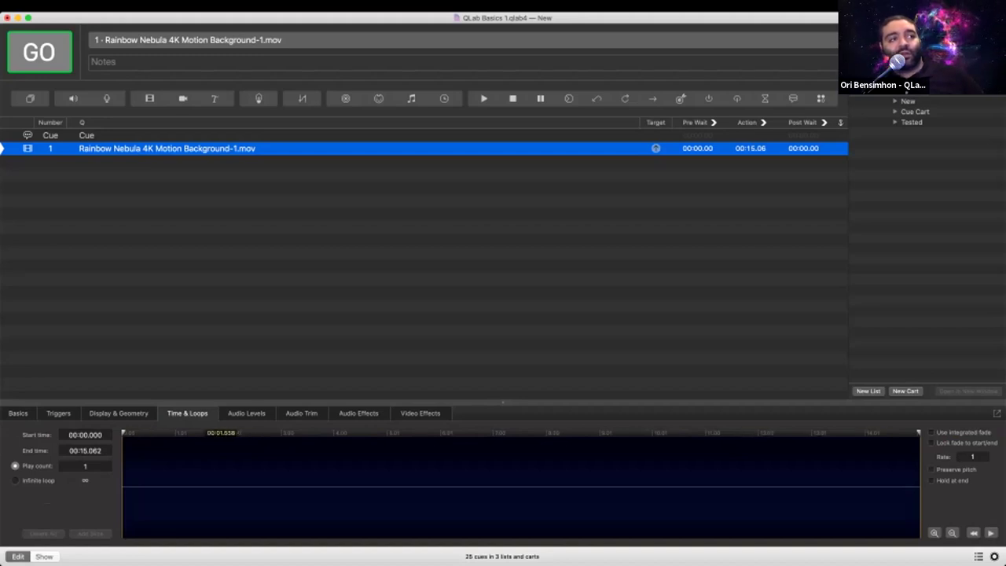
{"action": "key", "text": "space"}
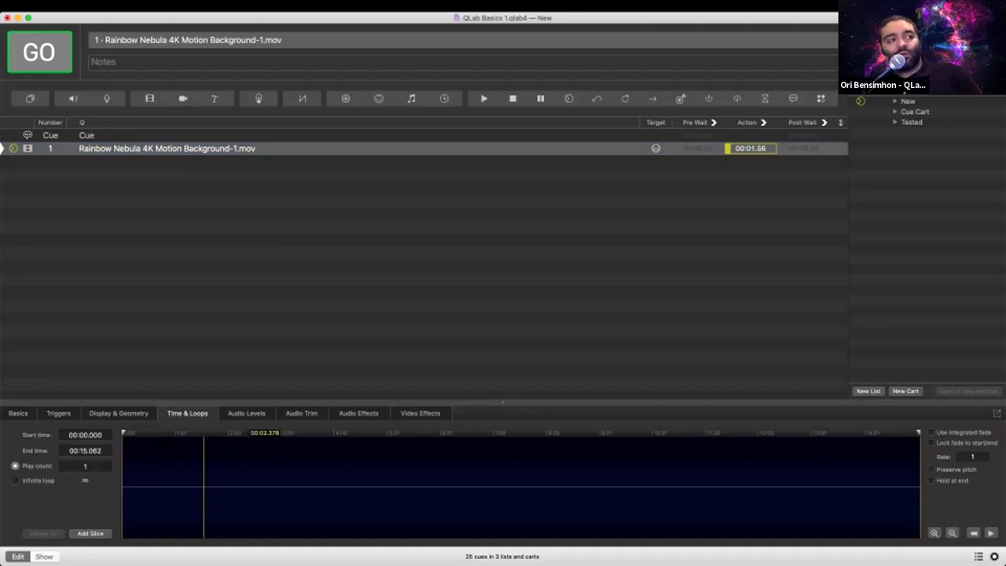
{"action": "left_click", "coordinate": [91, 533]}
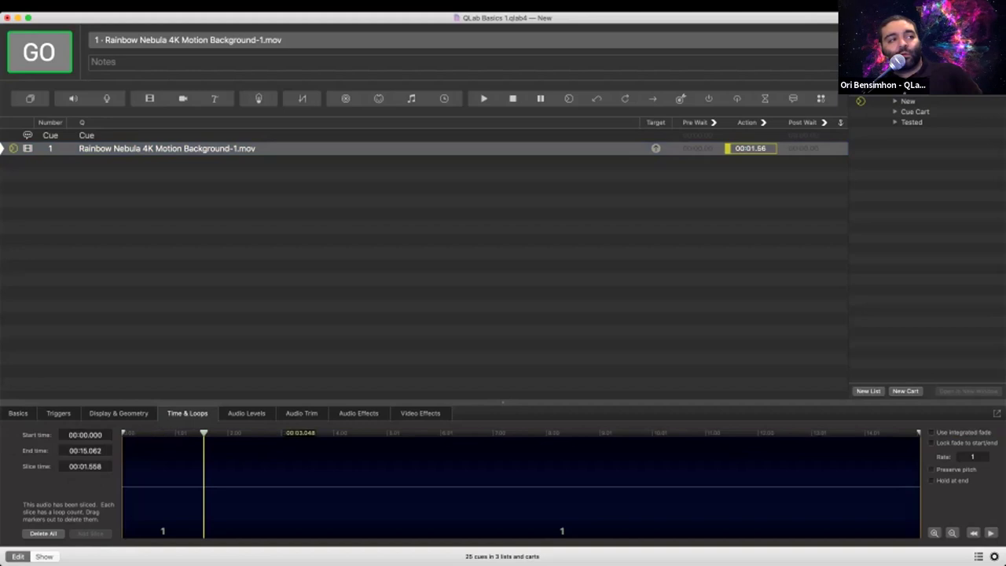
{"action": "left_click", "coordinate": [315, 487]}
{"action": "left_click", "coordinate": [315, 479]}
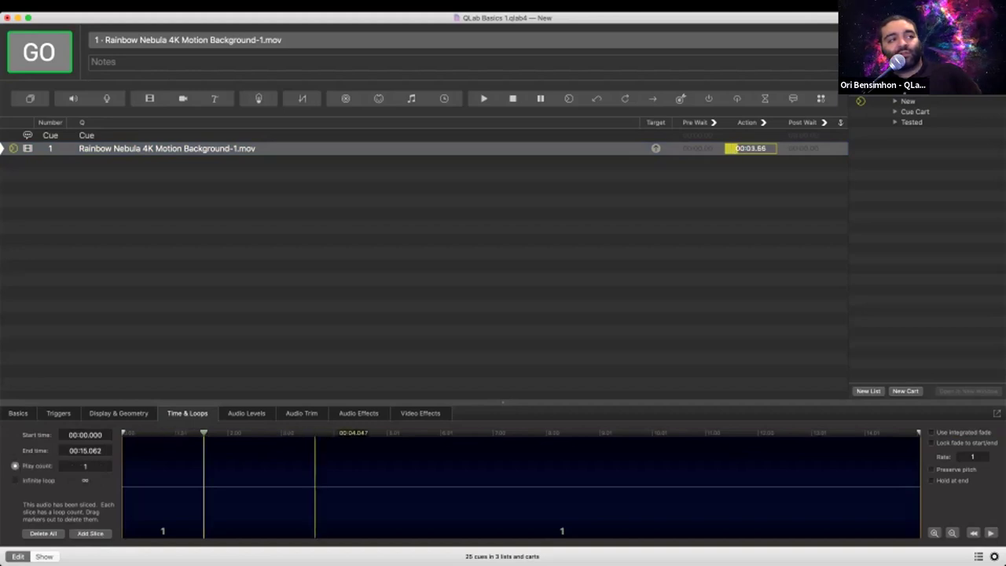
{"action": "key", "text": "m"}
- Set the slice between the two markers to loop infinitely
{"action": "double_click", "coordinate": [259, 530]}
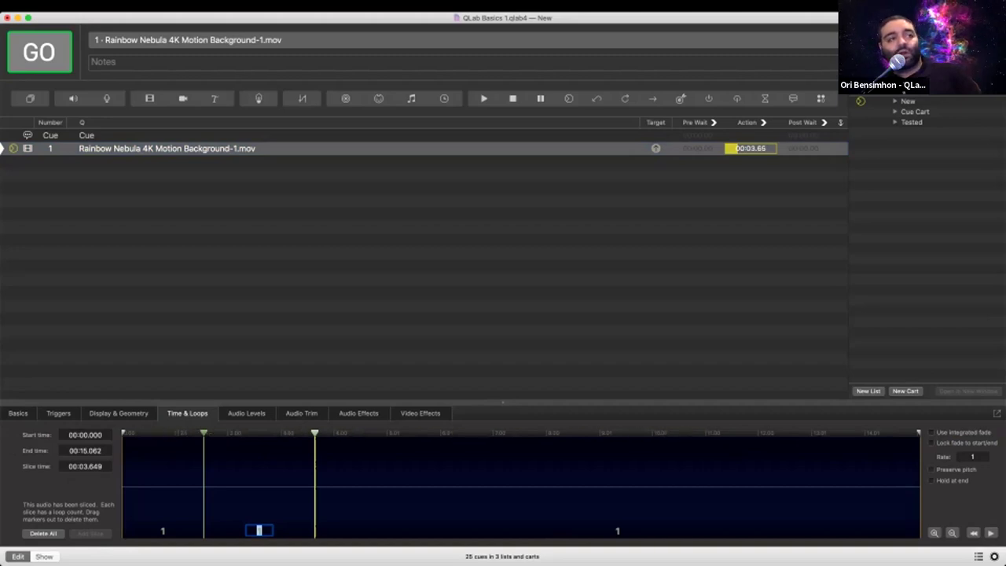
{"action": "left_click", "coordinate": [328, 479]}
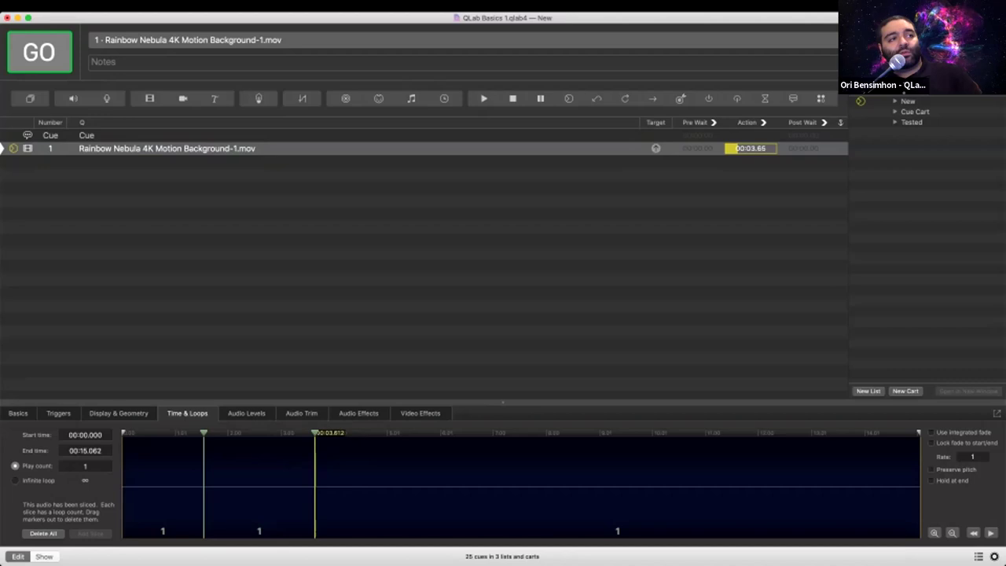
{"action": "double_click", "coordinate": [259, 531]}
{"action": "type", "text": "0"}
{"action": "key", "text": "Return"}
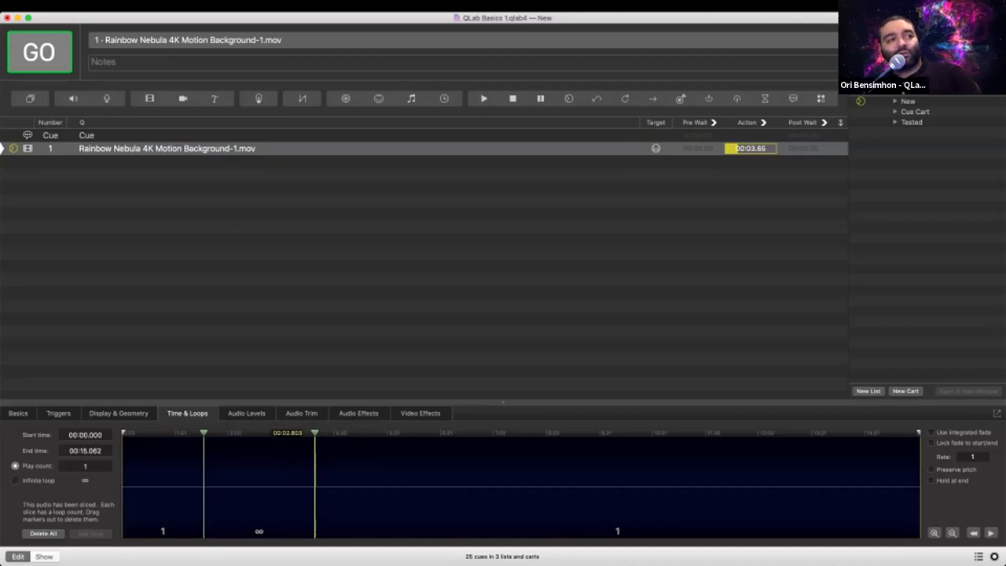
- Delete both slice markers from the video cue
{"action": "left_click", "coordinate": [315, 433]}
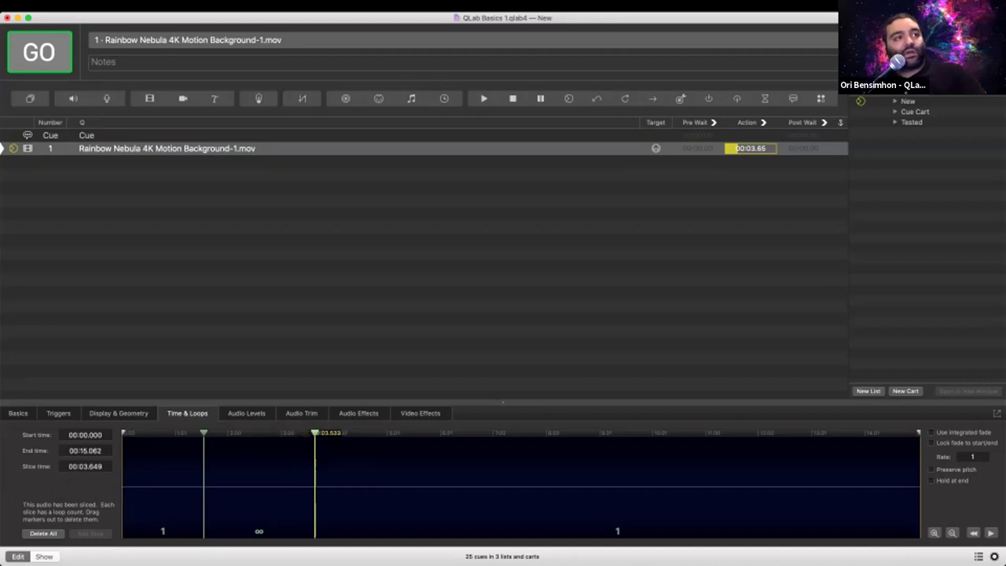
{"action": "key", "text": "Delete"}
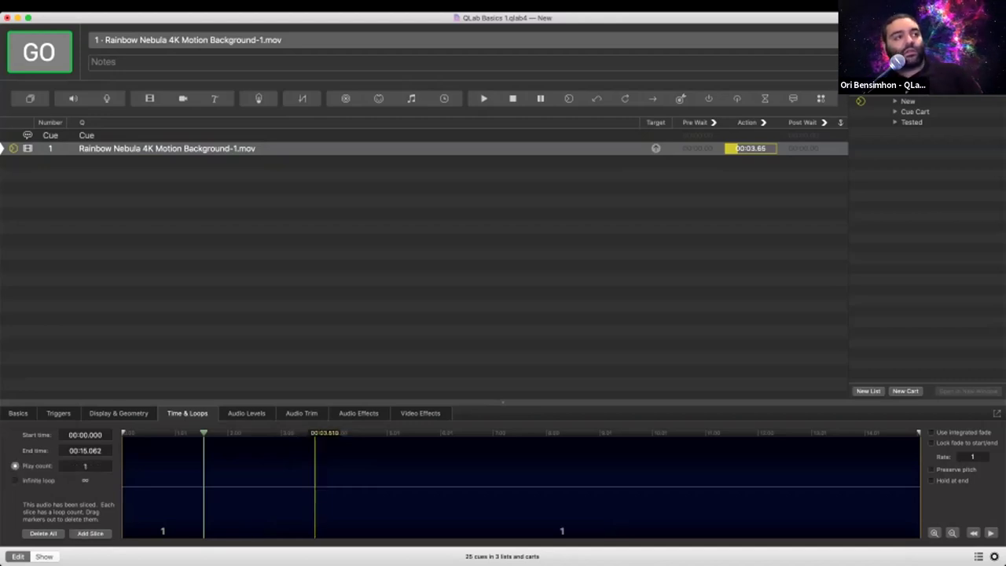
{"action": "left_click", "coordinate": [204, 433]}
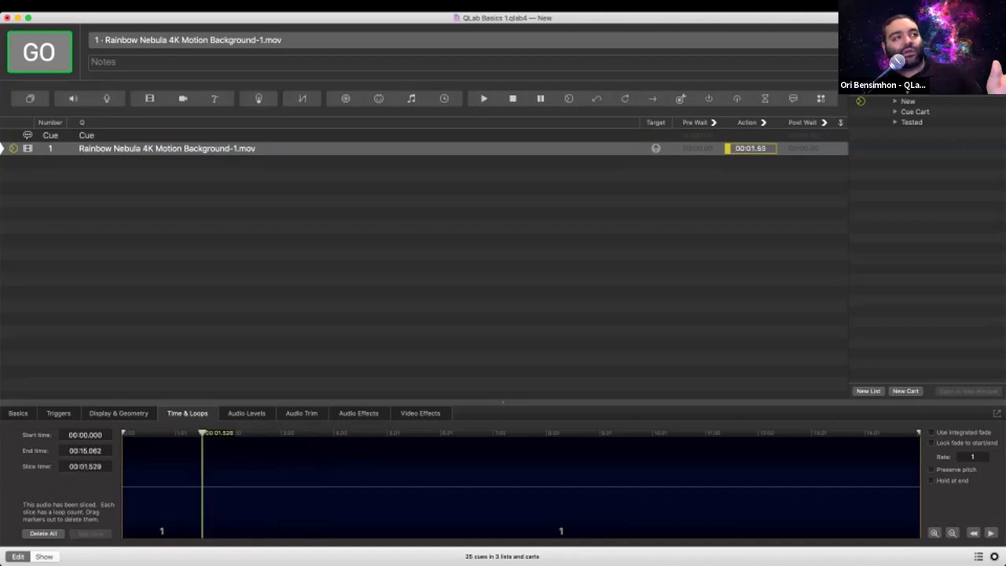
{"action": "key", "text": "Delete"}
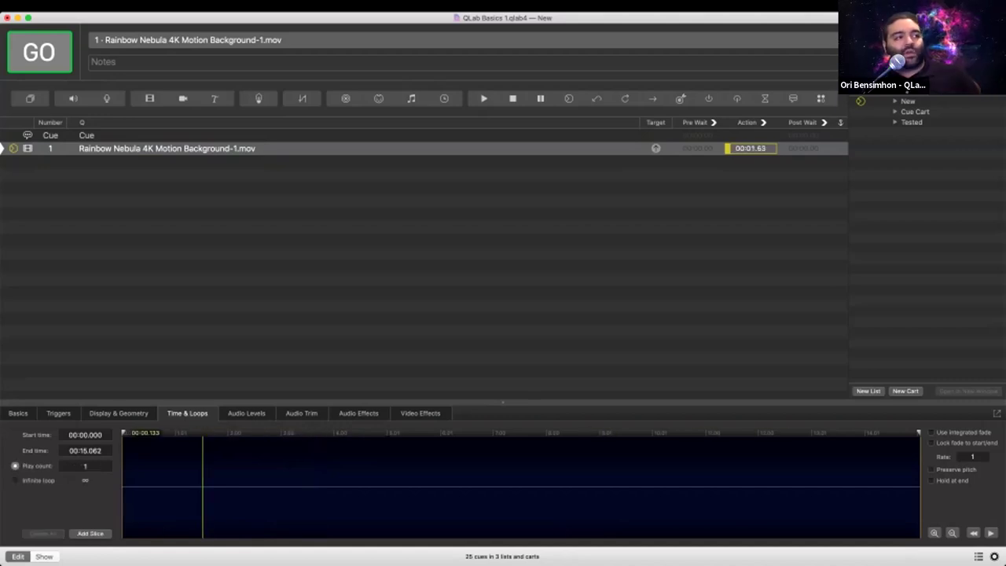
- Trim the video cue to start at about 4.0 s and end at about 10.26 s, and make it loop infinitely
{"action": "left_click_drag", "start_coordinate": [123, 433], "coordinate": [333, 433]}
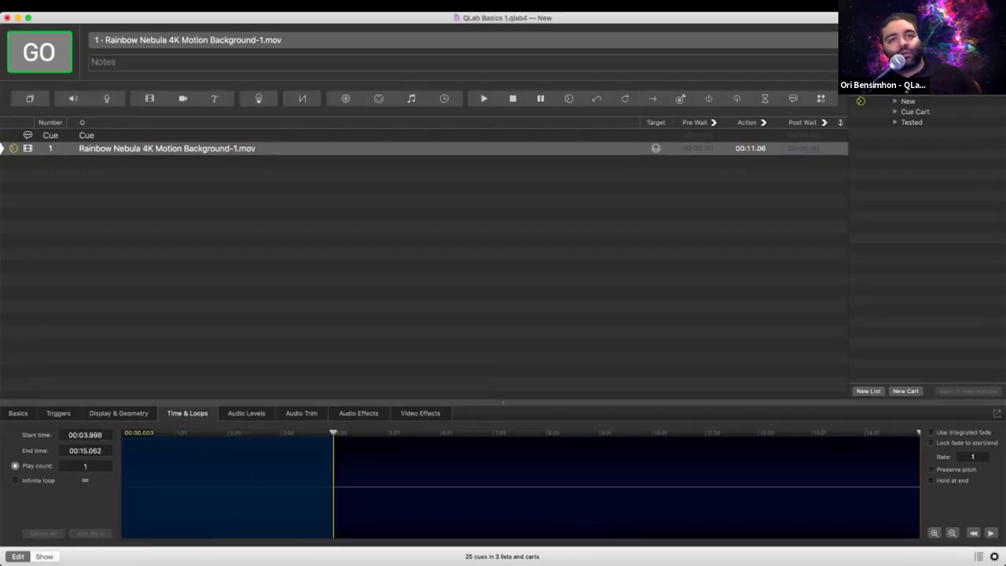
{"action": "left_click_drag", "start_coordinate": [918, 433], "coordinate": [707, 433]}
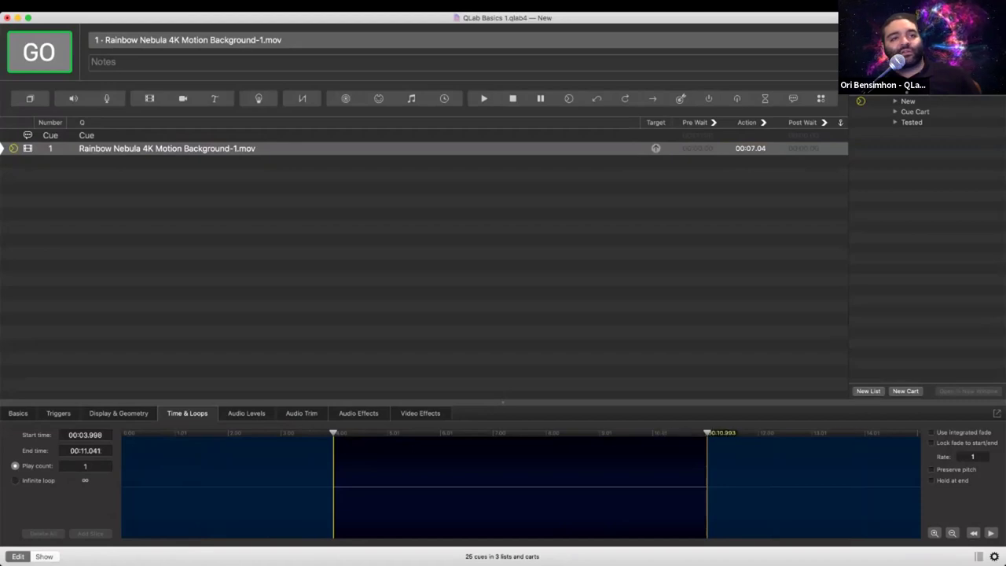
{"action": "left_click_drag", "start_coordinate": [707, 433], "coordinate": [666, 433]}
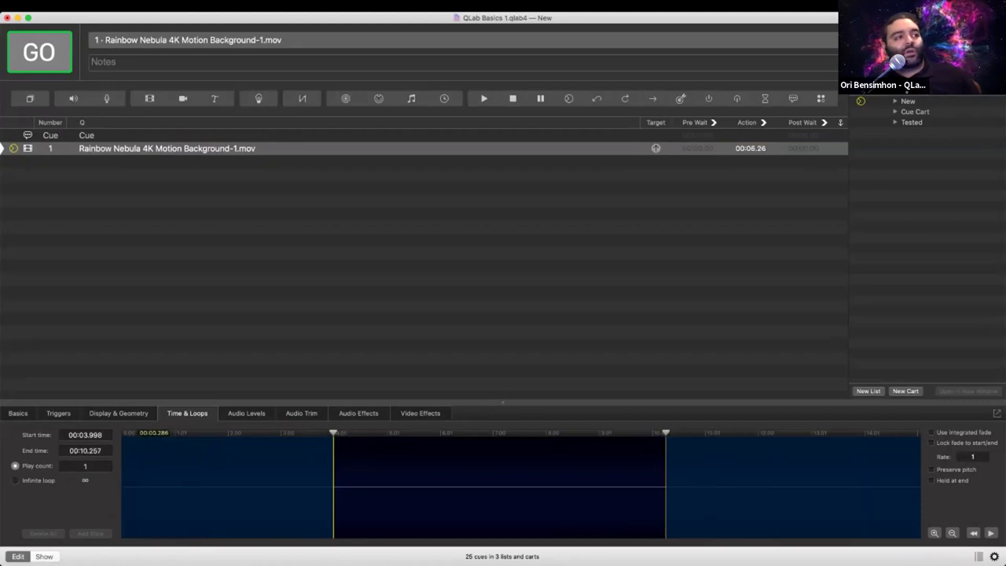
{"action": "left_click", "coordinate": [15, 480]}
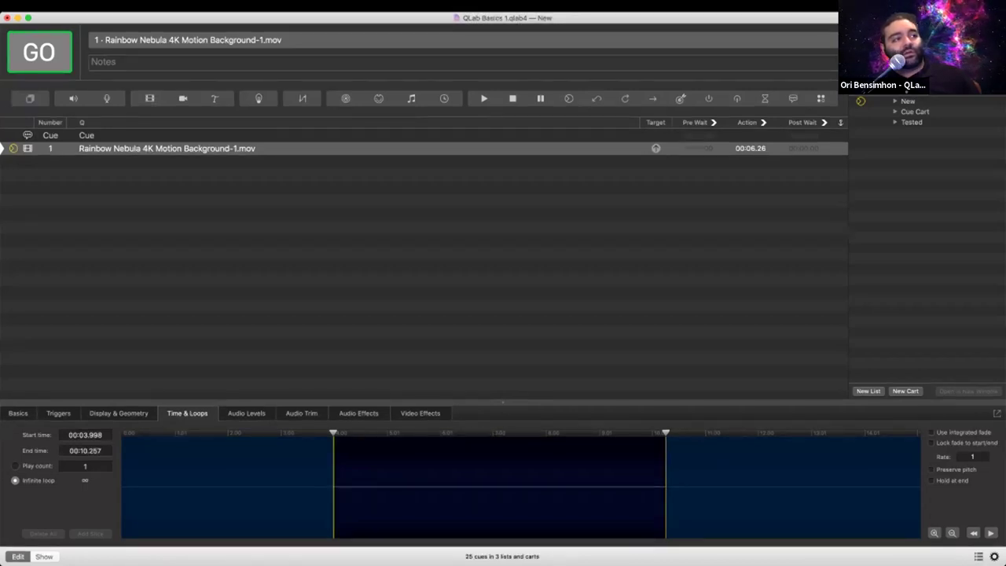
- Examine the cue's display and geometry settings and the workspace's video settings for Surface 1 and Surface 2
{"action": "left_click", "coordinate": [118, 413]}
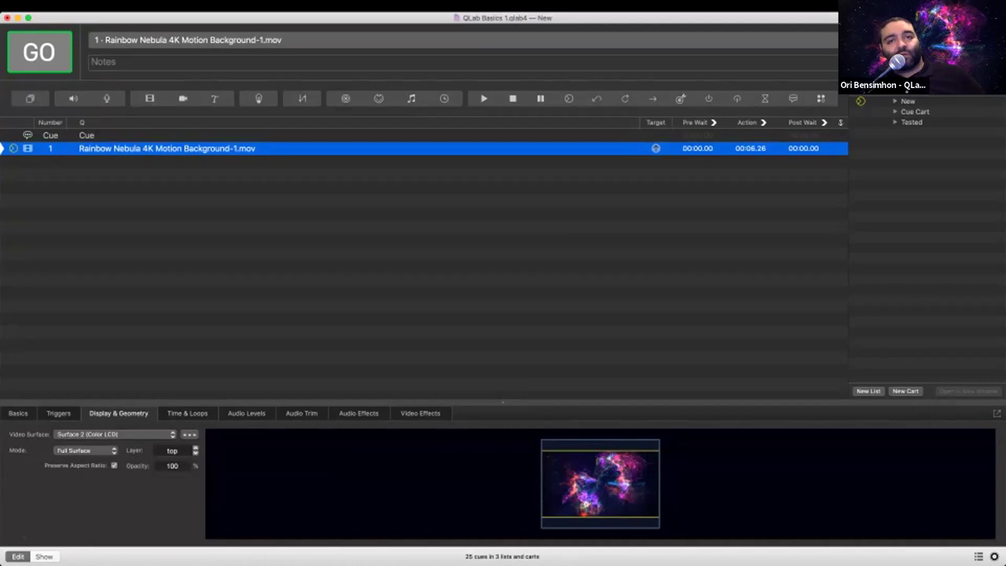
{"action": "left_click", "coordinate": [994, 556]}
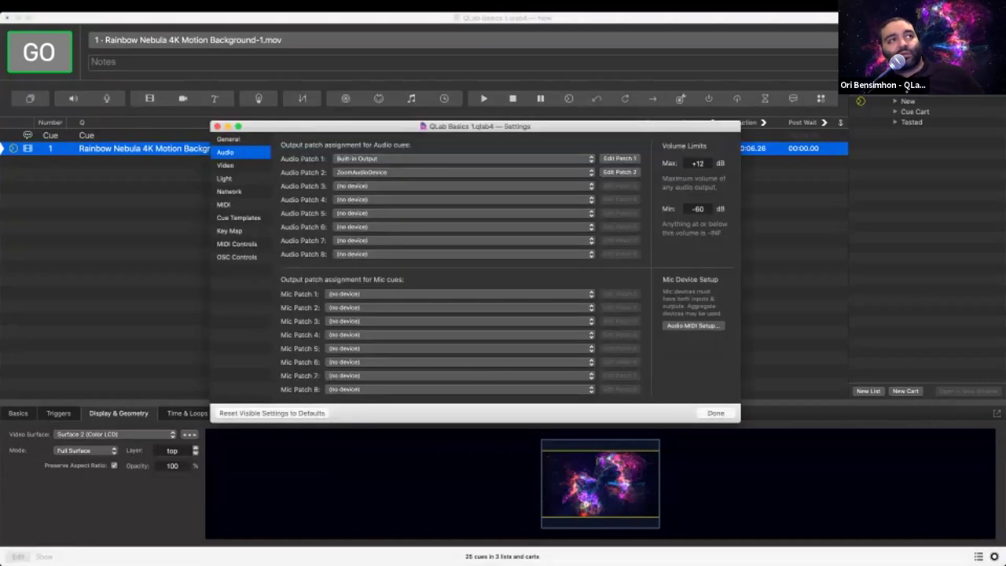
{"action": "left_click", "coordinate": [225, 166]}
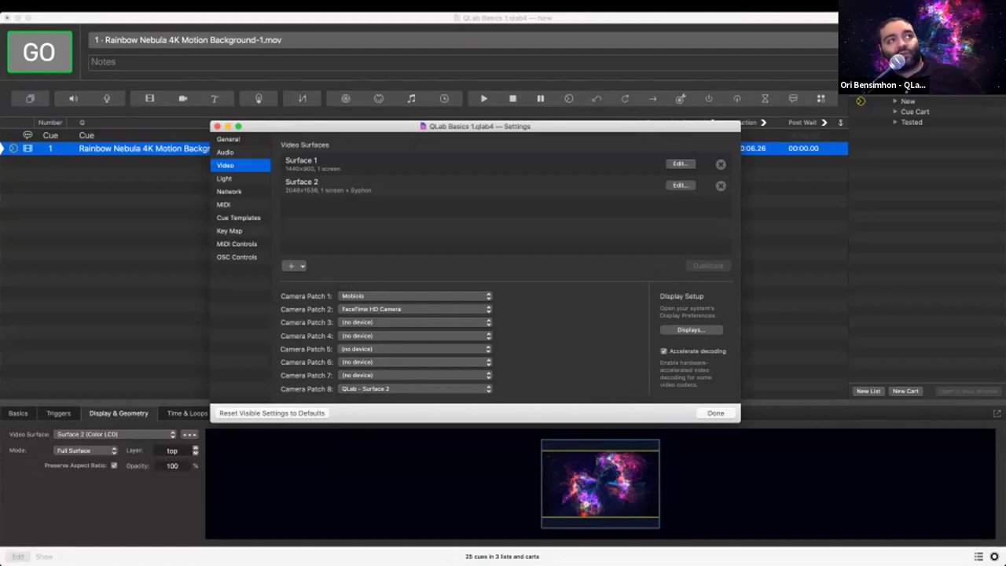
{"action": "left_click", "coordinate": [472, 164]}
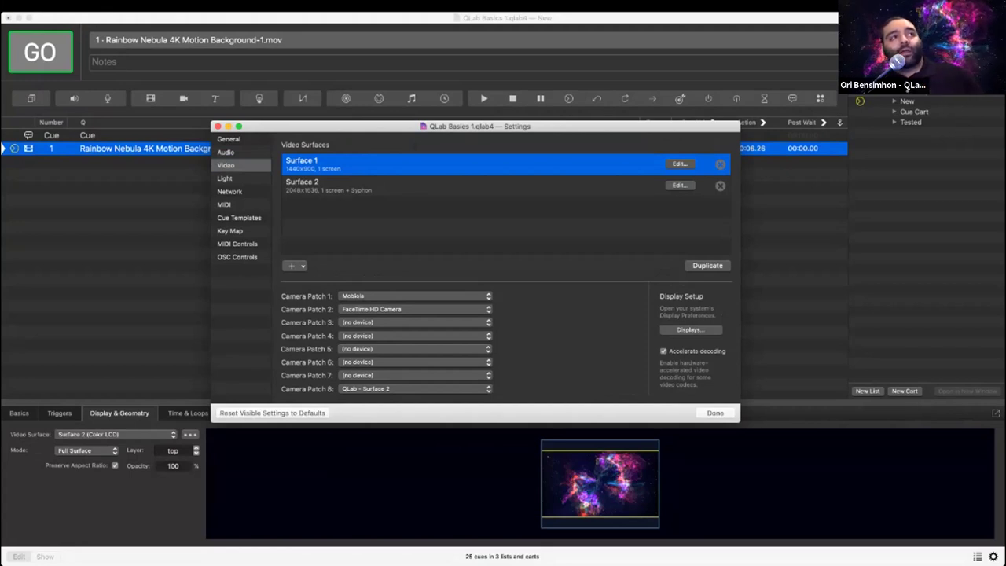
{"action": "left_click", "coordinate": [471, 186]}
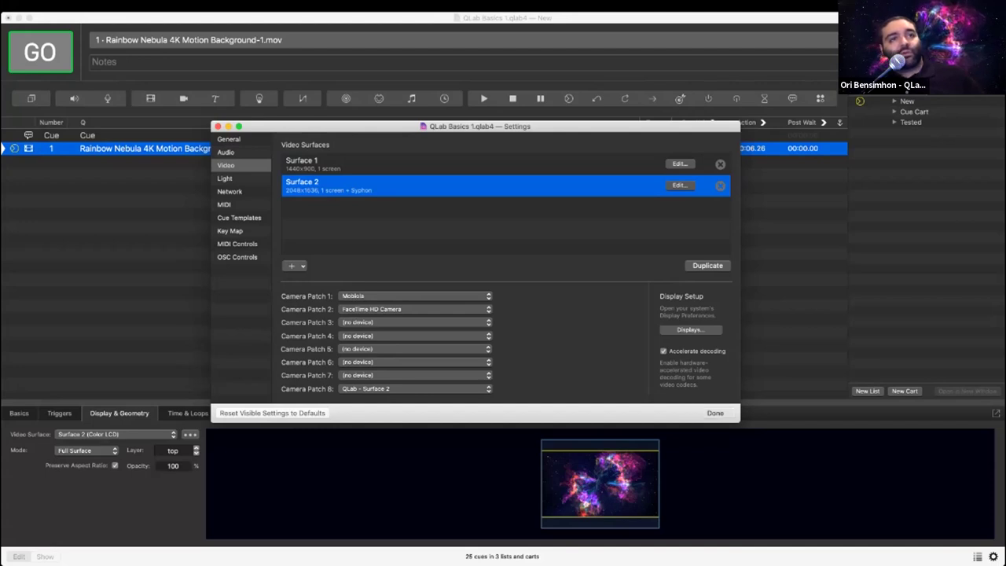
{"action": "left_click", "coordinate": [714, 413]}
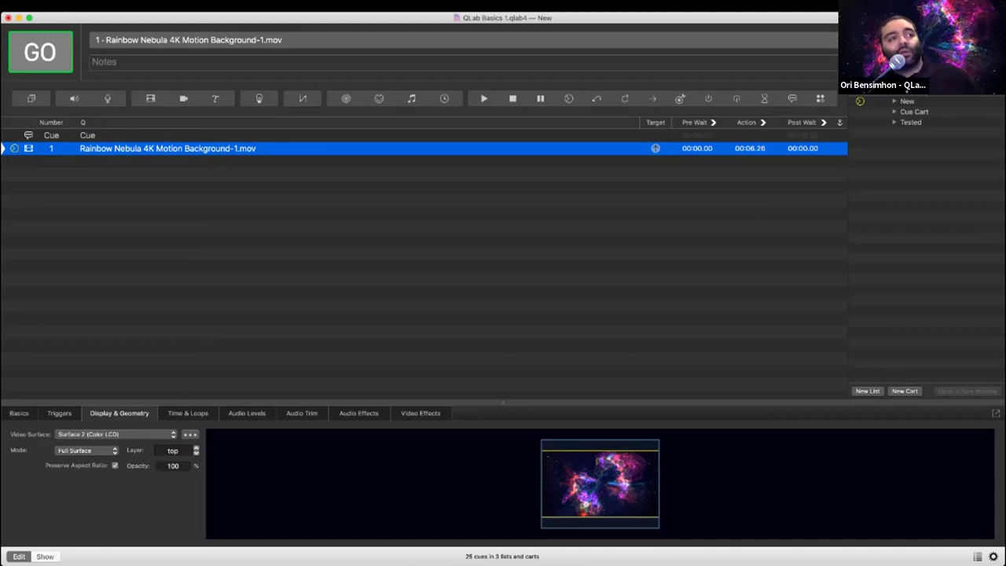
- Leave the video cue's opacity at 100% and change its display mode to Custom Geometry
{"action": "double_click", "coordinate": [173, 466]}
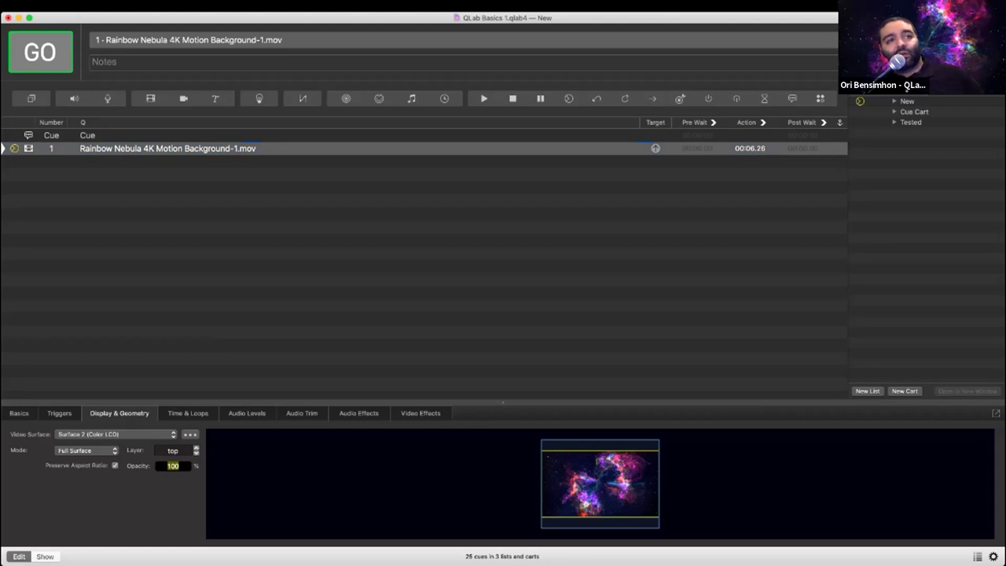
{"action": "key", "text": "Return"}
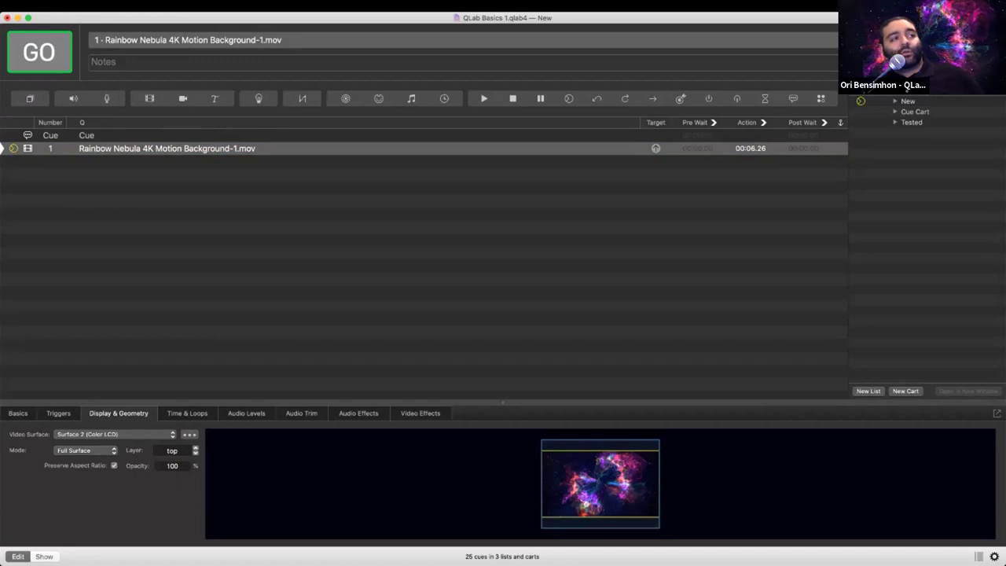
{"action": "left_click", "coordinate": [85, 451]}
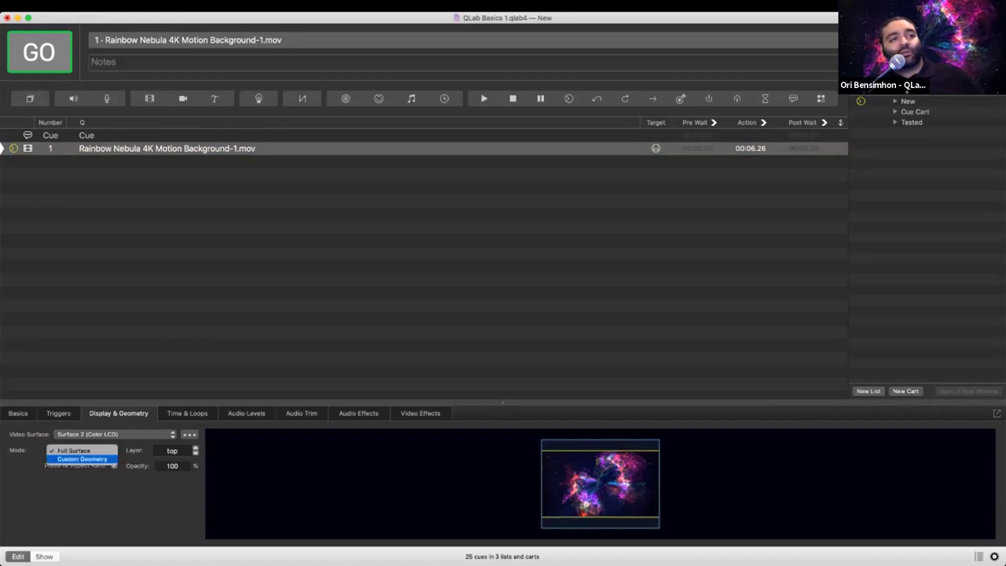
{"action": "left_click", "coordinate": [83, 458]}
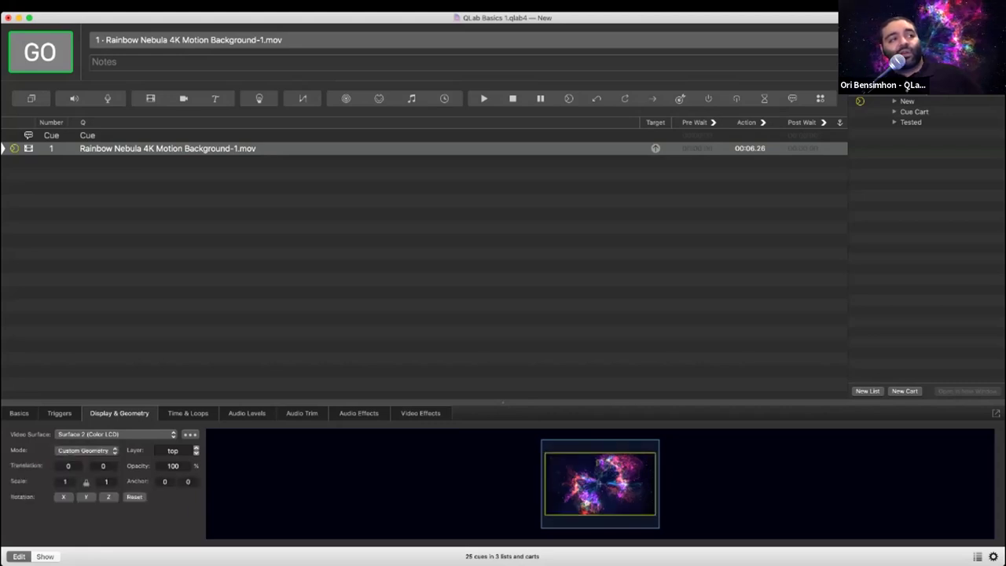
- Try stretching the video with unlinked scales of 0.894 and 1.127, and restore the scale to 1
{"action": "left_click_drag", "start_coordinate": [65, 481], "coordinate": [117, 481]}
{"action": "left_click", "coordinate": [87, 482]}
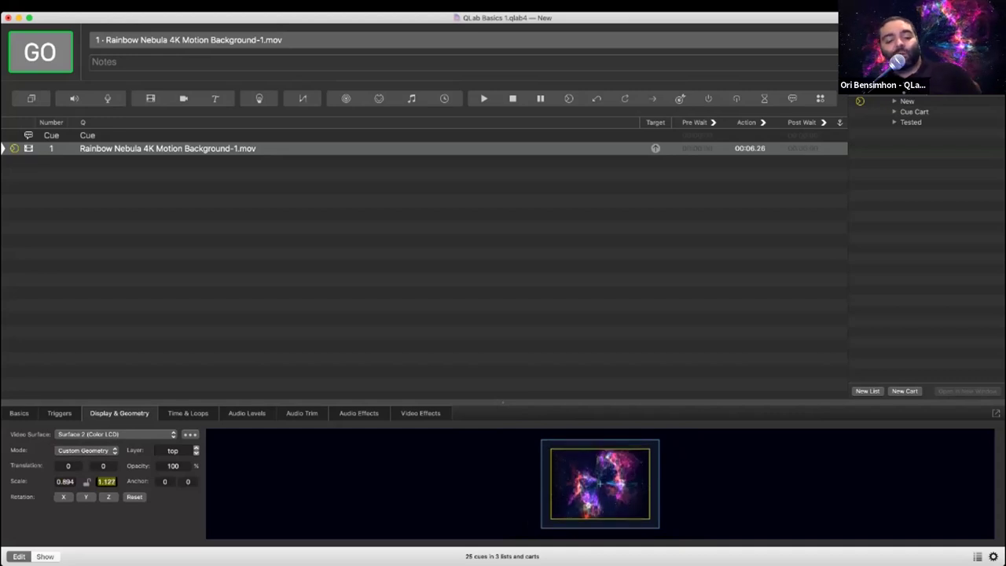
{"action": "key", "text": "super+z"}
{"action": "type", "text": "1"}
{"action": "key", "text": "Return"}
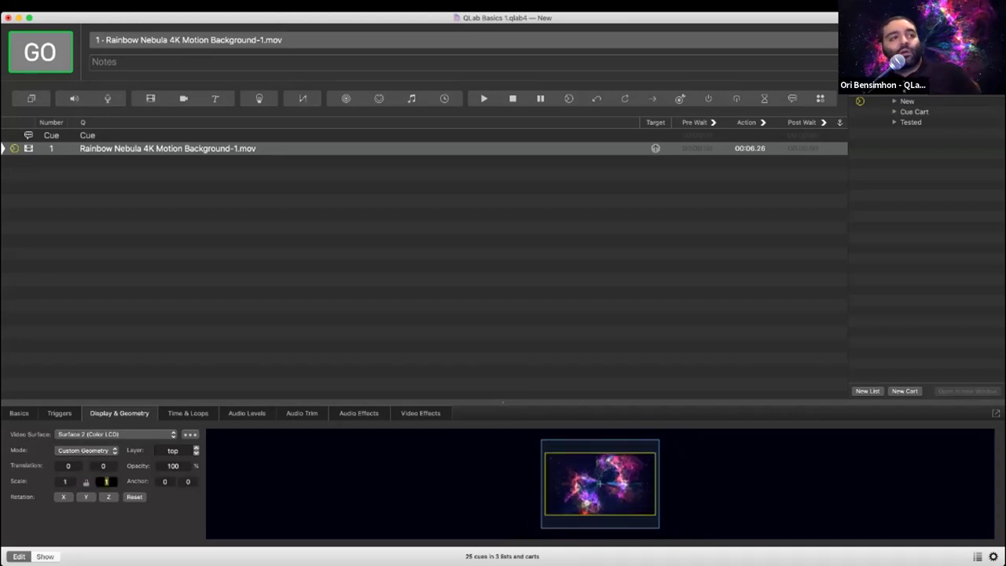
- Keep the video in Custom Geometry mode, move its anchor to about -785.9, -119, and shift its translation to about 21.3, -4
{"action": "left_click", "coordinate": [85, 439]}
{"action": "left_click", "coordinate": [86, 449]}
{"action": "left_click", "coordinate": [82, 461]}
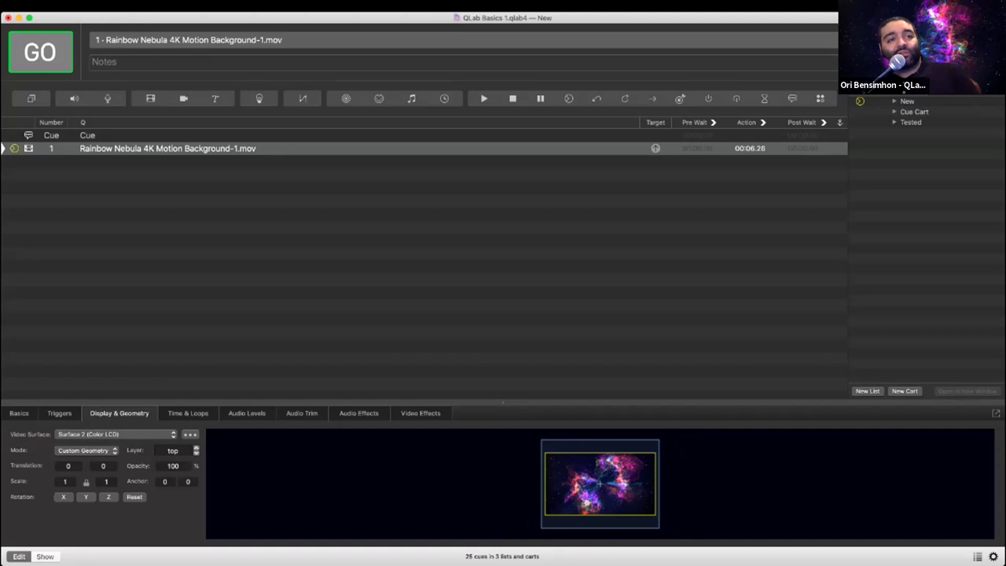
{"action": "left_click_drag", "start_coordinate": [599, 483], "coordinate": [557, 497]}
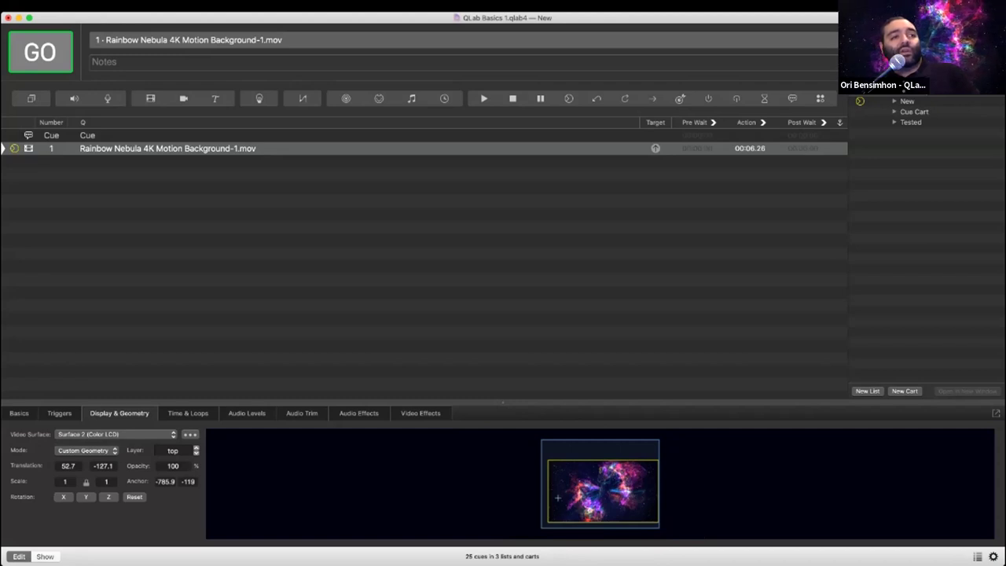
{"action": "left_click_drag", "start_coordinate": [557, 497], "coordinate": [555, 491]}
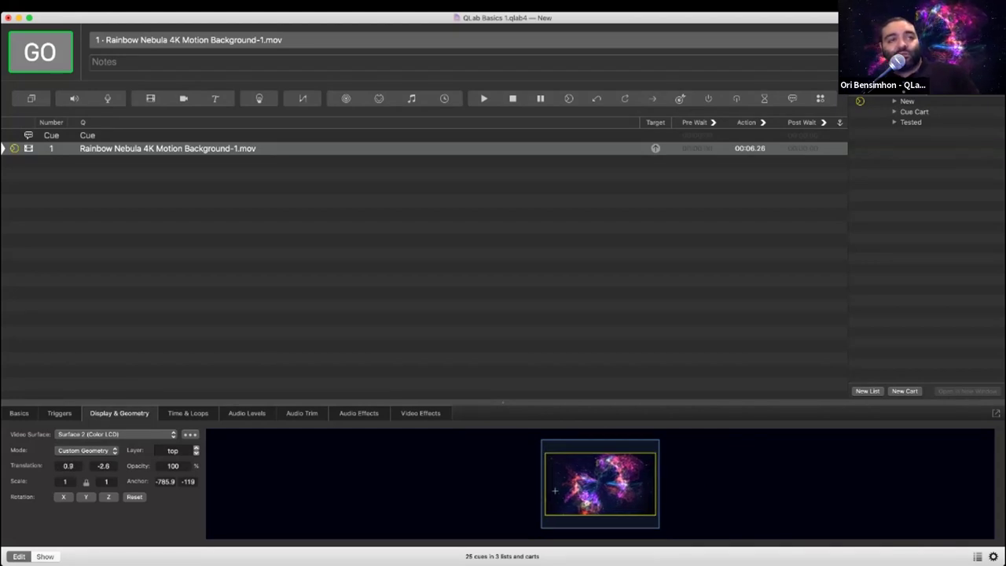
{"action": "mouse_move", "coordinate": [555, 490]}
{"action": "left_mouse_down"}
{"action": "mouse_move", "coordinate": [586, 493]}
{"action": "mouse_move", "coordinate": [555, 525]}
{"action": "mouse_move", "coordinate": [556, 491]}
{"action": "left_mouse_up"}
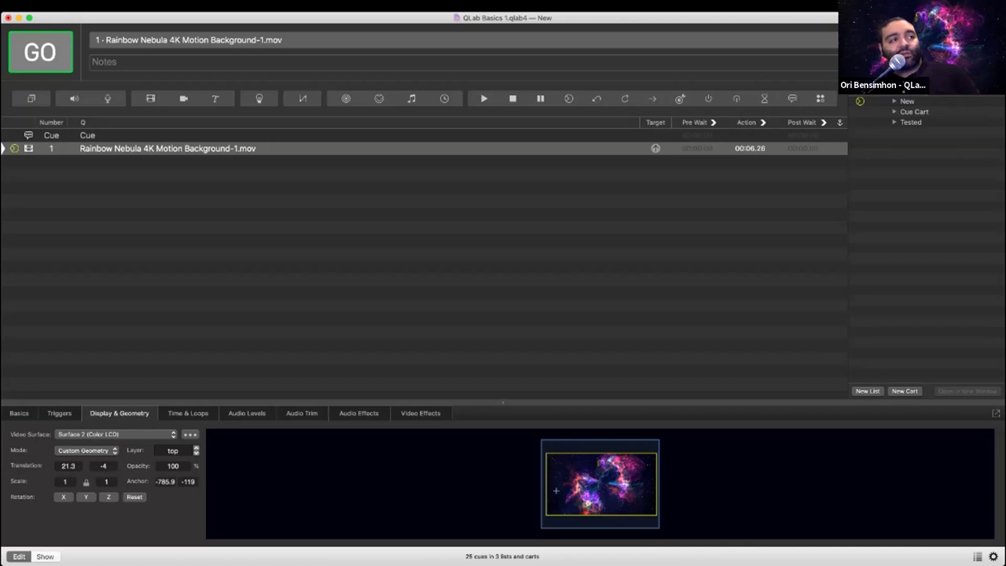
- Try rotating the video around its Y axis at about 25.9, -41.9 and 18.7, and reset the rotation
{"action": "left_click", "coordinate": [85, 496]}
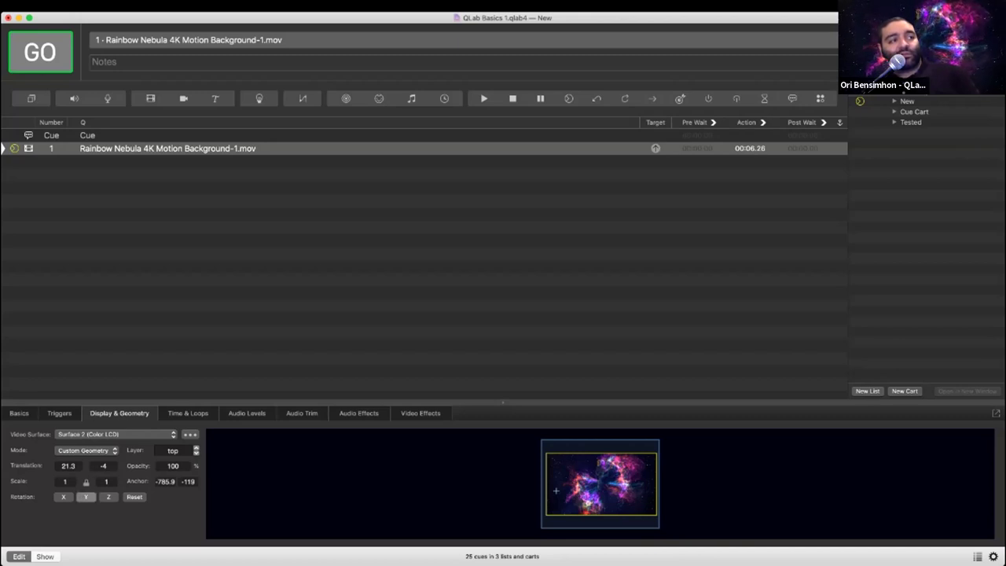
{"action": "mouse_move", "coordinate": [87, 474]}
{"action": "left_mouse_down"}
{"action": "mouse_move", "coordinate": [87, 447]}
{"action": "mouse_move", "coordinate": [86, 488]}
{"action": "mouse_move", "coordinate": [86, 467]}
{"action": "left_mouse_up"}
{"action": "type", "text": "25.2"}
{"action": "key", "text": "Return"}
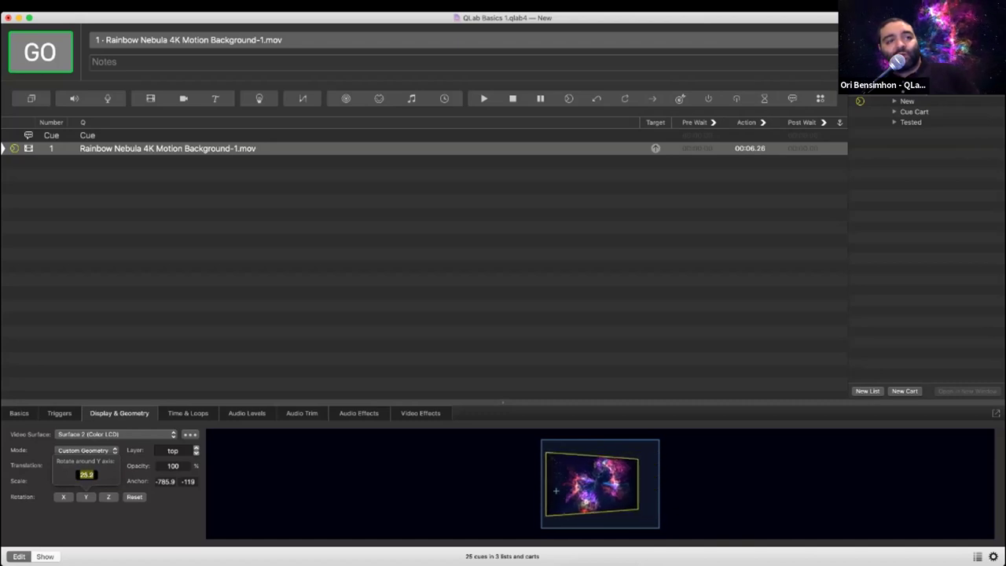
{"action": "type", "text": "-15.3"}
{"action": "key", "text": "Return"}
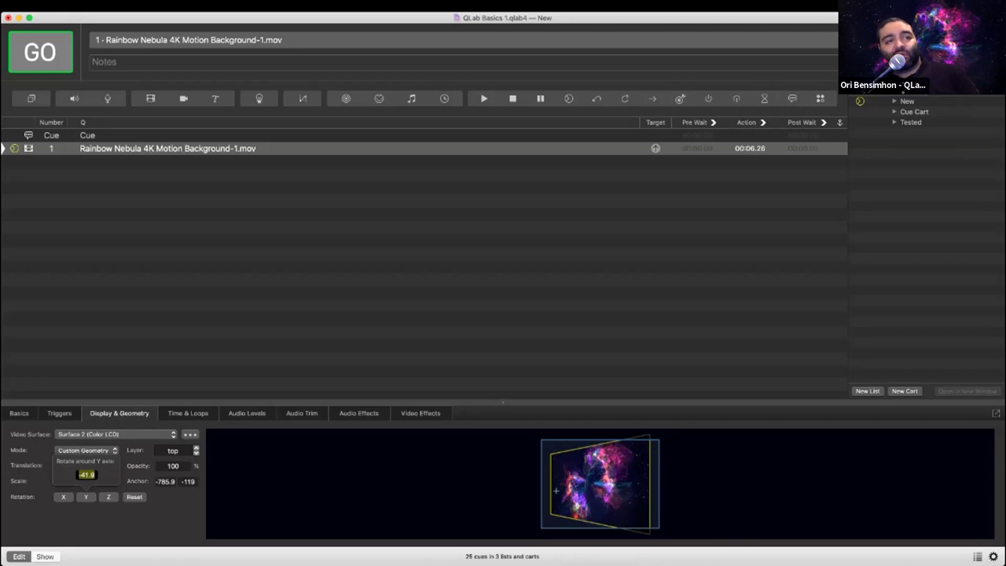
{"action": "left_click_drag", "start_coordinate": [86, 475], "coordinate": [86, 455]}
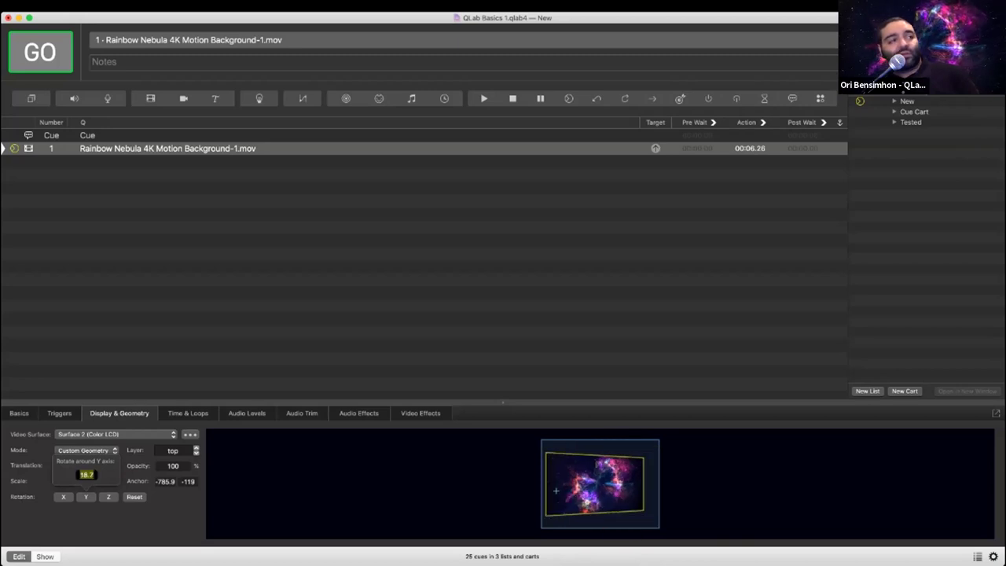
{"action": "key", "text": "Escape"}
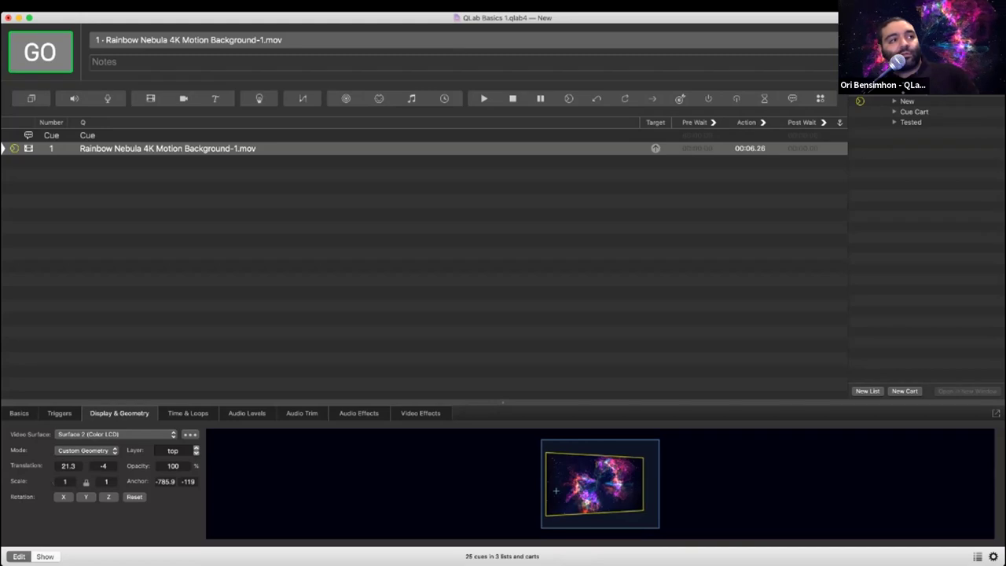
{"action": "left_click", "coordinate": [135, 497]}
- Set the video's anchor back to 0, 0 and change its display mode to Full Surface
{"action": "left_click", "coordinate": [165, 481]}
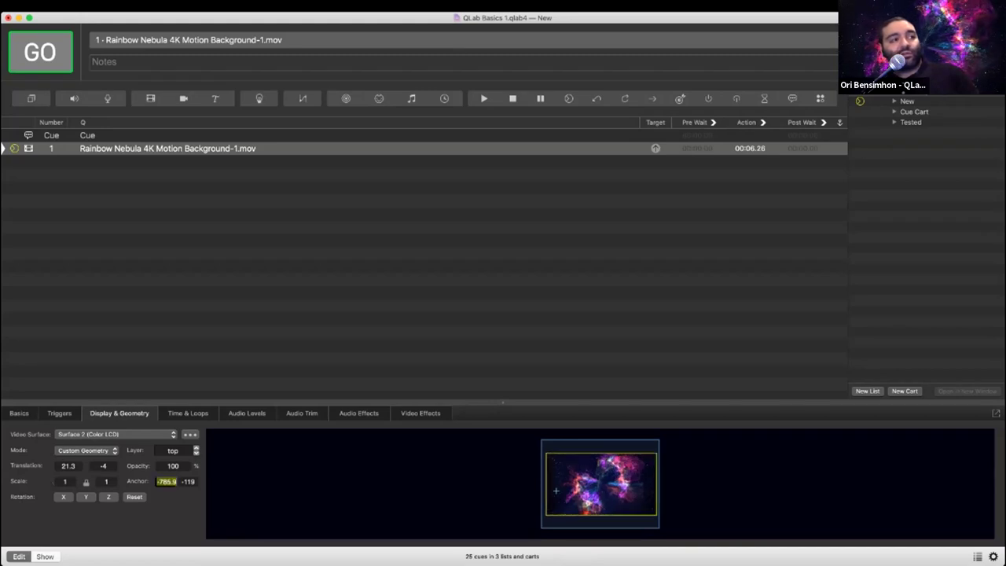
{"action": "type", "text": "0"}
{"action": "key", "text": "Tab"}
{"action": "type", "text": "0"}
{"action": "key", "text": "Return"}
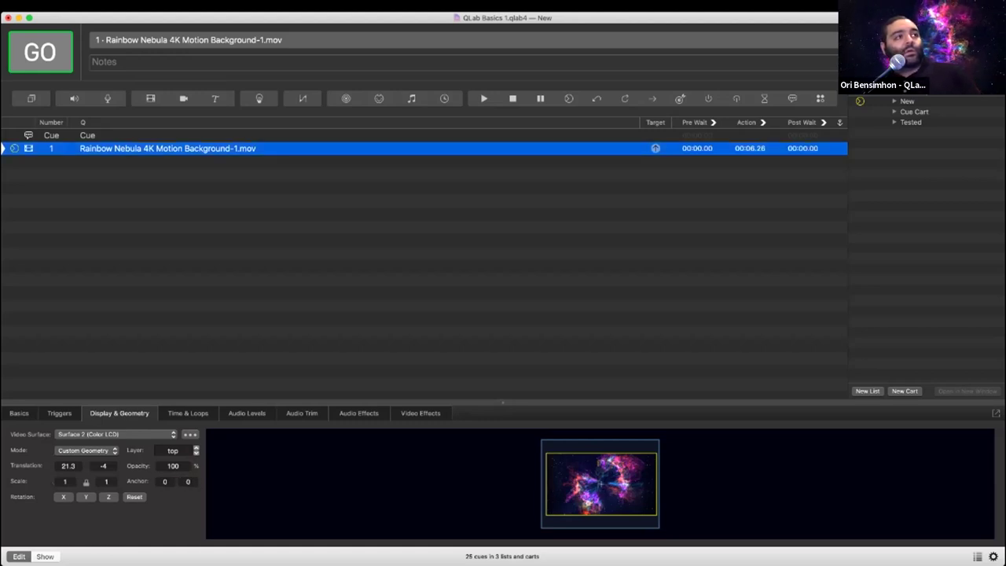
{"action": "left_click", "coordinate": [86, 449]}
{"action": "left_click", "coordinate": [79, 439]}
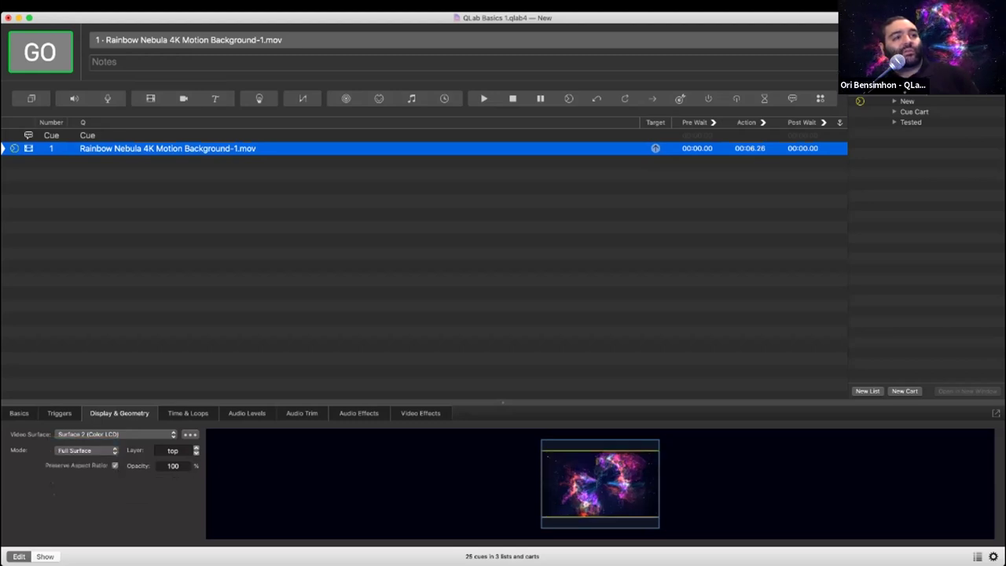
- Run the video cue and reselect it, and bring up the Audition window over the cue list
{"action": "key", "text": "space"}
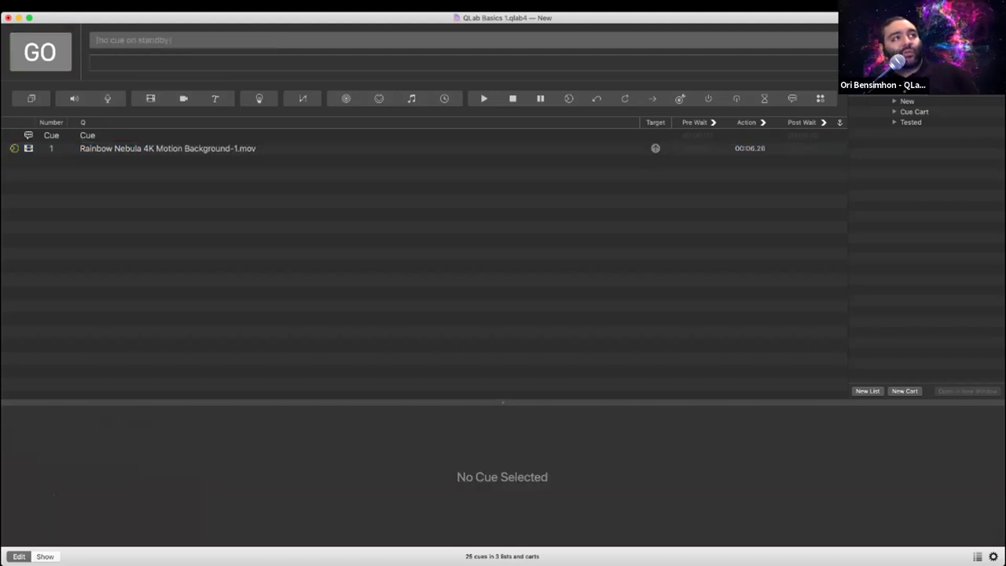
{"action": "left_click", "coordinate": [167, 149]}
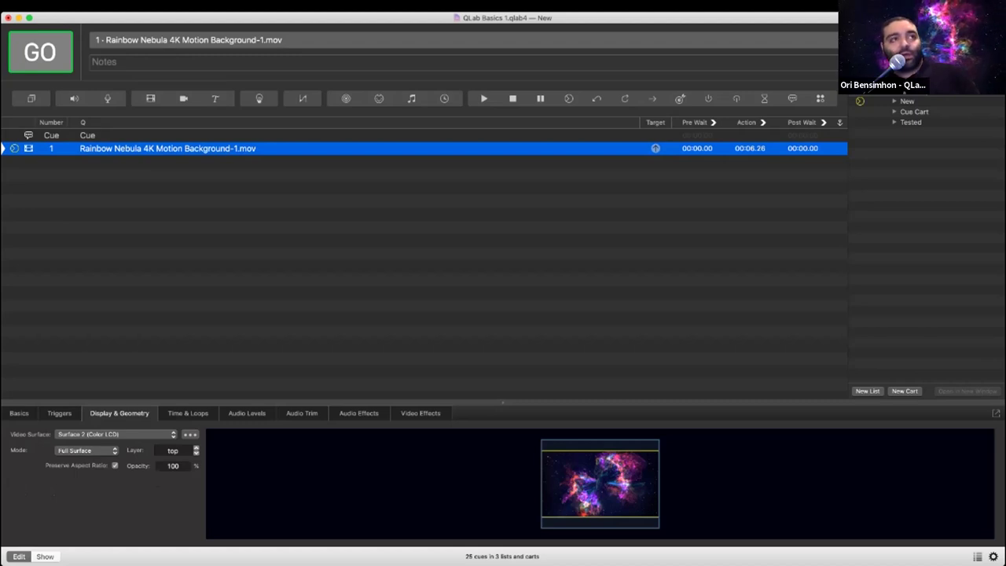
{"action": "key", "text": "shift+super+a"}
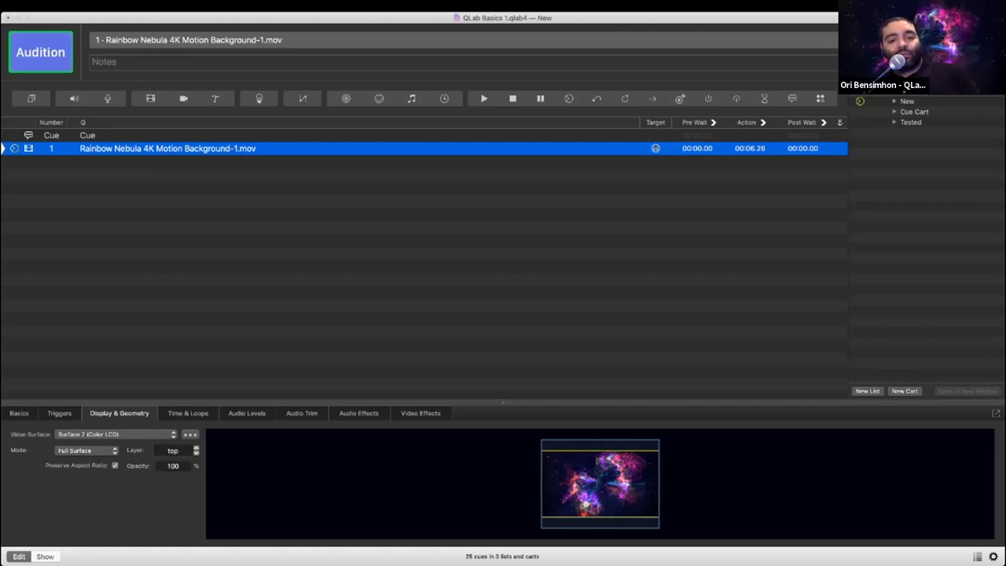
{"action": "left_click_drag", "start_coordinate": [731, 562], "coordinate": [689, 162]}
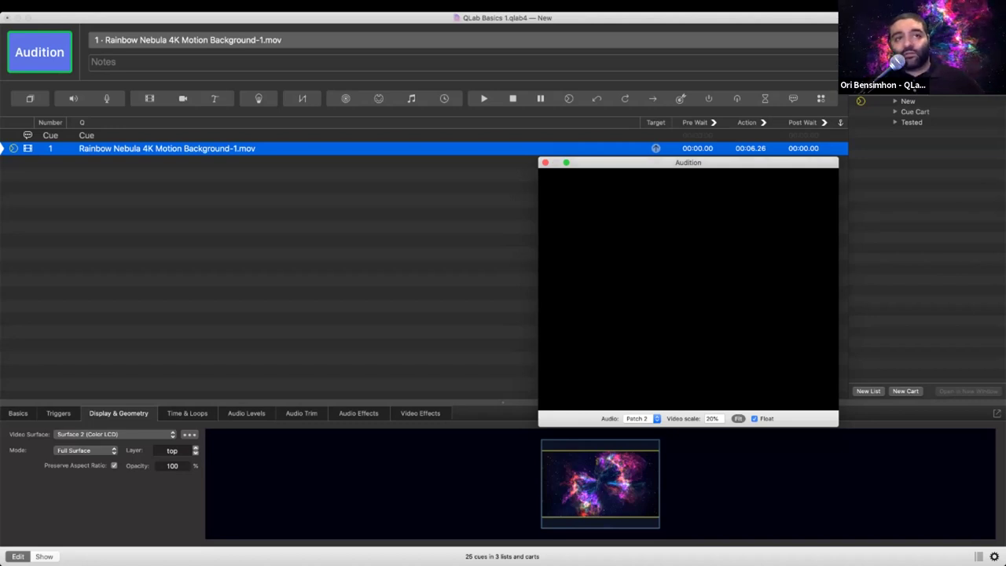
- Try fitting the video in the Audition window, and set its video scale to 20%
{"action": "left_click", "coordinate": [738, 418]}
{"action": "left_click", "coordinate": [738, 418]}
{"action": "left_click", "coordinate": [713, 418]}
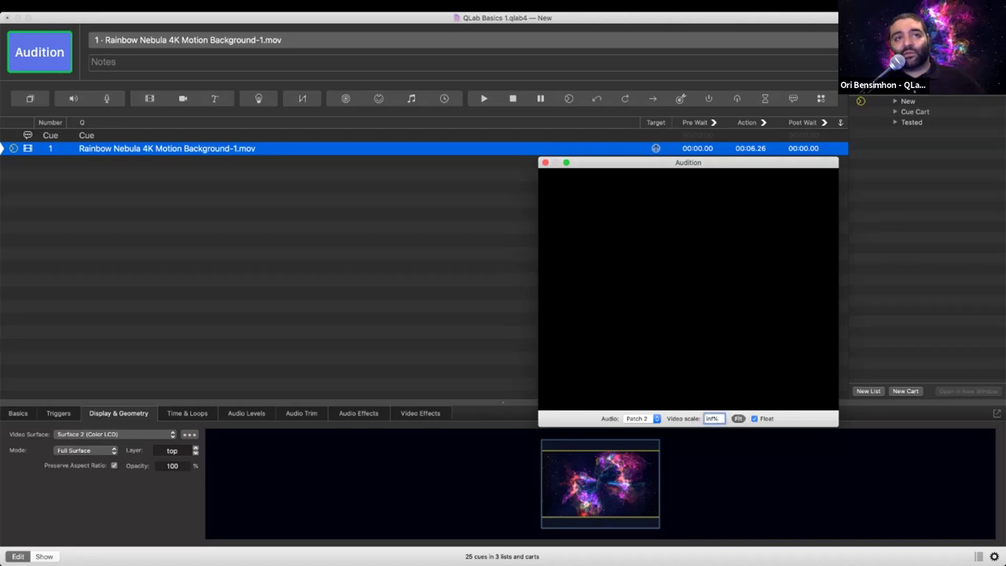
{"action": "double_click", "coordinate": [713, 419]}
{"action": "type", "text": "20"}
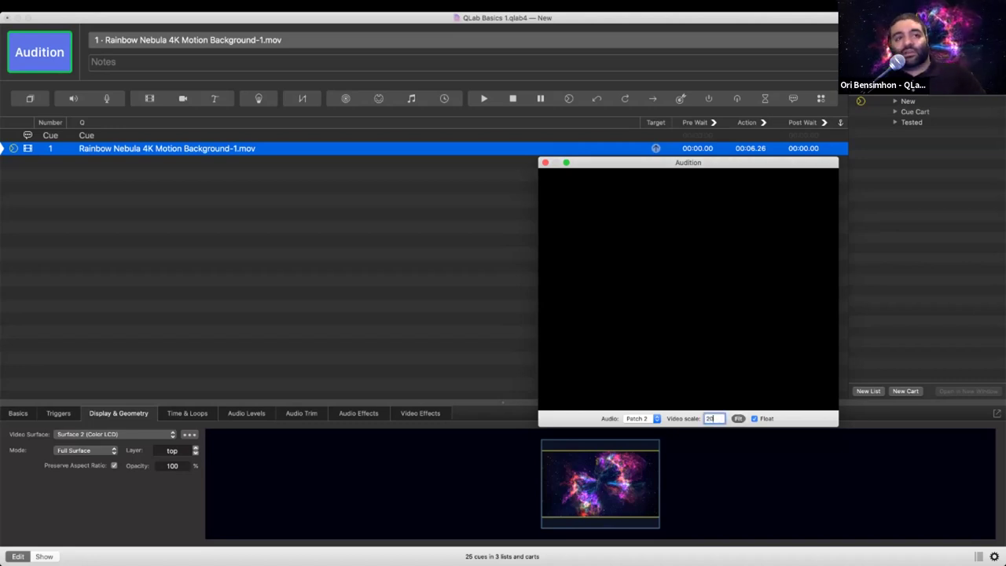
{"action": "key", "text": "Return"}
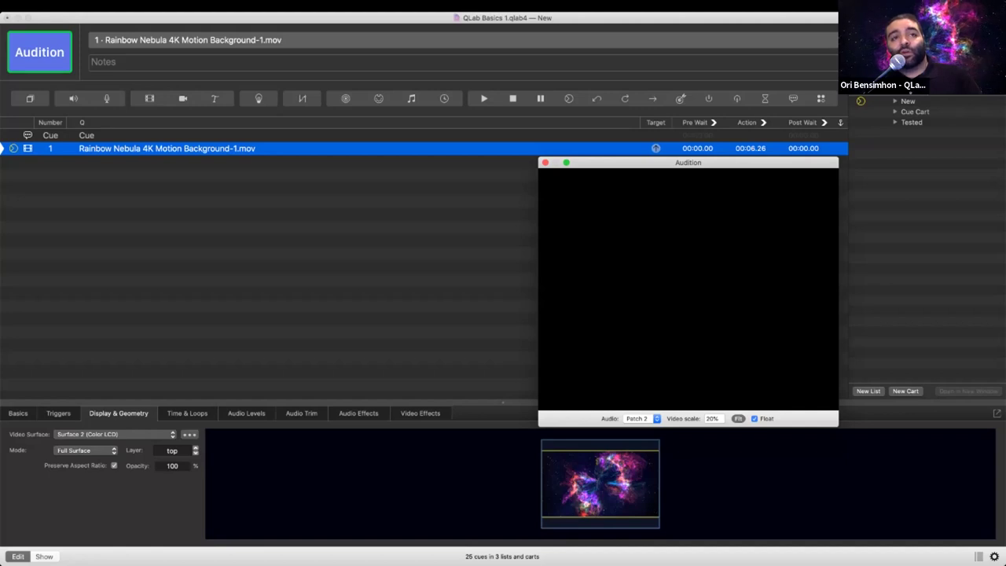
- Play the Rainbow Nebula video cue in the Audition window
{"action": "left_click", "coordinate": [166, 149]}
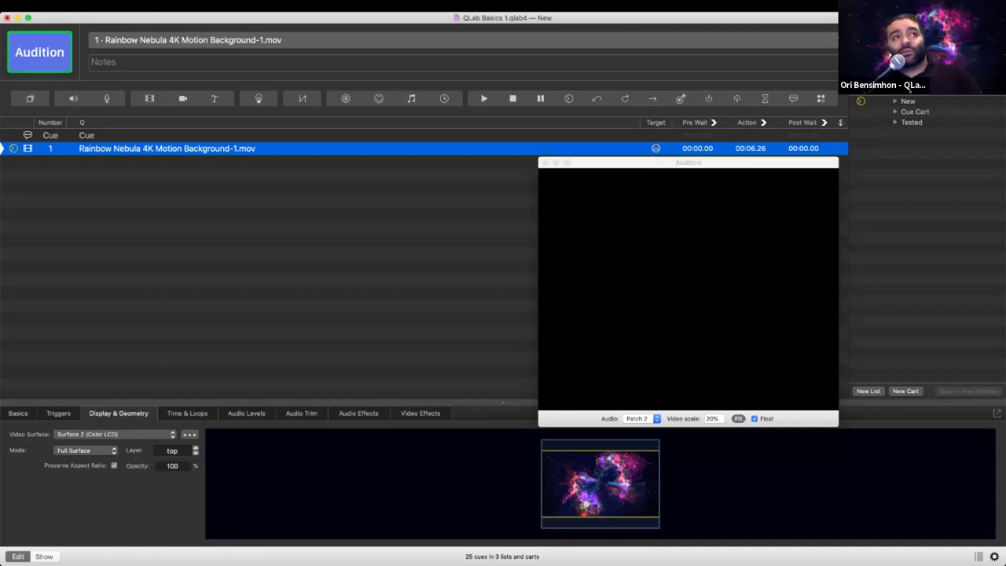
{"action": "key", "text": "space"}
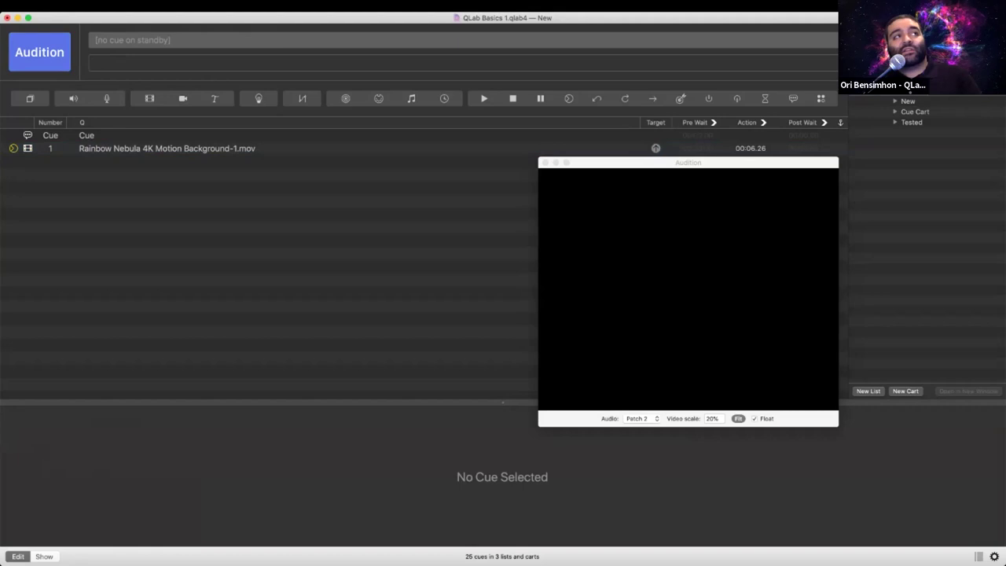
{"action": "left_click", "coordinate": [166, 149]}
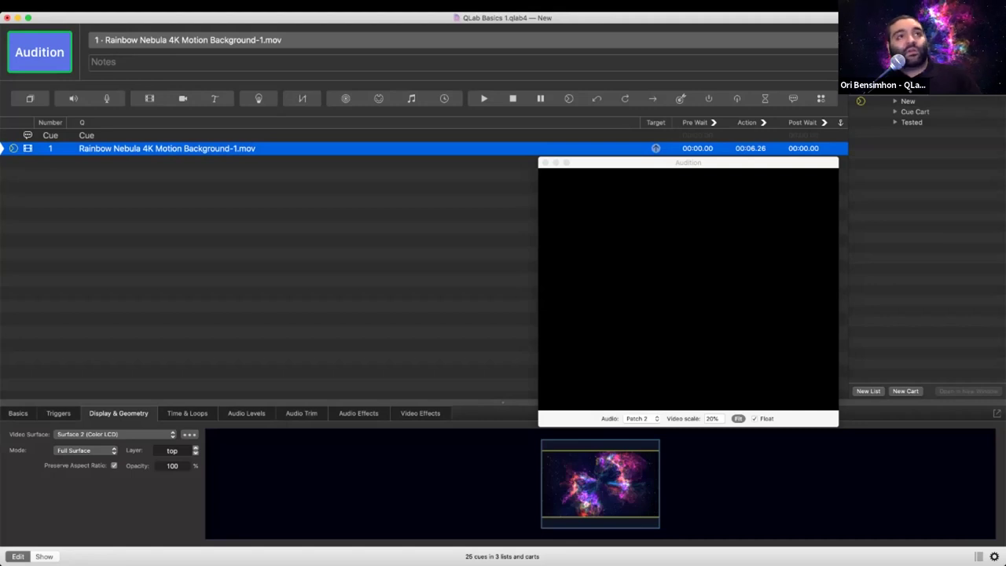
{"action": "key", "text": "space"}
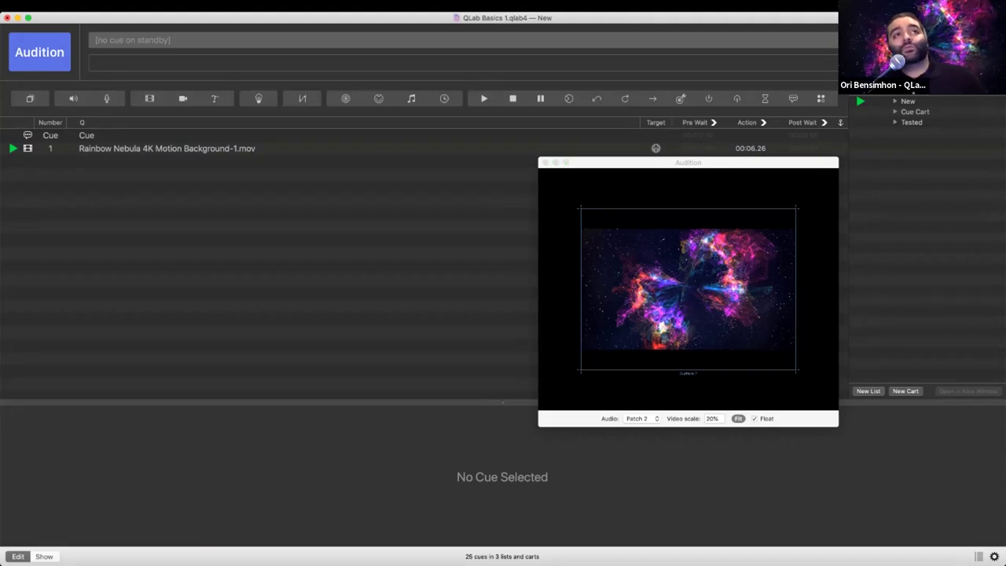
- Reposition the Audition window over the middle of the workspace, reselect the video cue, and close the window
{"action": "left_click_drag", "start_coordinate": [687, 162], "coordinate": [754, 242]}
{"action": "left_click", "coordinate": [472, 274]}
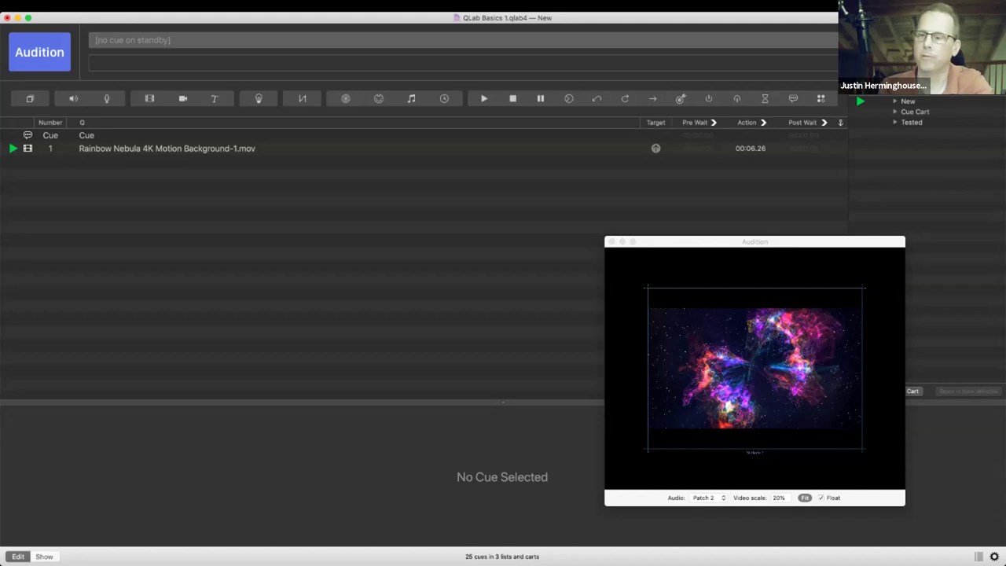
{"action": "left_click_drag", "start_coordinate": [755, 241], "coordinate": [575, 175]}
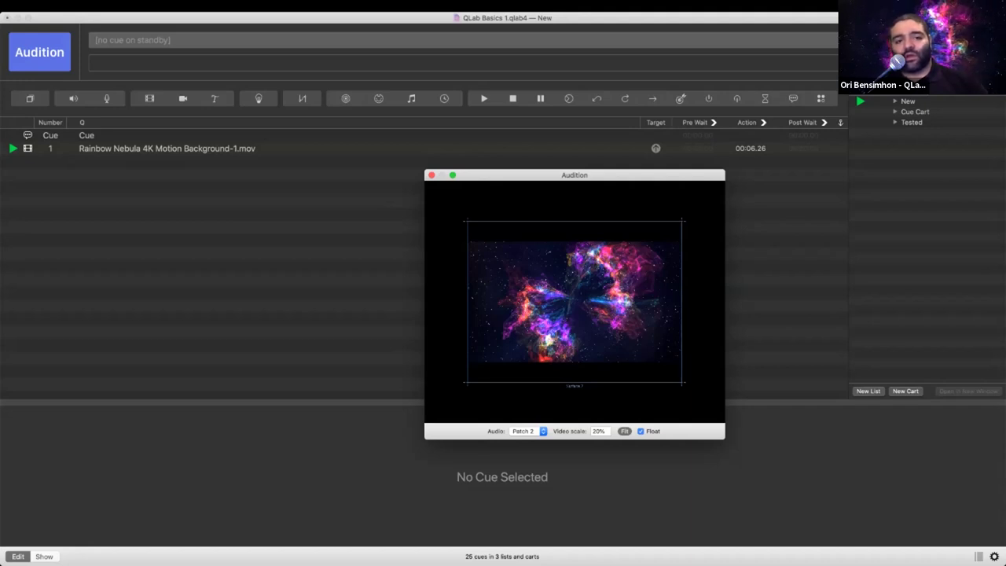
{"action": "key", "text": "super+Tab"}
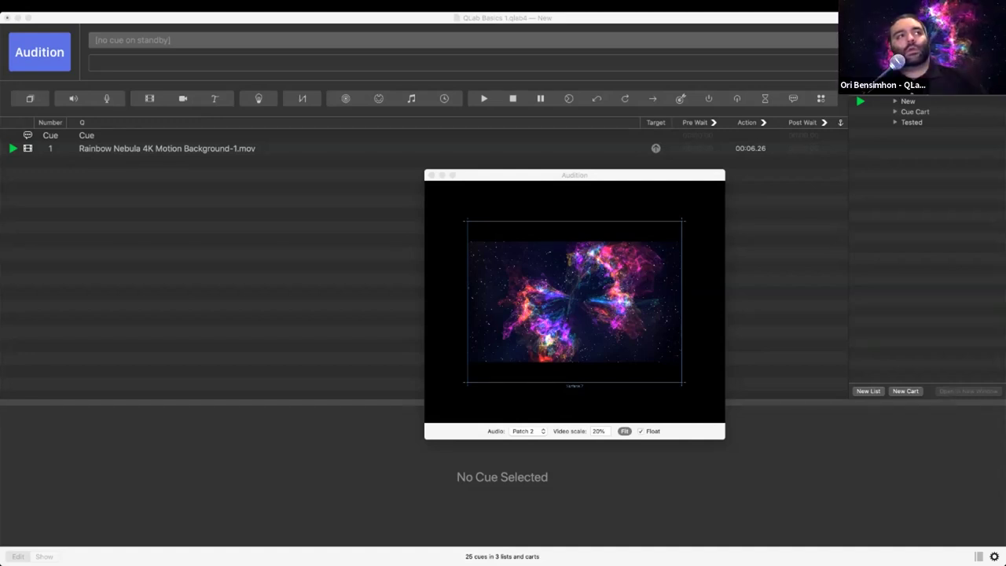
{"action": "key", "text": "super+Tab"}
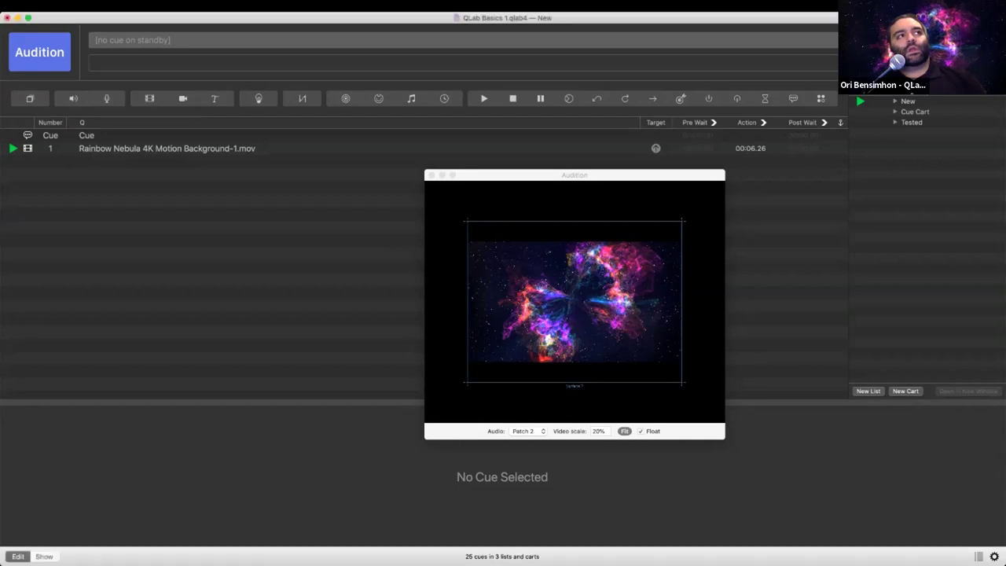
{"action": "left_click", "coordinate": [166, 149]}
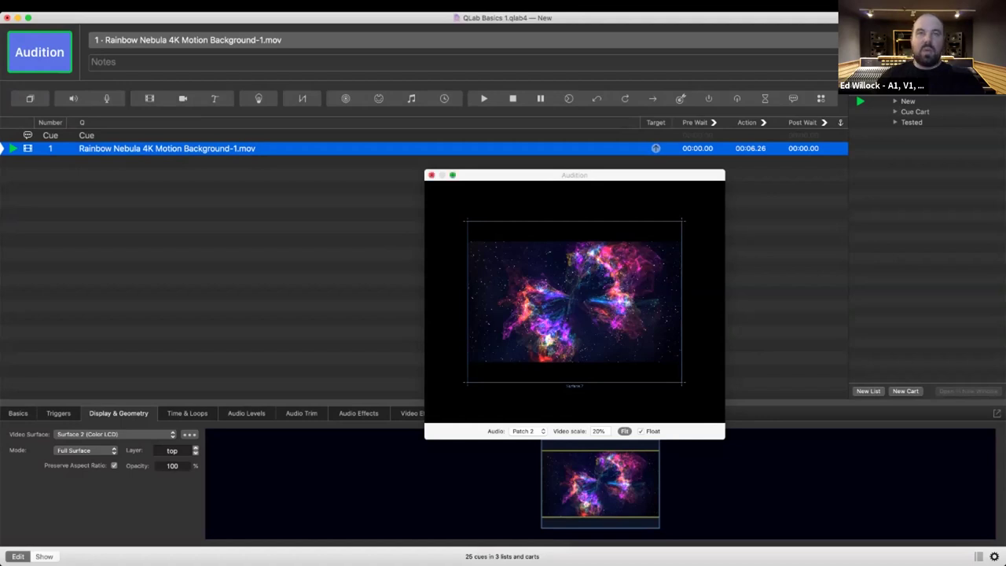
{"action": "left_click", "coordinate": [432, 176]}
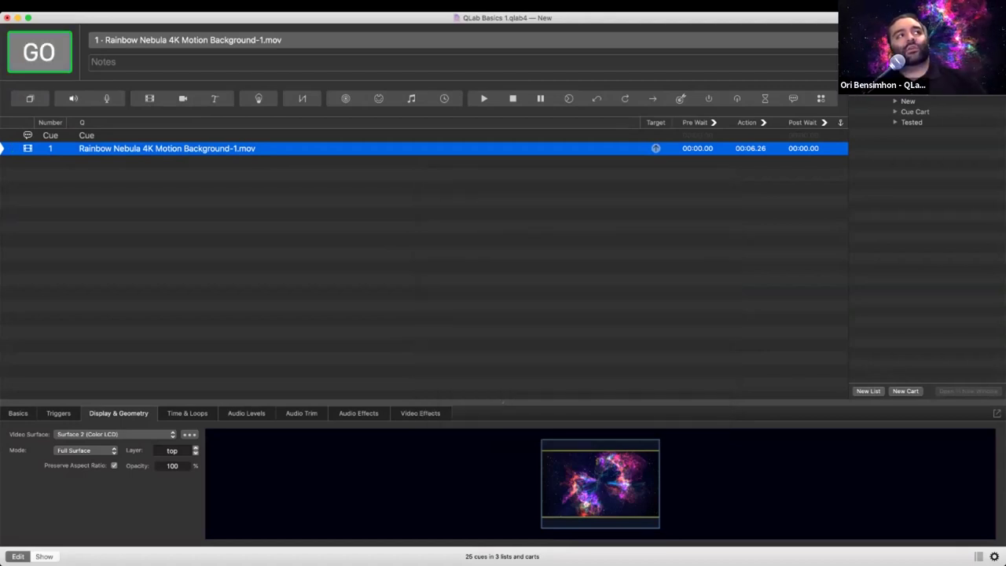
- Add an audio cue below the video cue and target it to the file Pep.m4a
{"action": "left_click", "coordinate": [73, 98]}
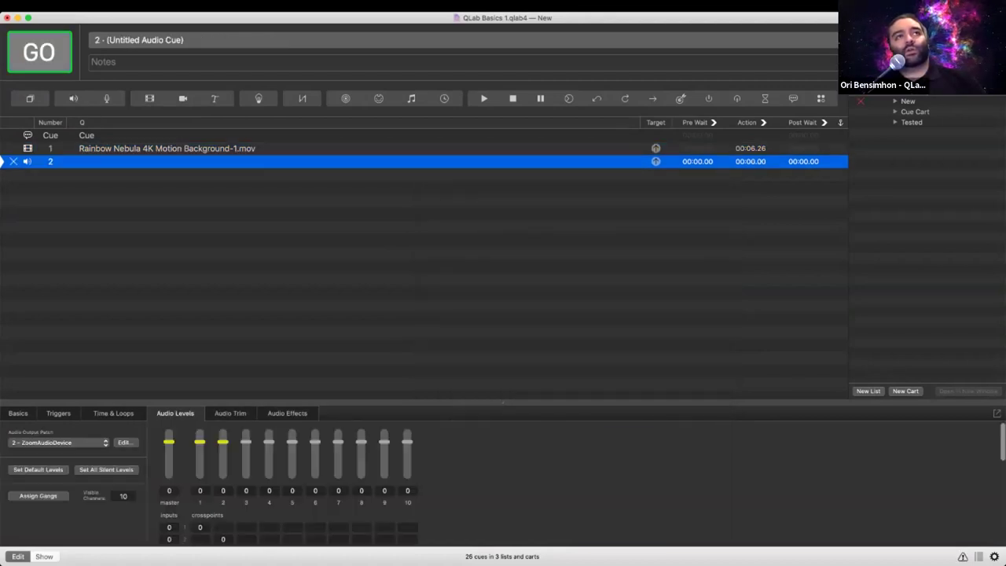
{"action": "left_click", "coordinate": [656, 161]}
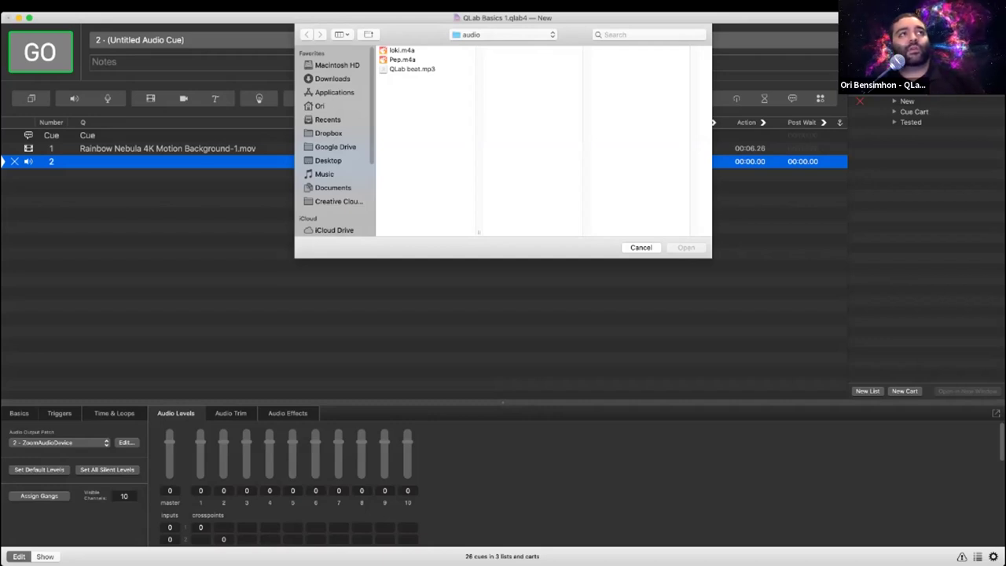
{"action": "double_click", "coordinate": [402, 59]}
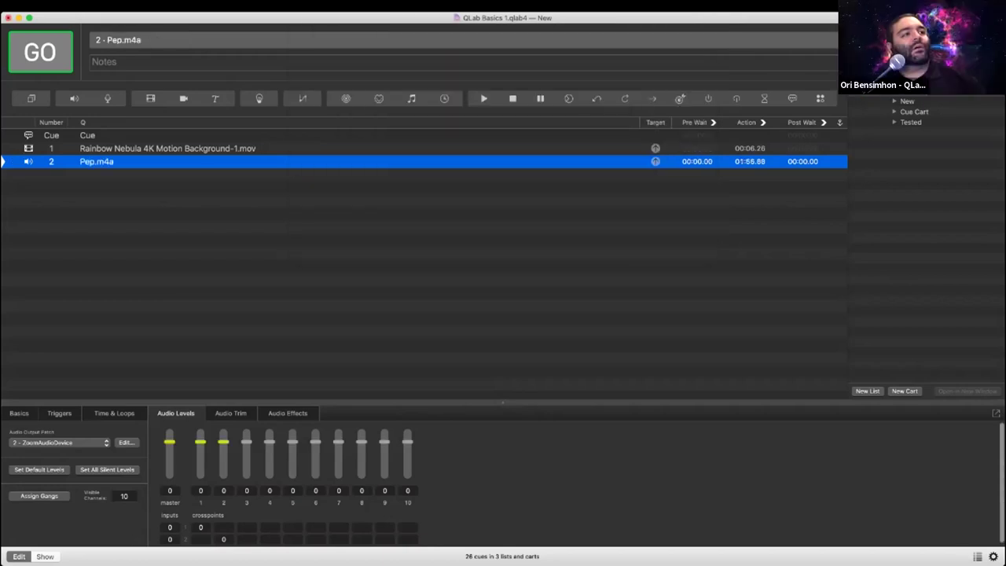
- Lower the audio cue's master level to about -52.4 and show its time and loop settings
{"action": "left_click", "coordinate": [114, 412]}
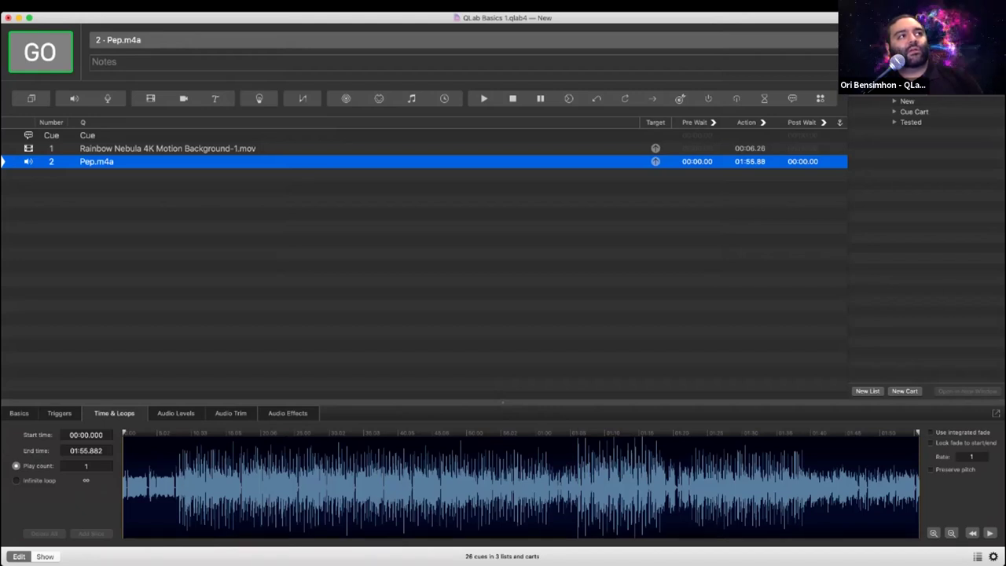
{"action": "left_click", "coordinate": [176, 413]}
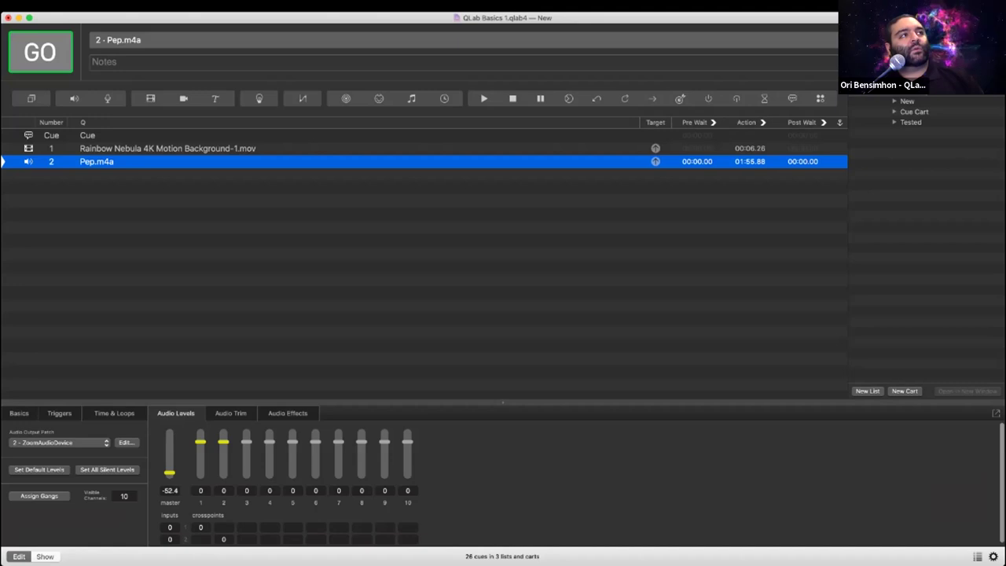
{"action": "left_click", "coordinate": [114, 414]}
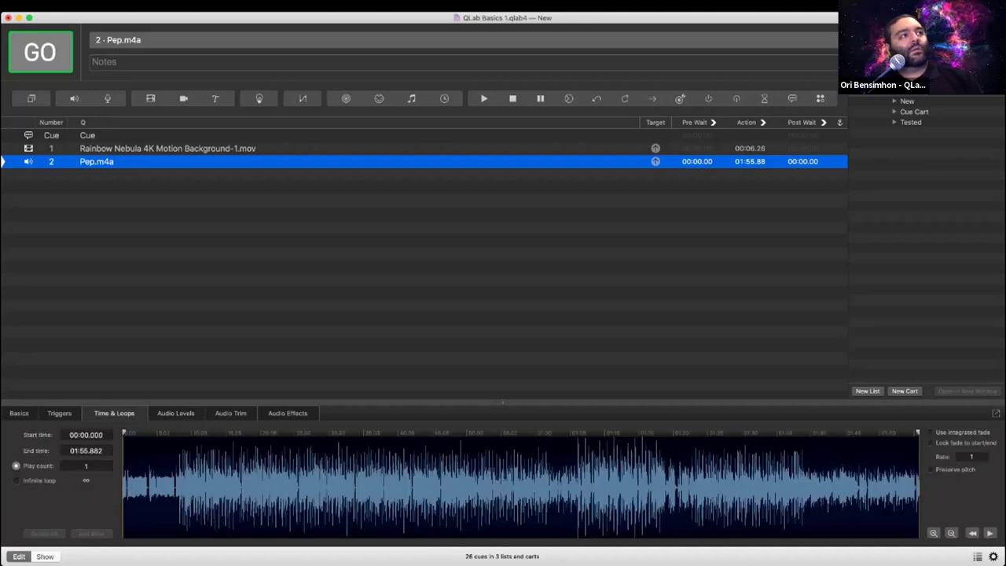
- Play the Pep.m4a audio cue, show the active cues, and scrub playback to about 16 seconds
{"action": "key", "text": "space"}
{"action": "left_click", "coordinate": [97, 161]}
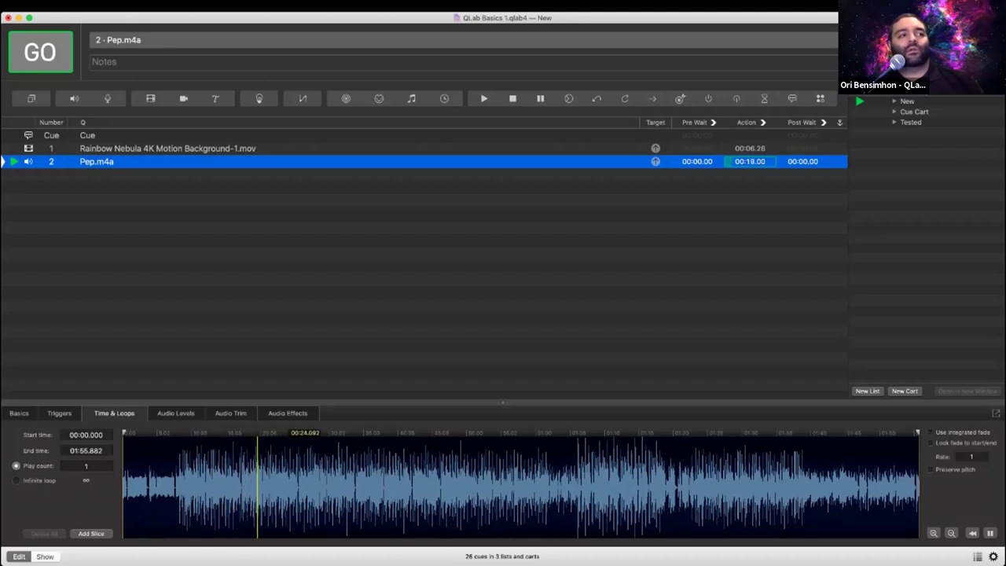
{"action": "left_click", "coordinate": [290, 487]}
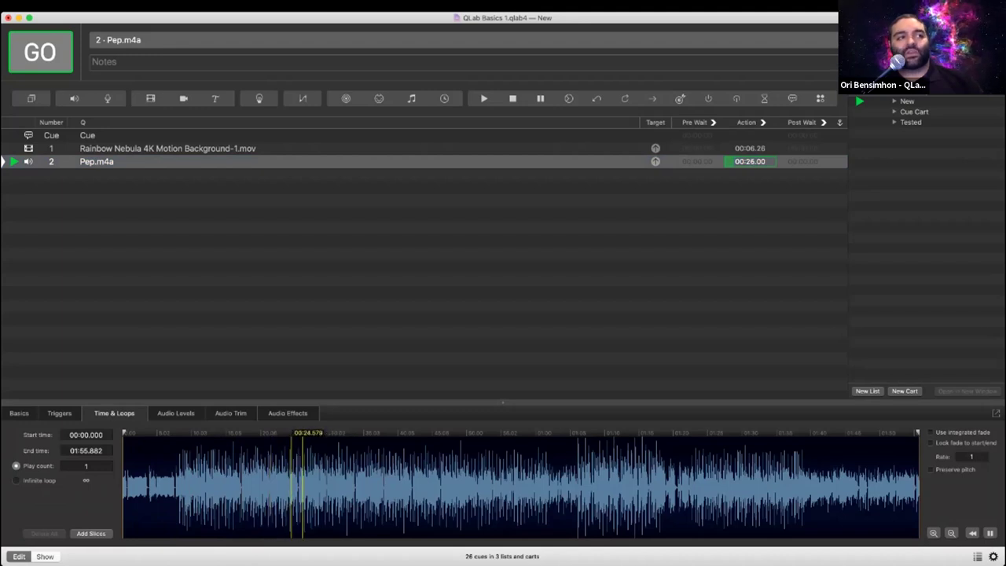
{"action": "left_click", "coordinate": [292, 487]}
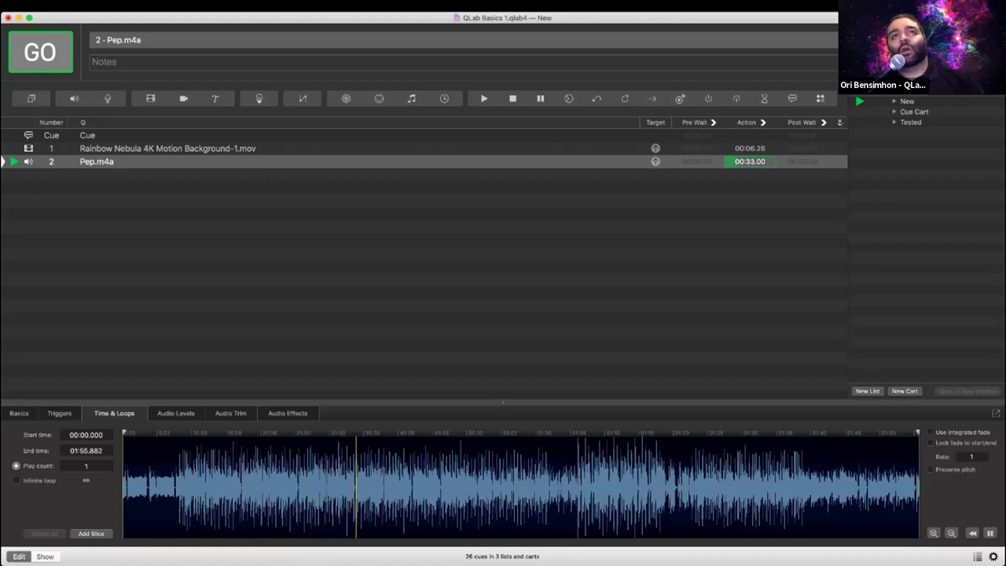
{"action": "left_click", "coordinate": [965, 86]}
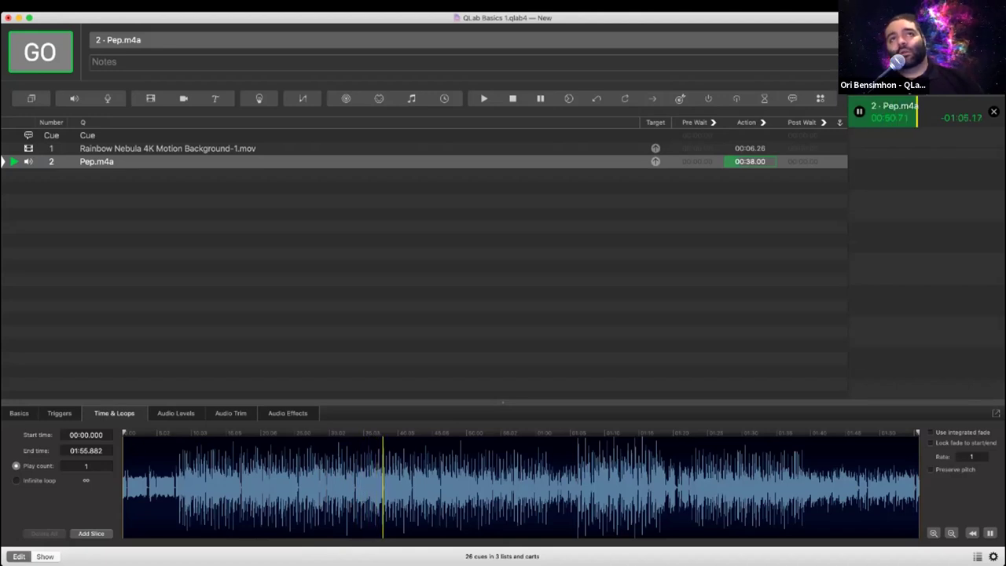
{"action": "left_click_drag", "start_coordinate": [917, 114], "coordinate": [868, 114]}
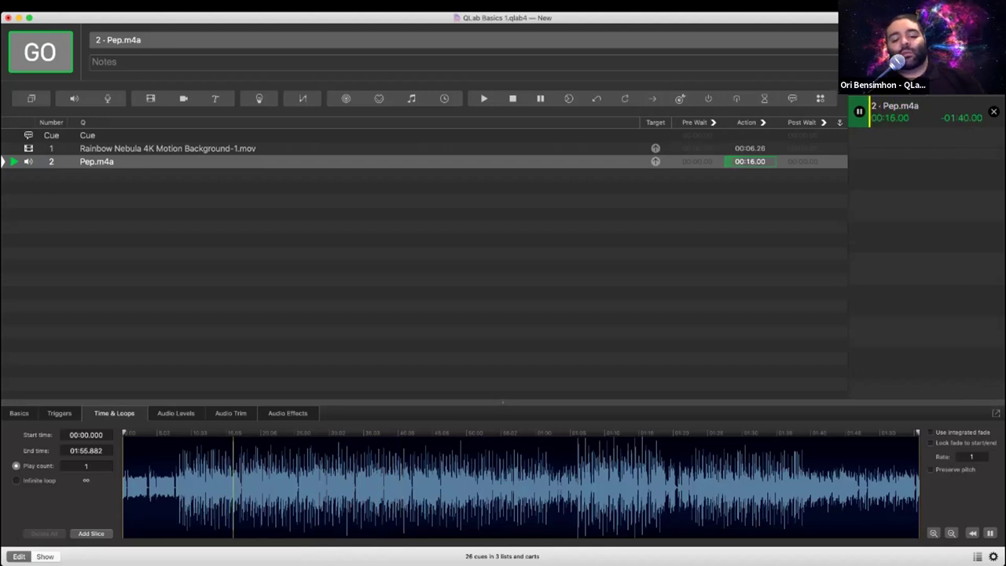
- Mark slices in Pep.m4a during playback at about 17.5, 19.5, 26.9, 32 and 33.9 seconds, and move its start time to about 33.8 seconds
{"action": "key", "text": "m"}
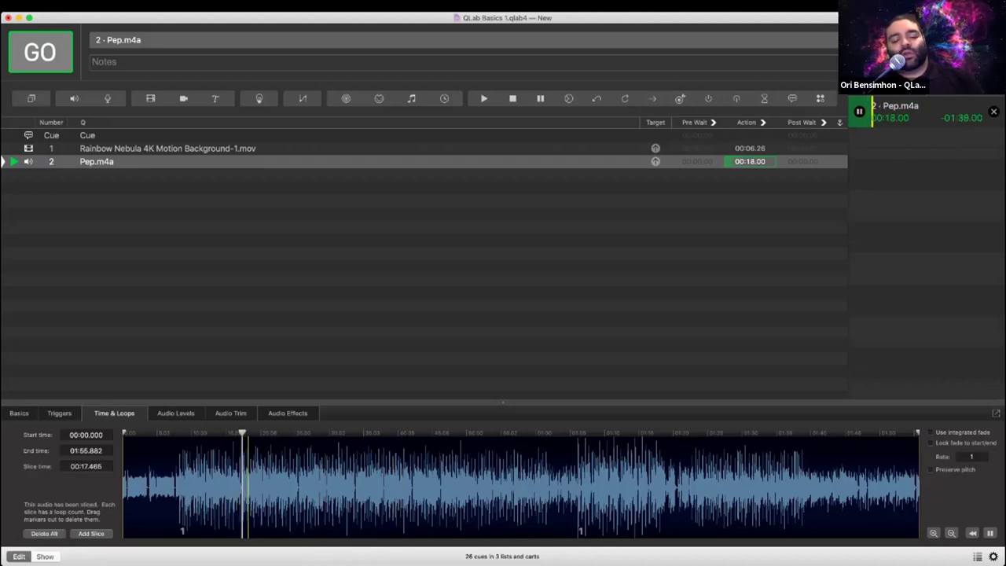
{"action": "key", "text": "m"}
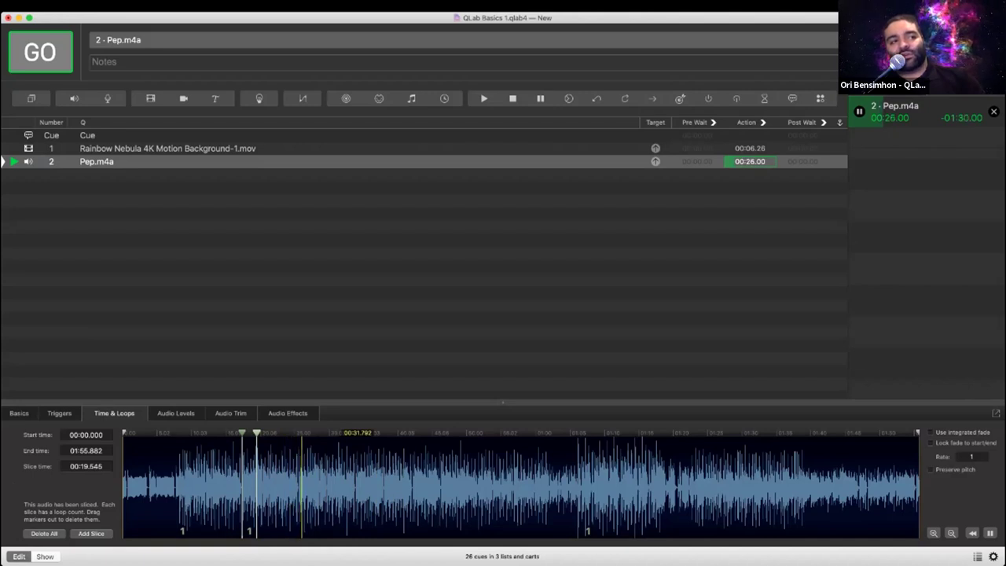
{"action": "key", "text": "m"}
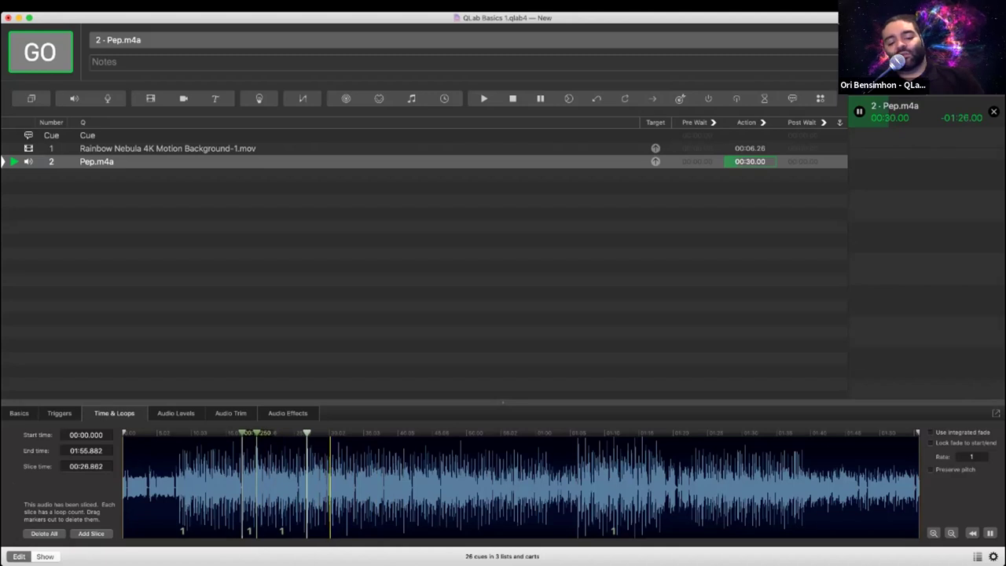
{"action": "key", "text": "s"}
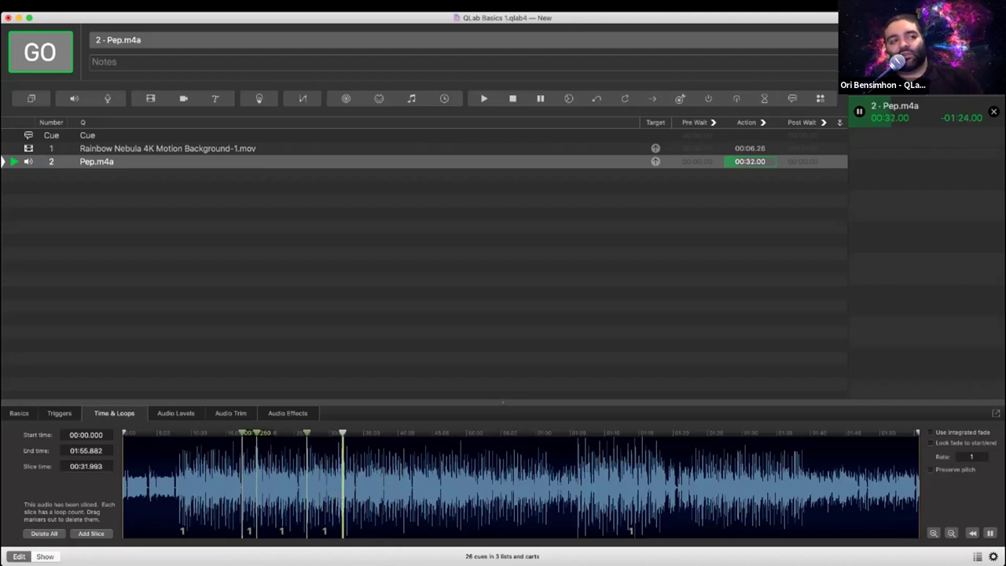
{"action": "key", "text": "s"}
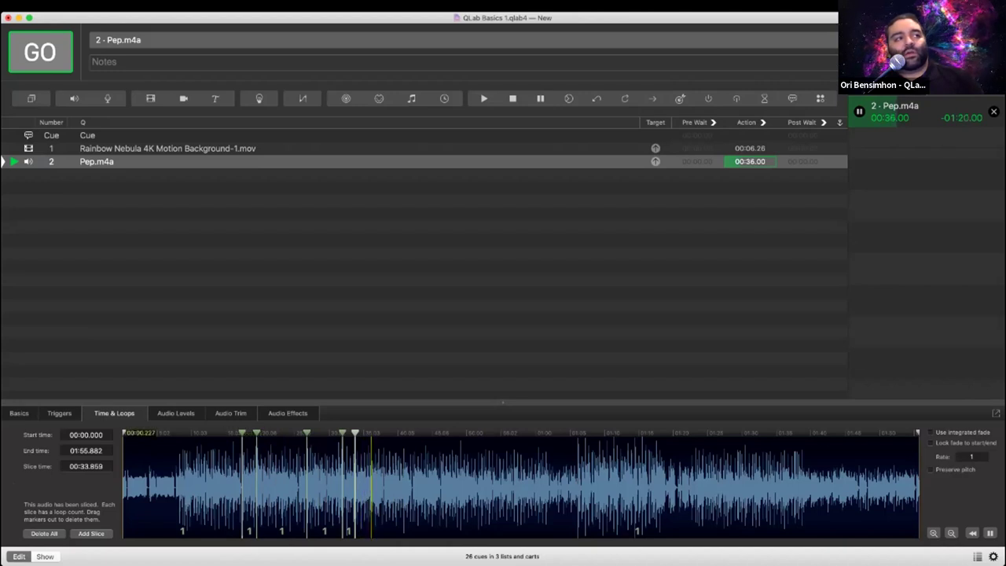
{"action": "left_click_drag", "start_coordinate": [124, 433], "coordinate": [354, 432]}
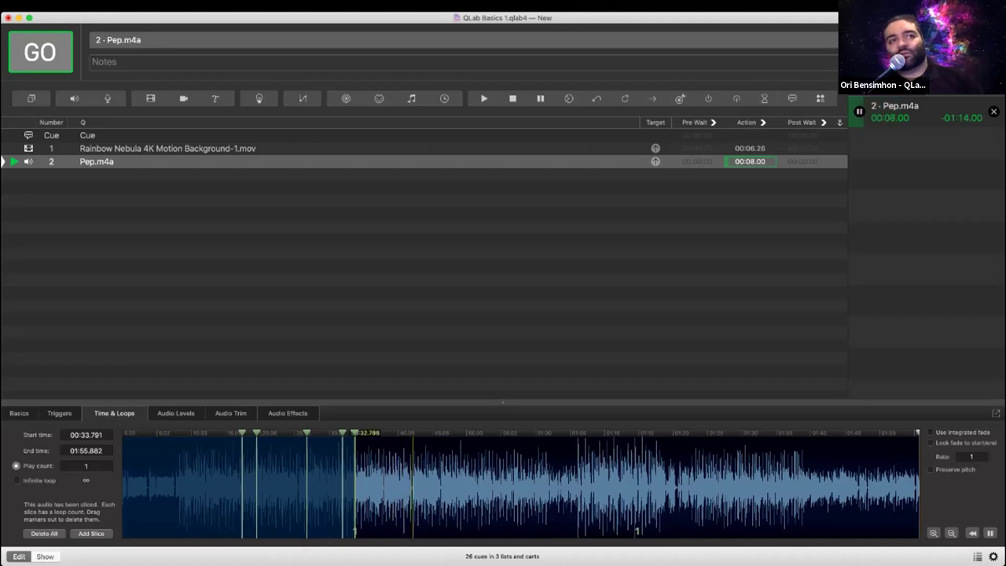
- Stop playback and delete the Pep.m4a audio cue from the cue list
{"action": "left_click", "coordinate": [401, 314]}
{"action": "key", "text": "Escape"}
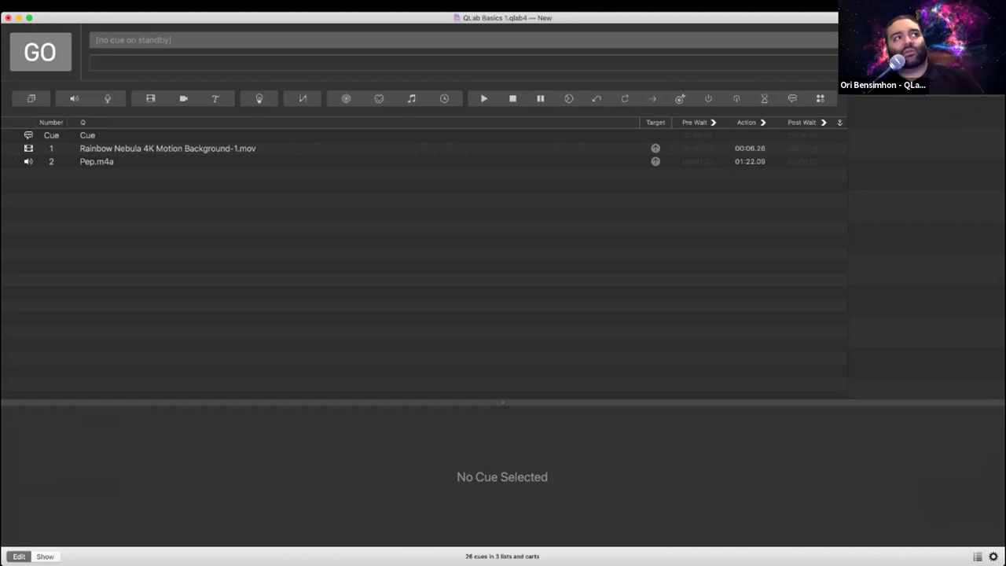
{"action": "left_click", "coordinate": [358, 161]}
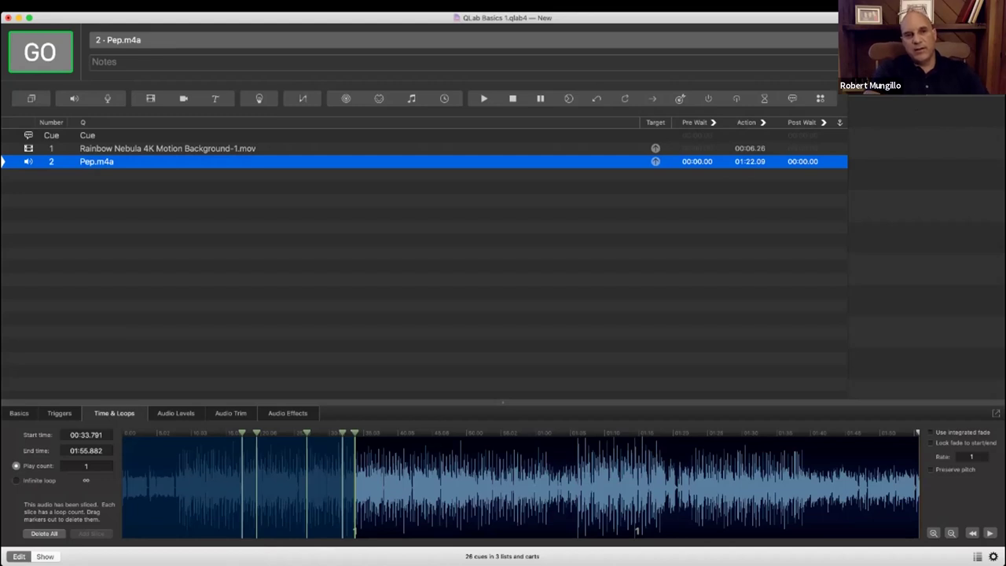
{"action": "key", "text": "Delete"}
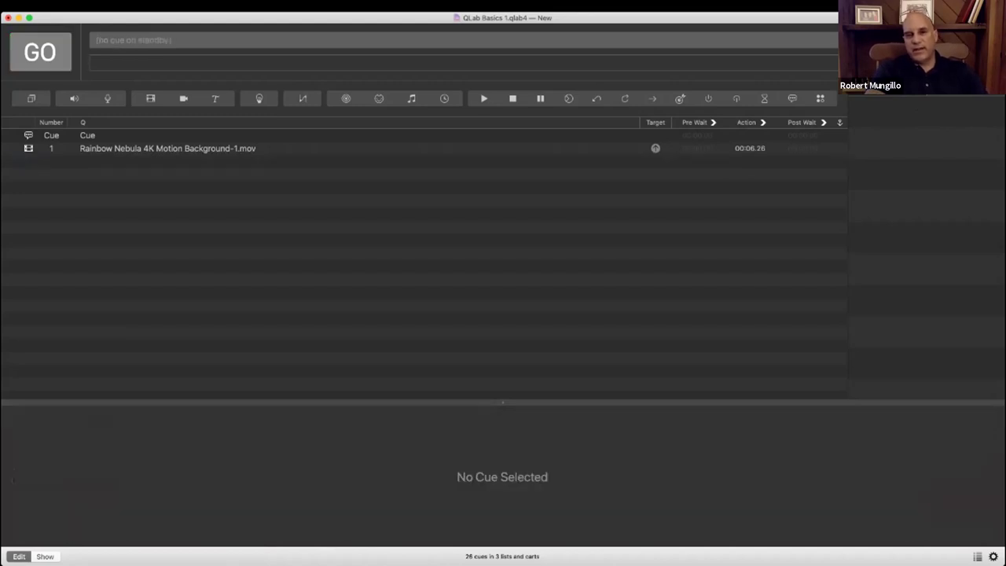
- Set the Rainbow Nebula video cue's start time to 0 and extend its end time to 00:15.062
{"action": "left_click", "coordinate": [167, 148]}
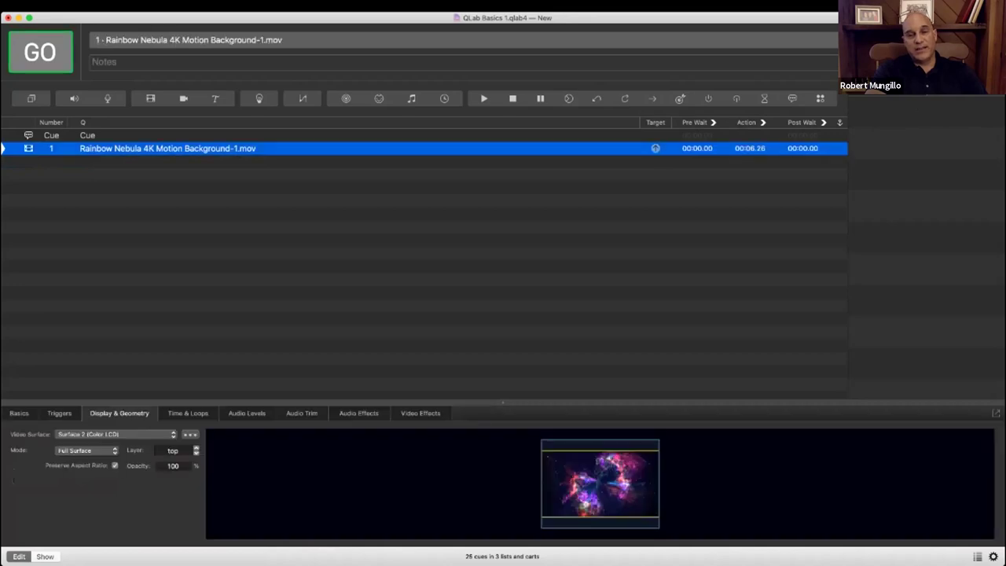
{"action": "left_click", "coordinate": [188, 413]}
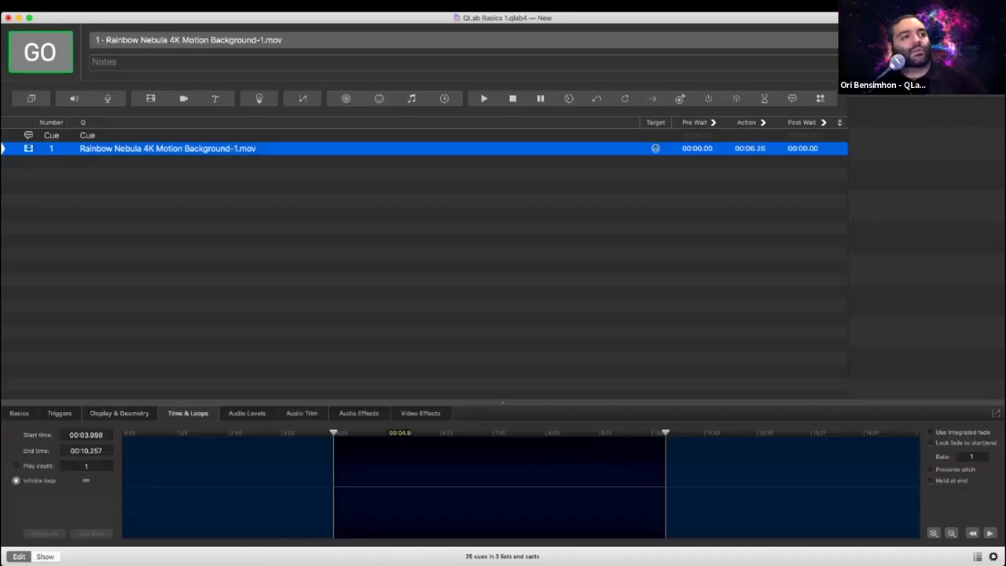
{"action": "left_click_drag", "start_coordinate": [333, 433], "coordinate": [218, 433]}
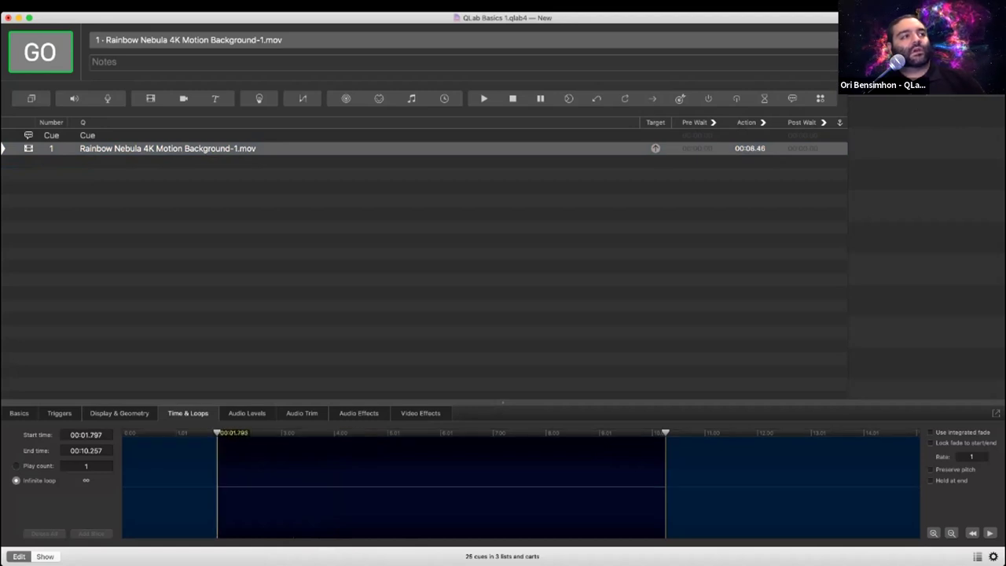
{"action": "double_click", "coordinate": [75, 435]}
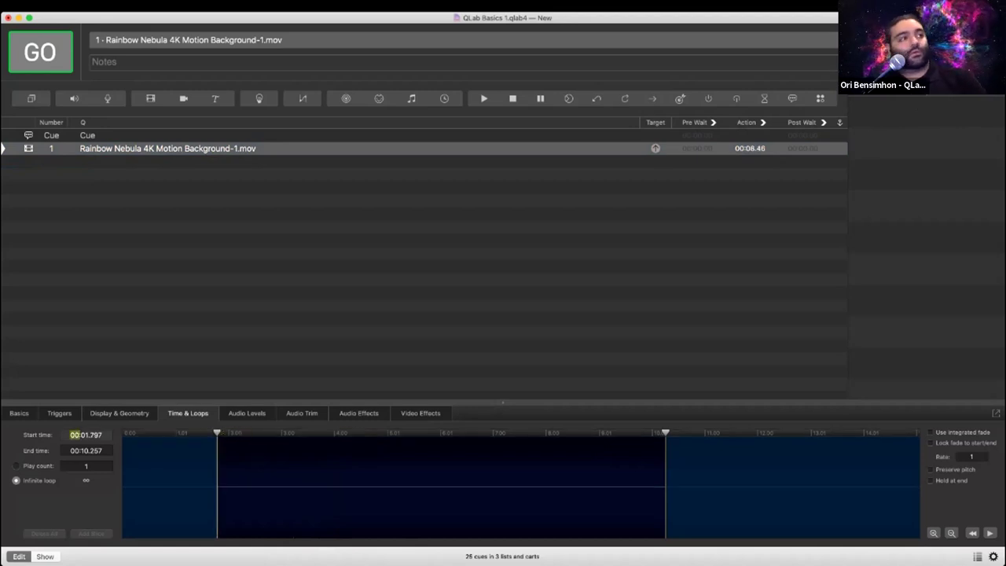
{"action": "double_click", "coordinate": [88, 434]}
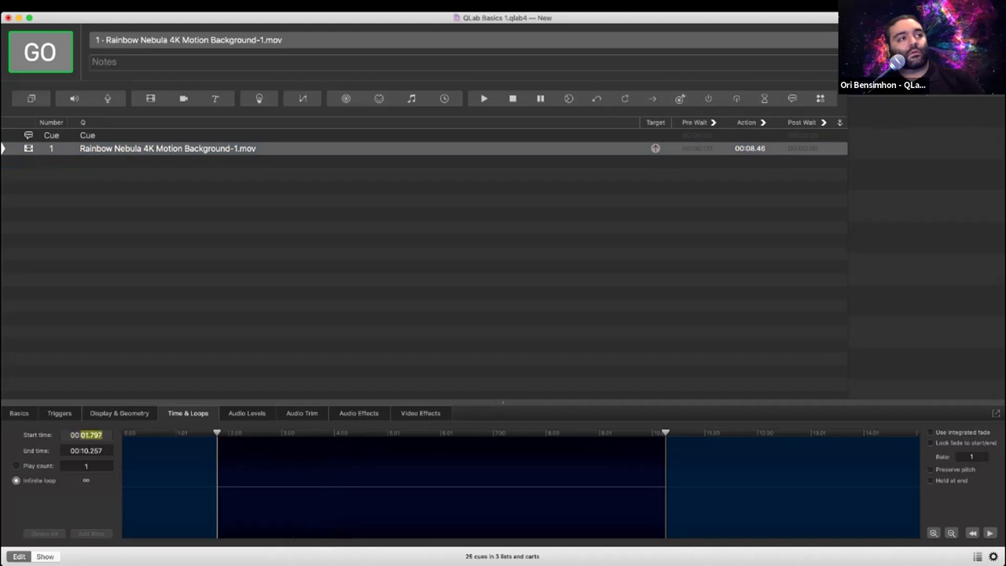
{"action": "type", "text": "0"}
{"action": "key", "text": "Return"}
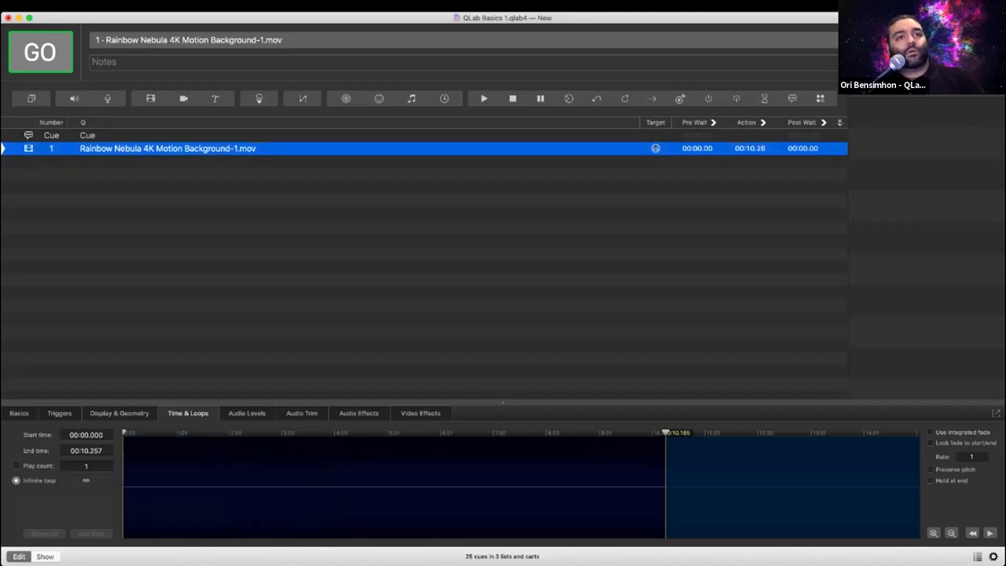
{"action": "left_click_drag", "start_coordinate": [665, 433], "coordinate": [918, 433]}
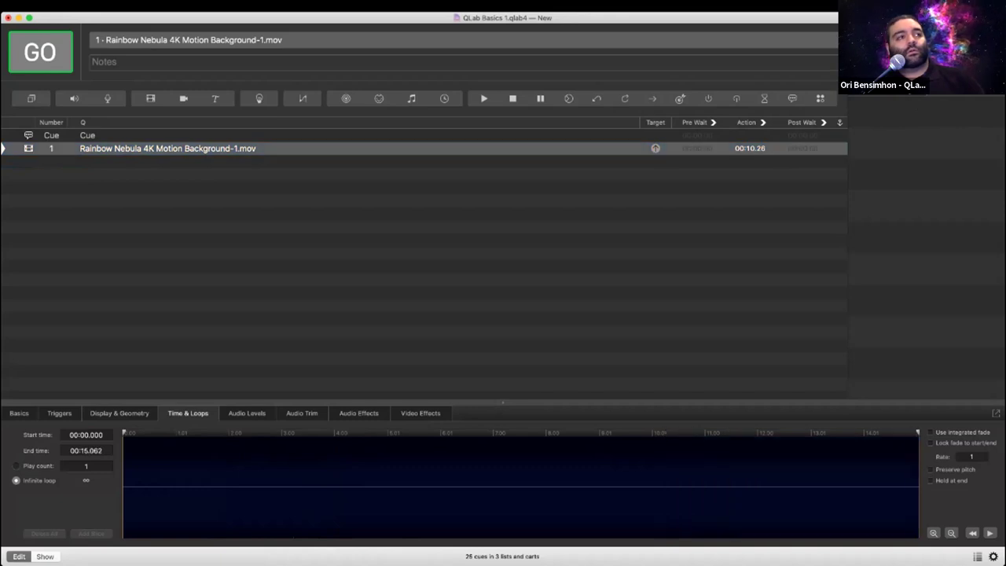
- Show the Audition window, move it off the middle of the cue list, and play the Rainbow Nebula video cue in it
{"action": "key", "text": "space"}
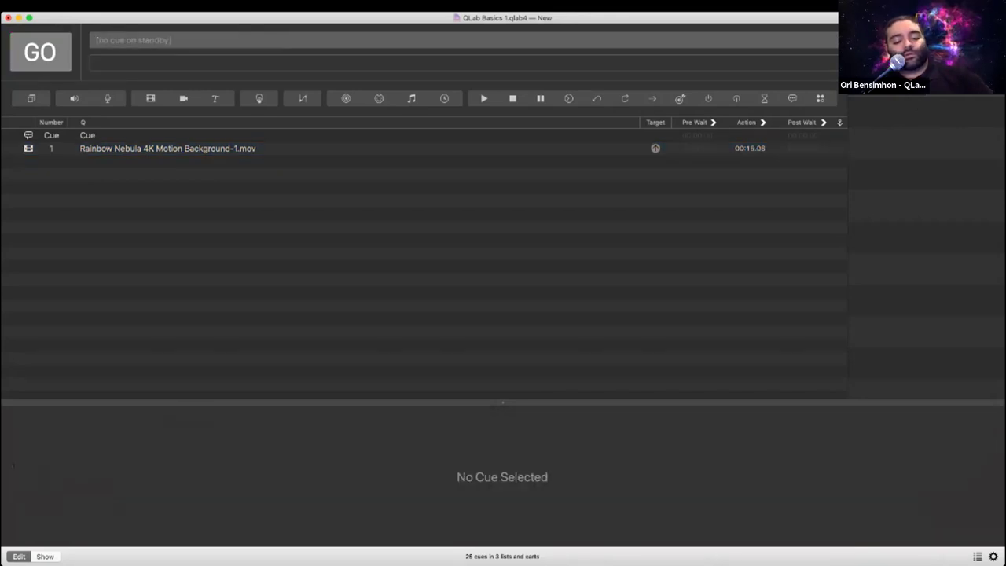
{"action": "key", "text": "shift+super+a"}
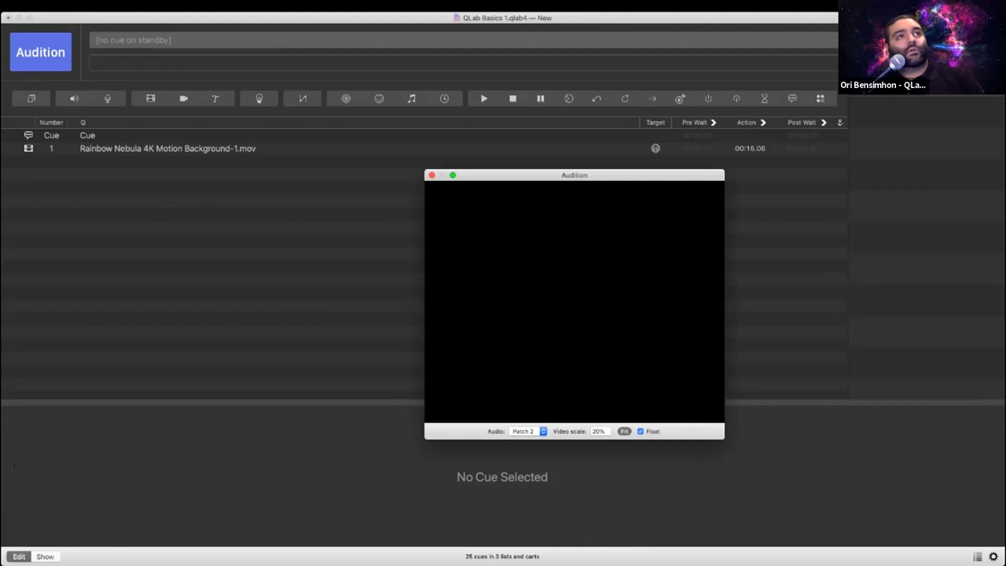
{"action": "left_click_drag", "start_coordinate": [518, 175], "coordinate": [688, 204]}
{"action": "left_click", "coordinate": [503, 259]}
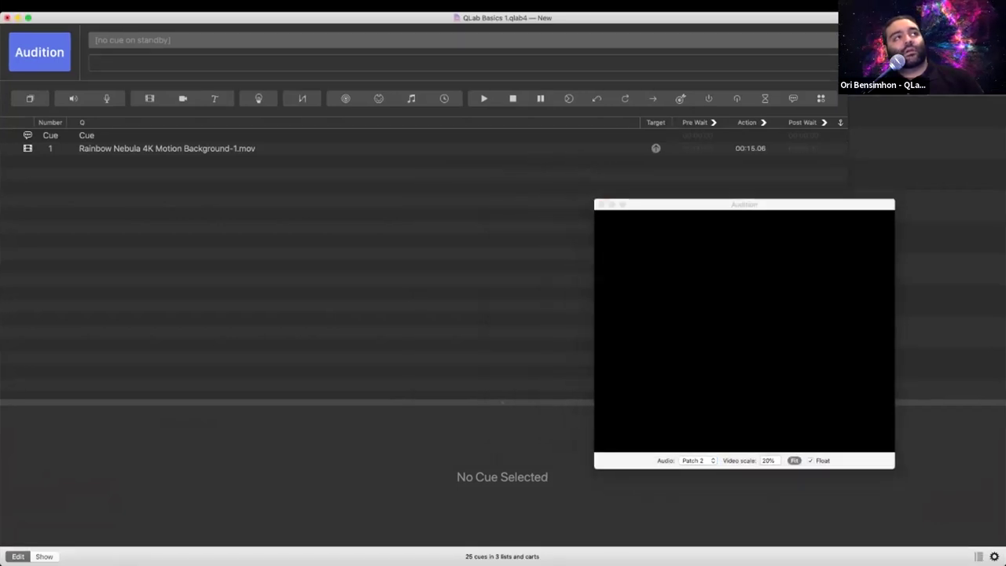
{"action": "left_click", "coordinate": [167, 149]}
{"action": "key", "text": "alt+space"}
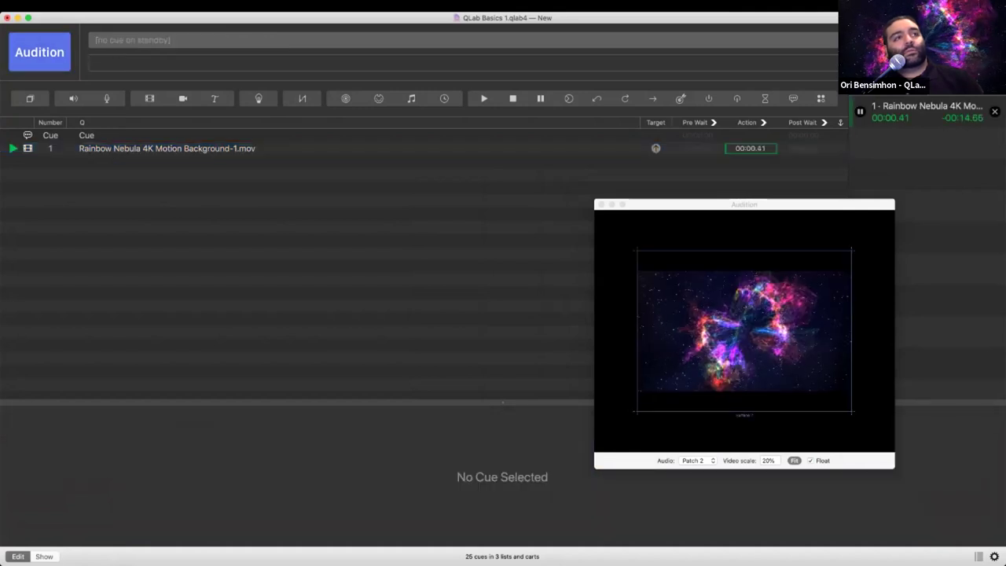
- Add slices to the playing video cue at about 8.93 and 12.72 seconds, move the Audition window clear of the timeline, and stop playback
{"action": "left_click", "coordinate": [181, 148]}
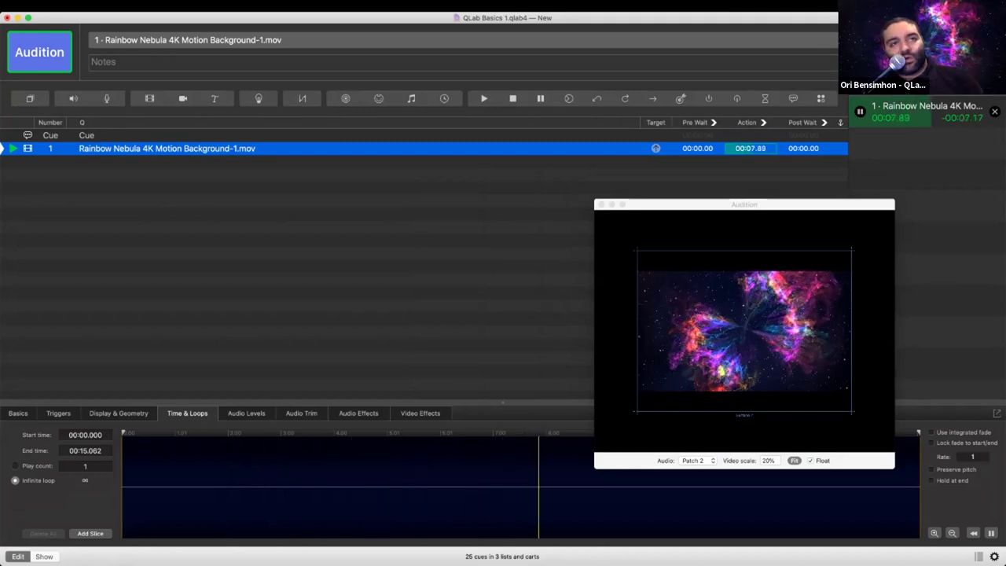
{"action": "left_click", "coordinate": [89, 532]}
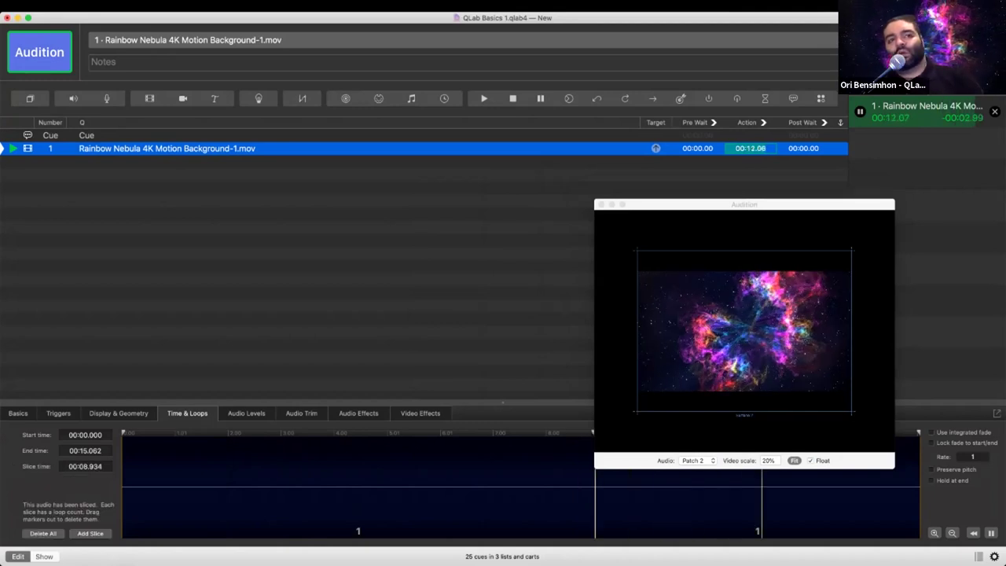
{"action": "key", "text": "m"}
{"action": "left_click_drag", "start_coordinate": [744, 204], "coordinate": [418, 63]}
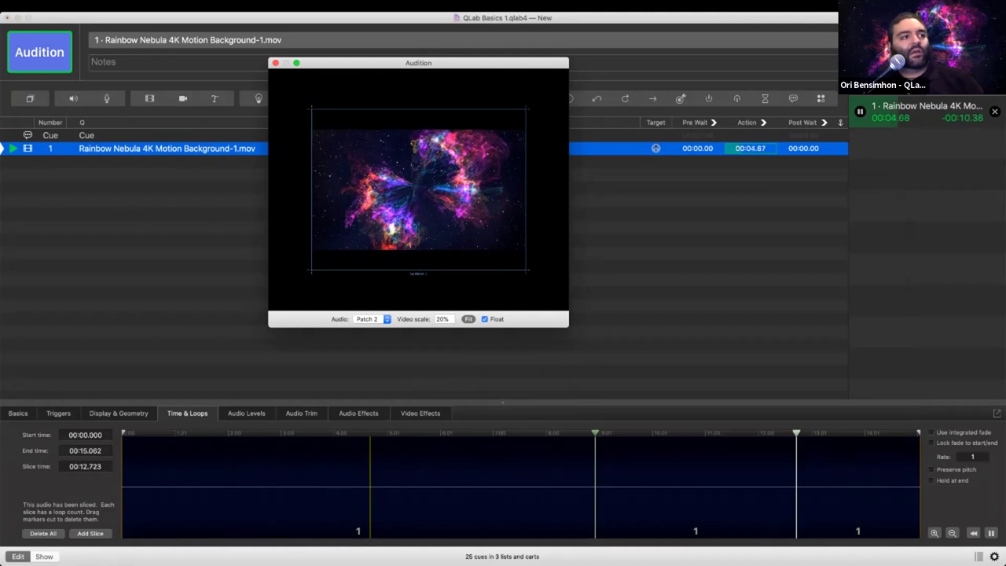
{"action": "key", "text": "Escape"}
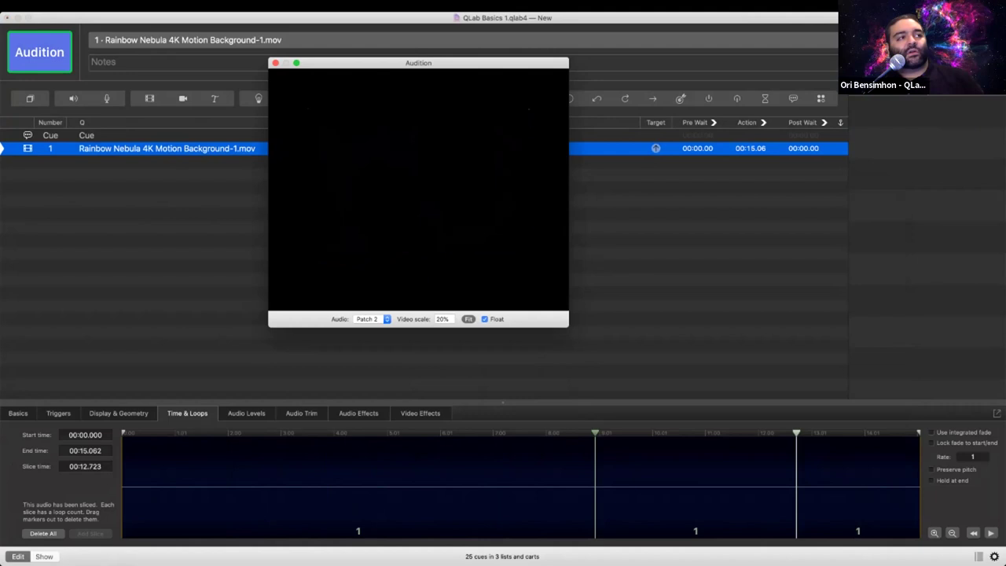
- Trim the video cue to its middle slice, with start time 00:08.920 and end time 00:12.730
{"action": "key", "text": "super+grave"}
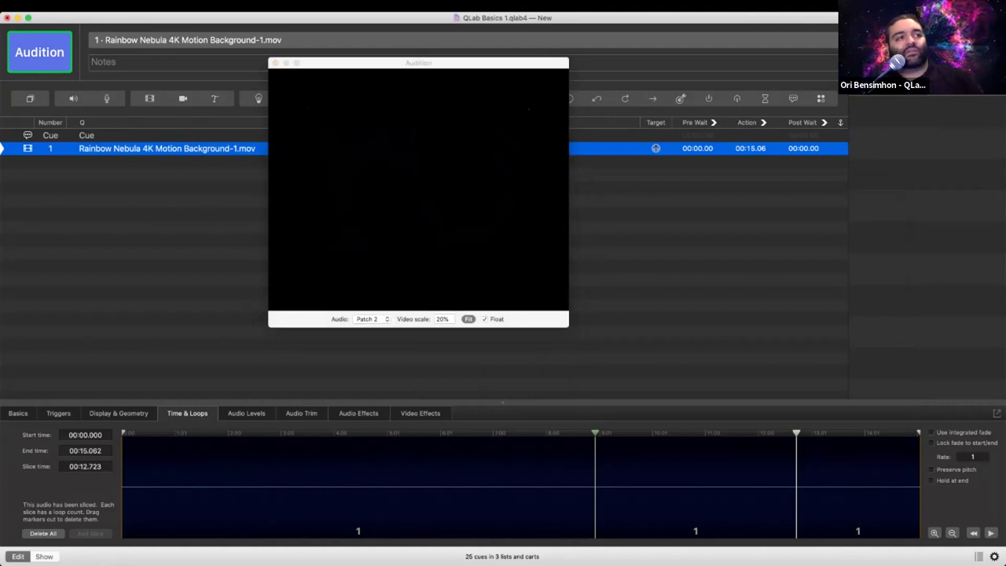
{"action": "mouse_move", "coordinate": [123, 433]}
{"action": "left_mouse_down"}
{"action": "mouse_move", "coordinate": [694, 433]}
{"action": "mouse_move", "coordinate": [602, 433]}
{"action": "left_mouse_up"}
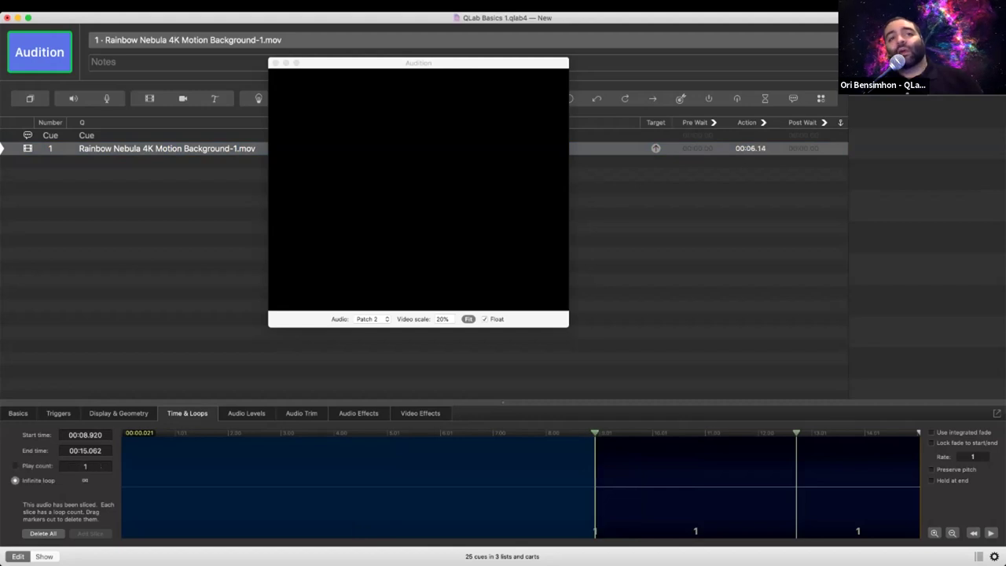
{"action": "left_click_drag", "start_coordinate": [918, 433], "coordinate": [797, 433]}
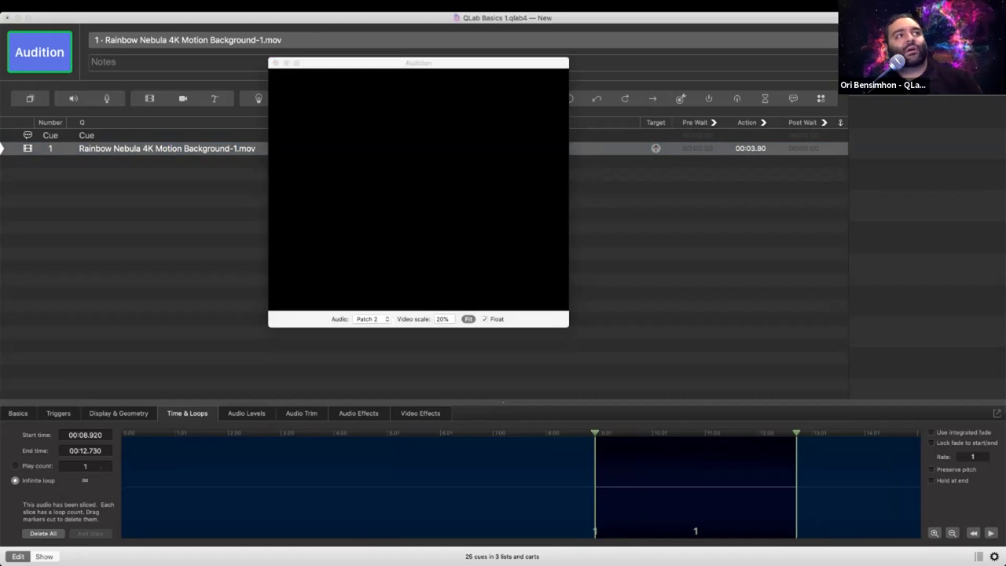
- Play the trimmed Rainbow Nebula cue in the Audition window and reselect it during playback
{"action": "key", "text": "space"}
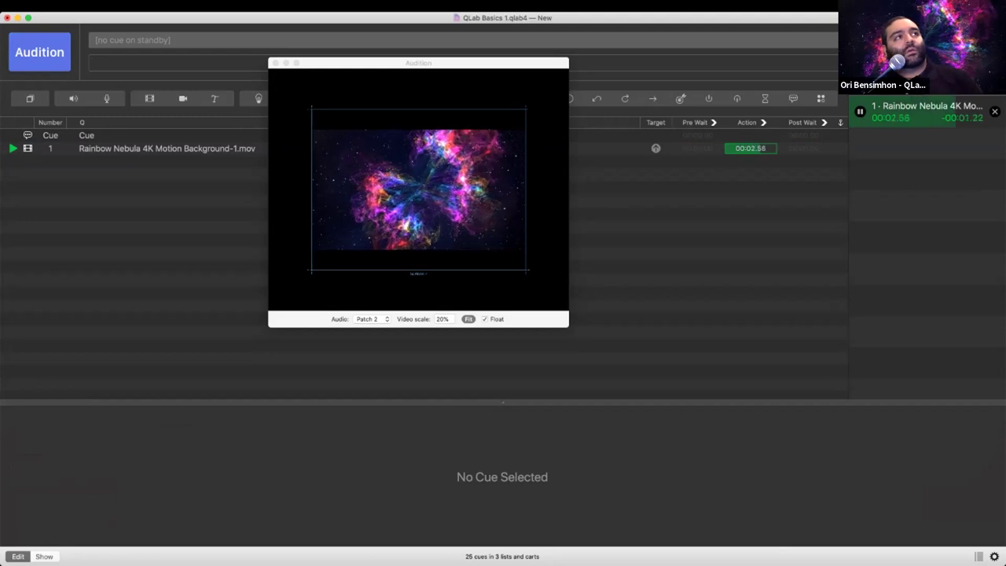
{"action": "left_click", "coordinate": [166, 148]}
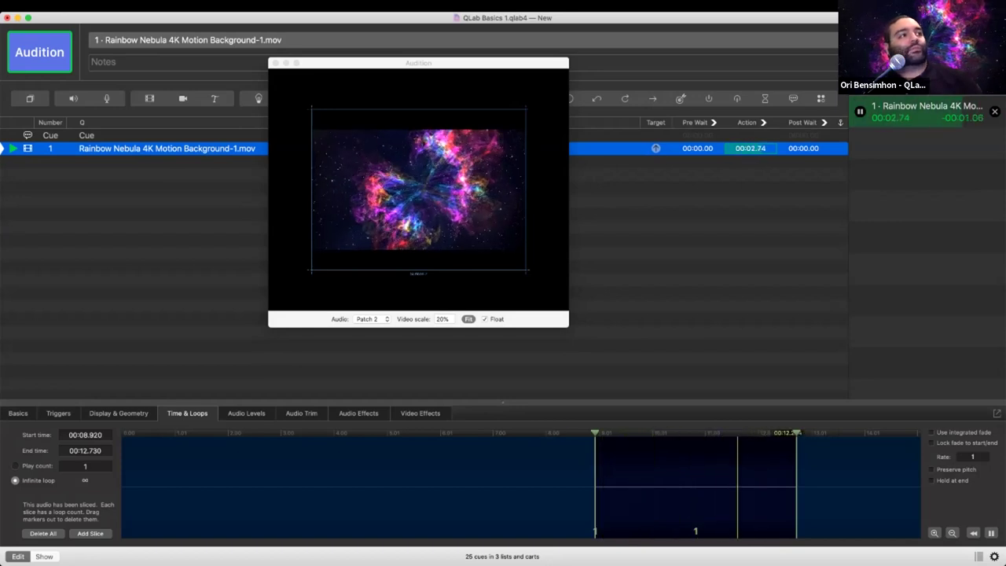
{"action": "key", "text": "space"}
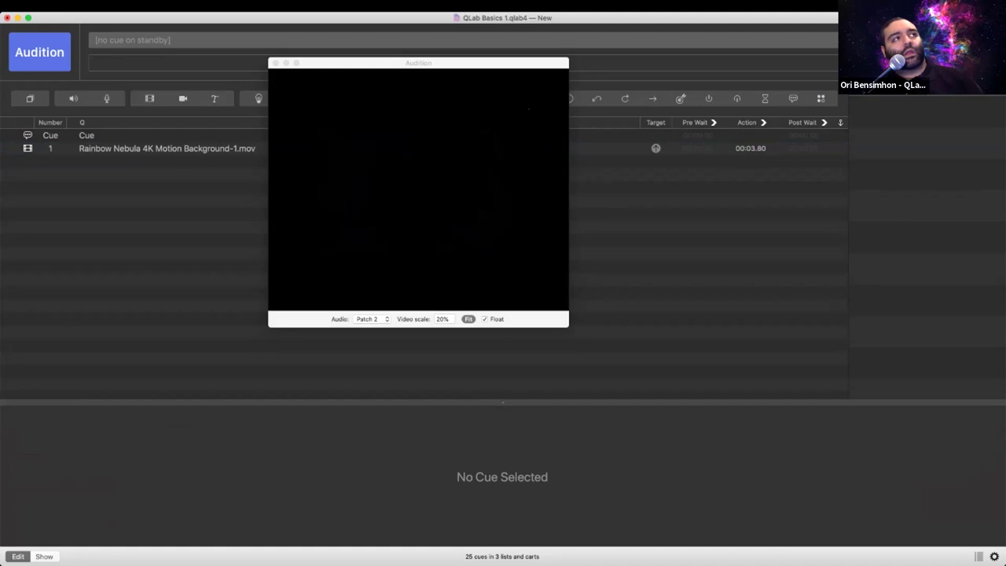
- Remove the slice marker at the start of the Rainbow Nebula cue's trimmed range and place the playhead just after the start
{"action": "left_click", "coordinate": [167, 148]}
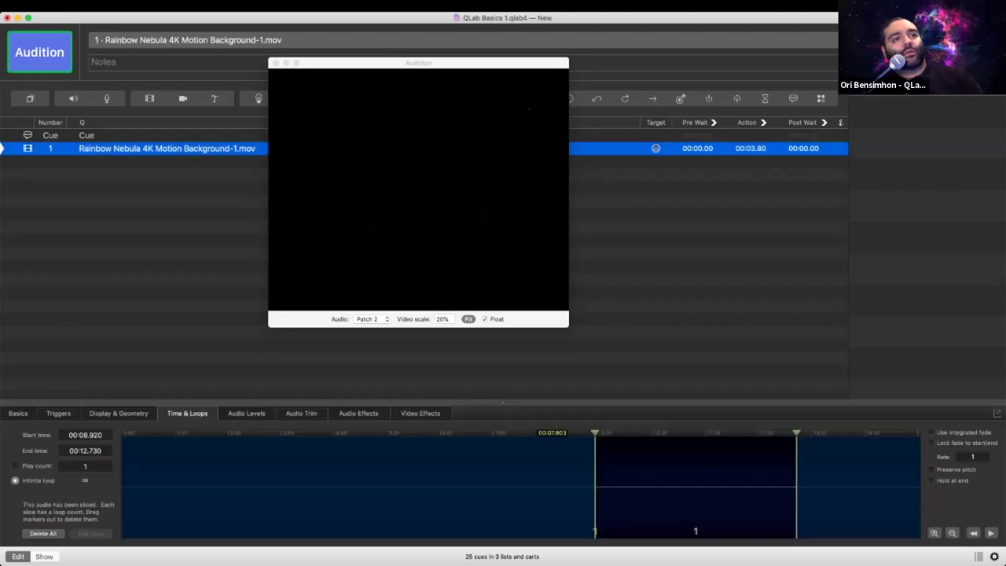
{"action": "left_click_drag", "start_coordinate": [595, 433], "coordinate": [598, 433]}
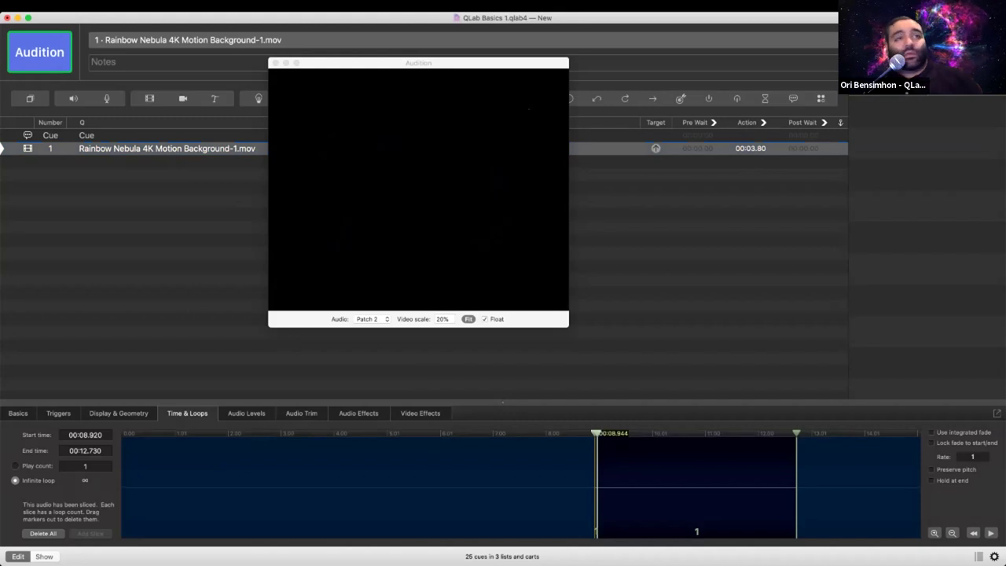
{"action": "key", "text": "space"}
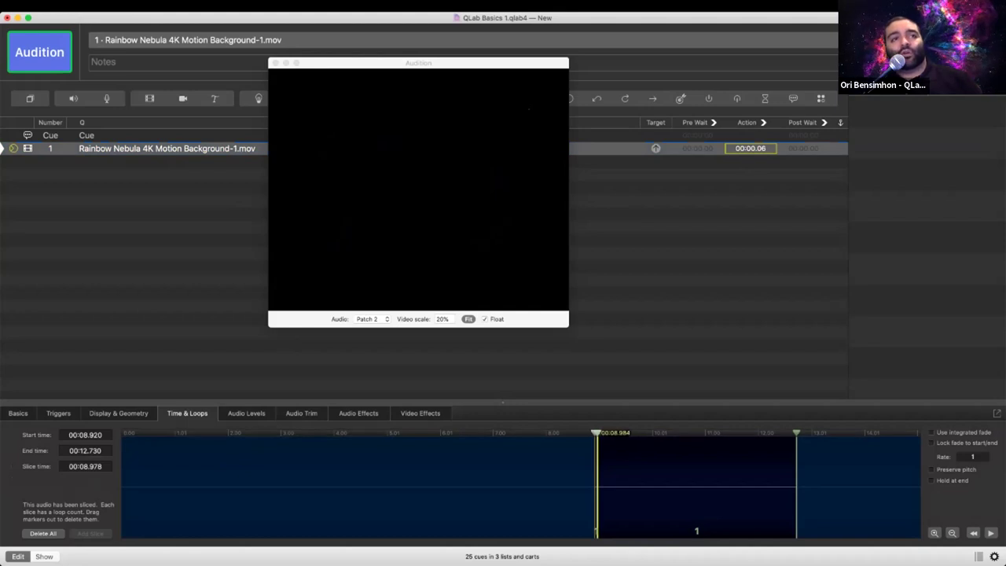
{"action": "mouse_move", "coordinate": [597, 433]}
{"action": "left_mouse_down"}
{"action": "mouse_move", "coordinate": [598, 416]}
{"action": "mouse_move", "coordinate": [608, 416]}
{"action": "left_mouse_up"}
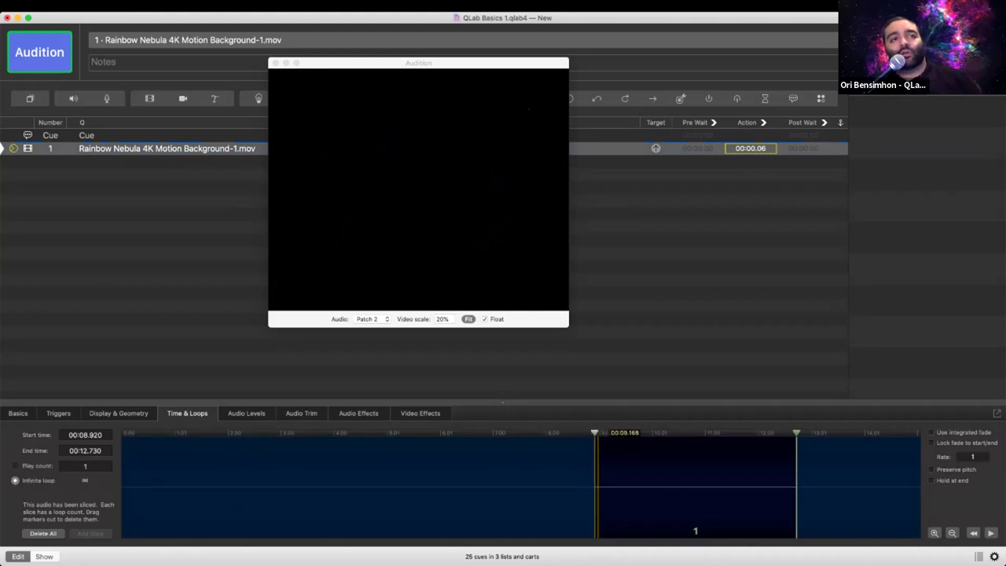
{"action": "left_click", "coordinate": [599, 472]}
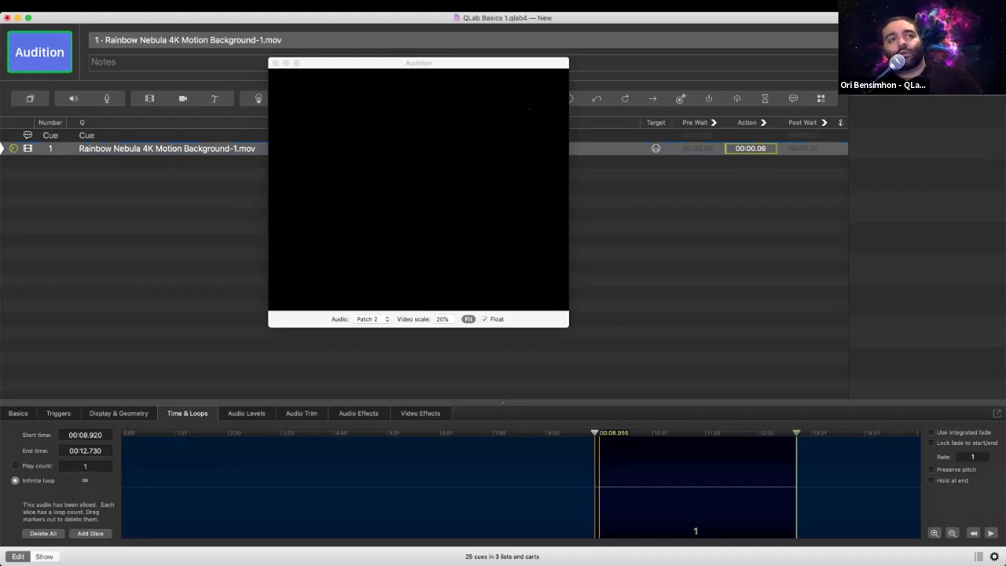
- Restore the cue's full length by setting the start time to 0, clearing the remaining slice, and extending the end time to 00:15.062
{"action": "double_click", "coordinate": [84, 434]}
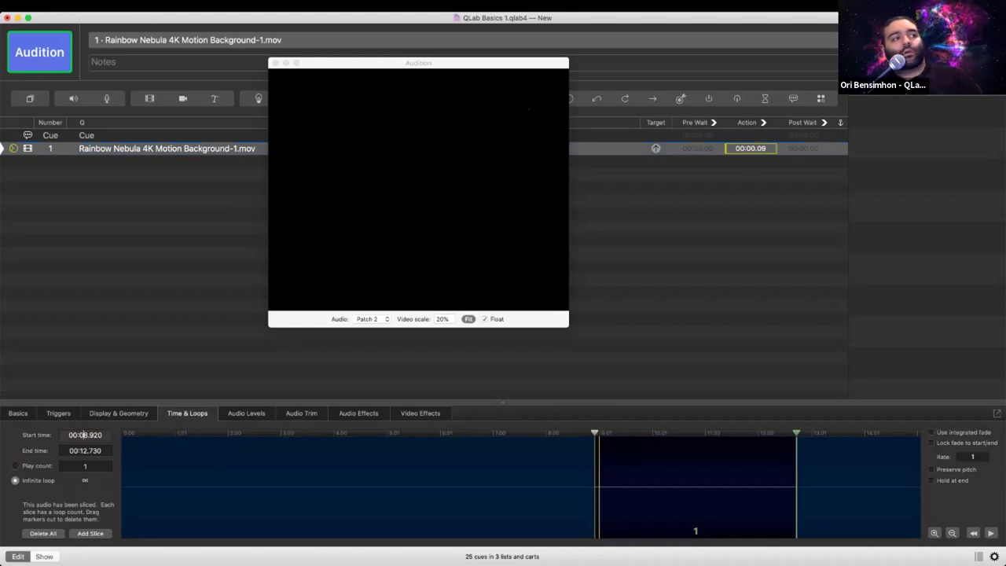
{"action": "type", "text": "0"}
{"action": "key", "text": "Return"}
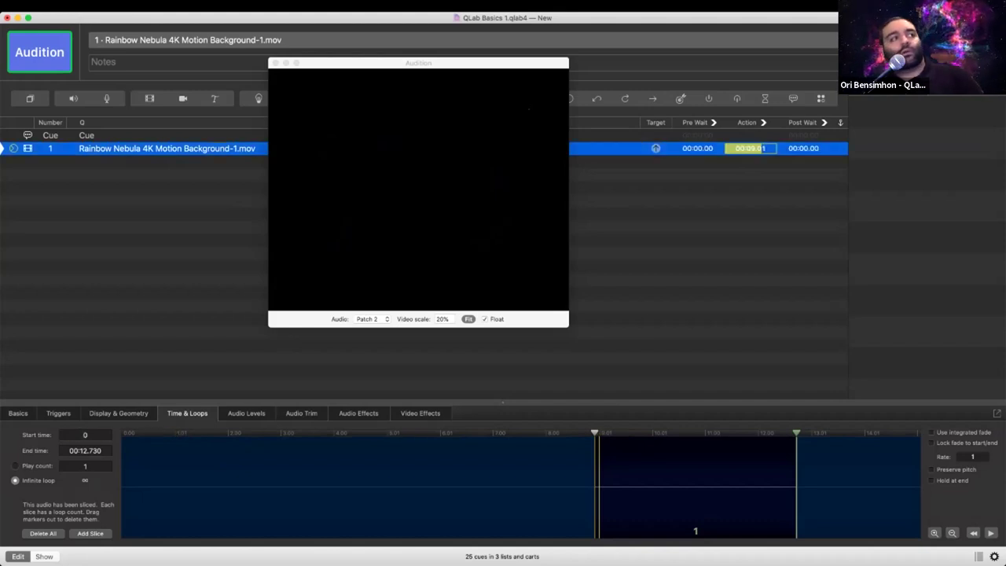
{"action": "left_click_drag", "start_coordinate": [796, 432], "coordinate": [868, 431]}
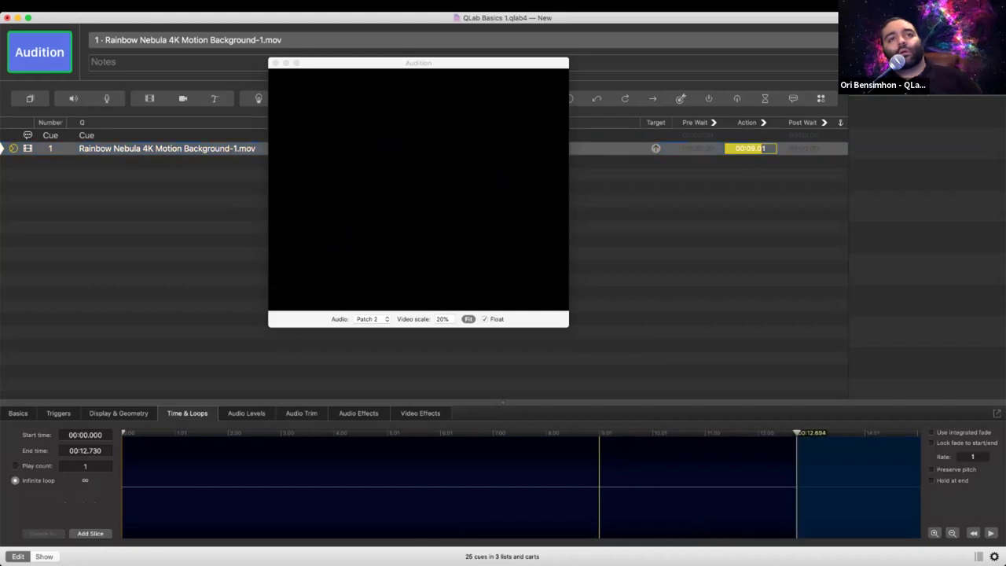
{"action": "key", "text": "Escape"}
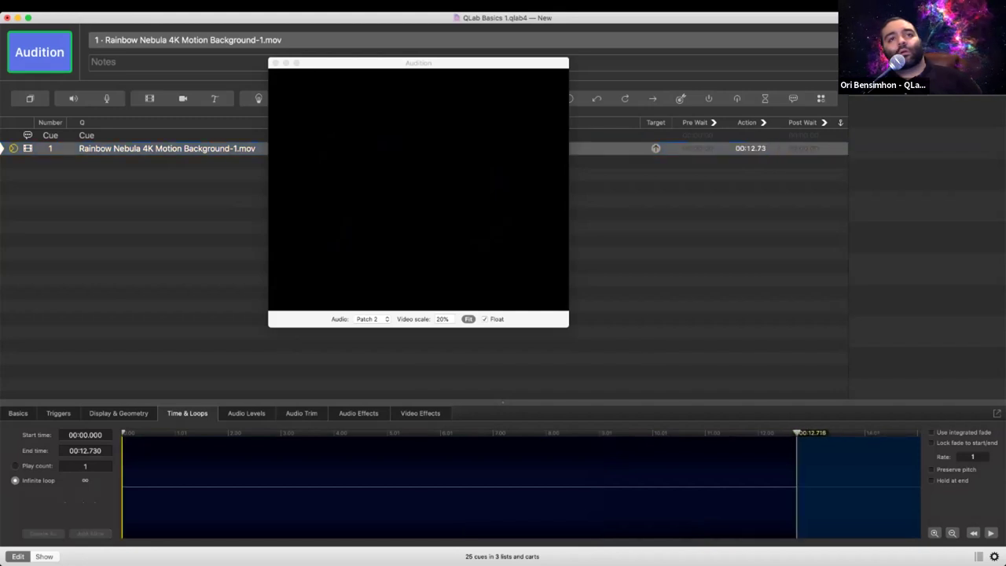
{"action": "left_click_drag", "start_coordinate": [797, 432], "coordinate": [919, 432]}
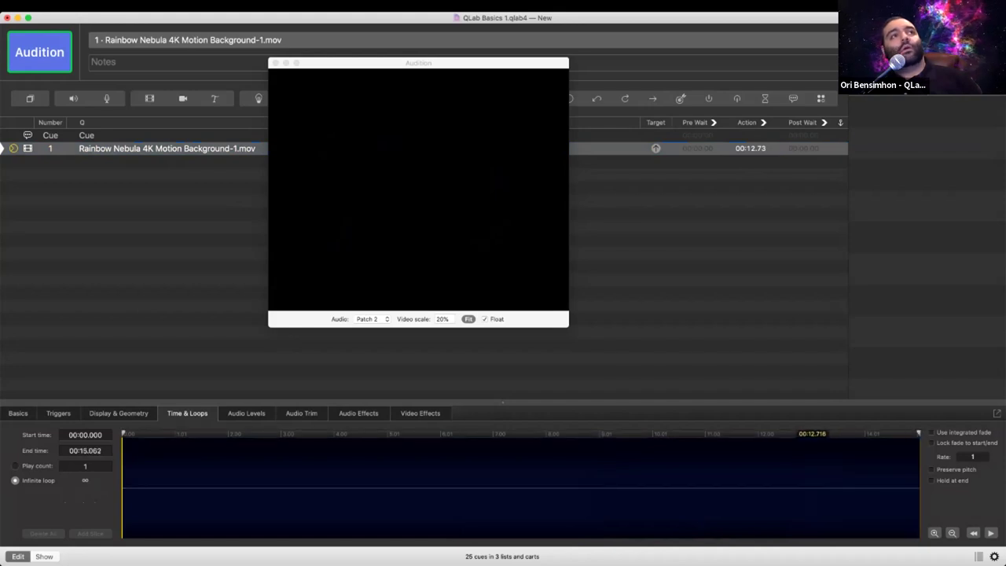
- Audition the full-length Rainbow Nebula cue, reselecting it between runs and moving the Audition window slightly aside
{"action": "key", "text": "space"}
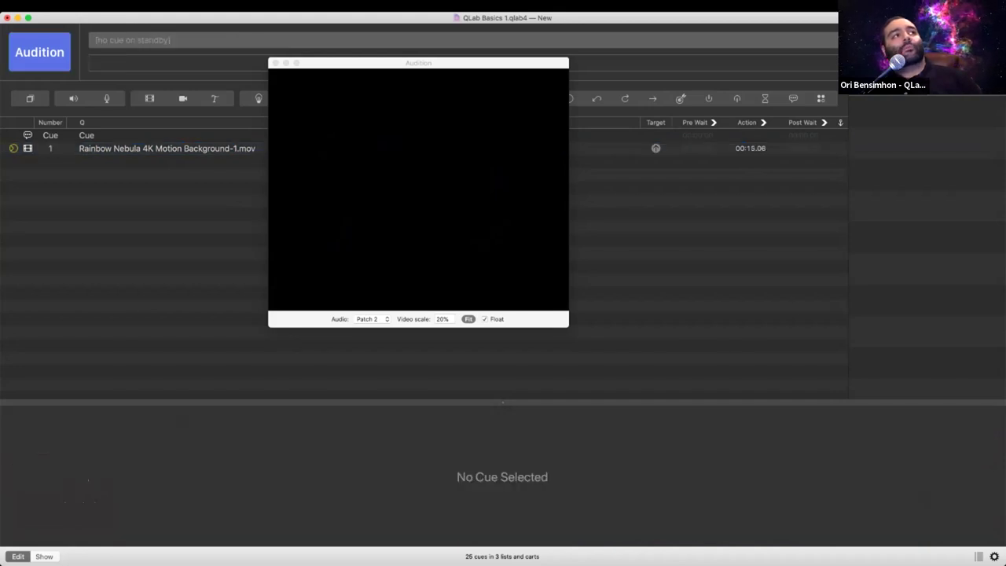
{"action": "key", "text": "Up"}
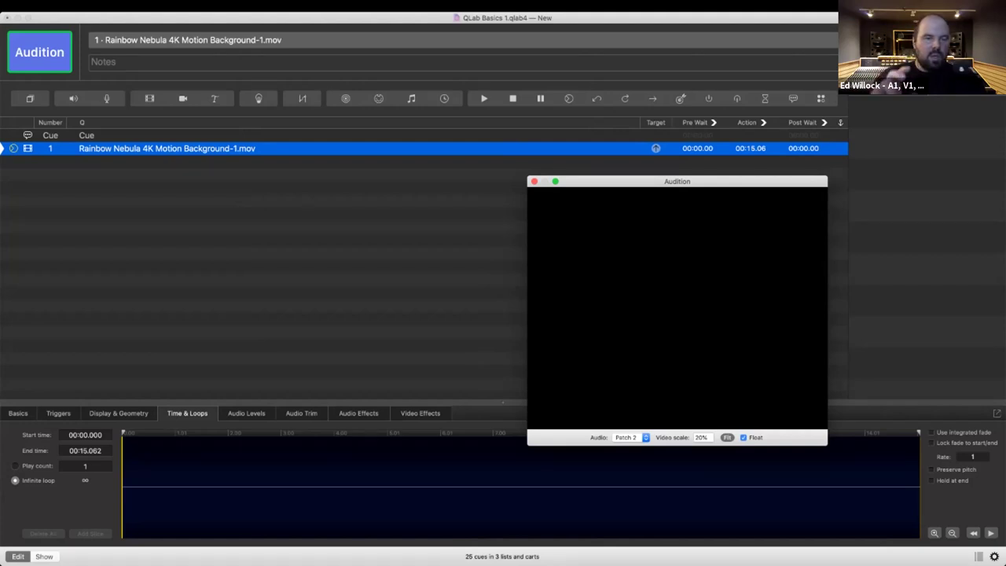
{"action": "mouse_move", "coordinate": [676, 181]}
{"action": "left_mouse_down"}
{"action": "mouse_move", "coordinate": [649, 203]}
{"action": "mouse_move", "coordinate": [663, 150]}
{"action": "mouse_move", "coordinate": [694, 188]}
{"action": "left_mouse_up"}
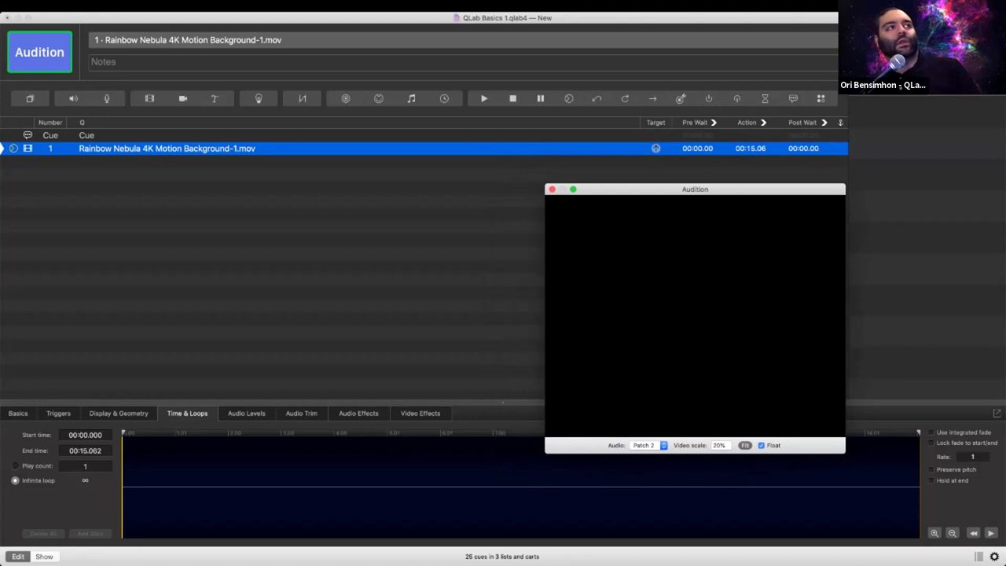
{"action": "left_click", "coordinate": [167, 149]}
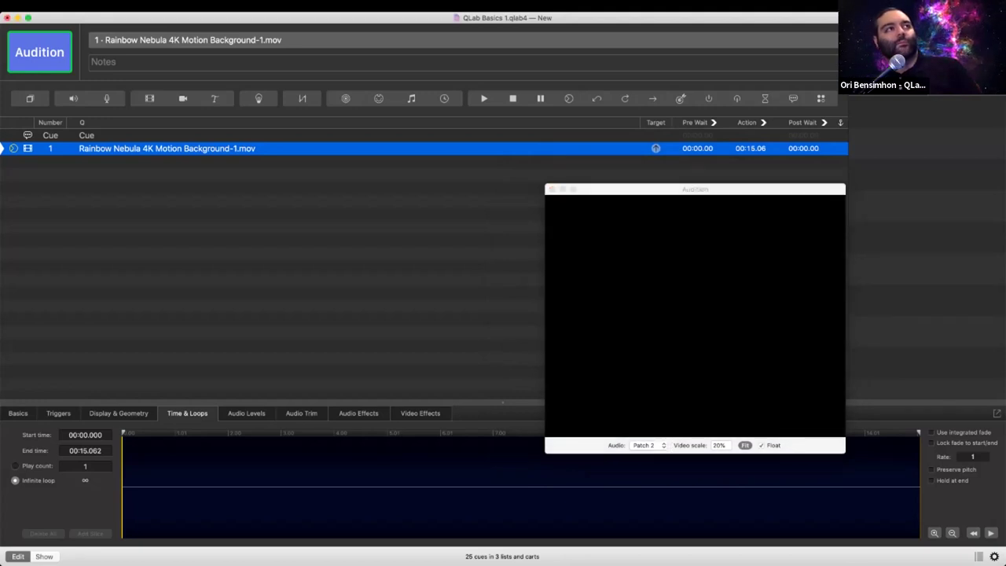
{"action": "key", "text": "space"}
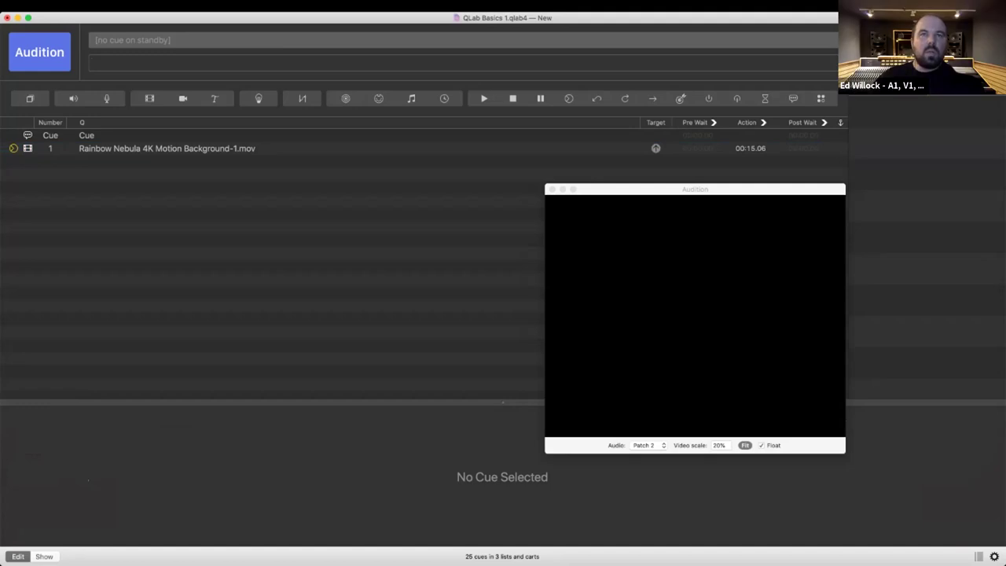
{"action": "left_click", "coordinate": [166, 148]}
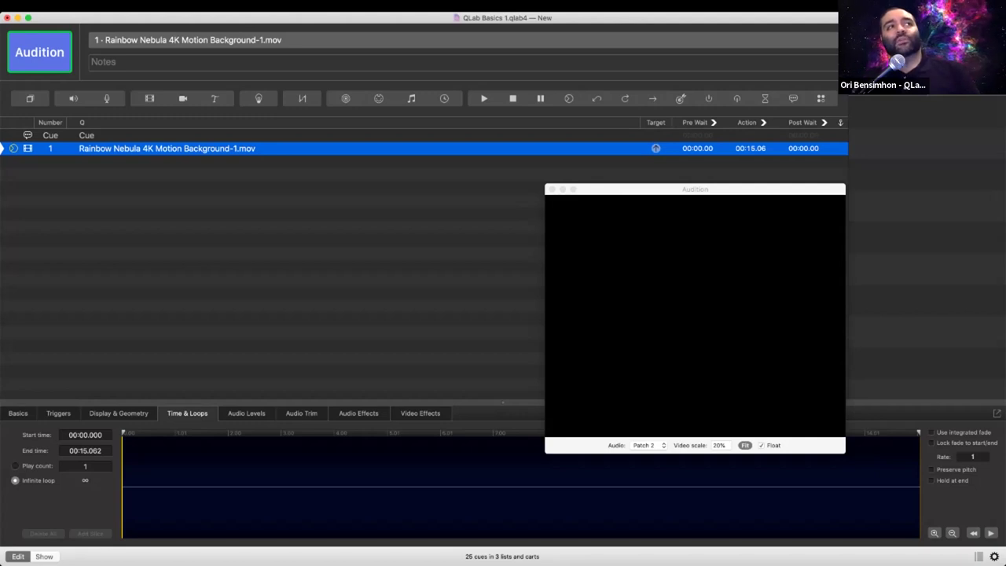
{"action": "key", "text": "space"}
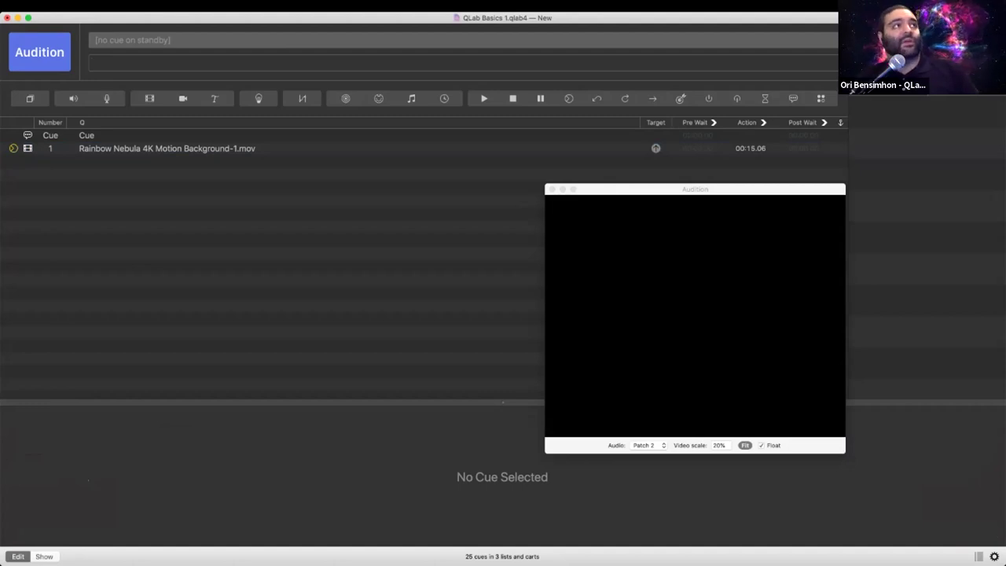
- Locate the Bundle Workspace command without running it
{"action": "left_click", "coordinate": [38, 5]}
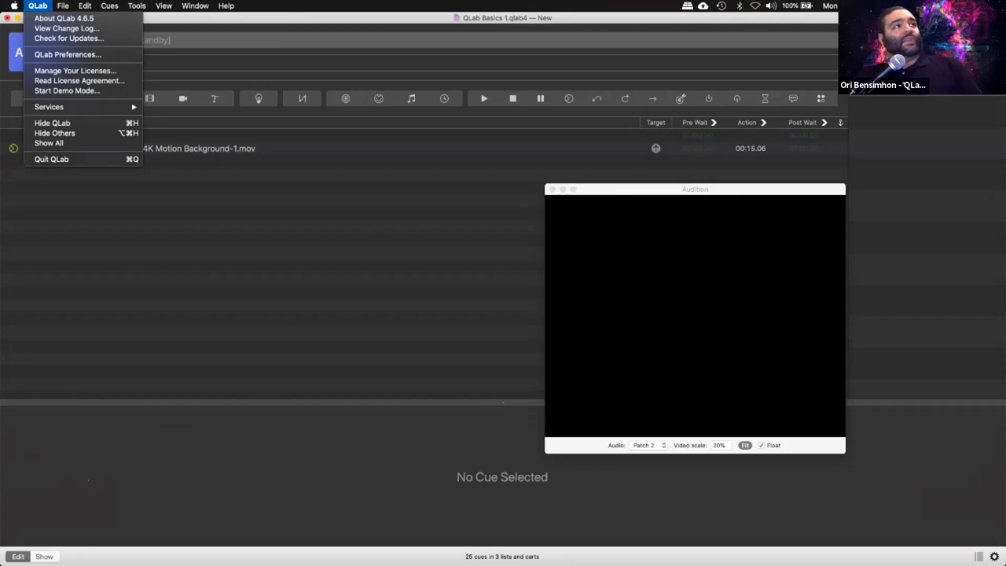
{"action": "mouse_move", "coordinate": [62, 5]}
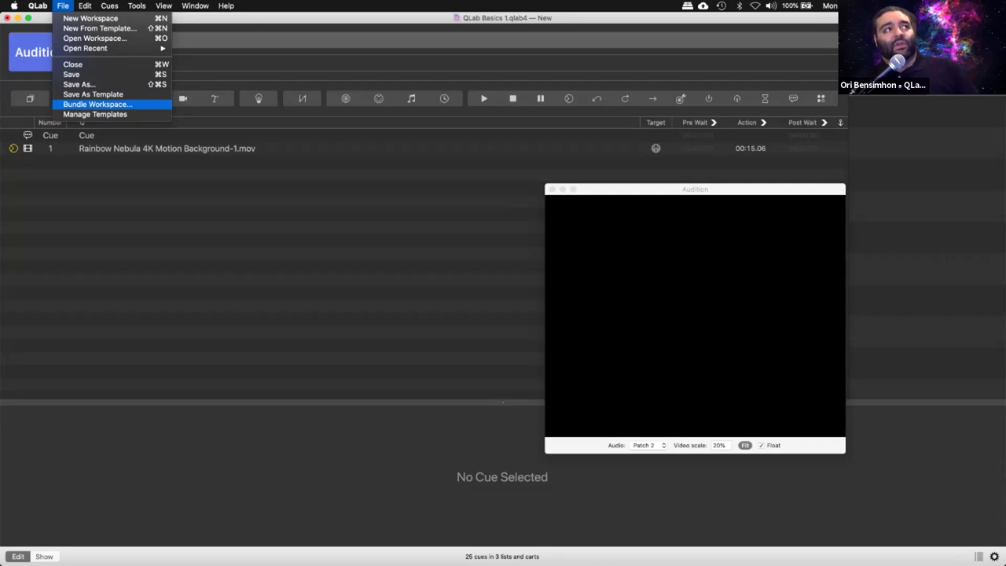
{"action": "key", "text": "Escape"}
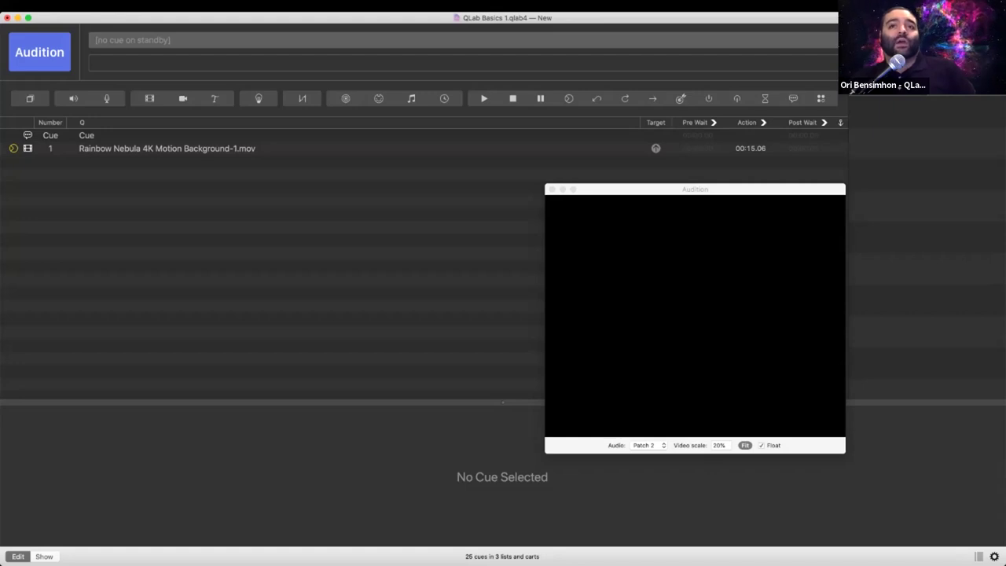
- Review the audio output patch assignments in the workspace settings, move the settings window aside, and close it
{"action": "left_click", "coordinate": [994, 555]}
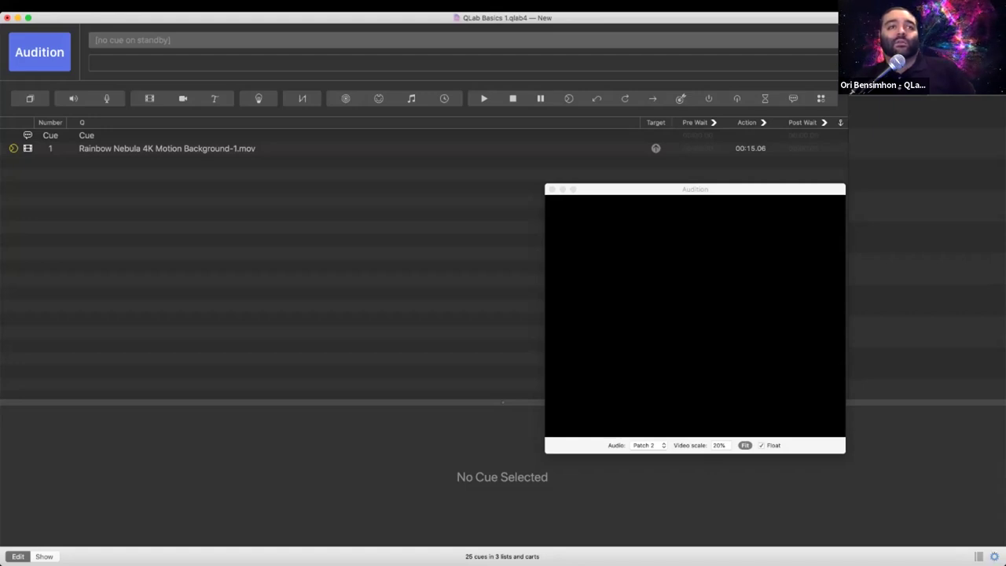
{"action": "left_click", "coordinate": [225, 153]}
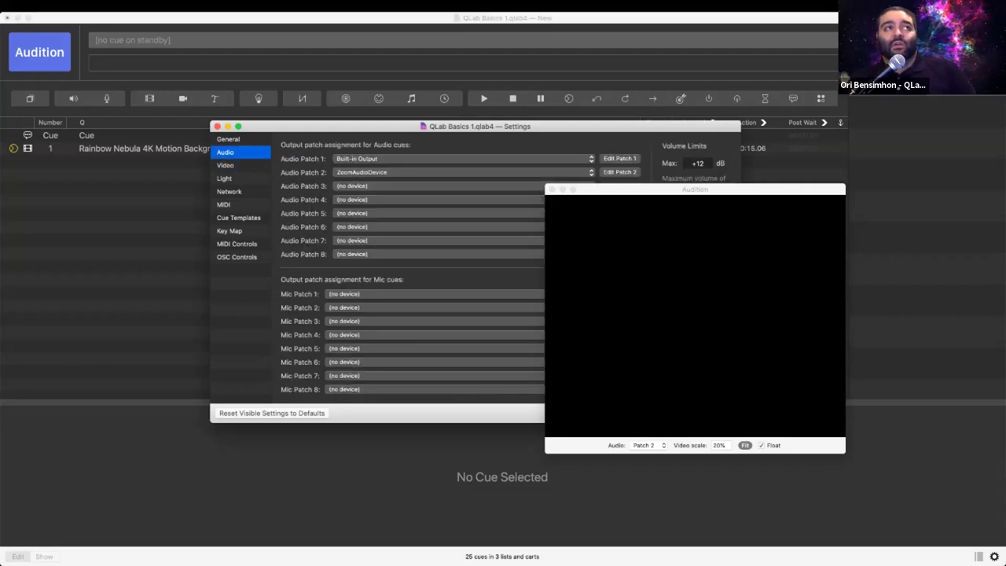
{"action": "left_click_drag", "start_coordinate": [345, 127], "coordinate": [246, 147]}
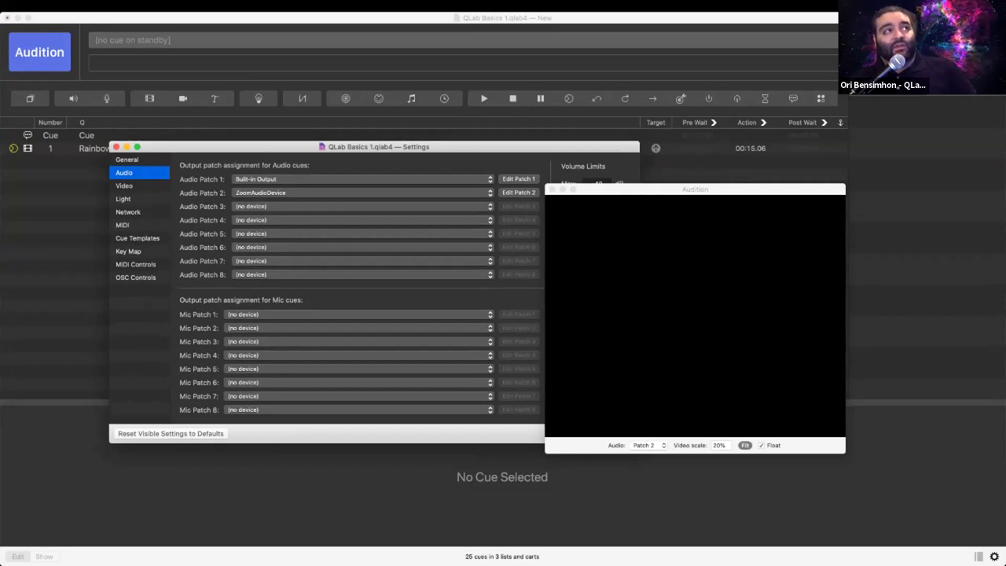
{"action": "key", "text": "super+w"}
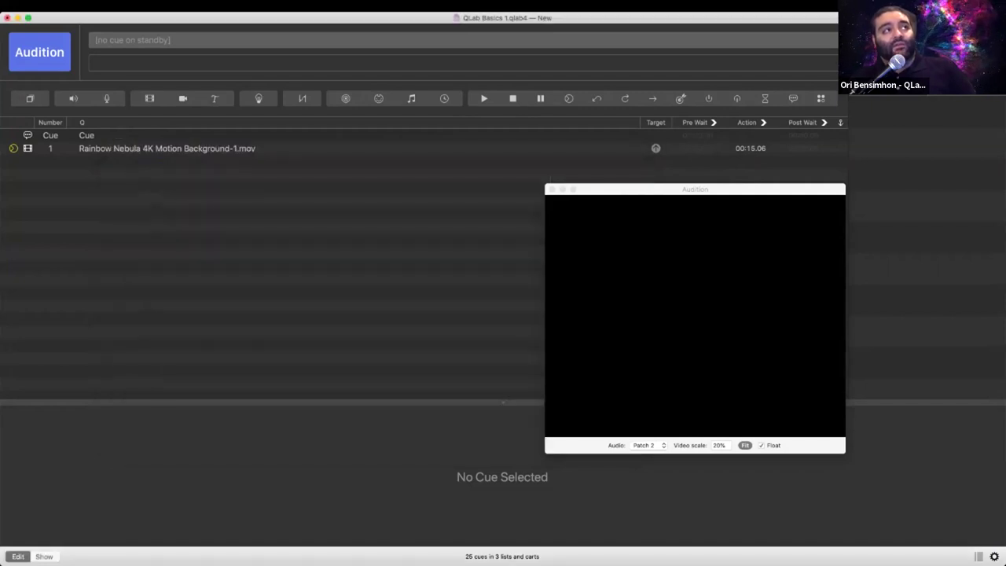
- Show the Rainbow Nebula cue's Display & Geometry settings and open Surface 2 for editing from the workspace's video settings
{"action": "left_click", "coordinate": [166, 148]}
{"action": "left_click", "coordinate": [119, 413]}
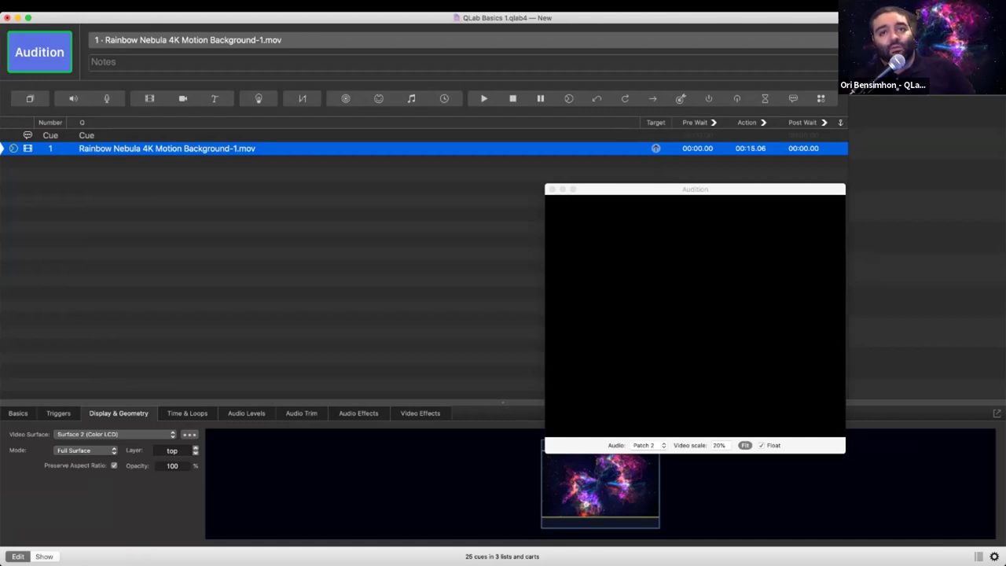
{"action": "left_click", "coordinate": [994, 556]}
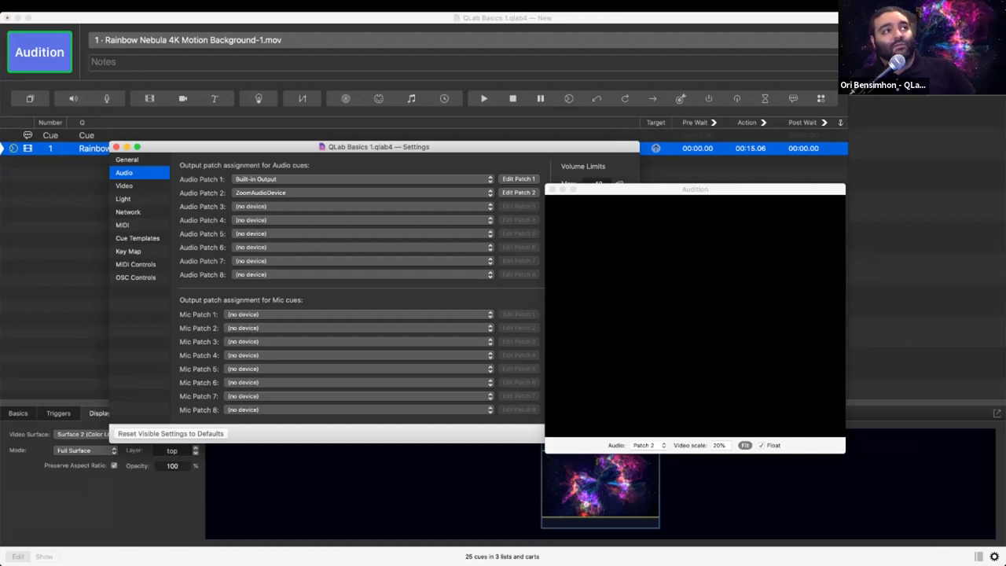
{"action": "left_click", "coordinate": [125, 186]}
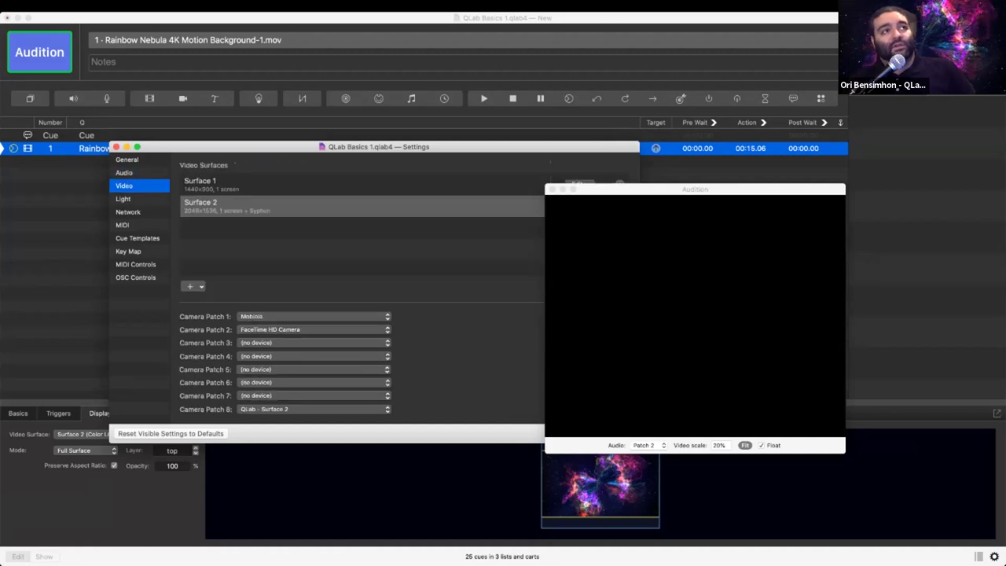
{"action": "left_click_drag", "start_coordinate": [379, 147], "coordinate": [293, 142]}
{"action": "left_click", "coordinate": [494, 200]}
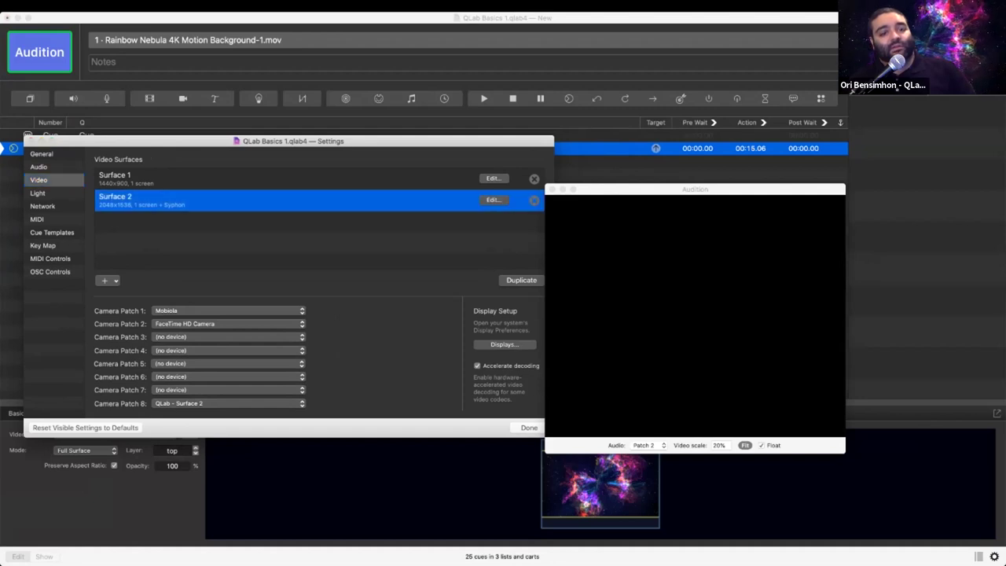
{"action": "left_click_drag", "start_coordinate": [507, 230], "coordinate": [194, 156]}
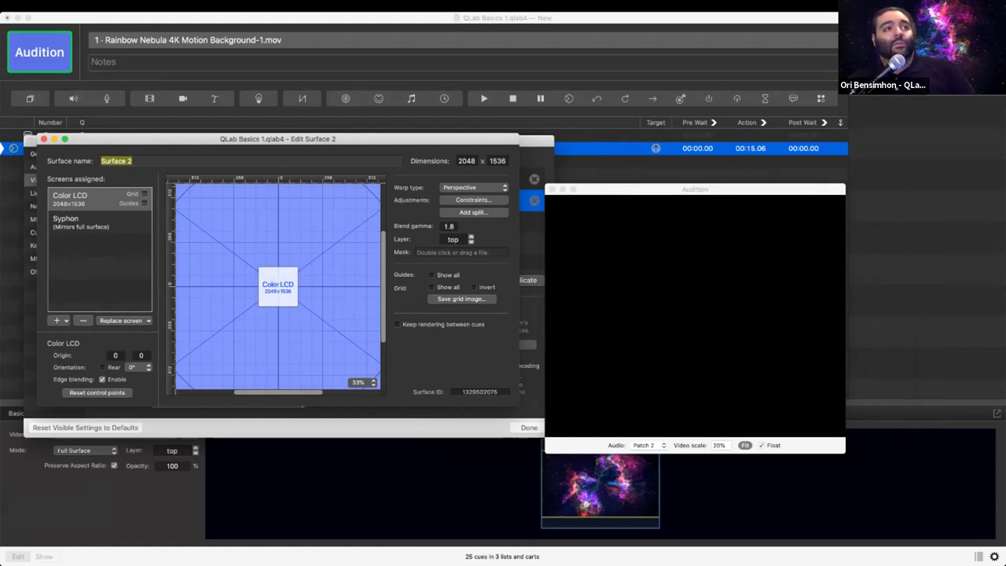
- Examine Surface 2's layout at 15% zoom and the replacement screens offered for its Color LCD screen, and close the surface editor
{"action": "scroll", "coordinate": [278, 283], "scroll_direction": "down", "scroll_amount": 5}
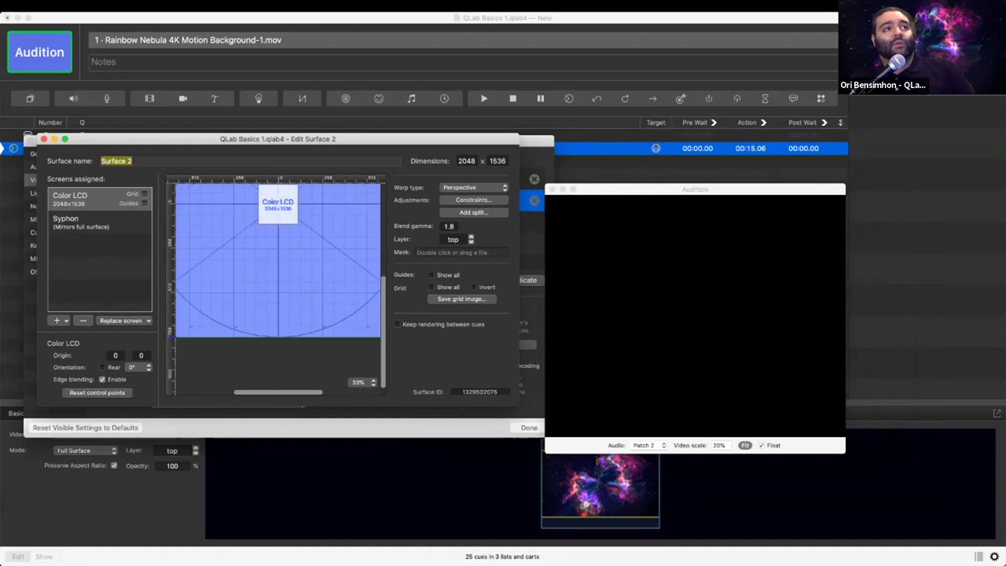
{"action": "left_click", "coordinate": [358, 382]}
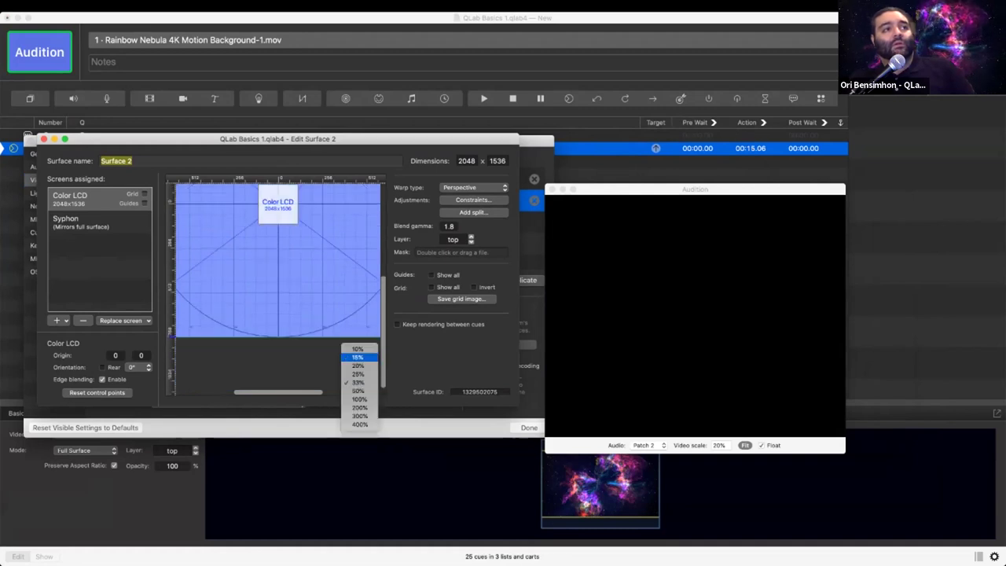
{"action": "left_click", "coordinate": [358, 365]}
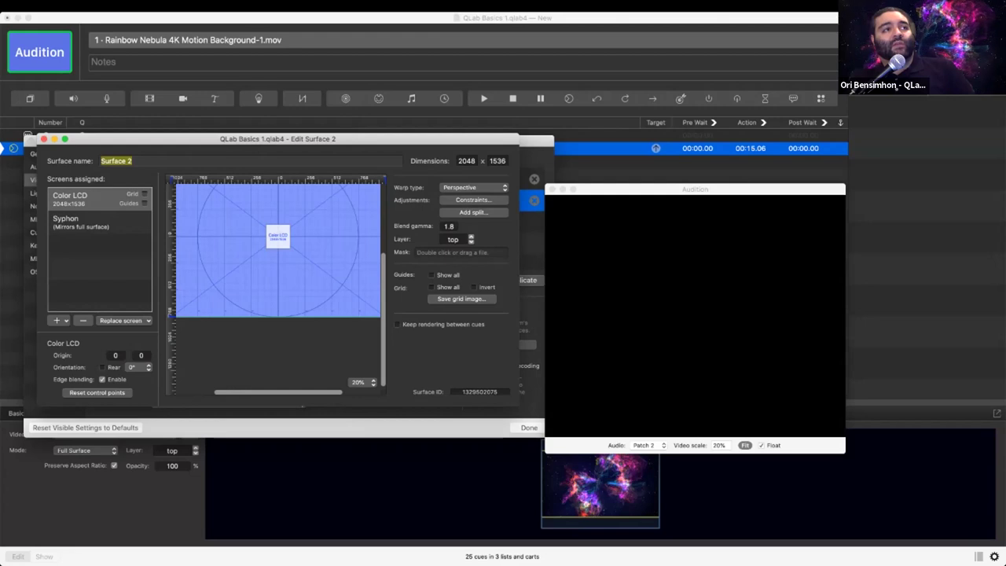
{"action": "left_click", "coordinate": [358, 382]}
{"action": "left_click", "coordinate": [357, 372]}
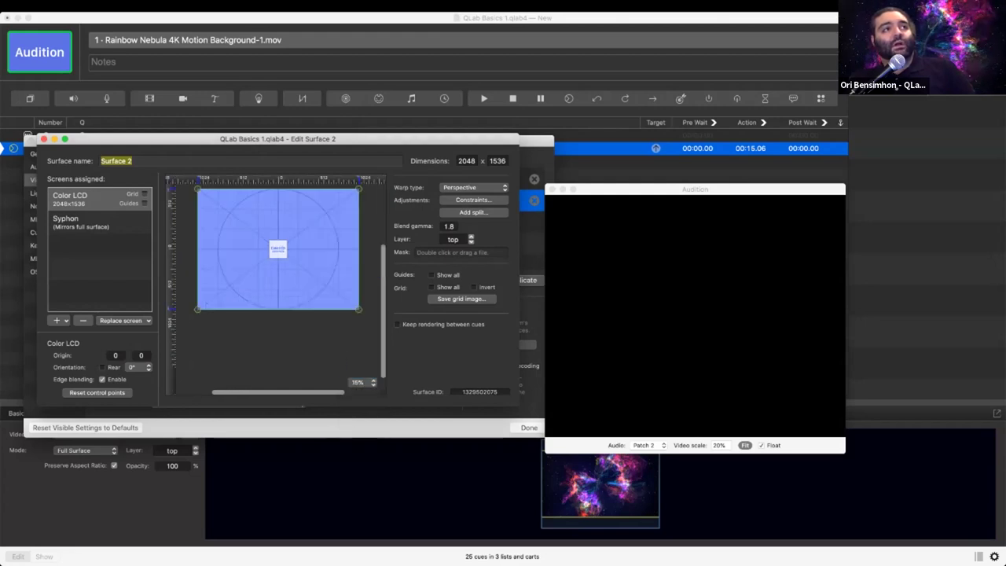
{"action": "scroll", "coordinate": [277, 286], "scroll_direction": "up", "scroll_amount": 3}
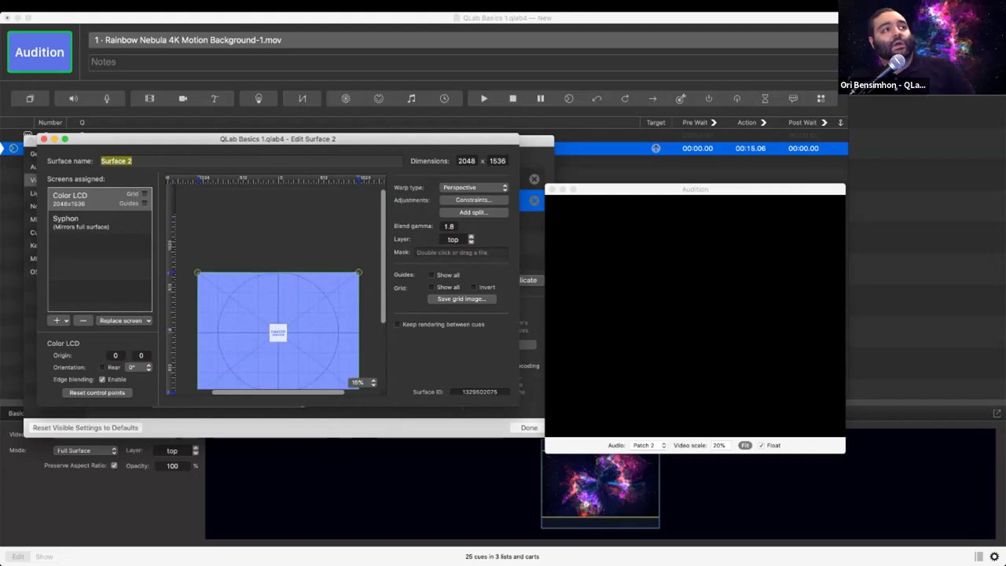
{"action": "left_click", "coordinate": [87, 199]}
{"action": "left_click", "coordinate": [125, 320]}
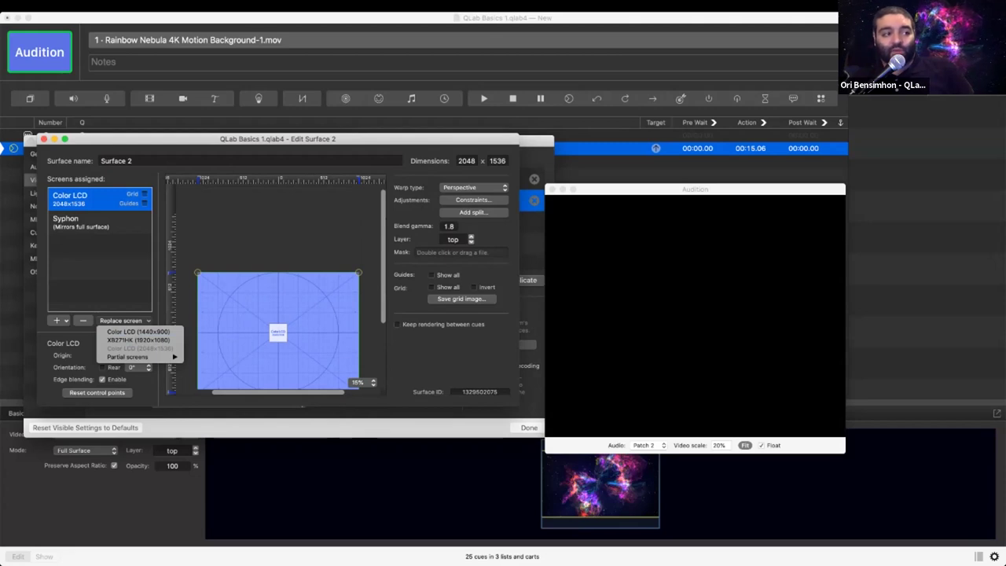
{"action": "key", "text": "Escape"}
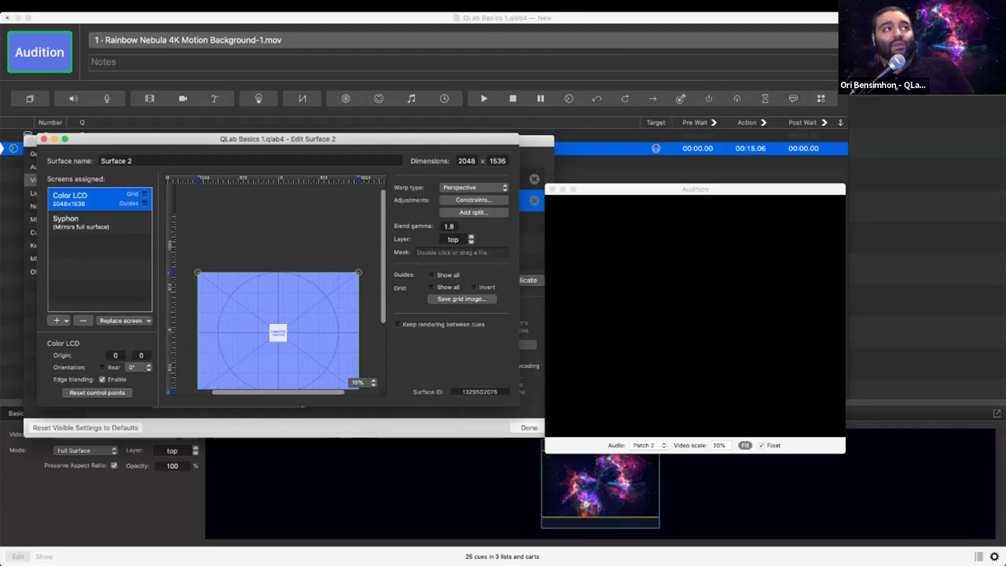
{"action": "left_click", "coordinate": [44, 139]}
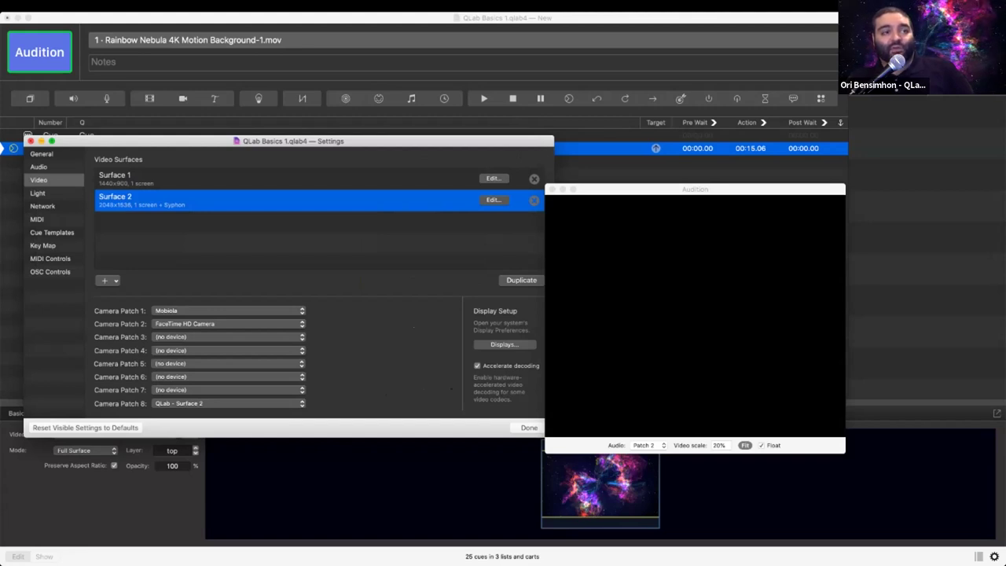
- Return to the audio patch assignments in the workspace settings
{"action": "left_click", "coordinate": [39, 166]}
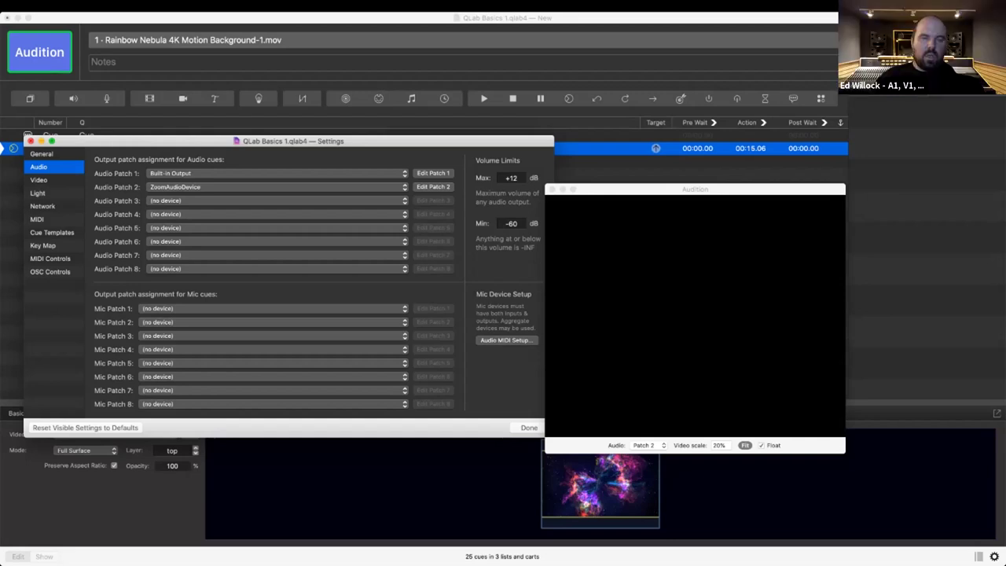
- Close the workspace settings, move the Audition window up and to the right, and select the Rainbow Nebula video cue
{"action": "key", "text": "super+w"}
{"action": "left_click_drag", "start_coordinate": [695, 189], "coordinate": [770, 162]}
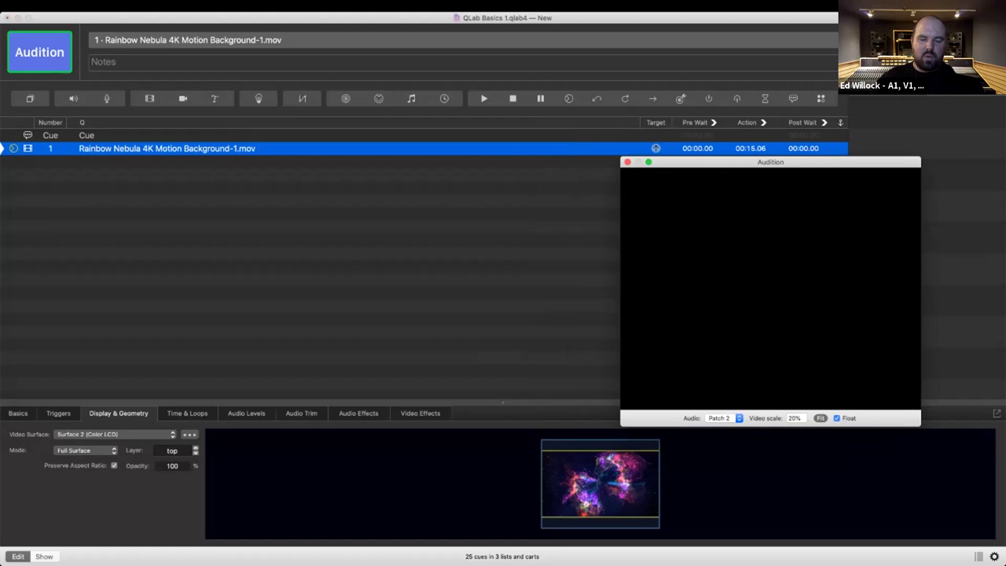
{"action": "left_click", "coordinate": [314, 148]}
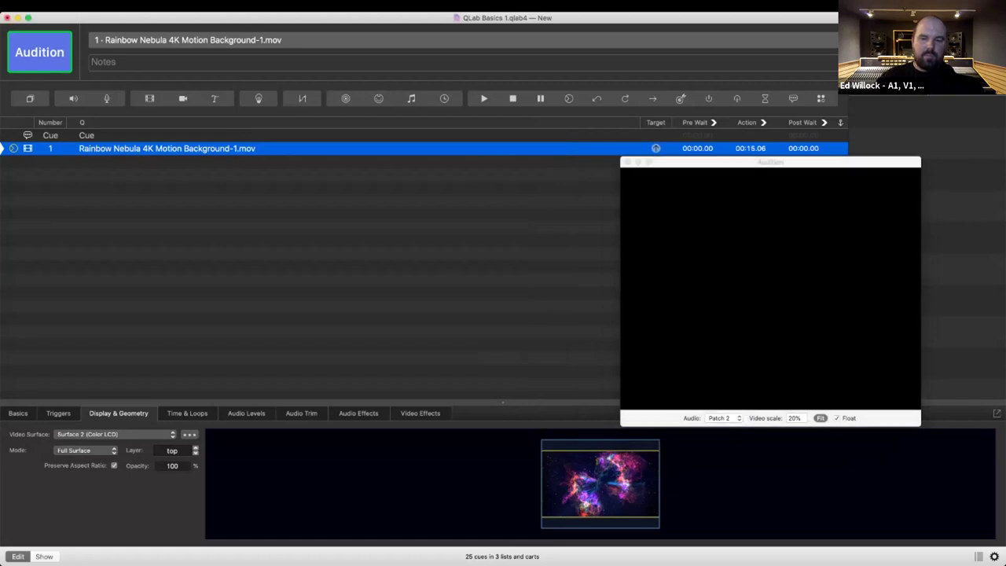
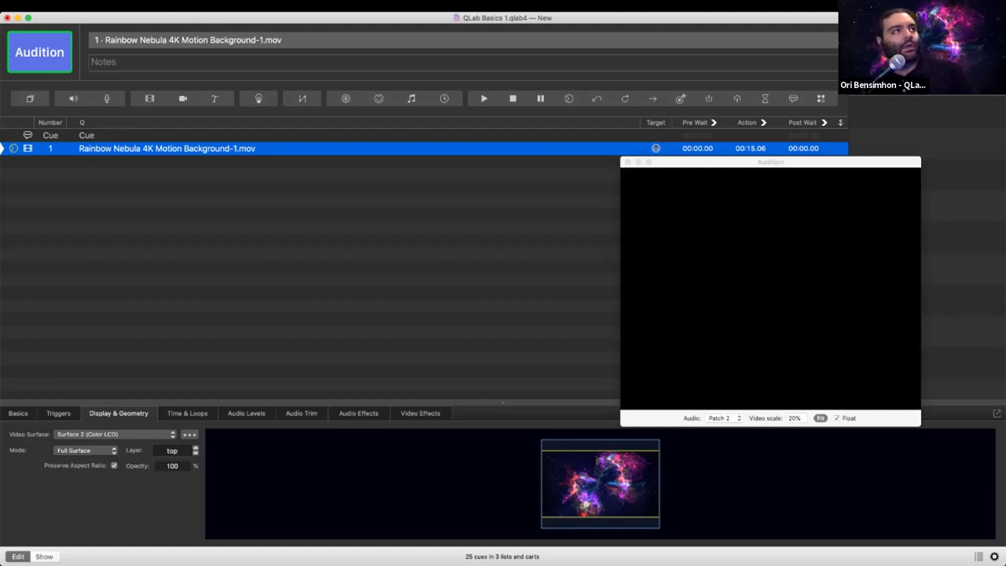
{"action": "key", "text": "Up"}
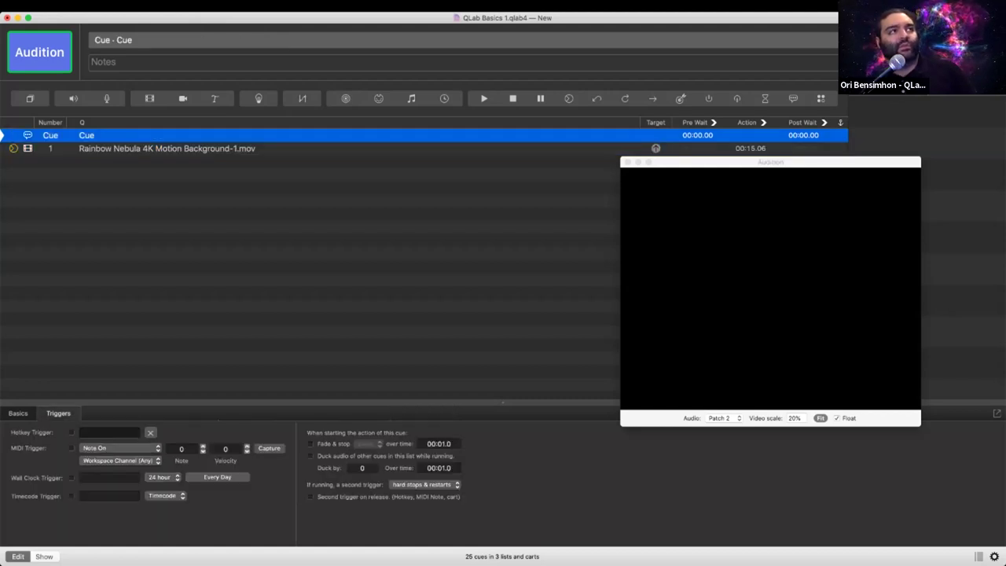
{"action": "key", "text": "Down"}
{"action": "key", "text": "Up"}
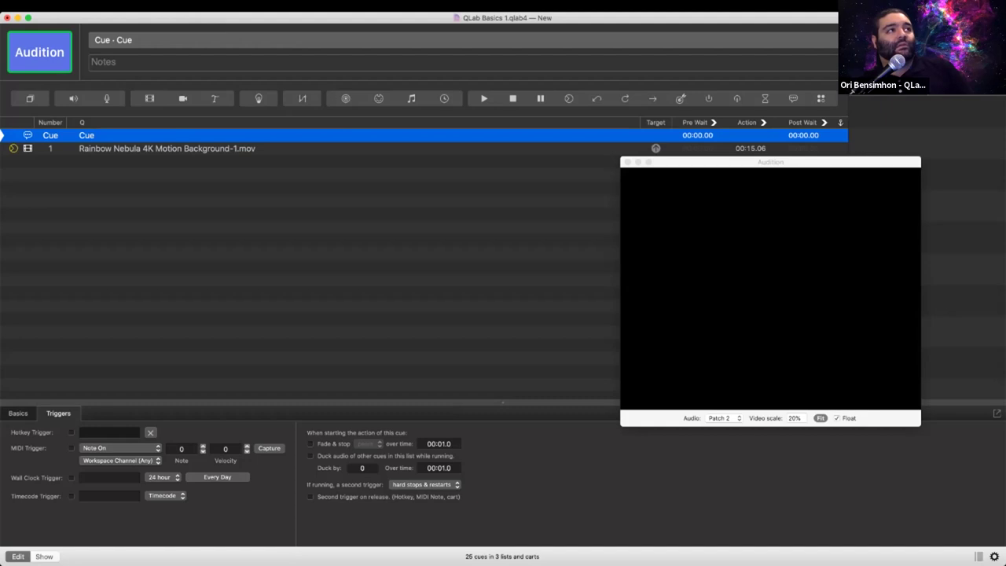
{"action": "left_click", "coordinate": [167, 148]}
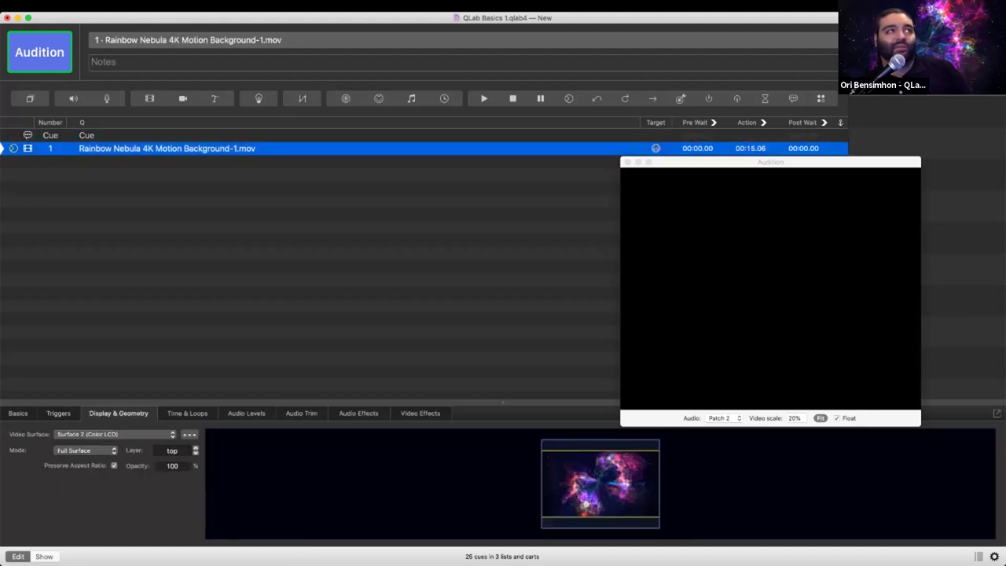
{"action": "left_click", "coordinate": [166, 135]}
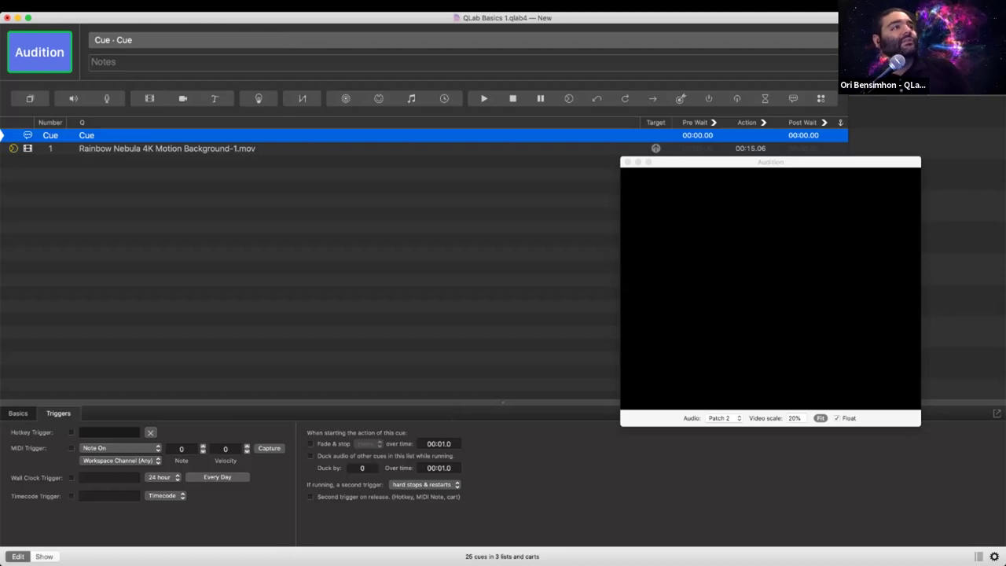
- Add a Text cue after the Rainbow Nebula video cue and replace its default text with "QLab Cues"
{"action": "left_click", "coordinate": [167, 149]}
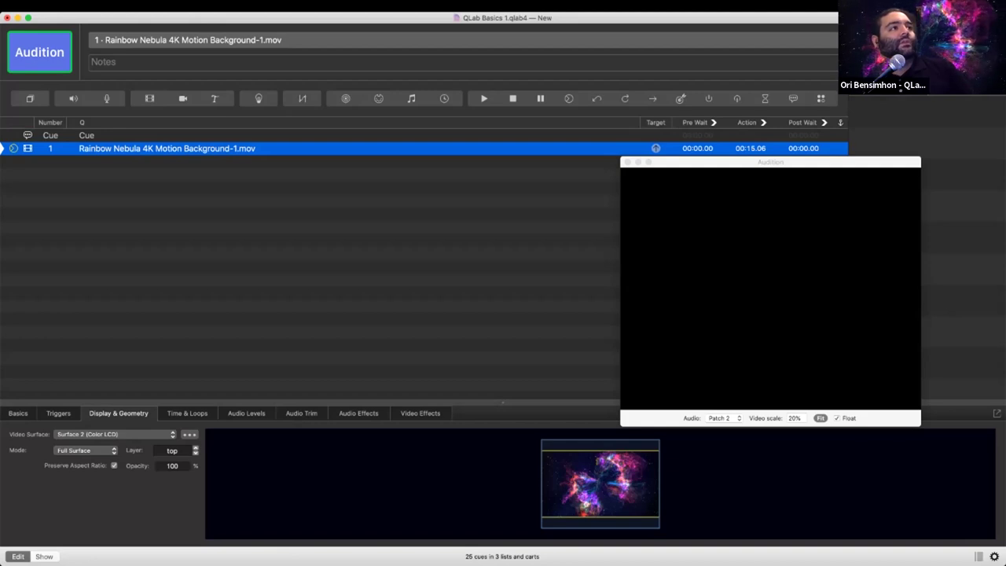
{"action": "left_click", "coordinate": [214, 99]}
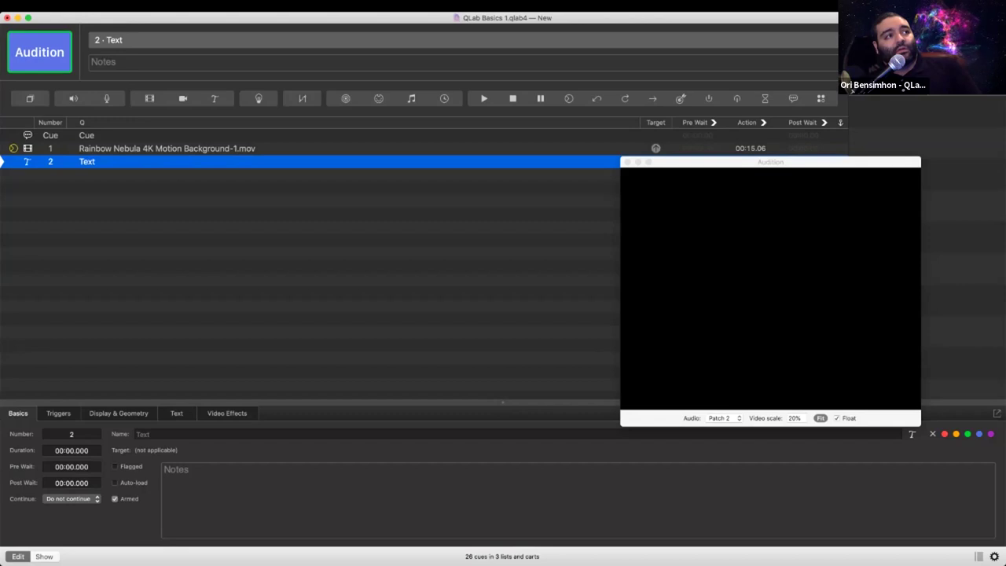
{"action": "left_click", "coordinate": [176, 414]}
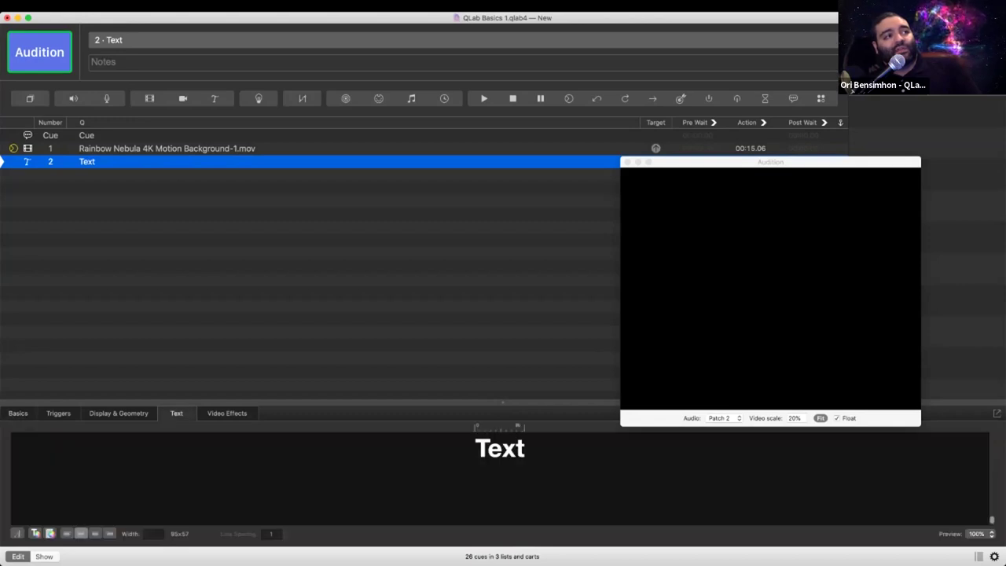
{"action": "double_click", "coordinate": [499, 448]}
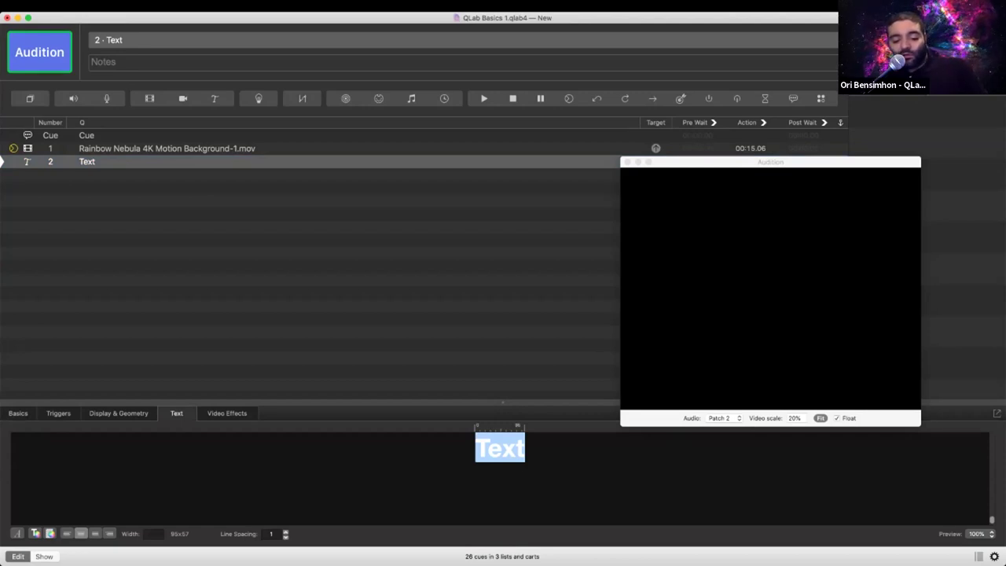
{"action": "type", "text": "Q"}
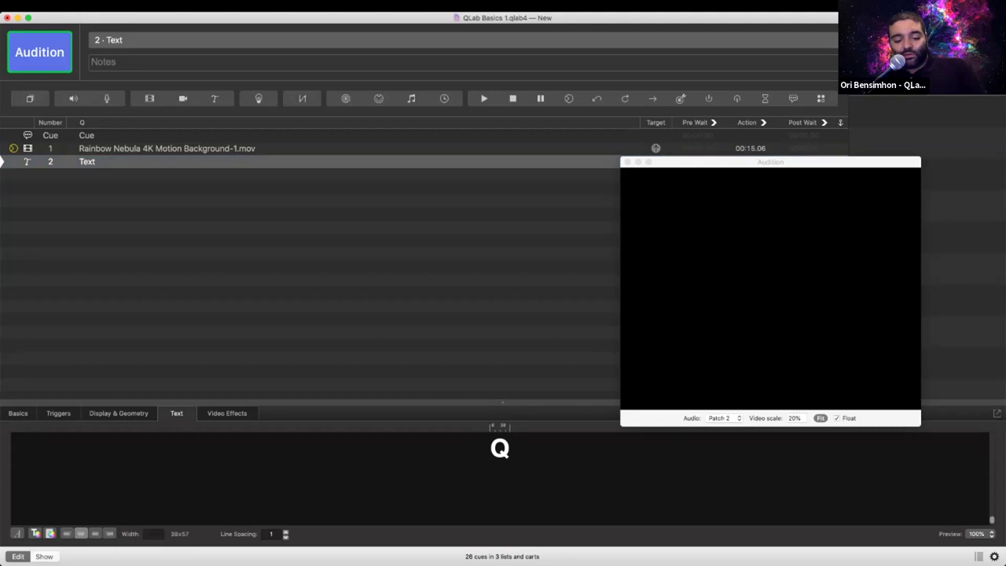
{"action": "type", "text": "Lab Cues"}
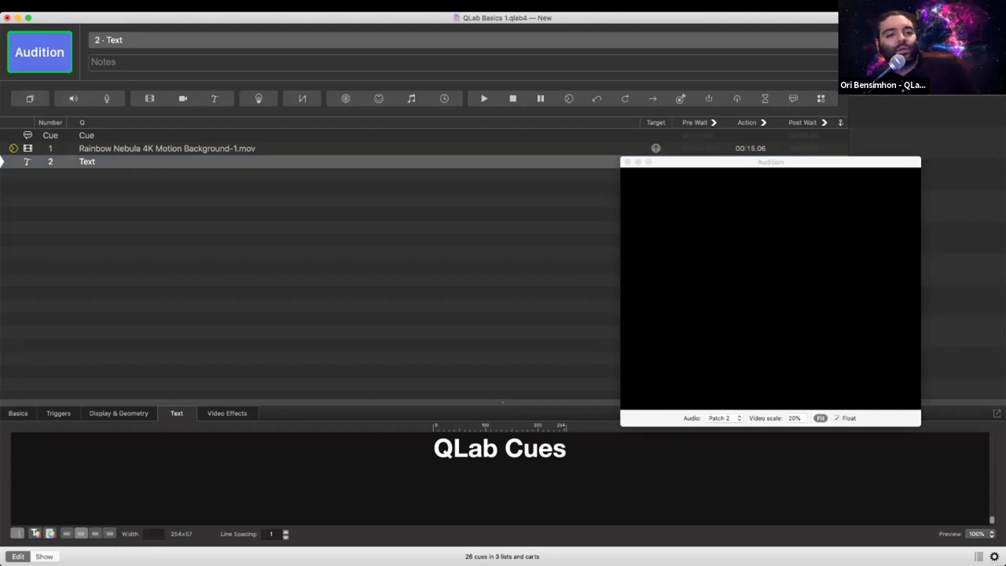
- Set the "QLab Cues" text's font to Courier with the Oblique typeface and close the font window
{"action": "key", "text": "super+t"}
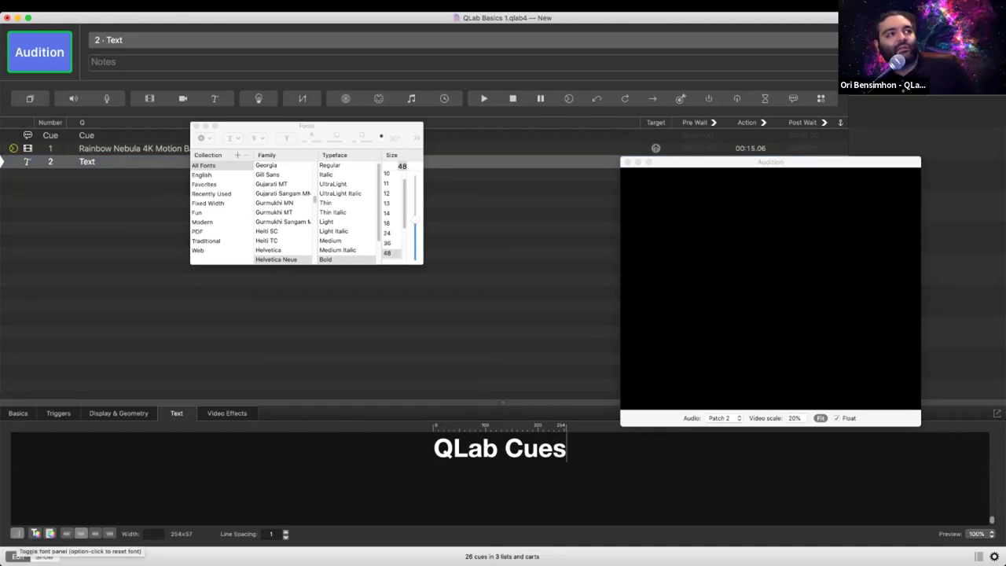
{"action": "left_click_drag", "start_coordinate": [306, 126], "coordinate": [348, 233]}
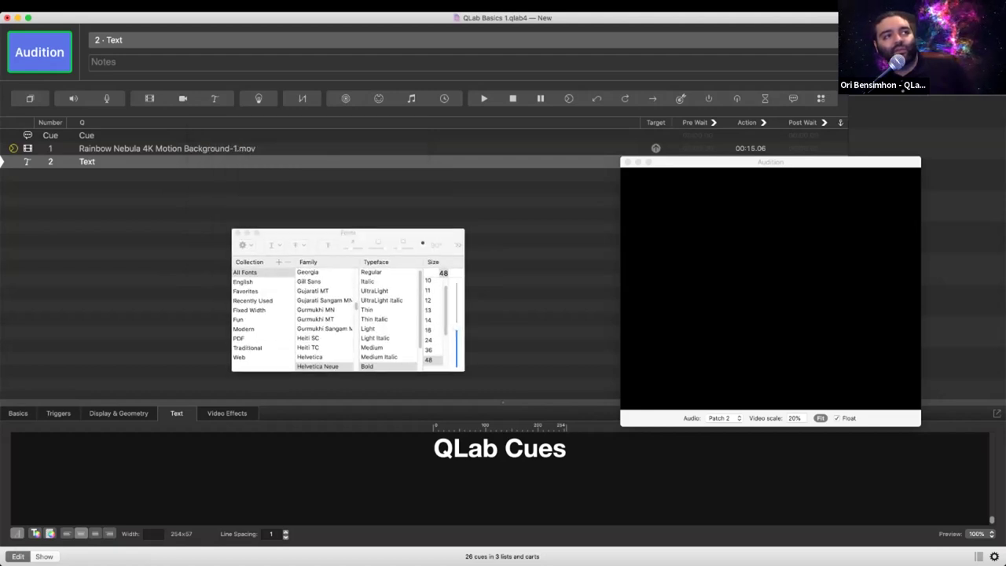
{"action": "scroll", "coordinate": [325, 318], "scroll_direction": "up", "scroll_amount": 4}
{"action": "scroll", "coordinate": [325, 318], "scroll_direction": "up", "scroll_amount": 4}
{"action": "left_click", "coordinate": [308, 327]}
{"action": "scroll", "coordinate": [325, 318], "scroll_direction": "up", "scroll_amount": 3}
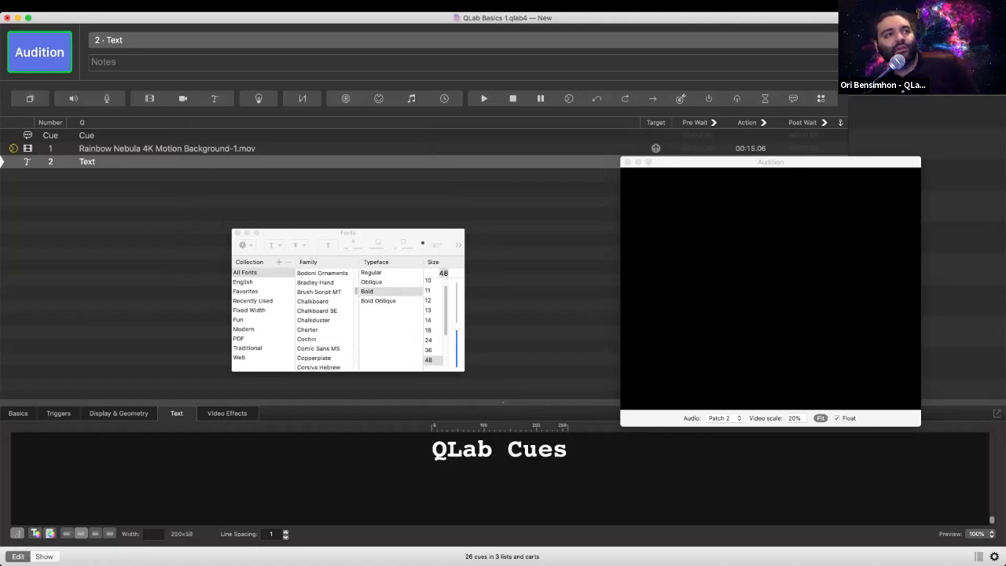
{"action": "left_click", "coordinate": [379, 301]}
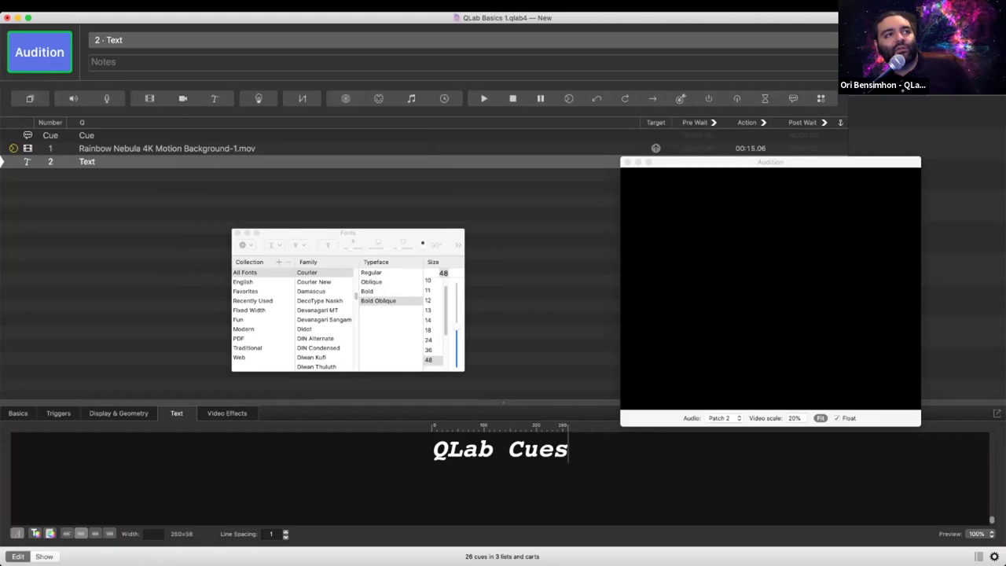
{"action": "left_click", "coordinate": [372, 282]}
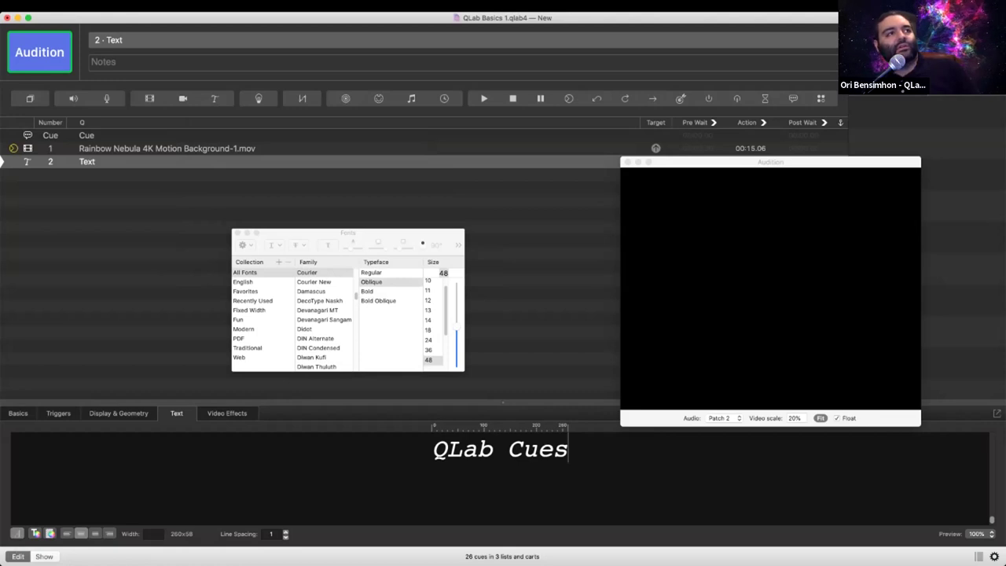
{"action": "left_click", "coordinate": [238, 232]}
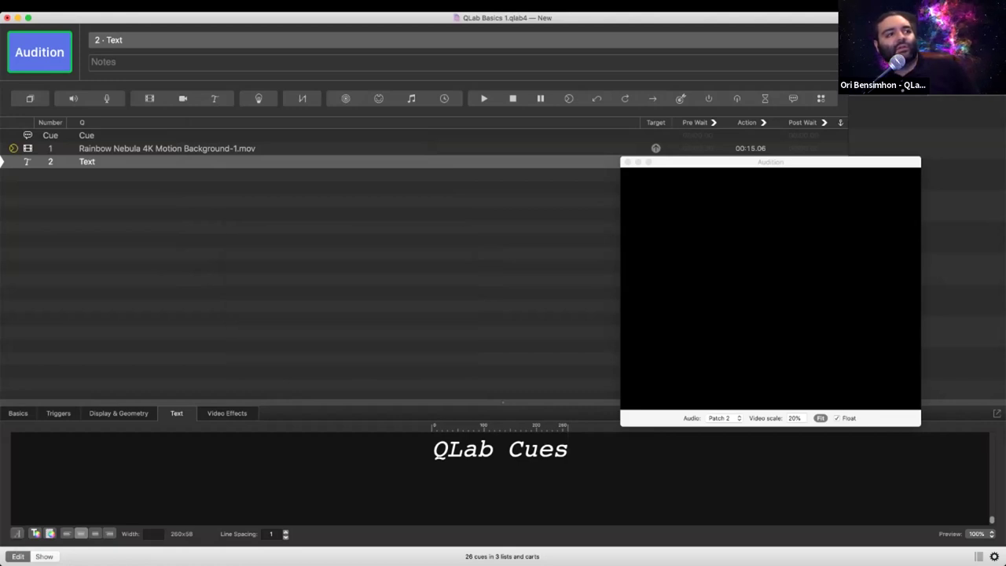
- Scale the text cue up to about 7.149 and play it over the Rainbow Nebula video in the audition preview
{"action": "left_click", "coordinate": [119, 413]}
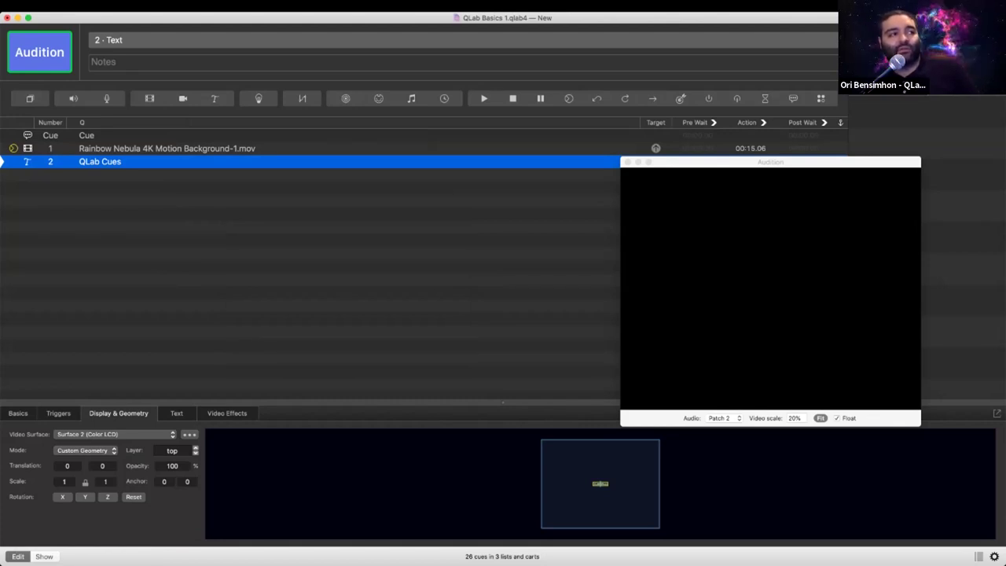
{"action": "left_click_drag", "start_coordinate": [65, 482], "coordinate": [136, 481]}
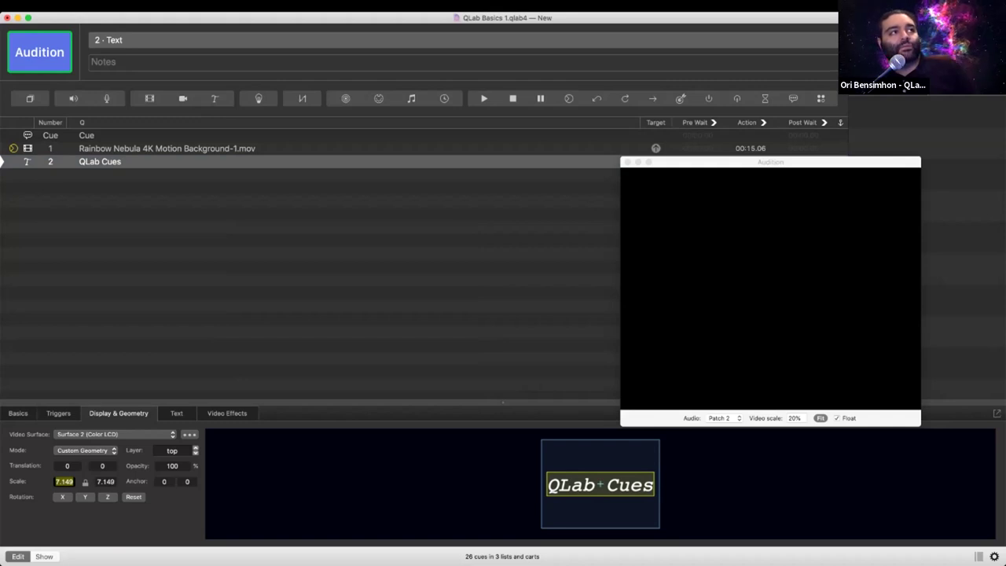
{"action": "left_click", "coordinate": [167, 148]}
{"action": "key", "text": "space"}
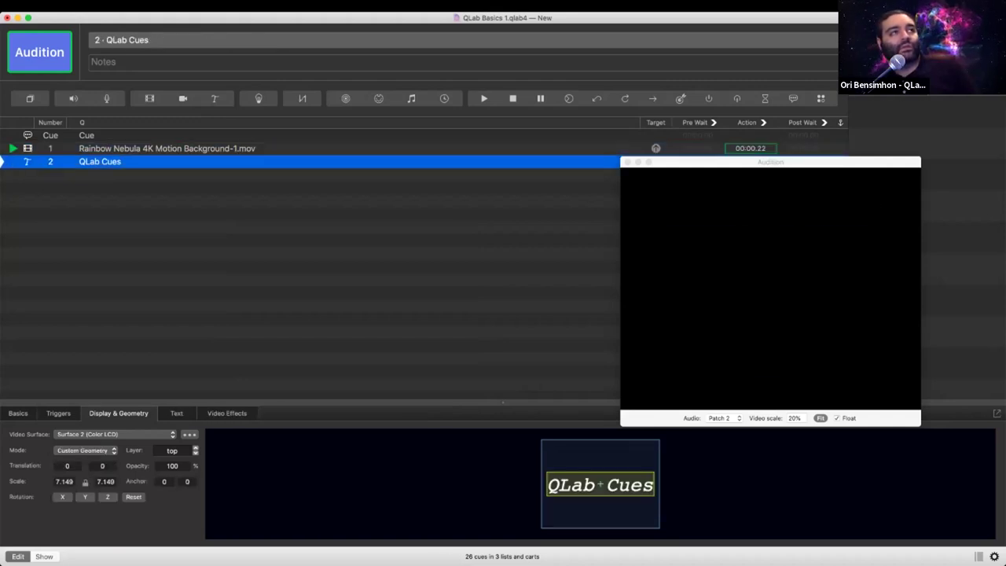
{"action": "key", "text": "space"}
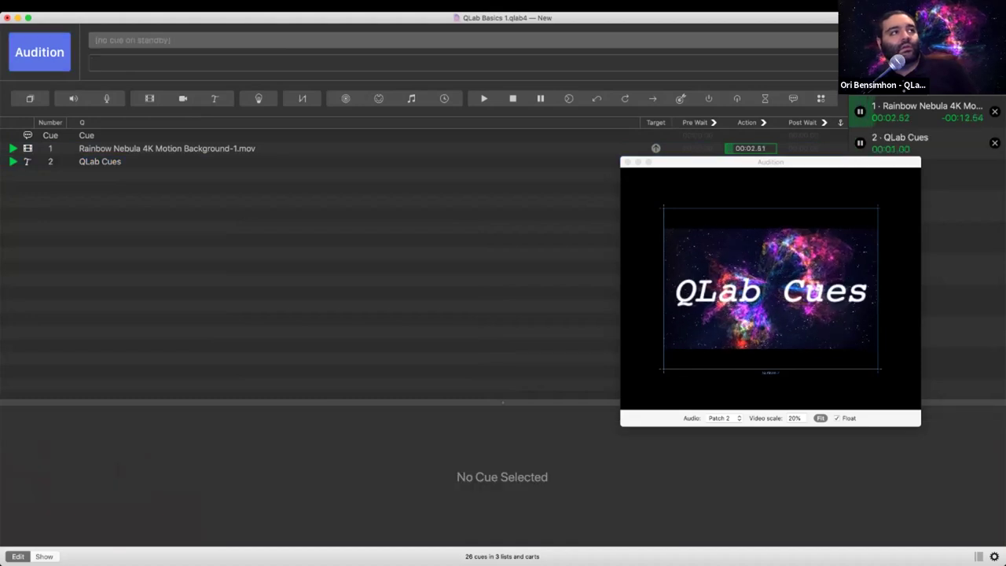
- Try a lower opacity on the running QLab Cues text cue and restore it to 100%
{"action": "left_click", "coordinate": [166, 162]}
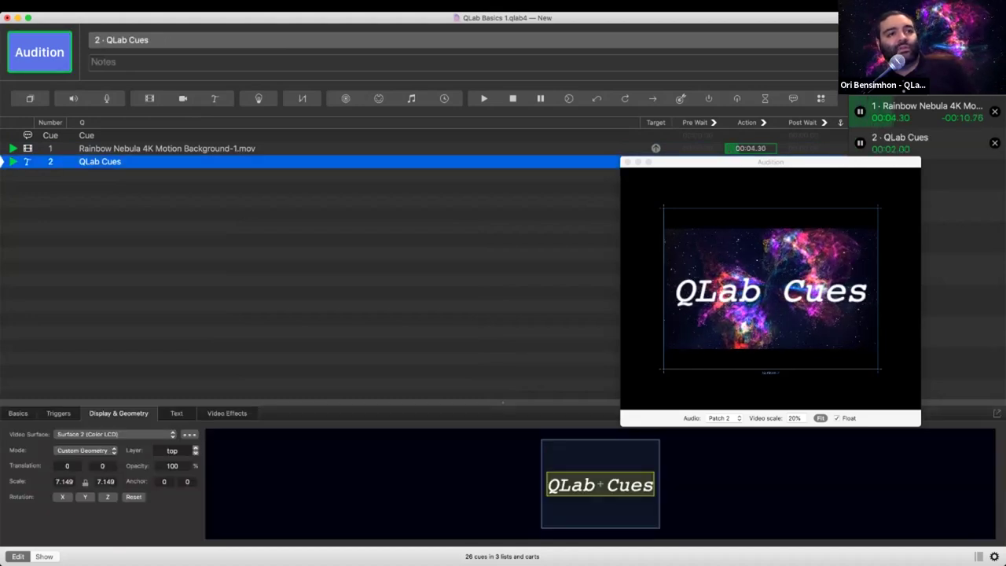
{"action": "mouse_move", "coordinate": [600, 485]}
{"action": "left_mouse_down"}
{"action": "mouse_move", "coordinate": [609, 465]}
{"action": "mouse_move", "coordinate": [588, 482]}
{"action": "mouse_move", "coordinate": [610, 498]}
{"action": "mouse_move", "coordinate": [581, 509]}
{"action": "mouse_move", "coordinate": [588, 487]}
{"action": "mouse_move", "coordinate": [573, 480]}
{"action": "mouse_move", "coordinate": [615, 474]}
{"action": "mouse_move", "coordinate": [599, 507]}
{"action": "mouse_move", "coordinate": [588, 506]}
{"action": "mouse_move", "coordinate": [600, 484]}
{"action": "left_mouse_up"}
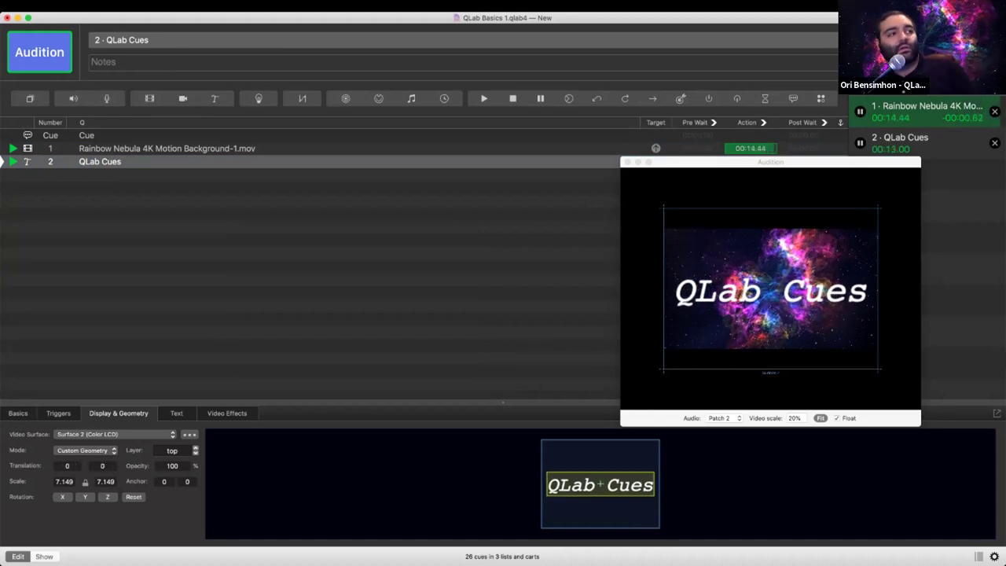
{"action": "left_click", "coordinate": [172, 466]}
{"action": "type", "text": "8"}
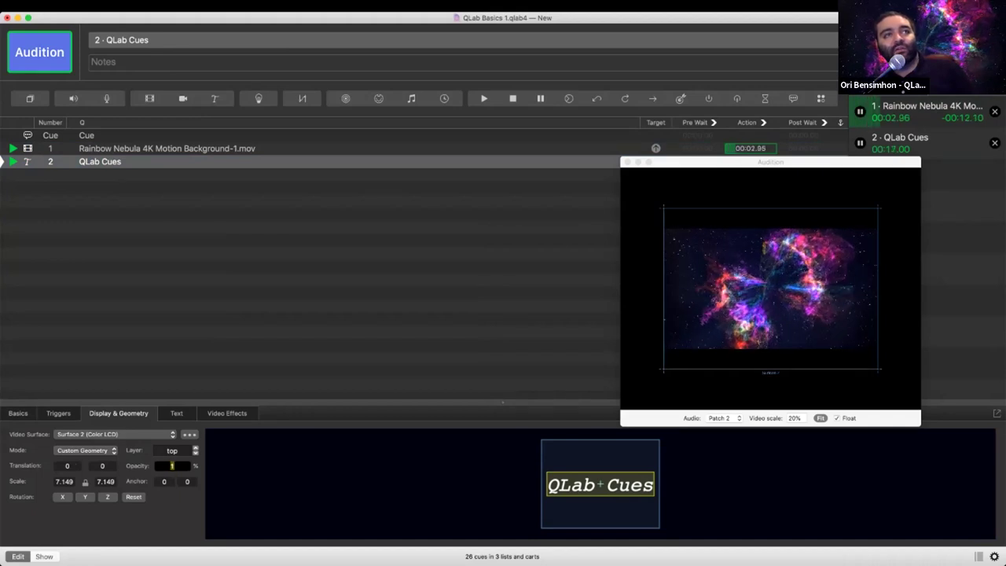
{"action": "type", "text": "100"}
{"action": "key", "text": "Return"}
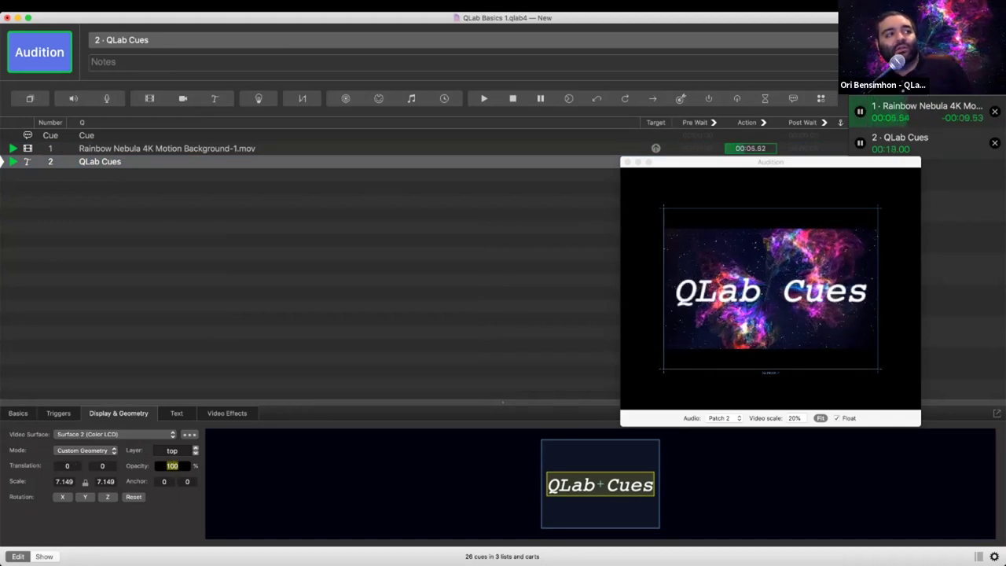
- Shift the text cue's translation to about -5.1, -48.7 and rotate it slightly about the Z axis
{"action": "mouse_move", "coordinate": [67, 466]}
{"action": "left_mouse_down"}
{"action": "mouse_move", "coordinate": [67, 531]}
{"action": "mouse_move", "coordinate": [68, 484]}
{"action": "left_mouse_up"}
{"action": "left_click_drag", "start_coordinate": [586, 485], "coordinate": [600, 485]}
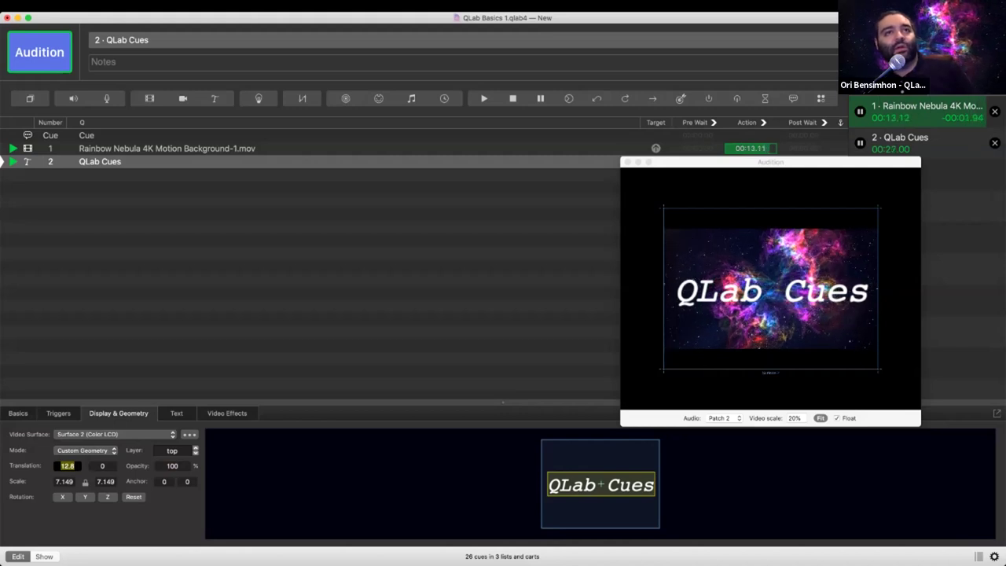
{"action": "mouse_move", "coordinate": [600, 484]}
{"action": "left_mouse_down"}
{"action": "mouse_move", "coordinate": [564, 490]}
{"action": "mouse_move", "coordinate": [652, 464]}
{"action": "mouse_move", "coordinate": [552, 480]}
{"action": "mouse_move", "coordinate": [613, 508]}
{"action": "mouse_move", "coordinate": [599, 488]}
{"action": "left_mouse_up"}
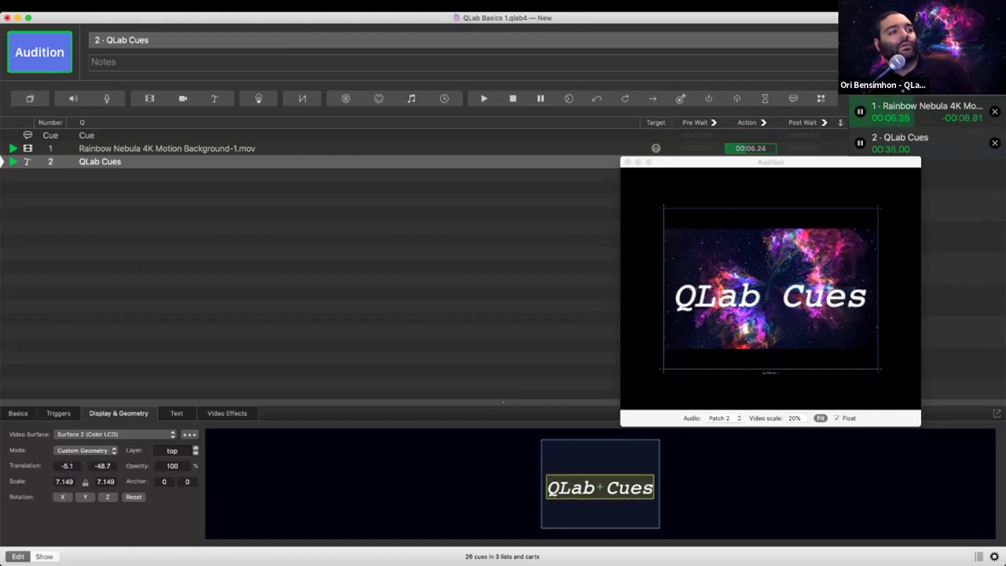
{"action": "left_click", "coordinate": [108, 496]}
{"action": "left_click_drag", "start_coordinate": [107, 475], "coordinate": [108, 496]}
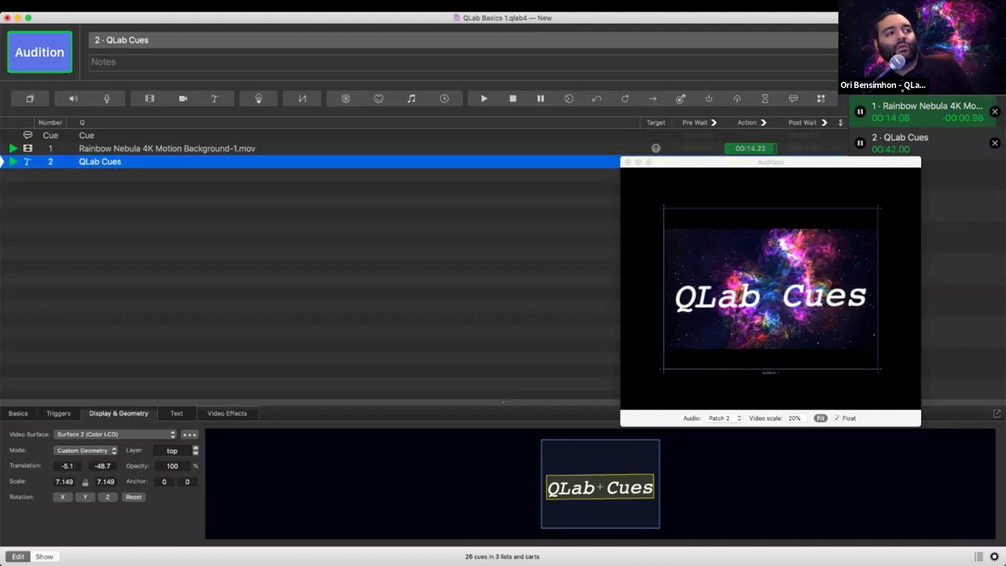
- Examine the video effects available for the text cue without applying one, and return to its geometry settings
{"action": "left_click", "coordinate": [227, 414]}
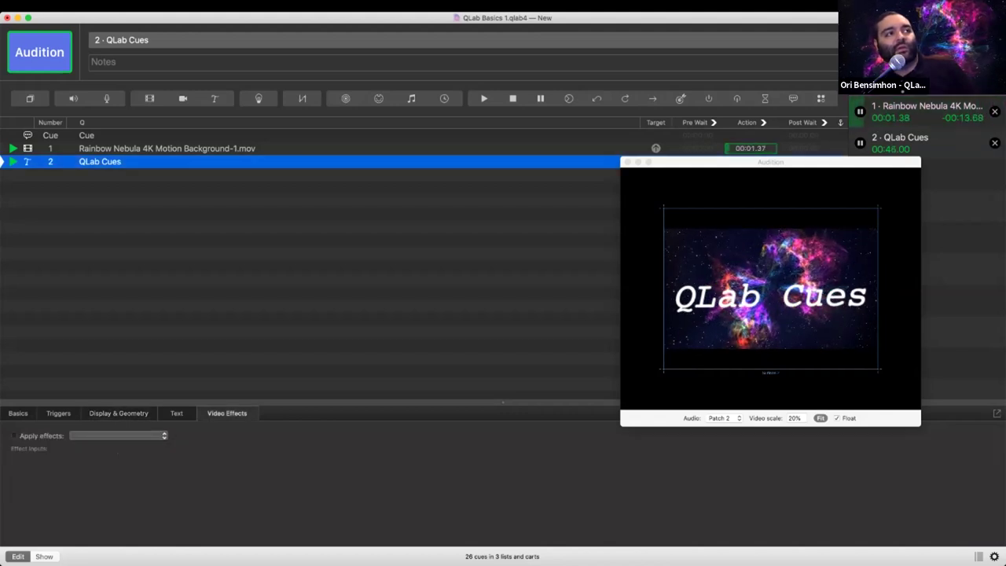
{"action": "left_click", "coordinate": [118, 435]}
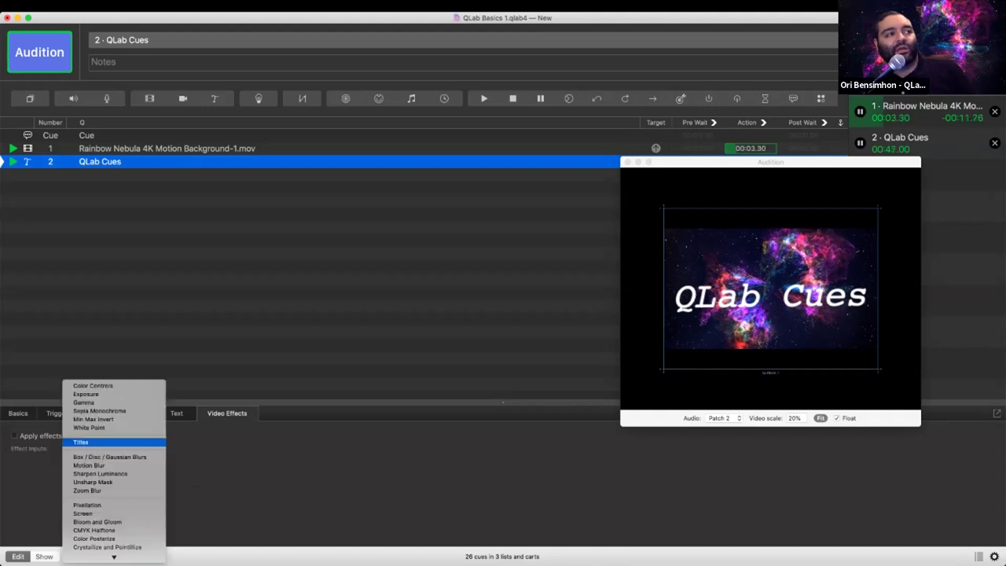
{"action": "scroll", "coordinate": [113, 542], "scroll_direction": "down", "scroll_amount": 5}
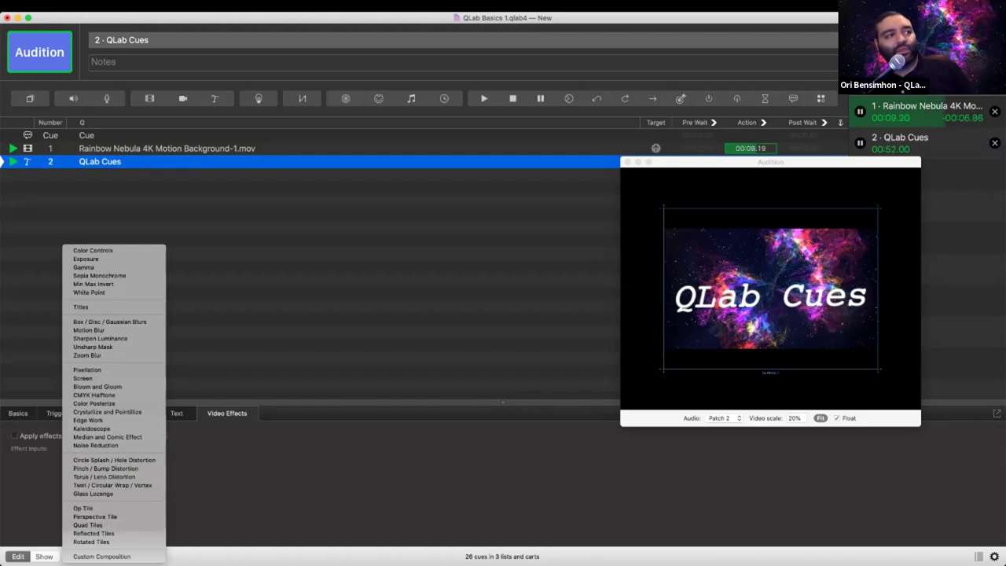
{"action": "key", "text": "Escape"}
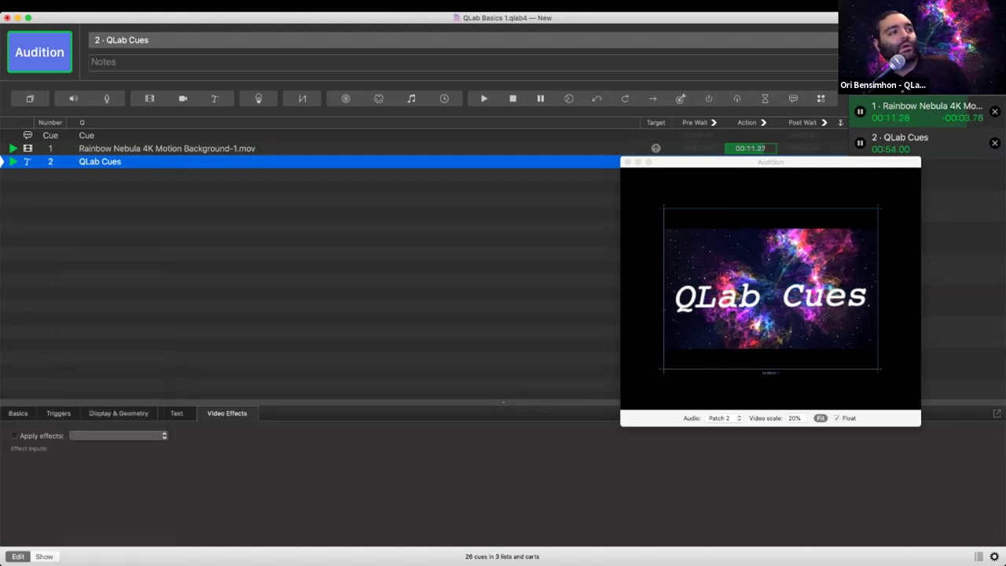
{"action": "left_click", "coordinate": [119, 413]}
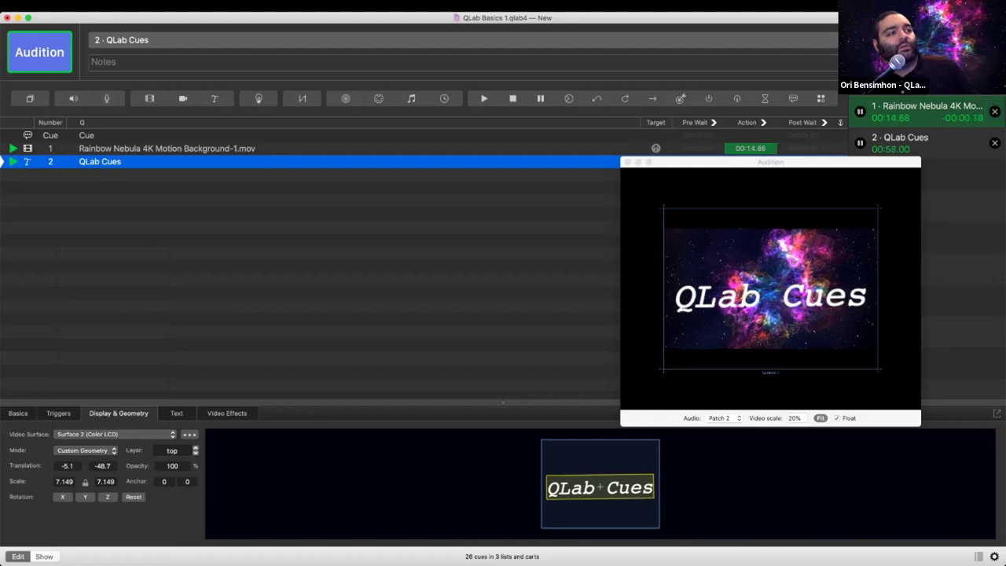
- Move the audition preview down clear of the cue list and stop all running cues
{"action": "left_click", "coordinate": [64, 481]}
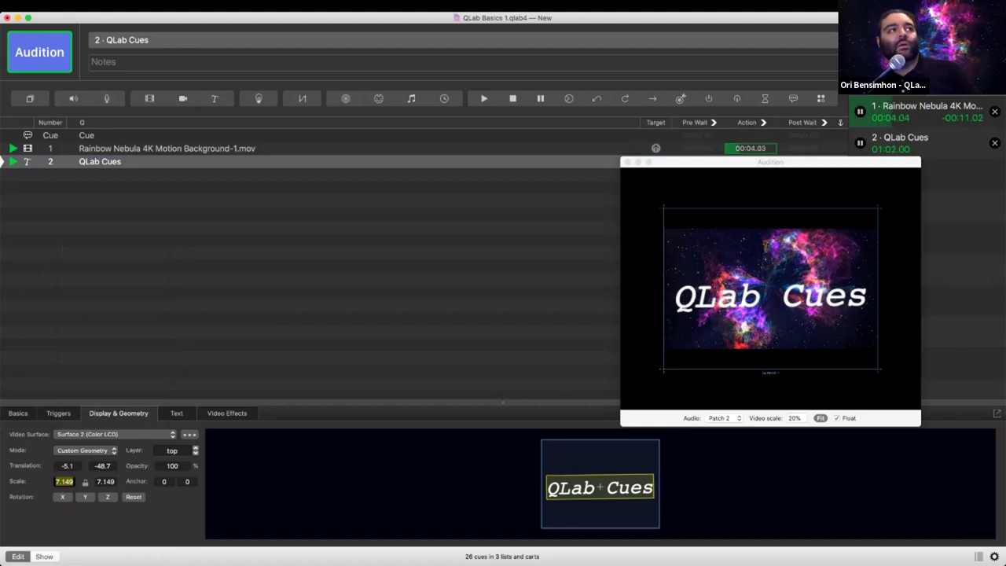
{"action": "left_click", "coordinate": [314, 282]}
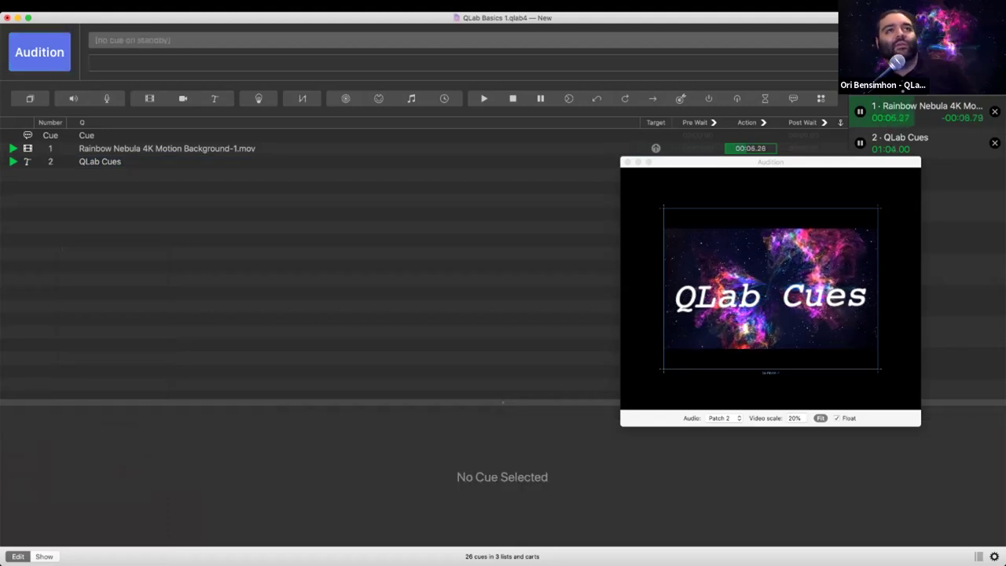
{"action": "left_click_drag", "start_coordinate": [770, 161], "coordinate": [807, 265]}
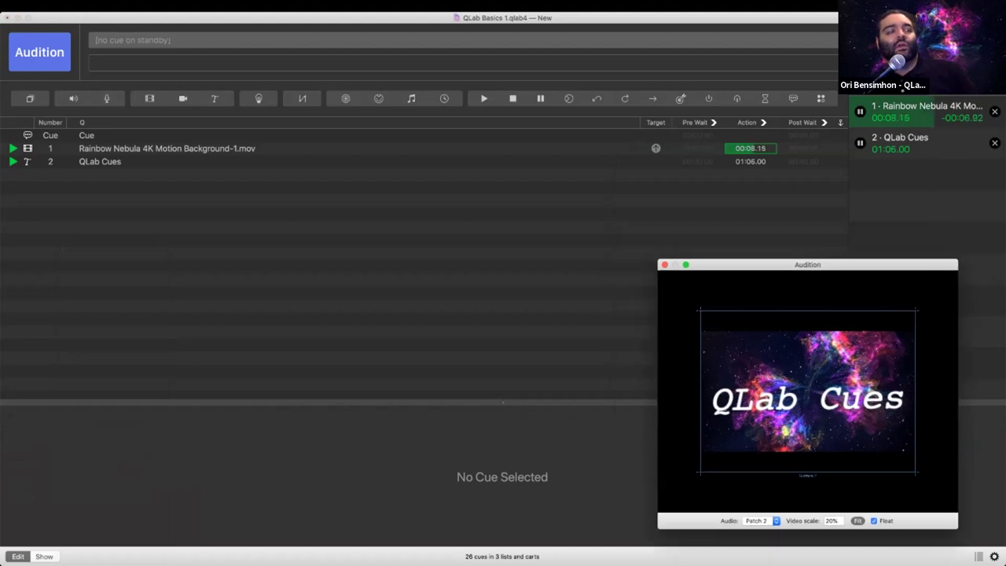
{"action": "key", "text": "Escape"}
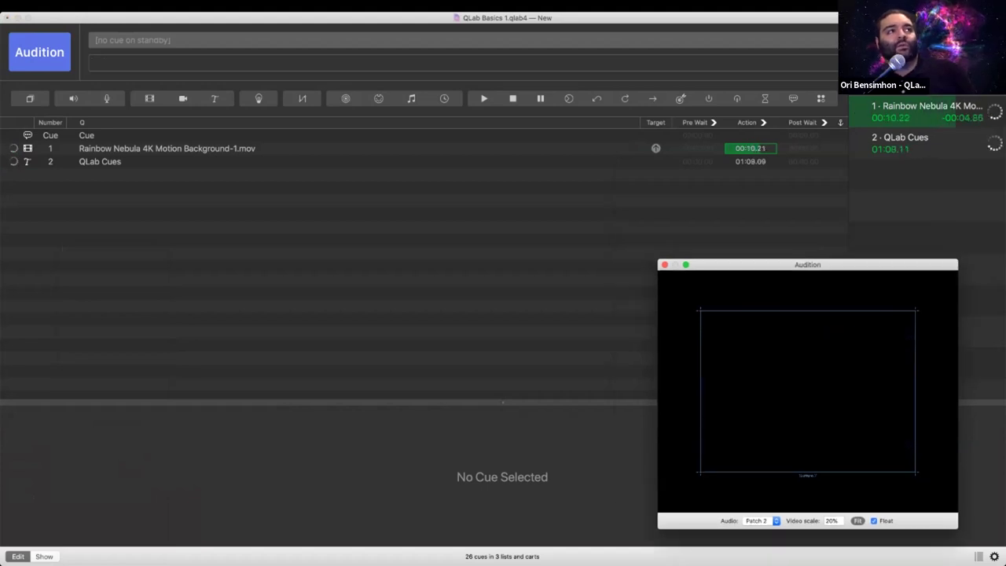
- Run the Rainbow Nebula video cue and the QLab Cues text cue one after the other in the audition preview
{"action": "left_click", "coordinate": [166, 148]}
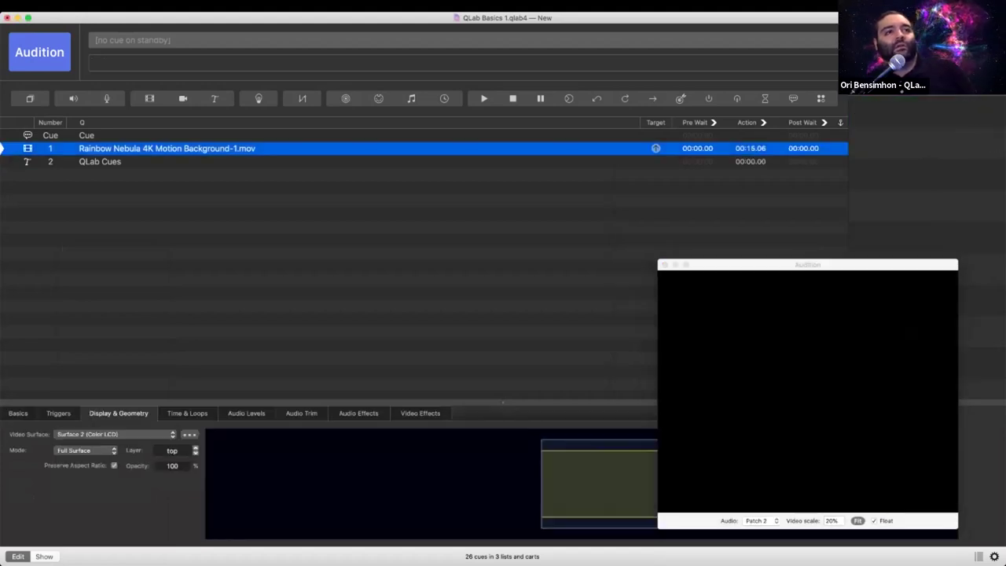
{"action": "key", "text": "space"}
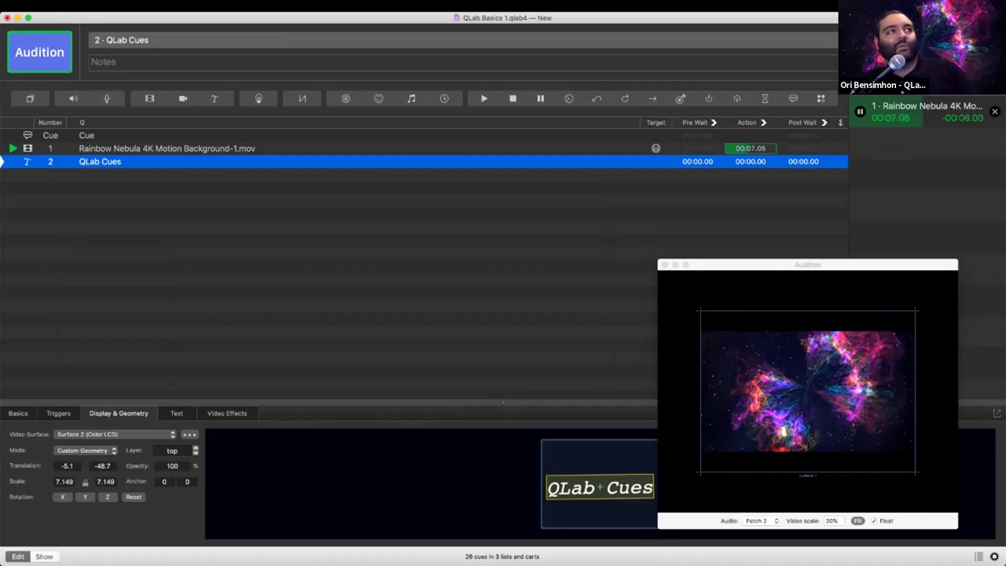
{"action": "key", "text": "space"}
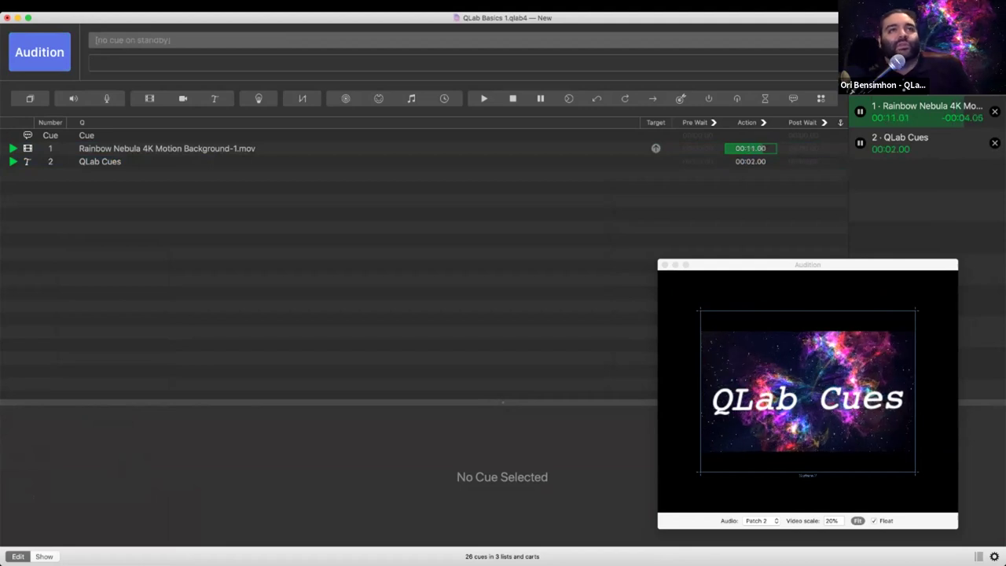
- Try Auto Continue and Auto Follow as the Rainbow Nebula video cue's continue mode, ending on Auto Continue
{"action": "left_click", "coordinate": [841, 150]}
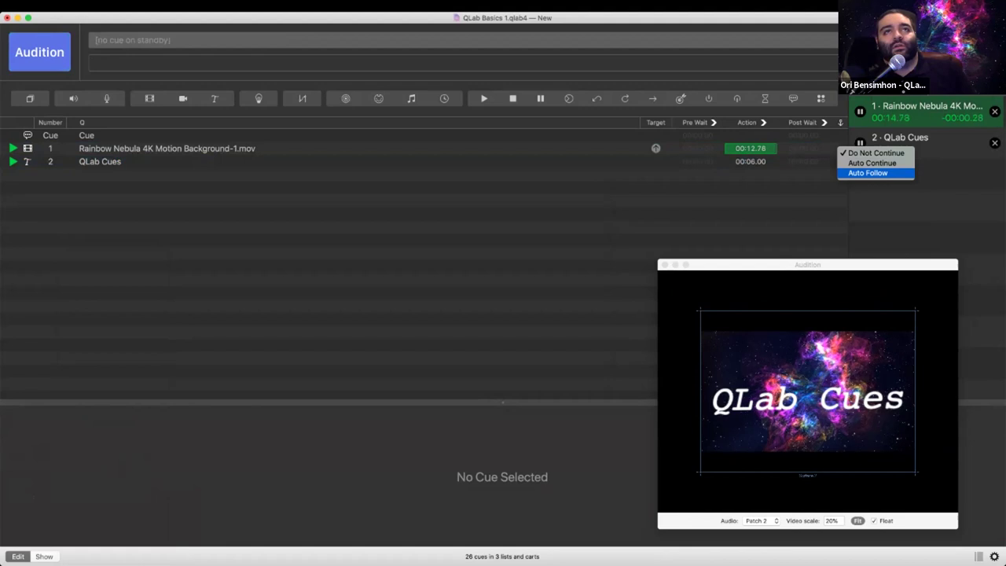
{"action": "key", "text": "Return"}
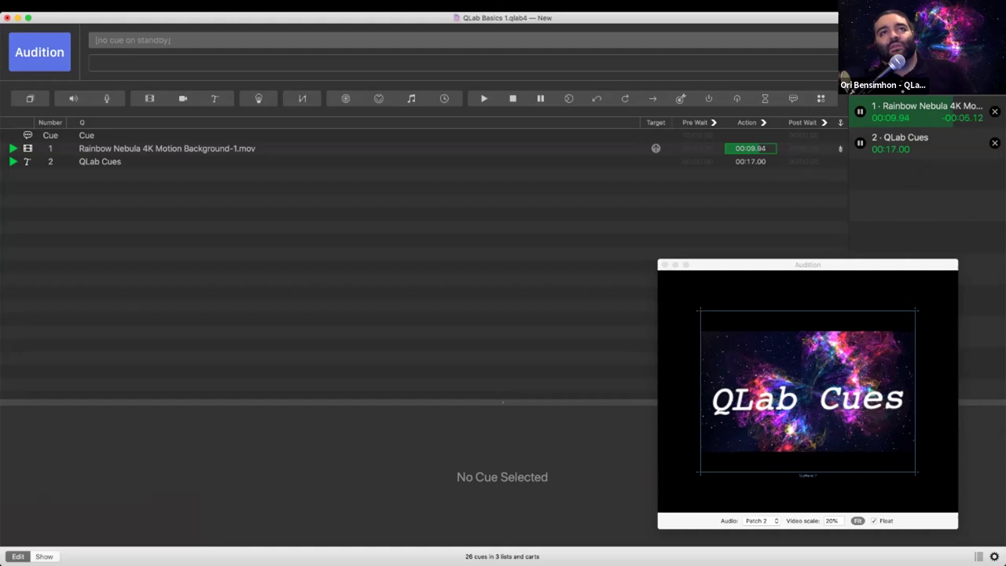
{"action": "left_click", "coordinate": [839, 150]}
{"action": "key", "text": "Return"}
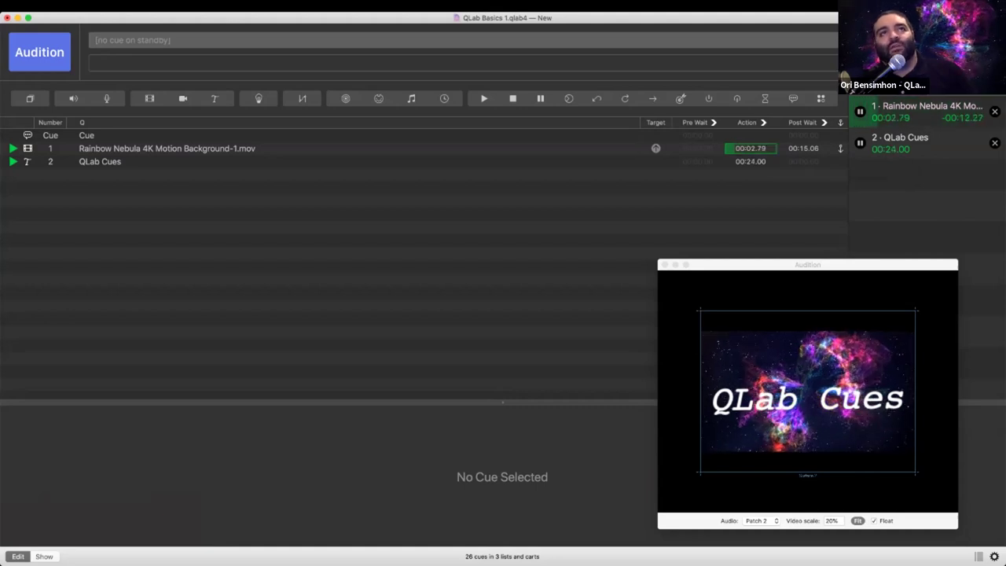
{"action": "left_click", "coordinate": [840, 149]}
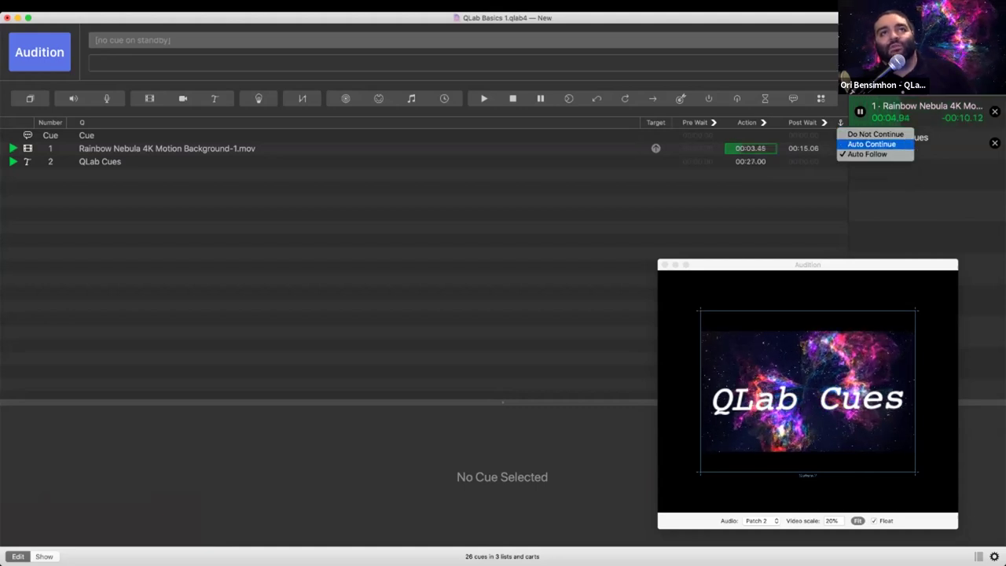
{"action": "left_click", "coordinate": [870, 144]}
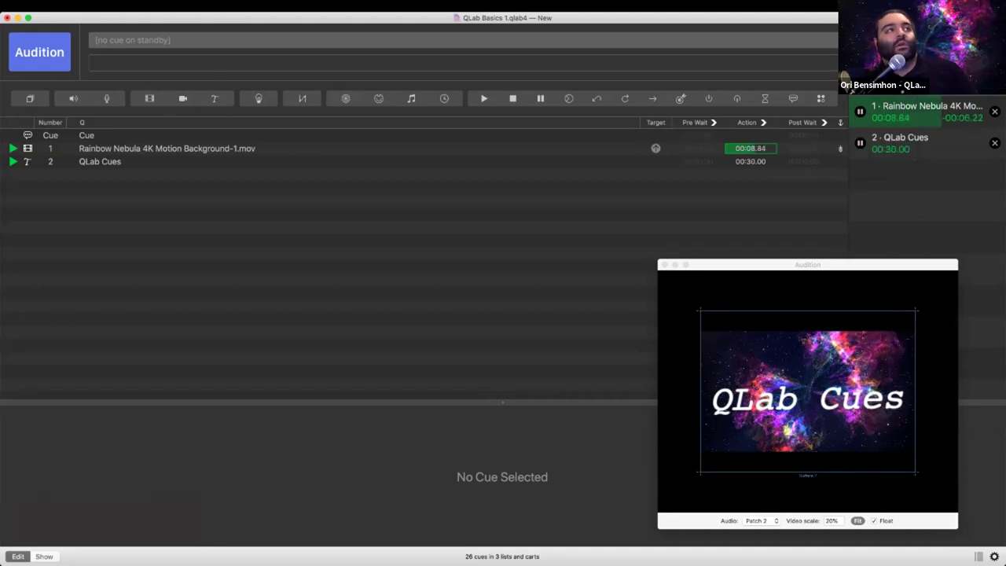
- Restart playback from the Rainbow Nebula video cue to test Auto Continue, and return its continue mode to Do Not Continue
{"action": "key", "text": "Escape"}
{"action": "left_click", "coordinate": [167, 148]}
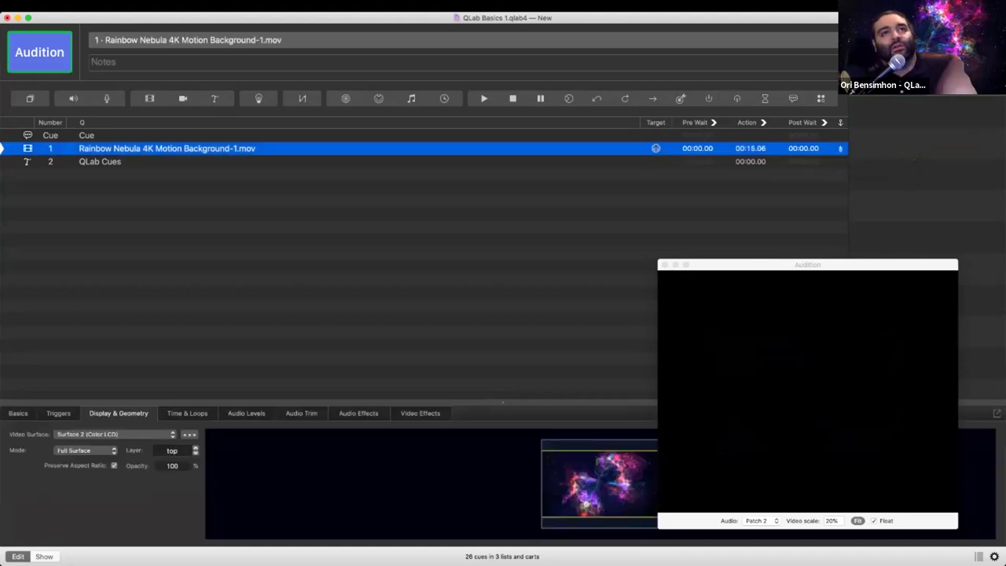
{"action": "key", "text": "space"}
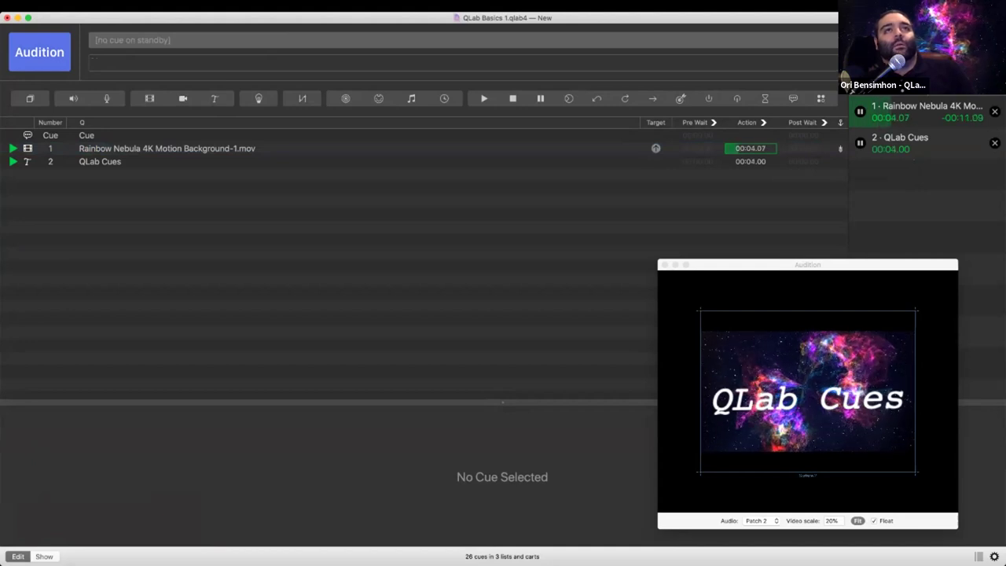
{"action": "left_click", "coordinate": [840, 149]}
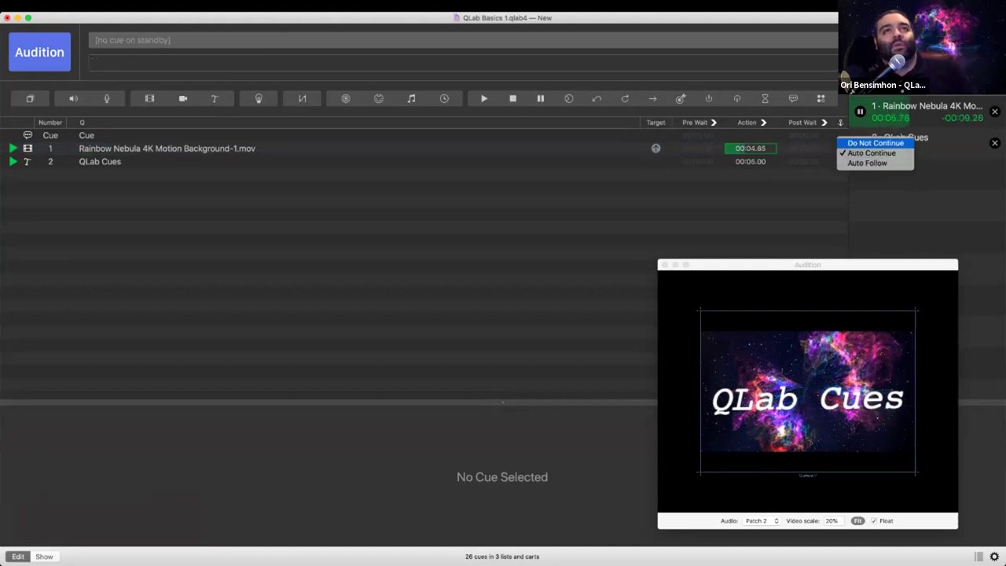
{"action": "left_click", "coordinate": [864, 144]}
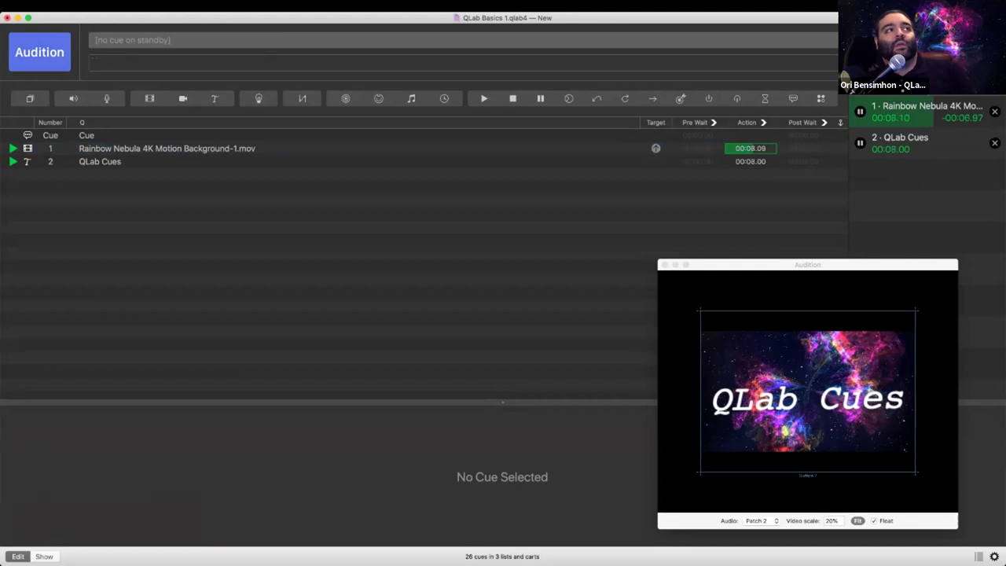
- Add an empty group cue and place the Rainbow Nebula video cue below the QLab Cues text cue
{"action": "left_click", "coordinate": [167, 148]}
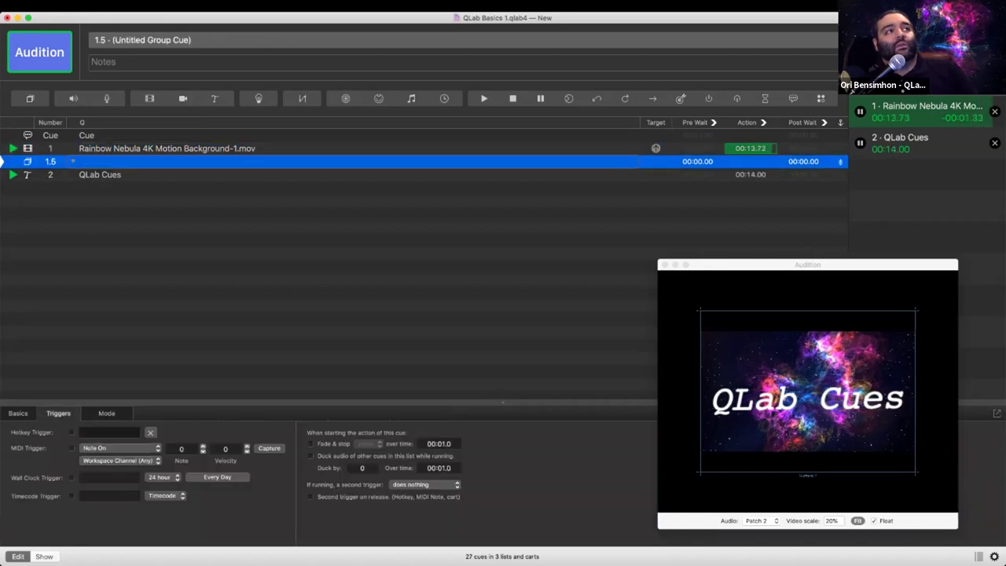
{"action": "left_click_drag", "start_coordinate": [166, 148], "coordinate": [175, 152]}
{"action": "left_click_drag", "start_coordinate": [663, 151], "coordinate": [662, 180]}
- Move the QLab Cues text cue and the Rainbow Nebula video cue together into the group cue
{"action": "left_click", "coordinate": [99, 161]}
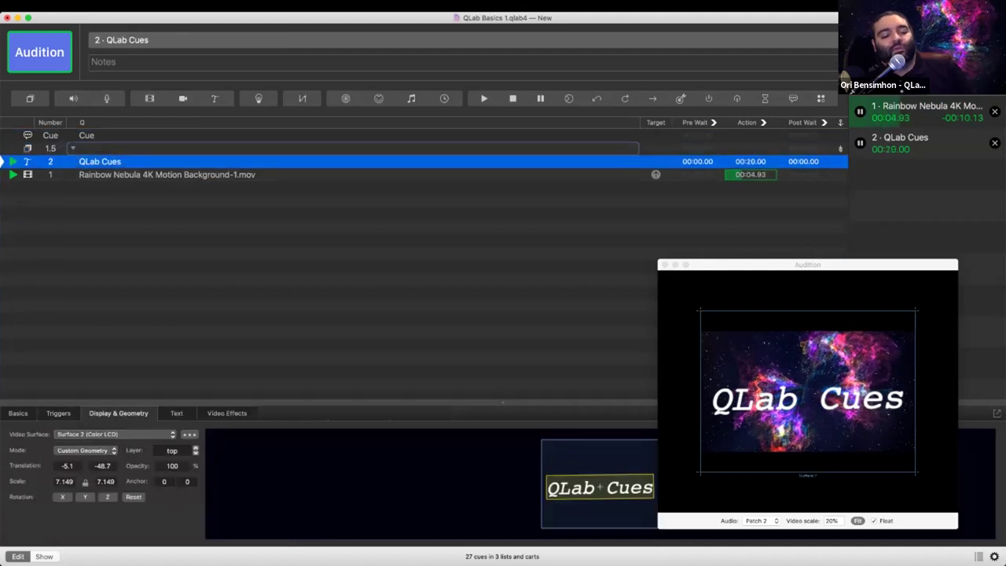
{"action": "left_click", "coordinate": [167, 175], "text": "shift"}
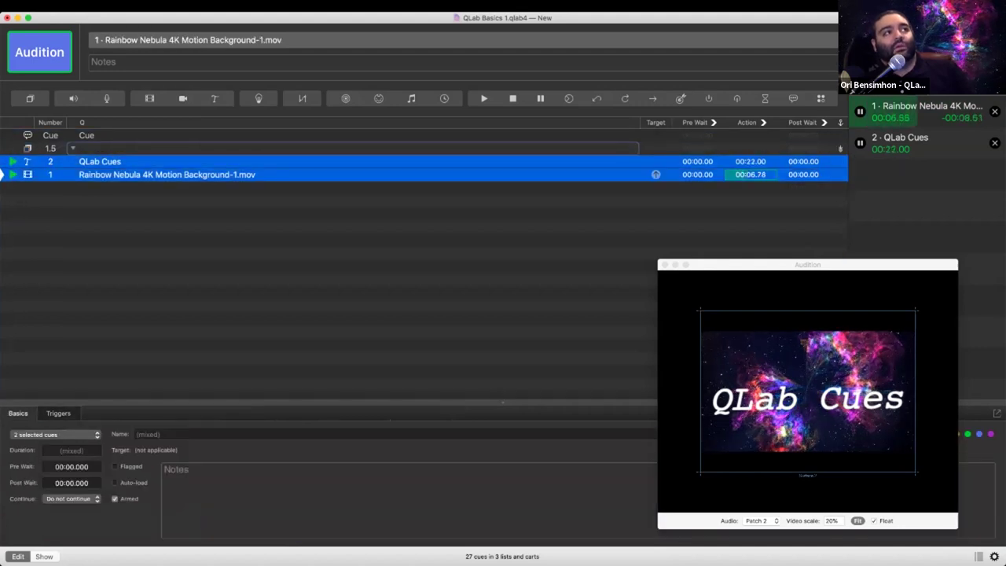
{"action": "left_click_drag", "start_coordinate": [178, 162], "coordinate": [167, 148]}
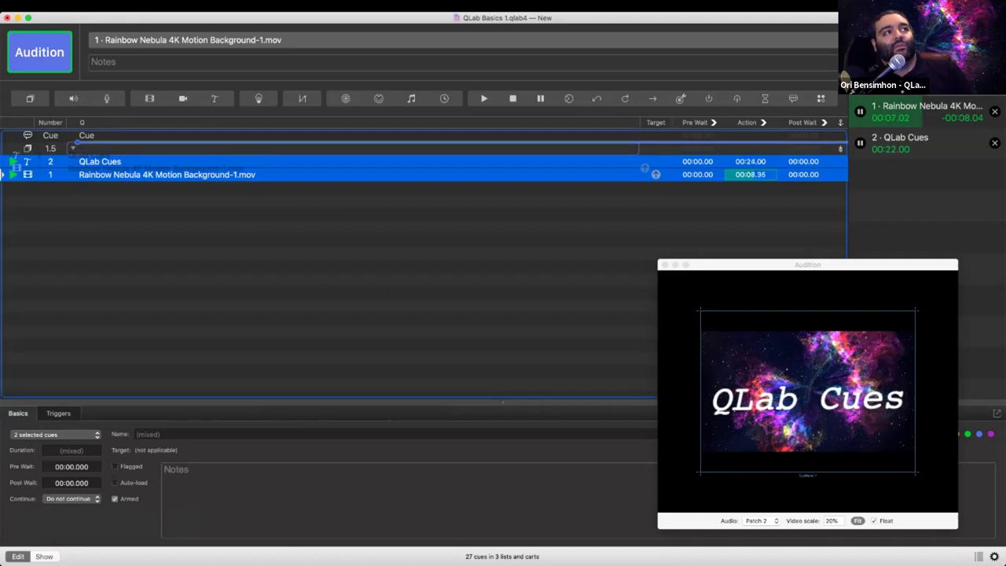
{"action": "left_click_drag", "start_coordinate": [8, 161], "coordinate": [10, 161]}
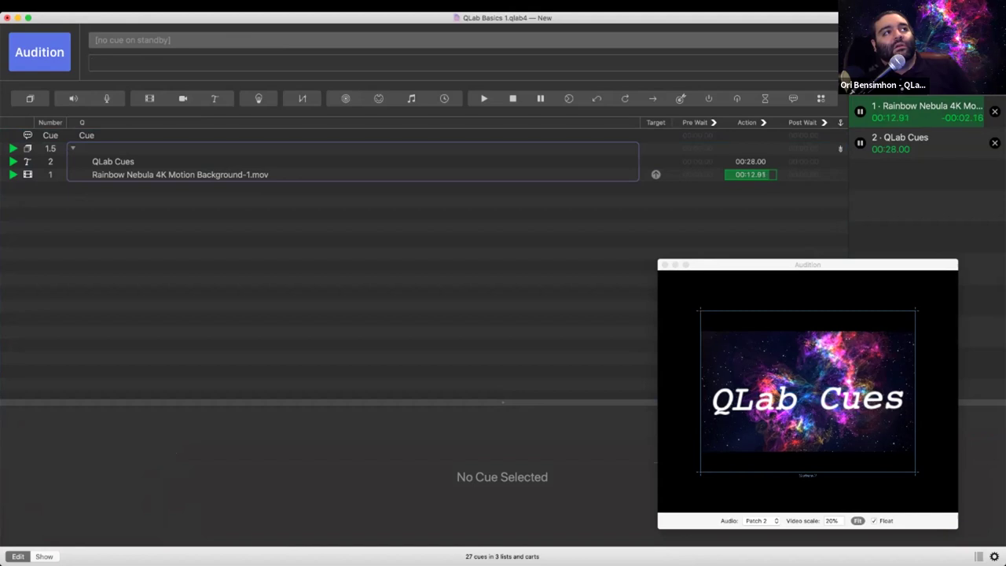
- Name the group cue demo, and collapse and re-expand its contents
{"action": "double_click", "coordinate": [166, 149]}
{"action": "type", "text": "demo"}
{"action": "key", "text": "Return"}
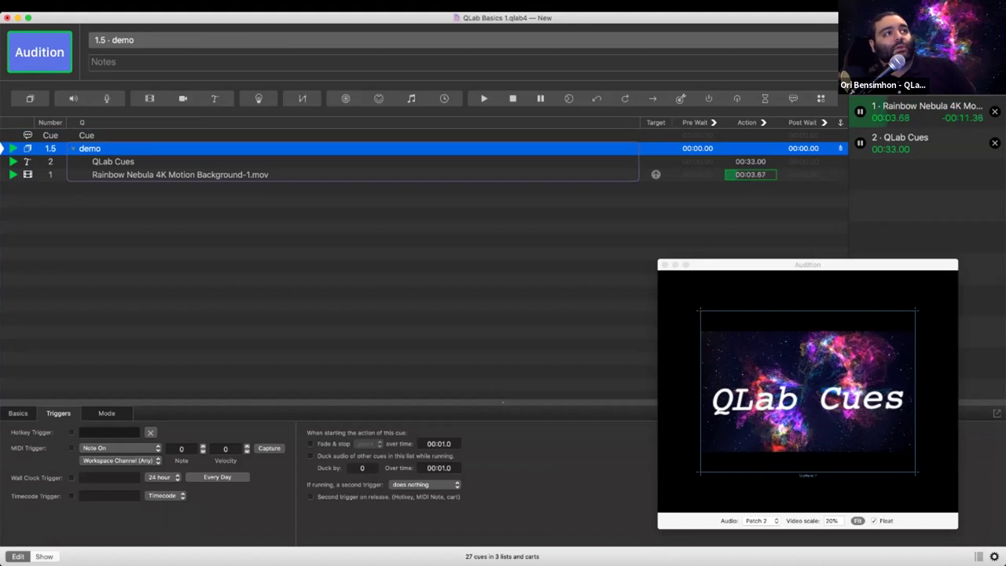
{"action": "key", "text": "Left"}
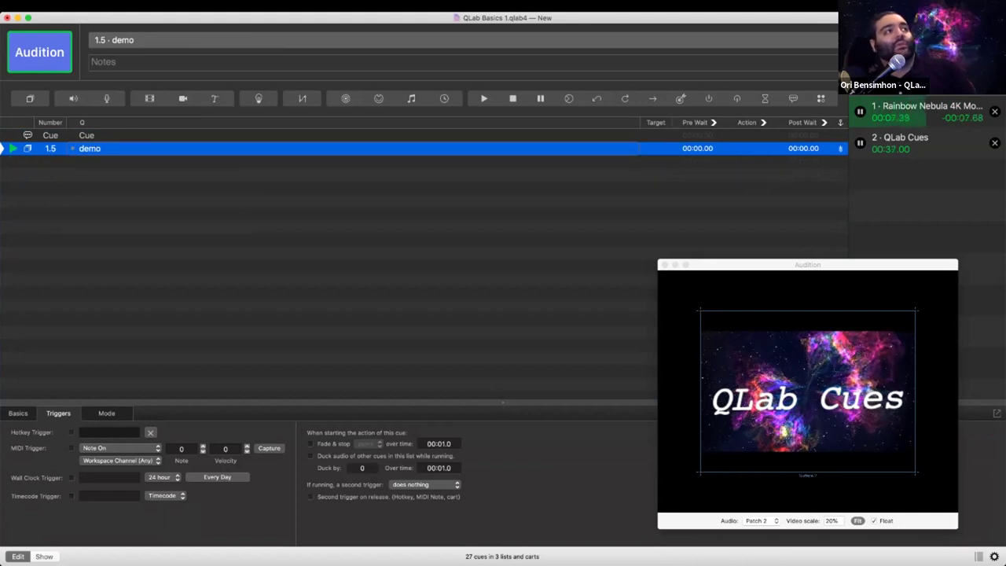
{"action": "key", "text": "Right"}
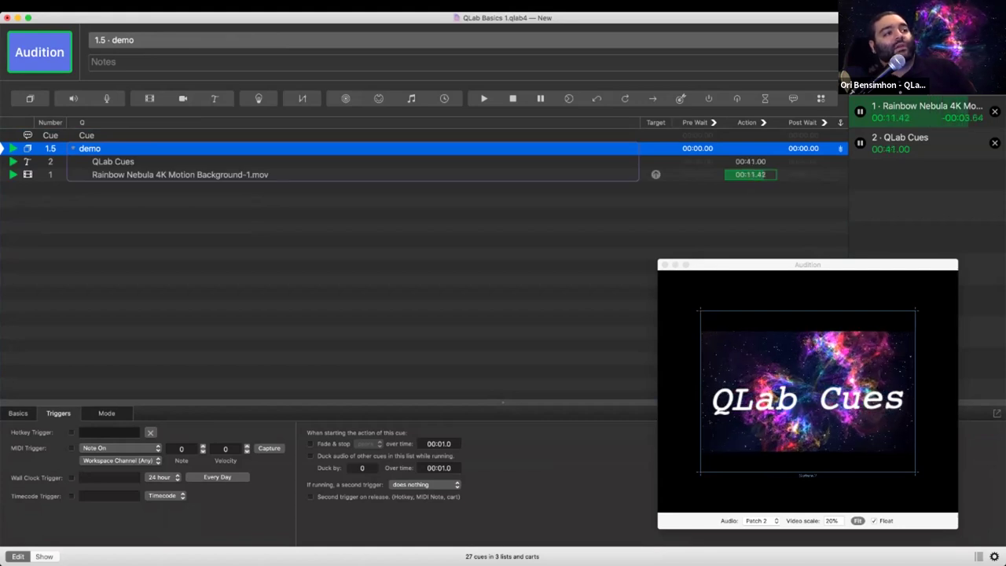
- Set the demo group's mode to Timeline - Start all children simultaneously and display its timeline
{"action": "left_click", "coordinate": [106, 413]}
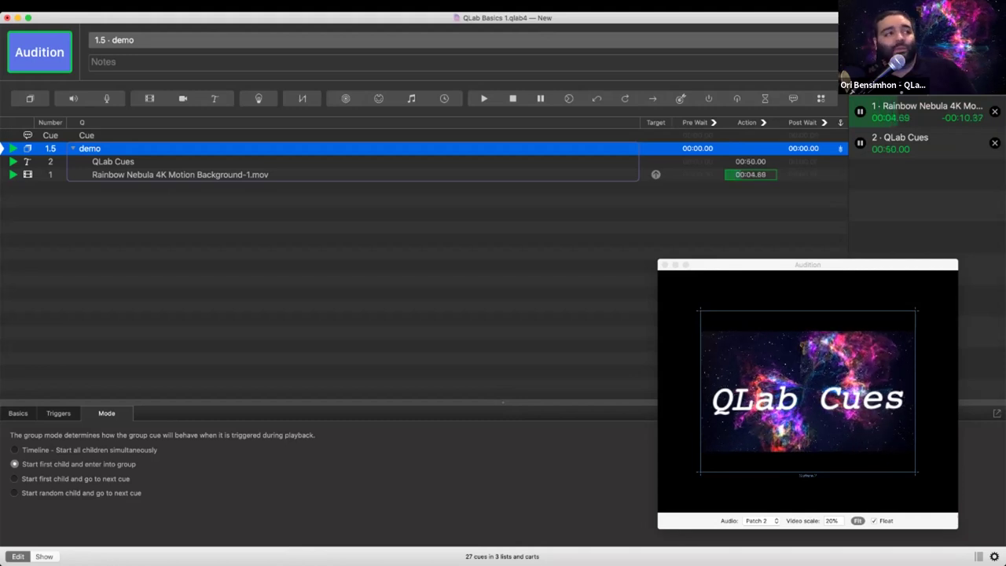
{"action": "left_click", "coordinate": [14, 450]}
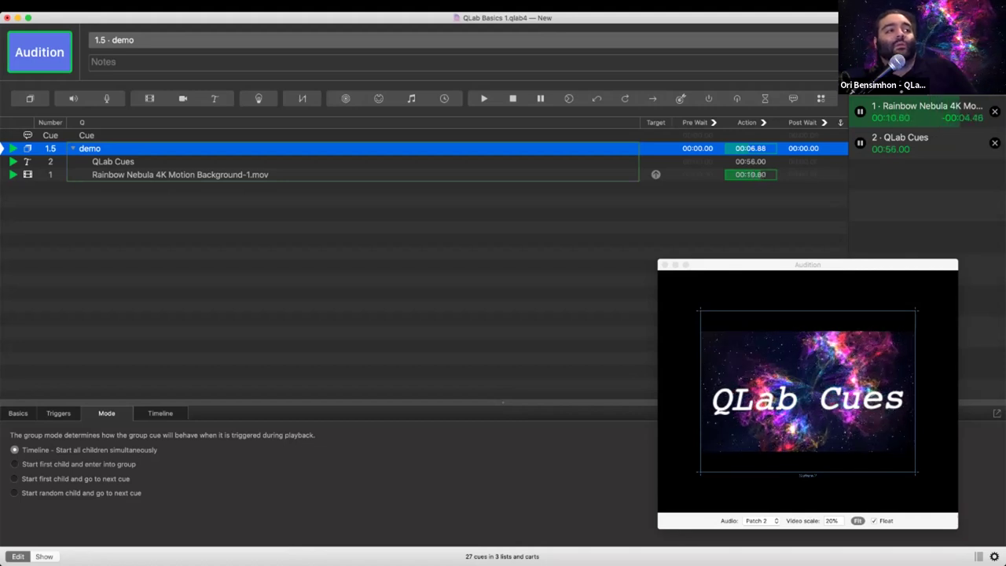
{"action": "left_click", "coordinate": [160, 414]}
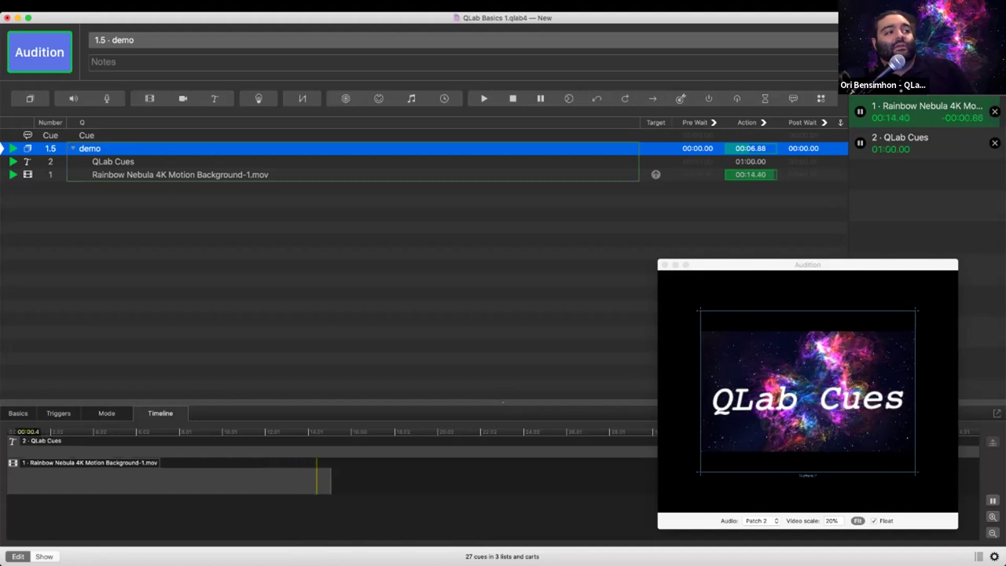
- Try shifting the QLab Cues text cue along the demo group's timeline and return it to the start
{"action": "mouse_move", "coordinate": [169, 480]}
{"action": "left_mouse_down"}
{"action": "mouse_move", "coordinate": [327, 481]}
{"action": "mouse_move", "coordinate": [169, 481]}
{"action": "left_mouse_up"}
{"action": "mouse_move", "coordinate": [37, 452]}
{"action": "left_mouse_down"}
{"action": "mouse_move", "coordinate": [164, 452]}
{"action": "mouse_move", "coordinate": [143, 442]}
{"action": "mouse_move", "coordinate": [31, 441]}
{"action": "mouse_move", "coordinate": [167, 442]}
{"action": "mouse_move", "coordinate": [22, 442]}
{"action": "left_mouse_up"}
{"action": "left_click", "coordinate": [71, 480]}
{"action": "mouse_move", "coordinate": [32, 479]}
{"action": "left_mouse_down"}
{"action": "mouse_move", "coordinate": [226, 480]}
{"action": "mouse_move", "coordinate": [32, 479]}
{"action": "left_mouse_up"}
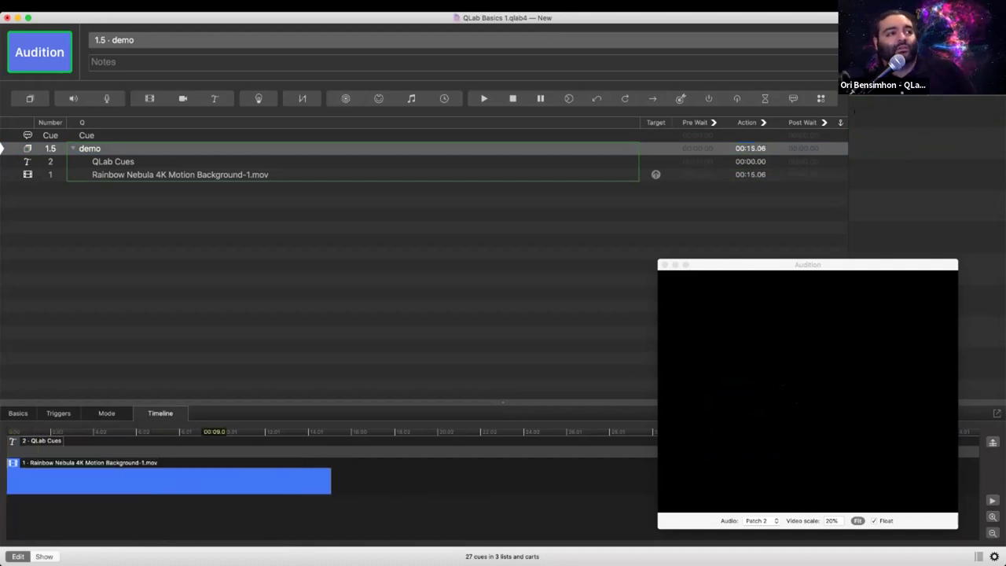
{"action": "left_click", "coordinate": [223, 451]}
{"action": "left_click_drag", "start_coordinate": [210, 451], "coordinate": [534, 451]}
{"action": "left_click_drag", "start_coordinate": [346, 442], "coordinate": [23, 442]}
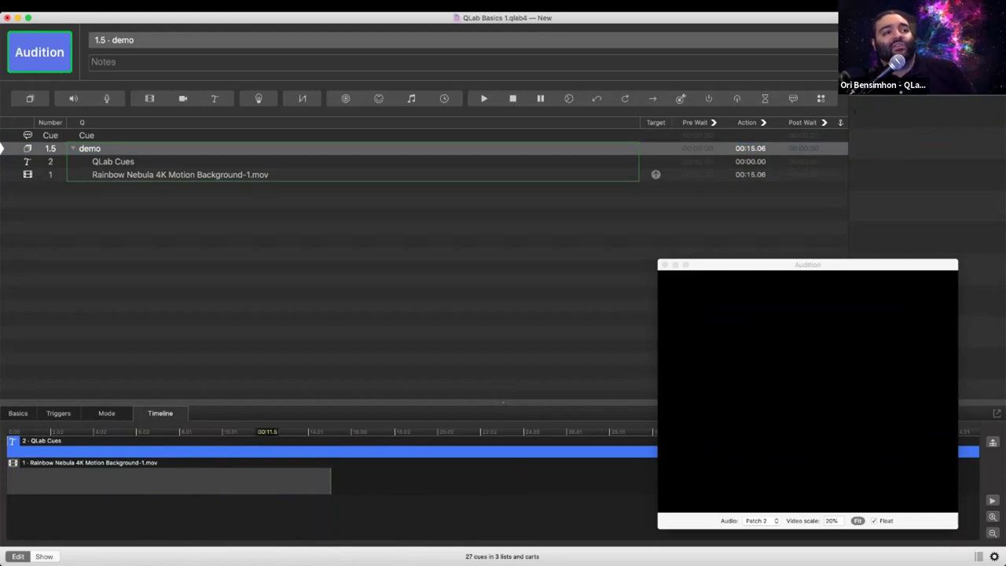
- Try delaying the Rainbow Nebula video cue by about 8.78 seconds on the timeline and return it to the start
{"action": "left_click", "coordinate": [274, 480]}
{"action": "left_click_drag", "start_coordinate": [274, 481], "coordinate": [461, 481]}
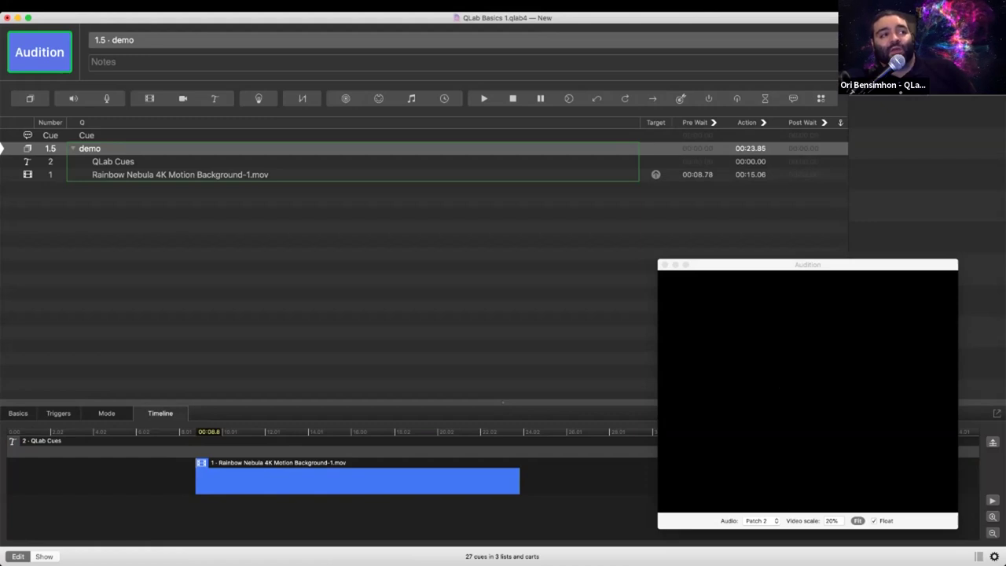
{"action": "left_click_drag", "start_coordinate": [287, 480], "coordinate": [99, 480]}
- Delay the QLab Cues text cue by about 0.98 seconds on the timeline and audition the demo group once
{"action": "left_click_drag", "start_coordinate": [157, 450], "coordinate": [200, 451]}
{"action": "left_click_drag", "start_coordinate": [120, 451], "coordinate": [97, 451]}
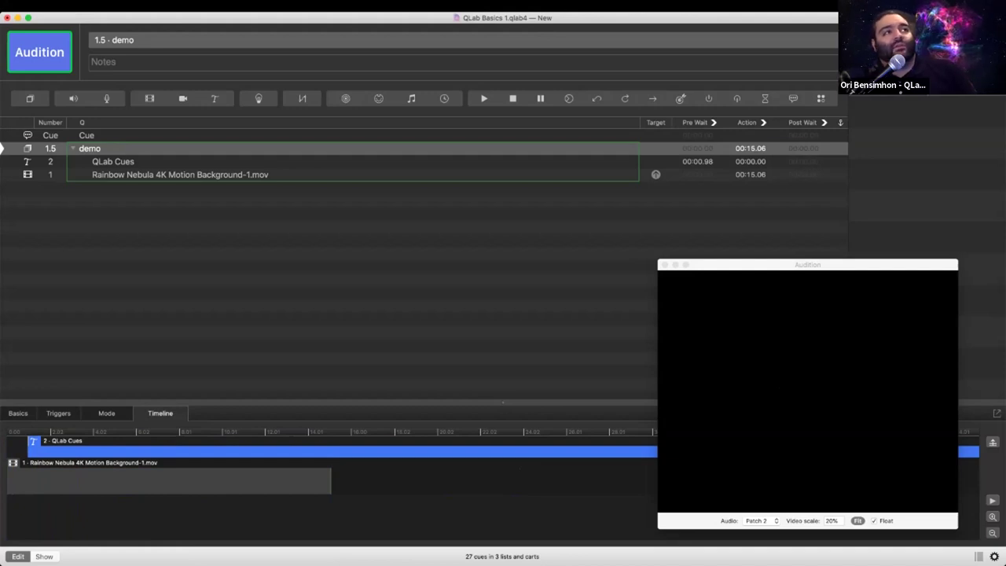
{"action": "left_click", "coordinate": [91, 149]}
{"action": "key", "text": "space"}
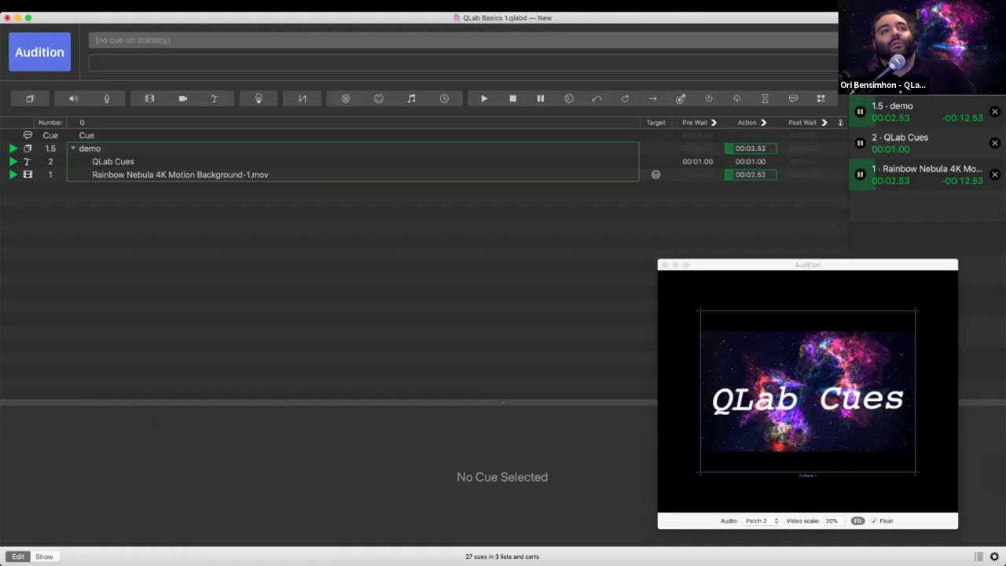
{"action": "key", "text": "Escape"}
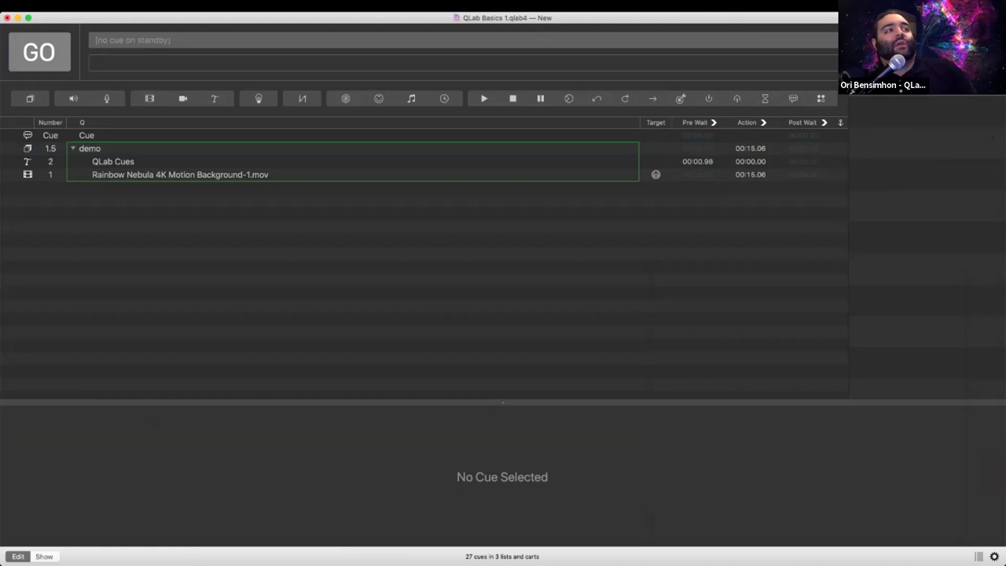
- Collapse the demo group and add two fade cues below it
{"action": "left_click", "coordinate": [73, 149]}
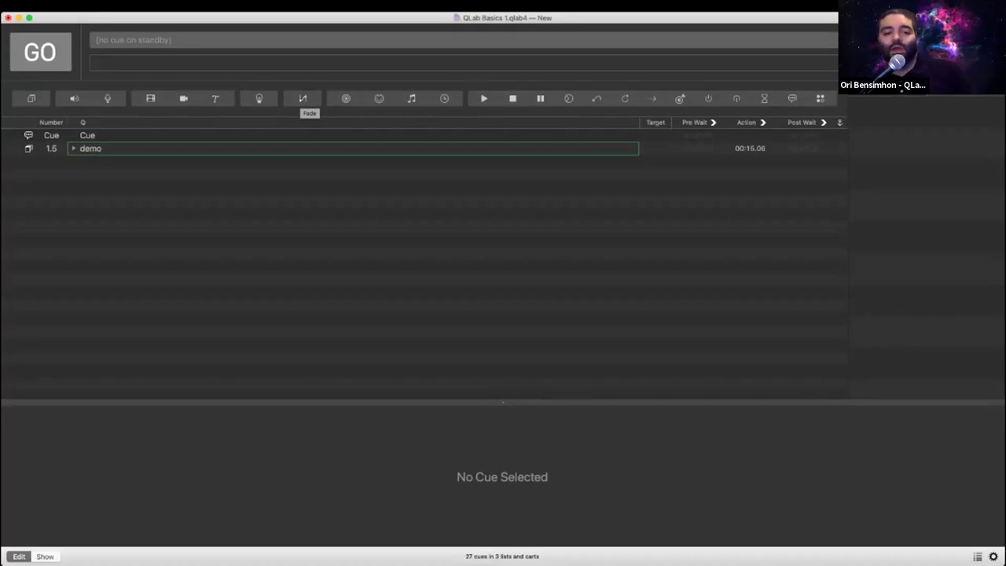
{"action": "left_click_drag", "start_coordinate": [303, 98], "coordinate": [307, 197]}
{"action": "key", "text": "super+7"}
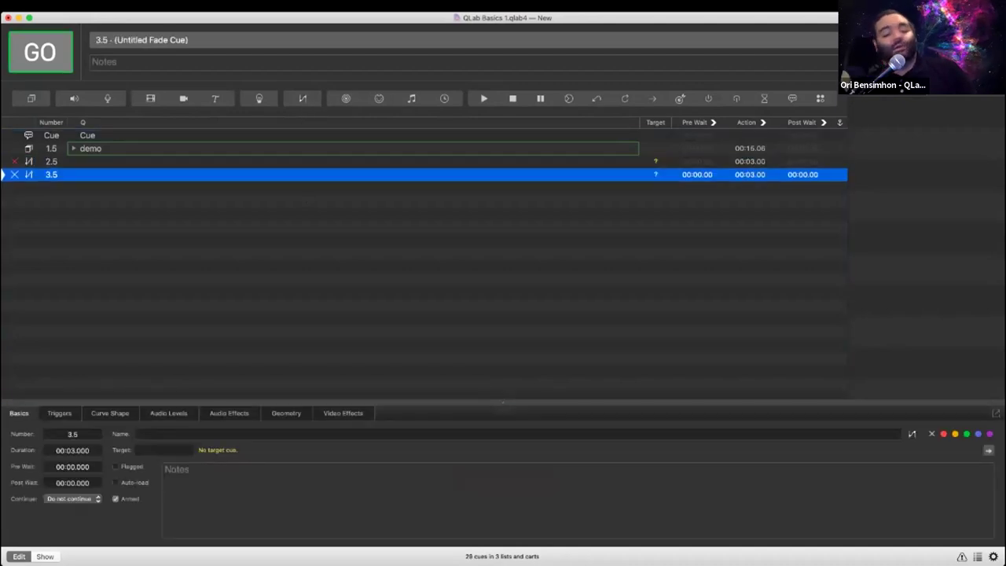
- Delete the second fade cue and clear the cue number of the remaining one
{"action": "key", "text": "Delete"}
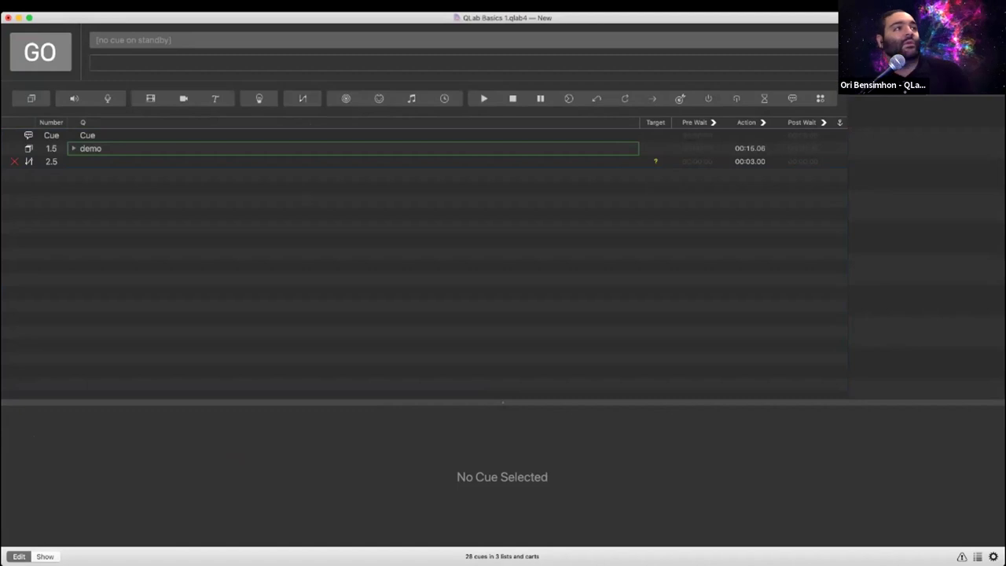
{"action": "left_click", "coordinate": [307, 161]}
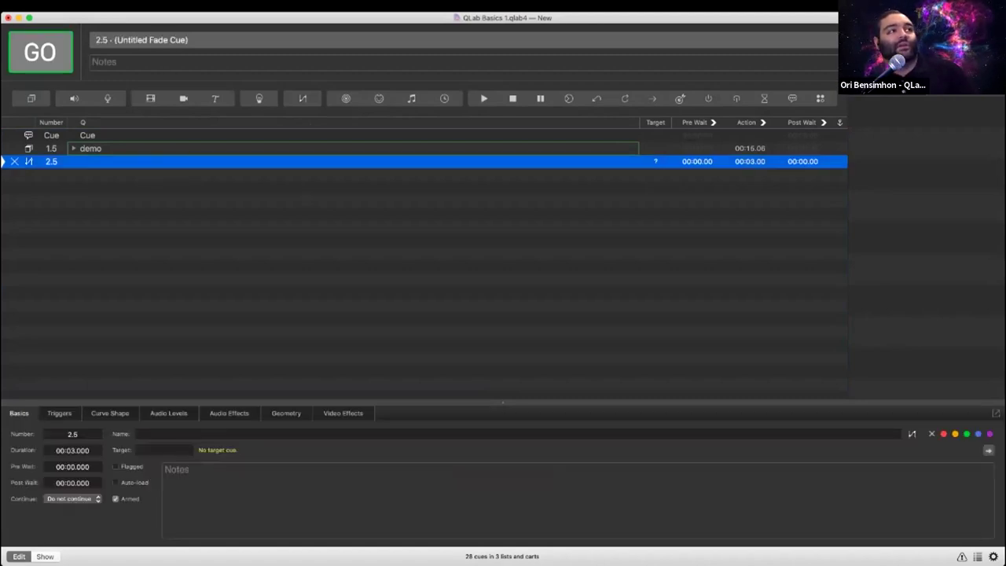
{"action": "double_click", "coordinate": [52, 162]}
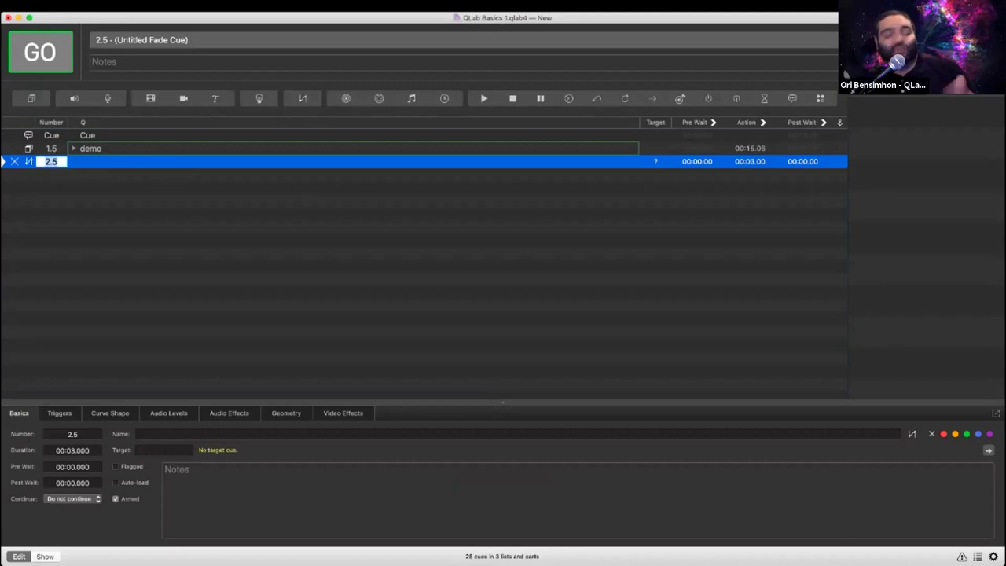
{"action": "key", "text": "BackSpace"}
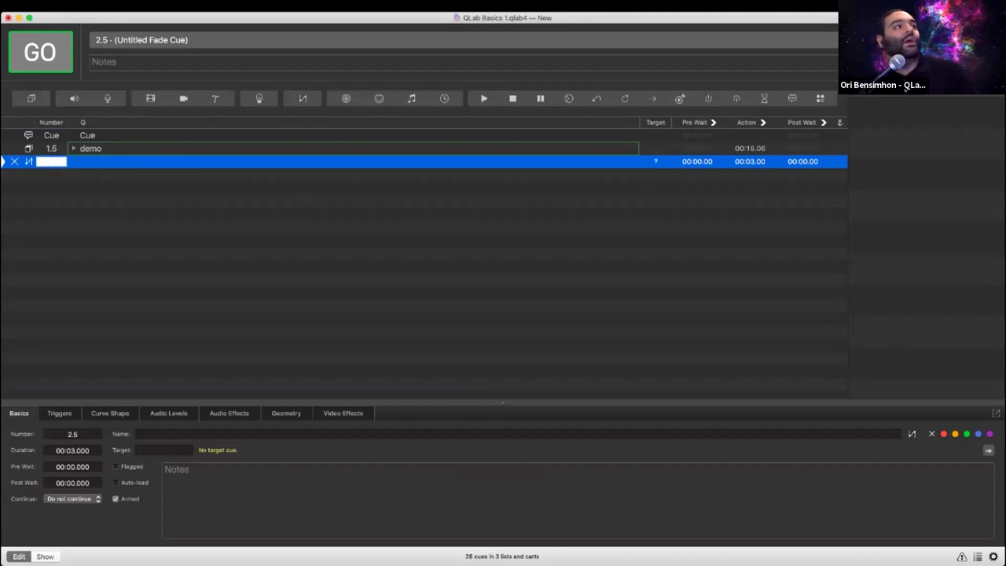
{"action": "left_click", "coordinate": [94, 216]}
{"action": "left_click", "coordinate": [95, 162]}
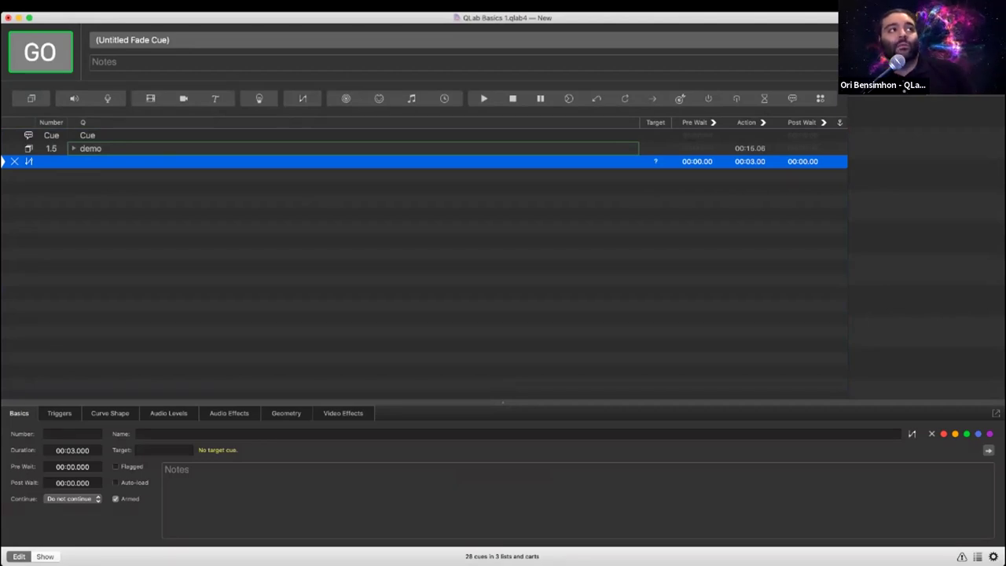
- Expand the demo group and set the Rainbow Nebula video cue as the fade cue's target
{"action": "left_click", "coordinate": [74, 148]}
{"action": "left_click_drag", "start_coordinate": [157, 175], "coordinate": [179, 187]}
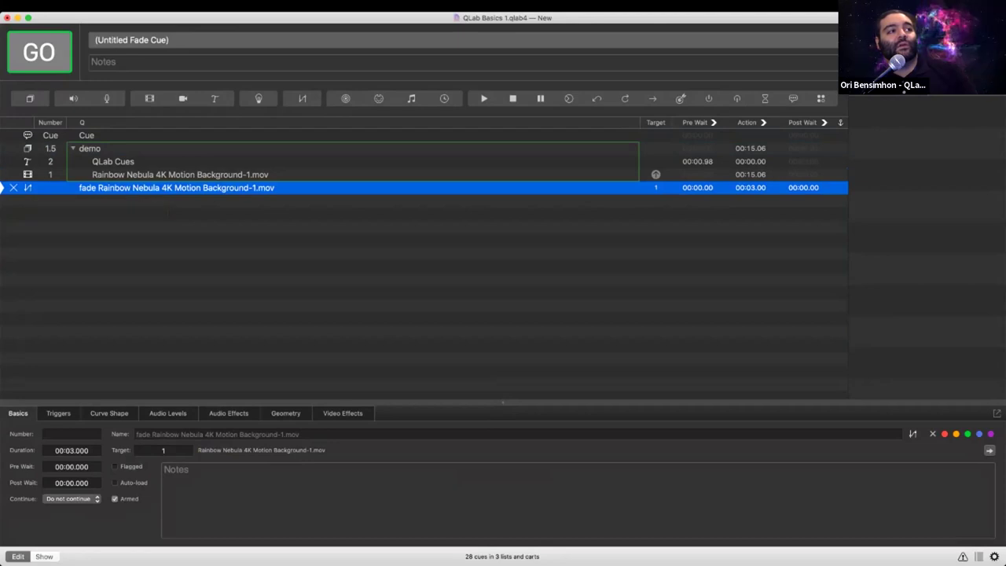
- Review the fade cue's settings and enable its opacity fade at 100%
{"action": "left_click", "coordinate": [229, 414]}
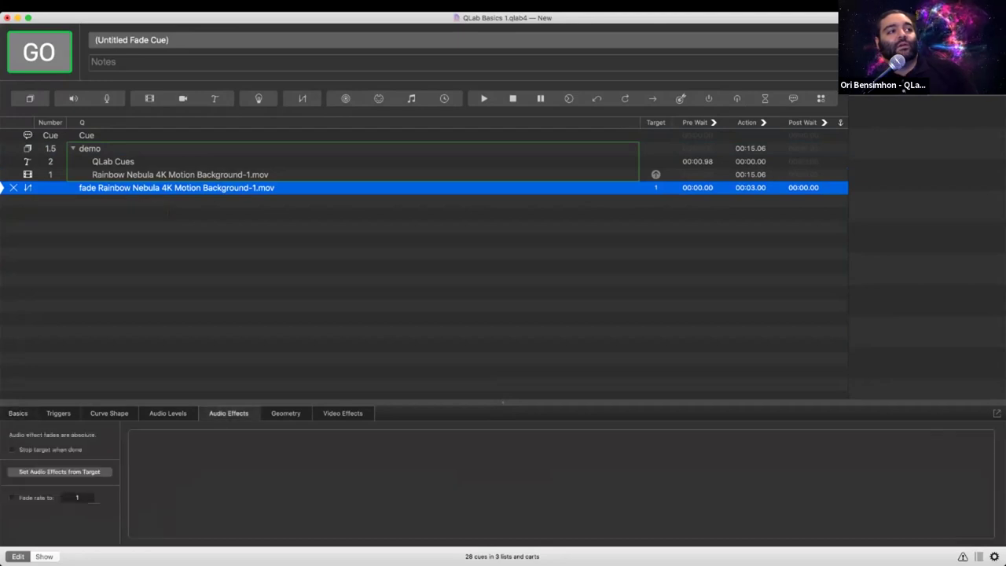
{"action": "left_click", "coordinate": [168, 413]}
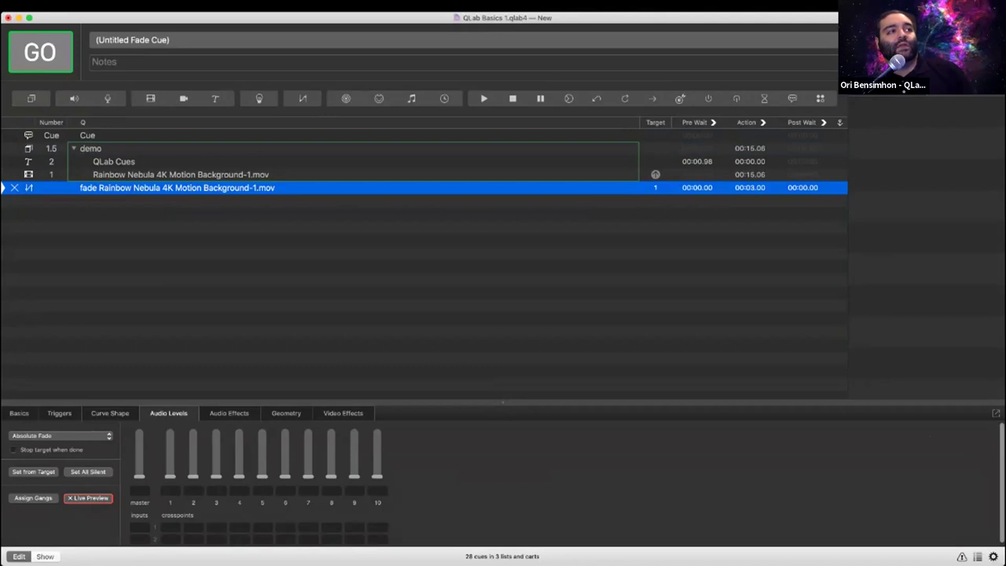
{"action": "left_click", "coordinate": [110, 413]}
{"action": "left_click", "coordinate": [59, 412]}
{"action": "left_click", "coordinate": [18, 413]}
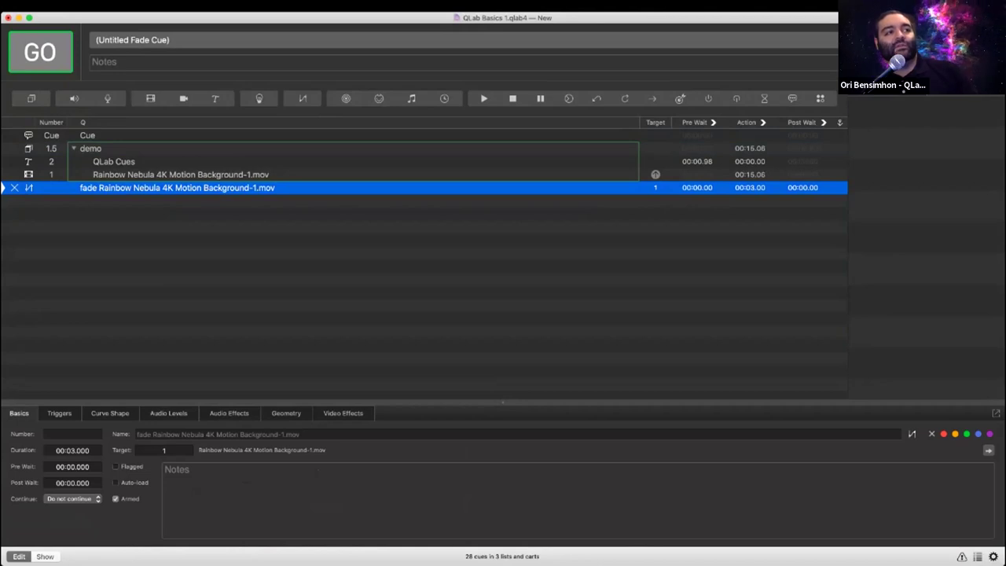
{"action": "left_click", "coordinate": [286, 412]}
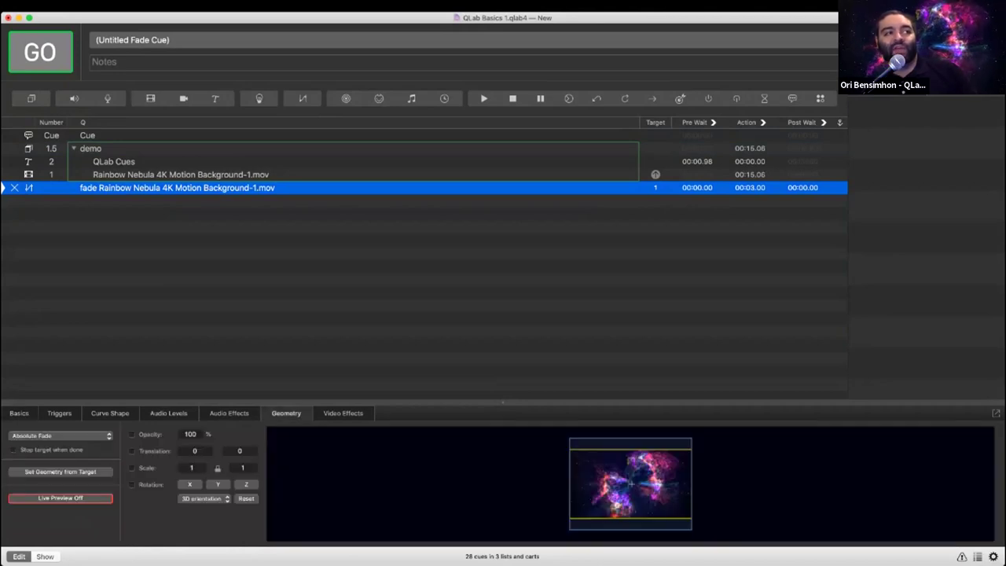
{"action": "left_click", "coordinate": [132, 435]}
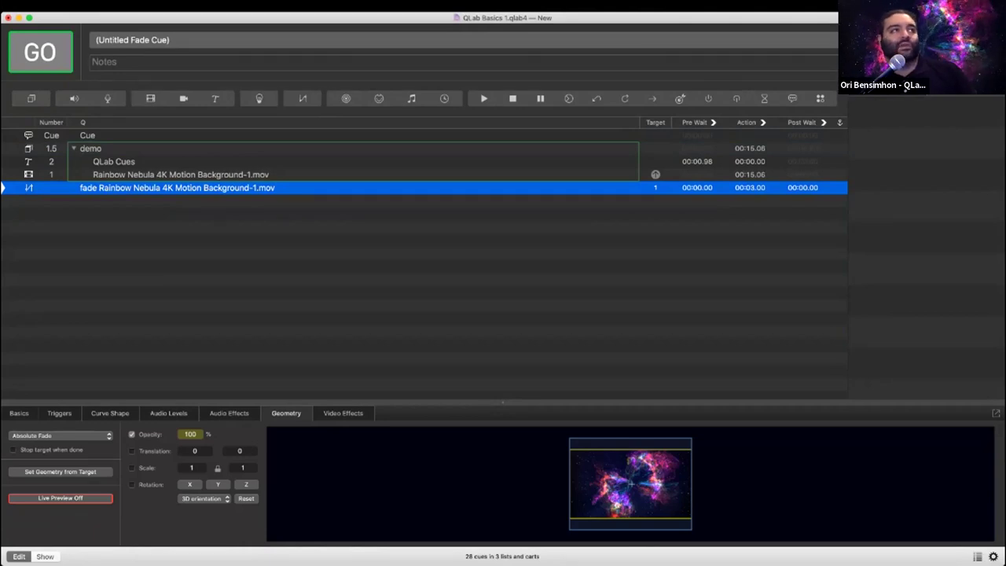
- Move the Rainbow Nebula fade cue into the demo group, below the video cue
{"action": "left_click", "coordinate": [91, 148]}
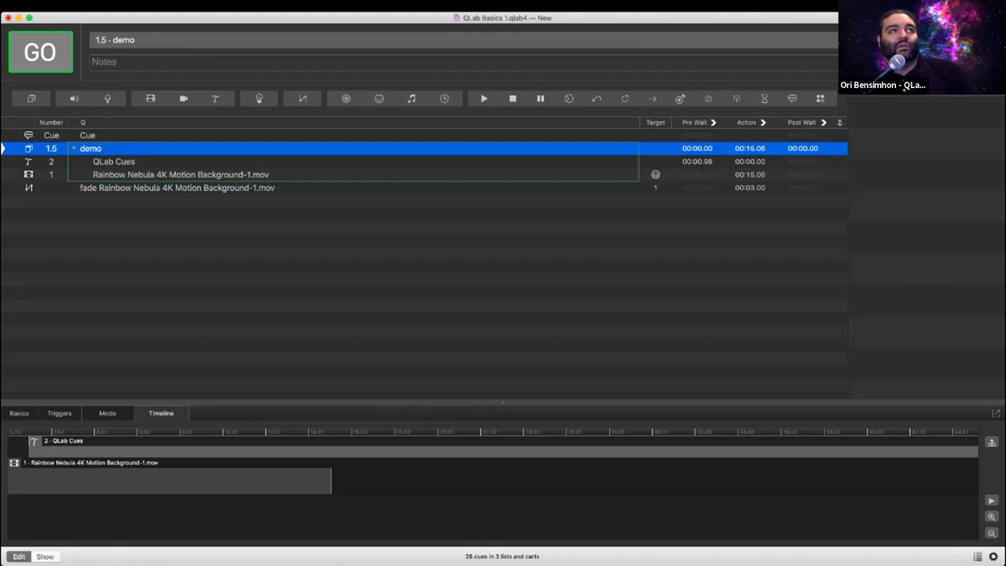
{"action": "left_click_drag", "start_coordinate": [118, 191], "coordinate": [113, 172]}
{"action": "left_click_drag", "start_coordinate": [24, 164], "coordinate": [25, 167]}
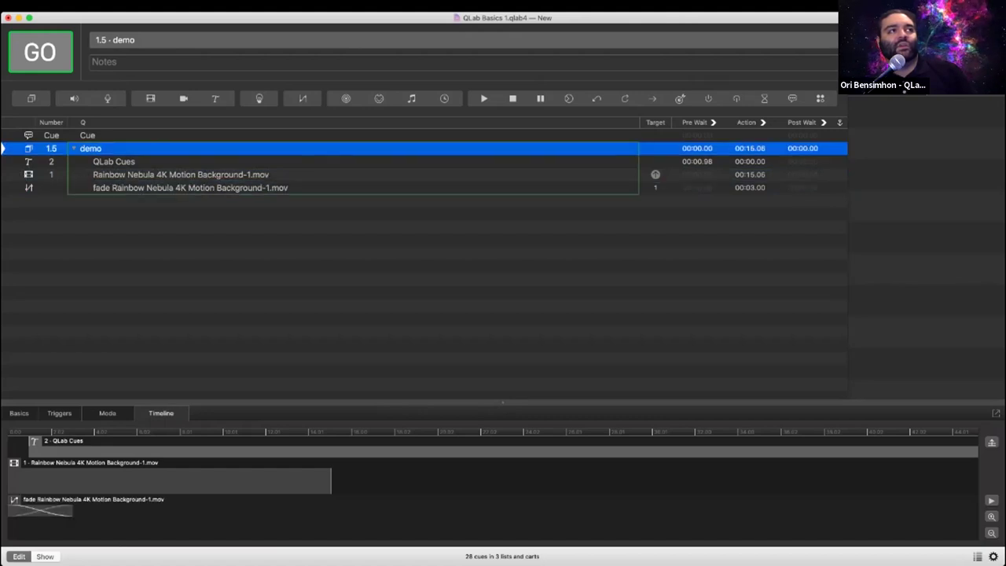
- Compare the opacity settings of the video and fade cues, and play the demo group live and in audition mode, stopping each playback
{"action": "left_click", "coordinate": [181, 175]}
{"action": "left_click", "coordinate": [190, 188]}
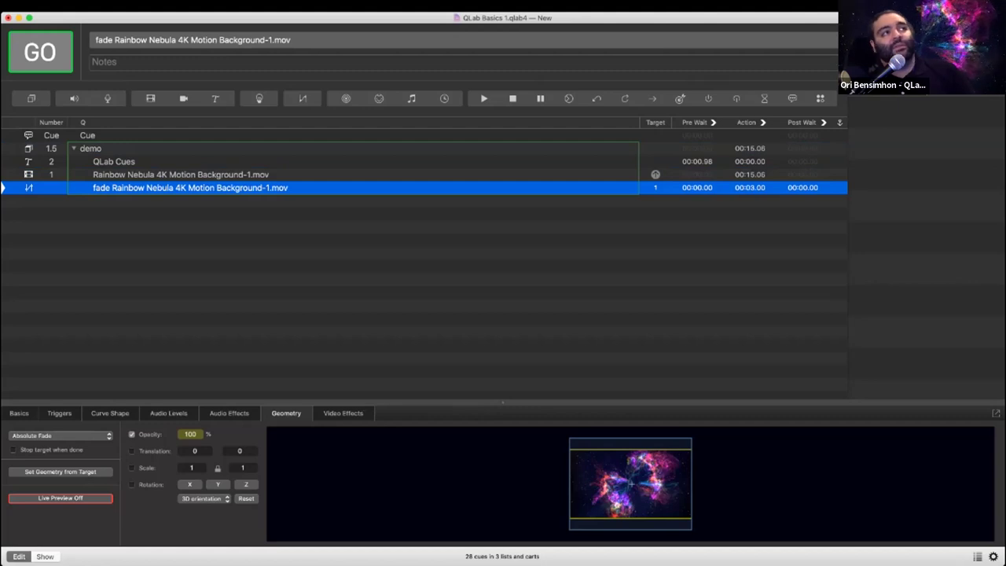
{"action": "left_click", "coordinate": [181, 175]}
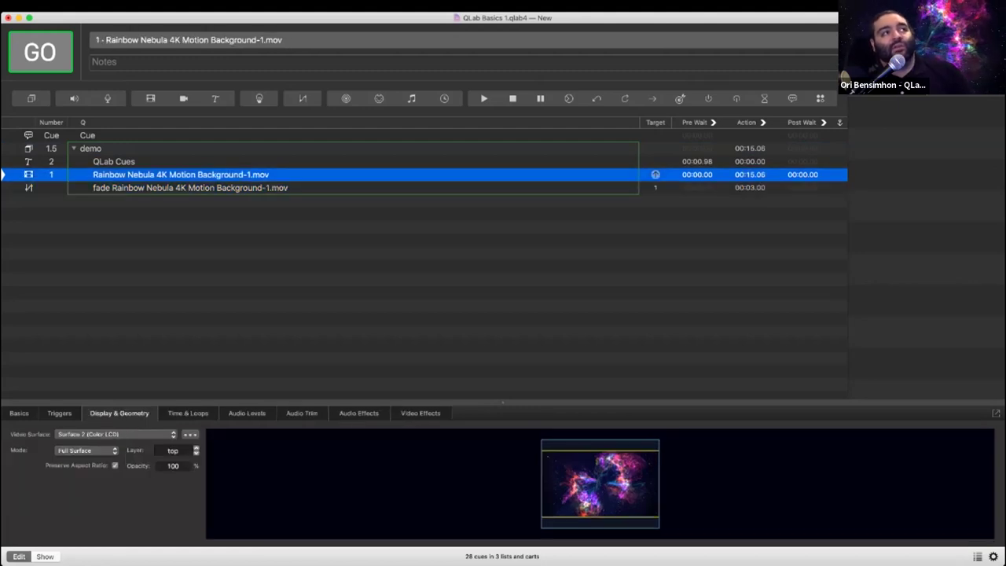
{"action": "left_click", "coordinate": [91, 149]}
{"action": "key", "text": "space"}
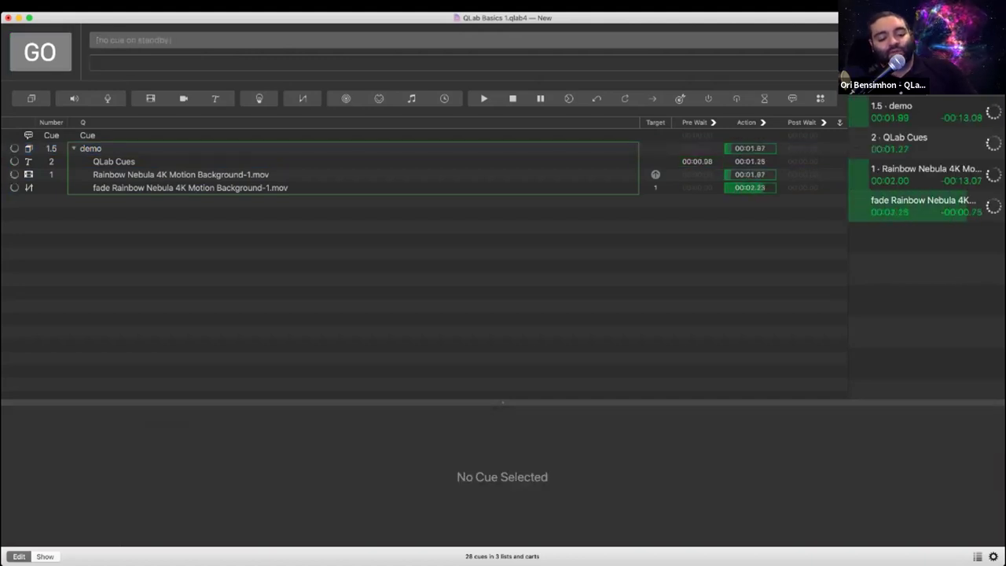
{"action": "key", "text": "shift+super+a"}
{"action": "left_click", "coordinate": [91, 148]}
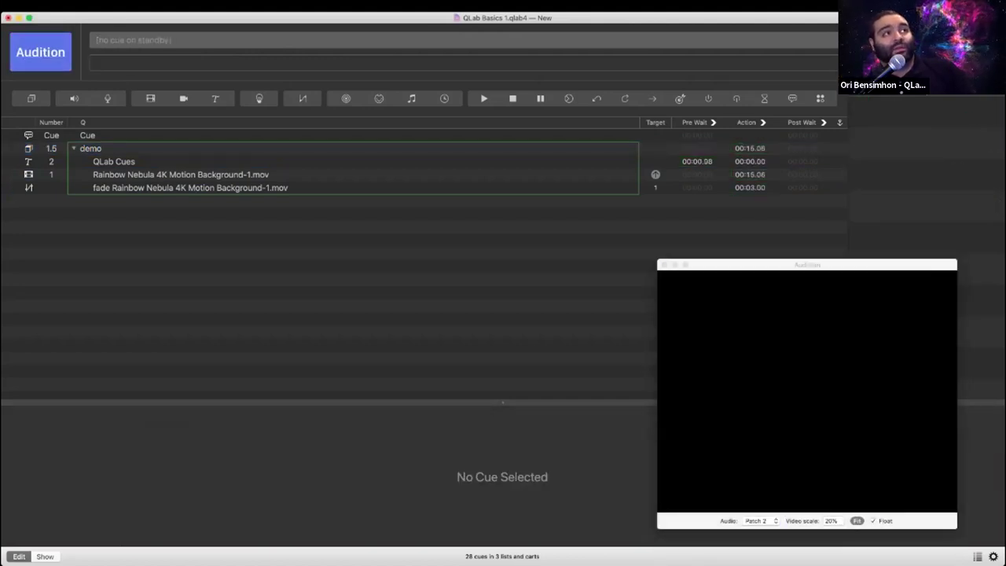
{"action": "left_click", "coordinate": [91, 148]}
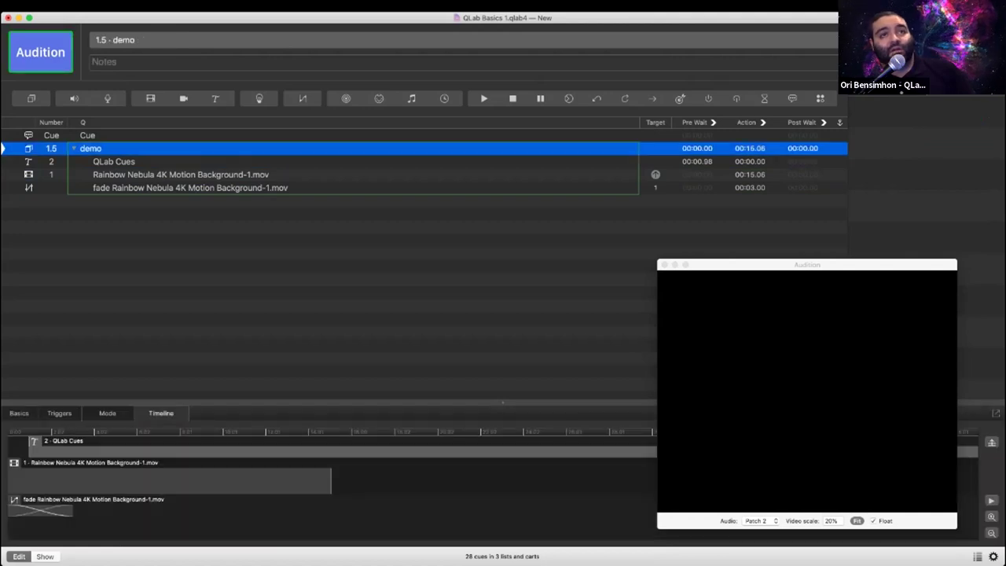
{"action": "key", "text": "space"}
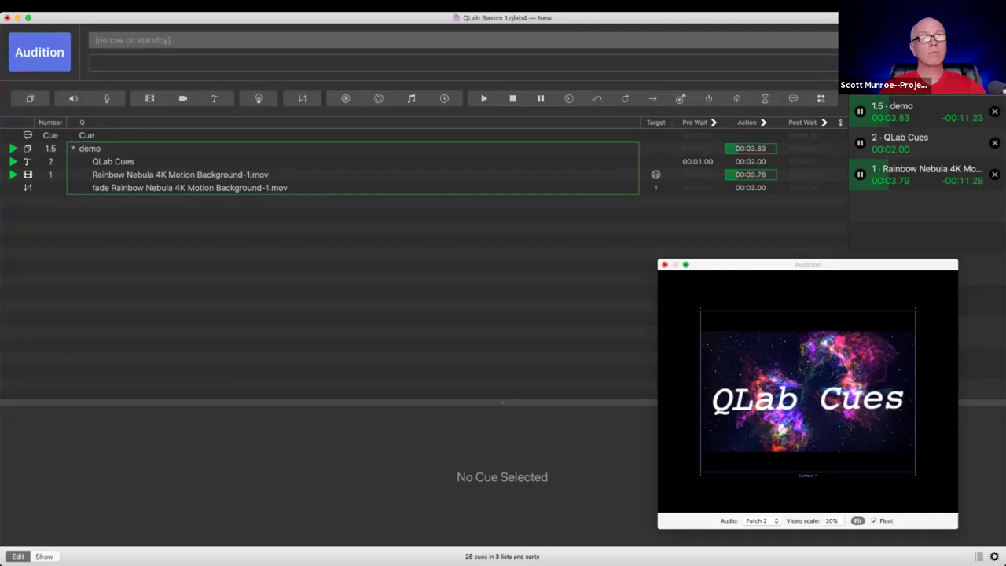
{"action": "key", "text": "Escape"}
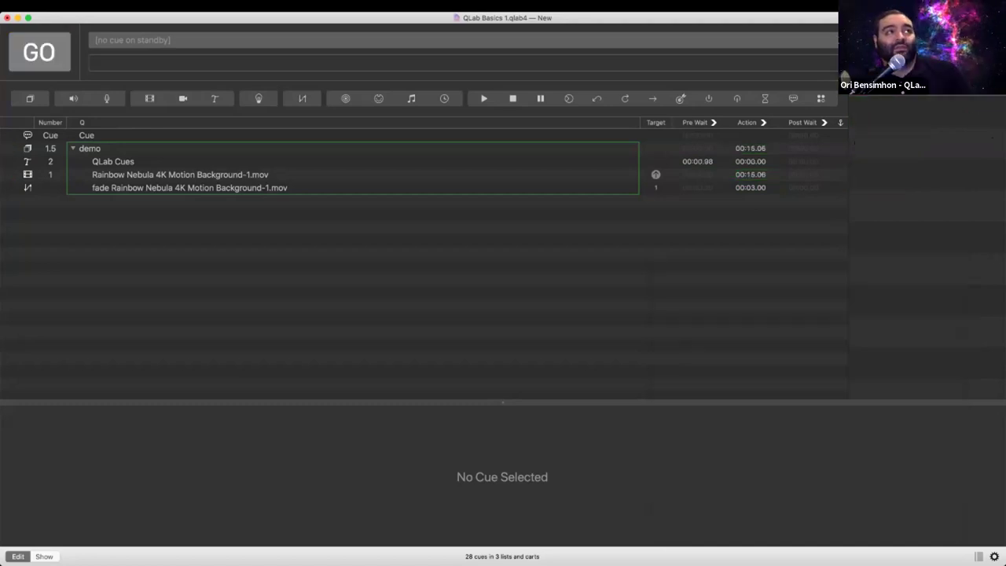
- Set the QLab Cues text cue's opacity to 0%
{"action": "left_click", "coordinate": [113, 161]}
{"action": "left_click_drag", "start_coordinate": [172, 466], "coordinate": [172, 542]}
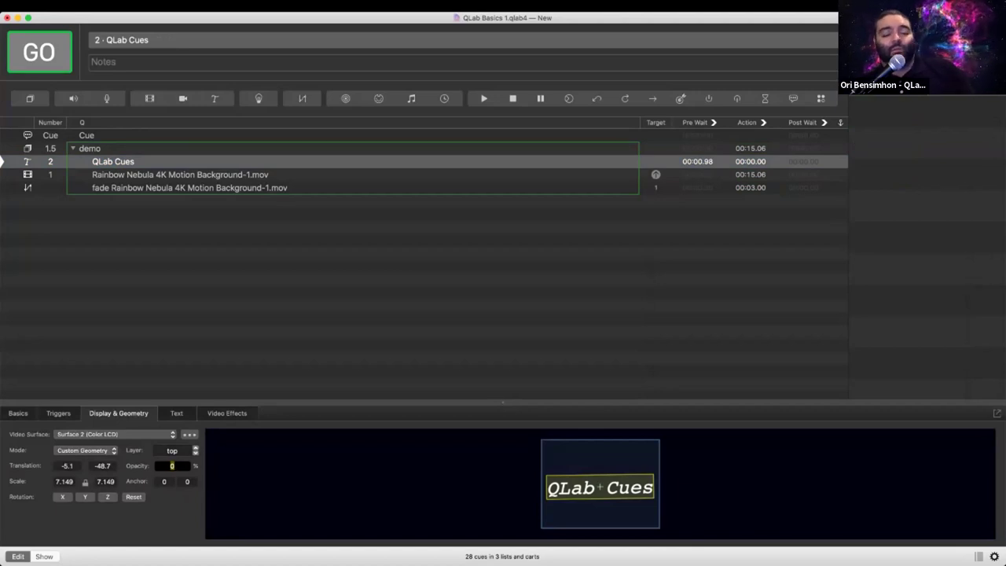
{"action": "left_click", "coordinate": [184, 283]}
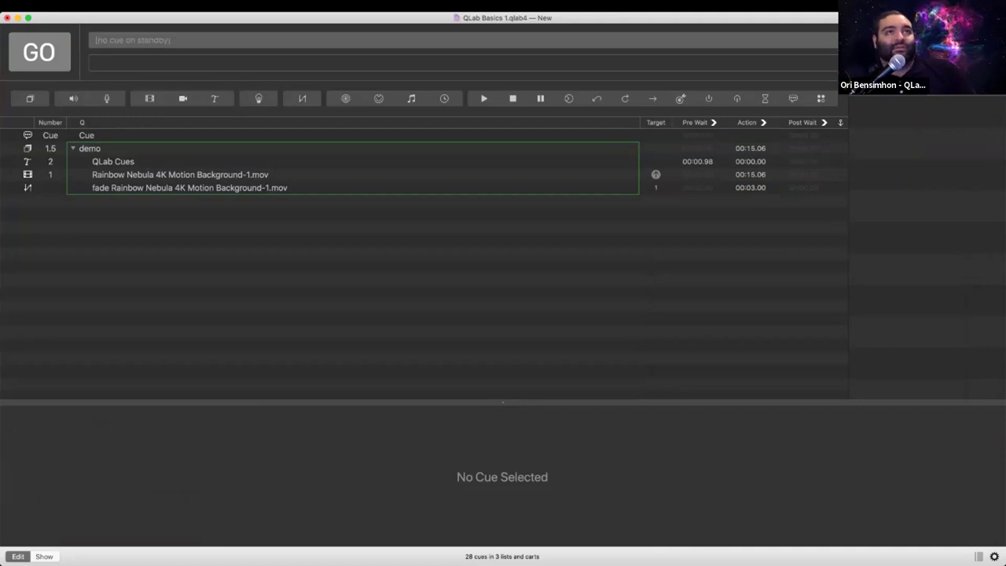
- Audition the demo group again and stop all playback
{"action": "left_click", "coordinate": [181, 174]}
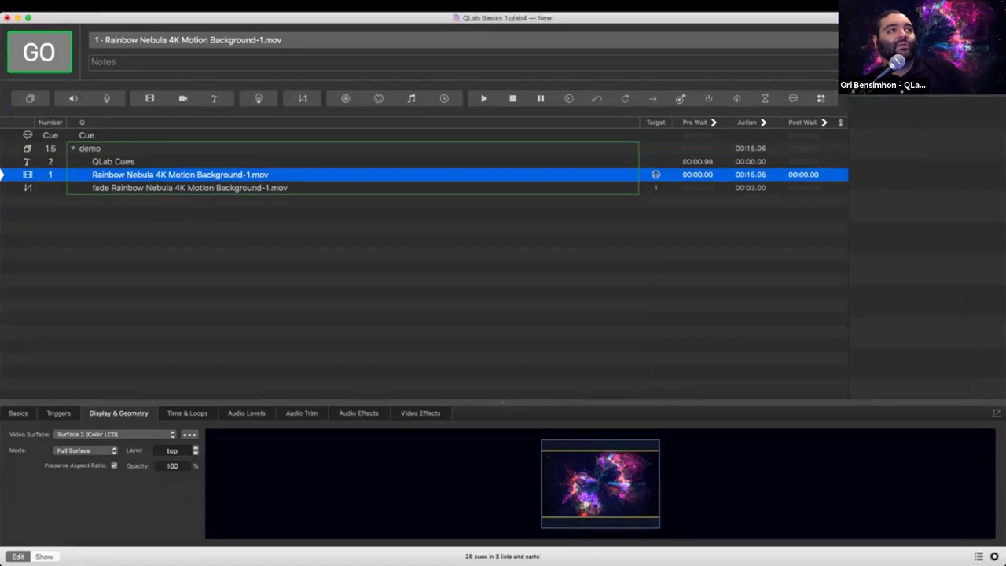
{"action": "left_click", "coordinate": [91, 149]}
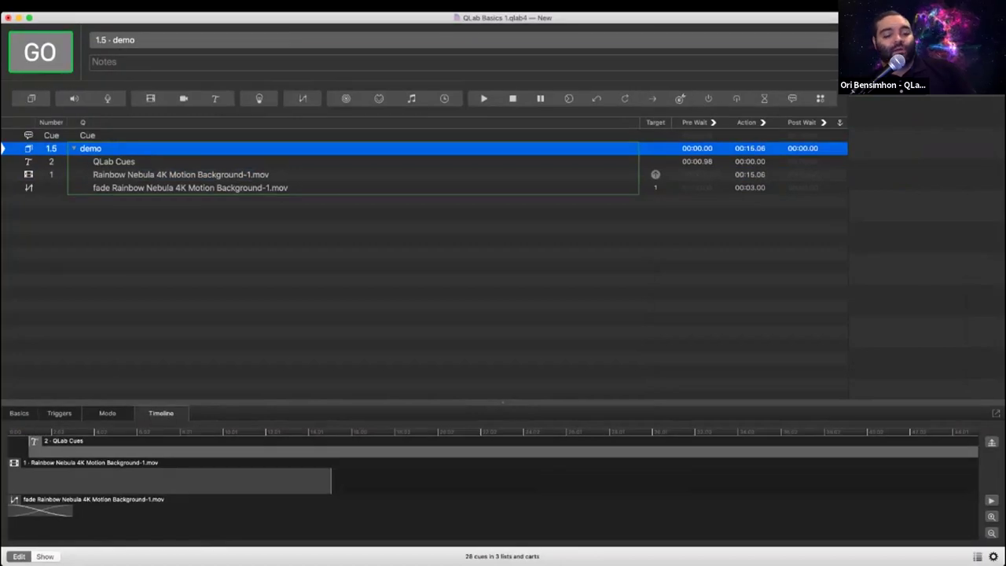
{"action": "key", "text": "shift+super+a"}
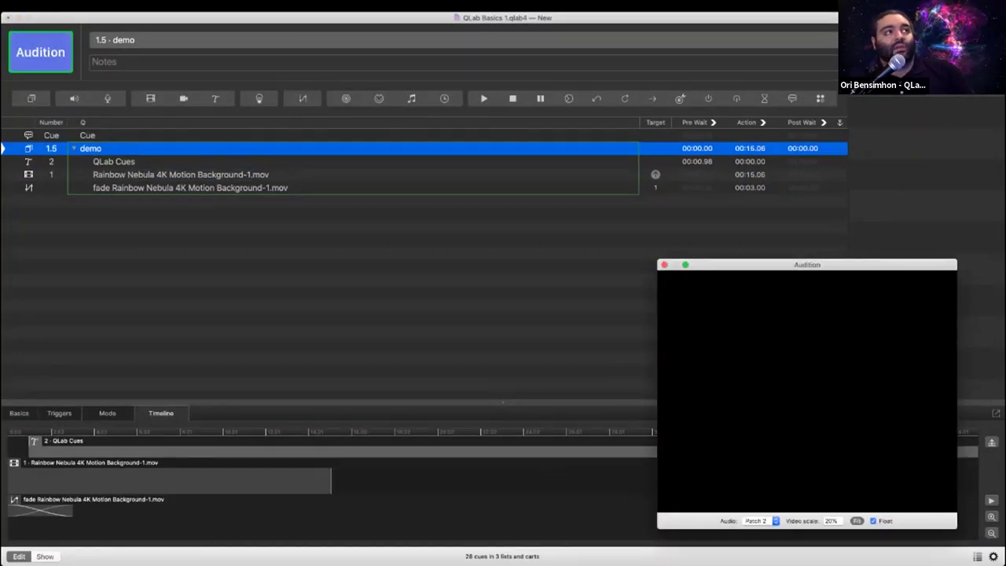
{"action": "key", "text": "space"}
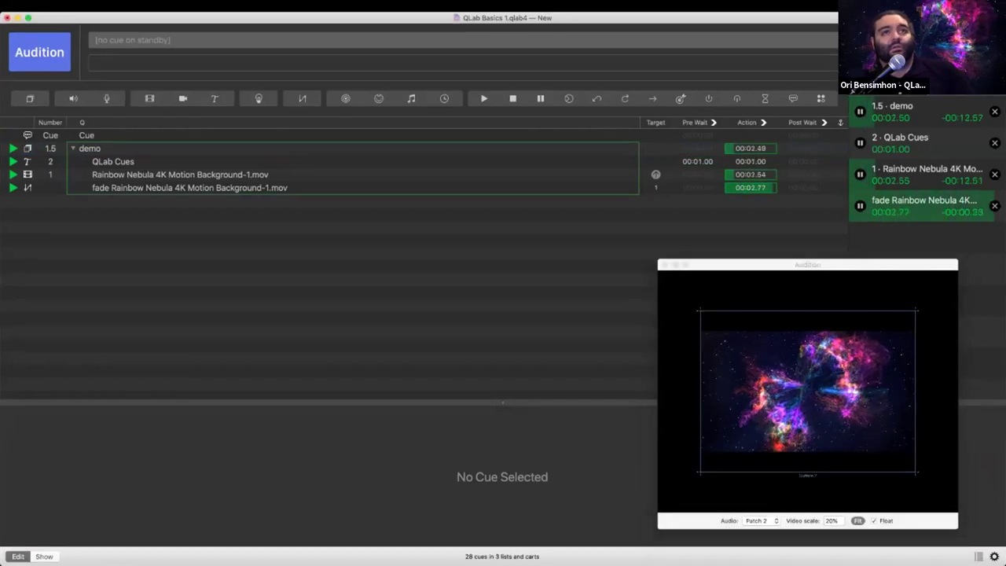
{"action": "key", "text": "Escape"}
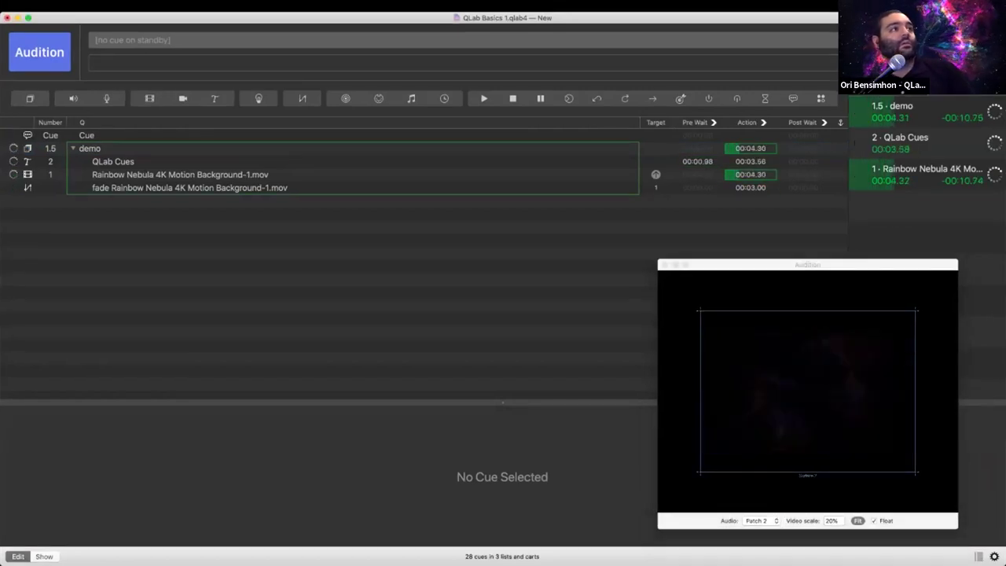
- Set the Rainbow Nebula video cue's opacity to 0%
{"action": "left_click", "coordinate": [114, 161]}
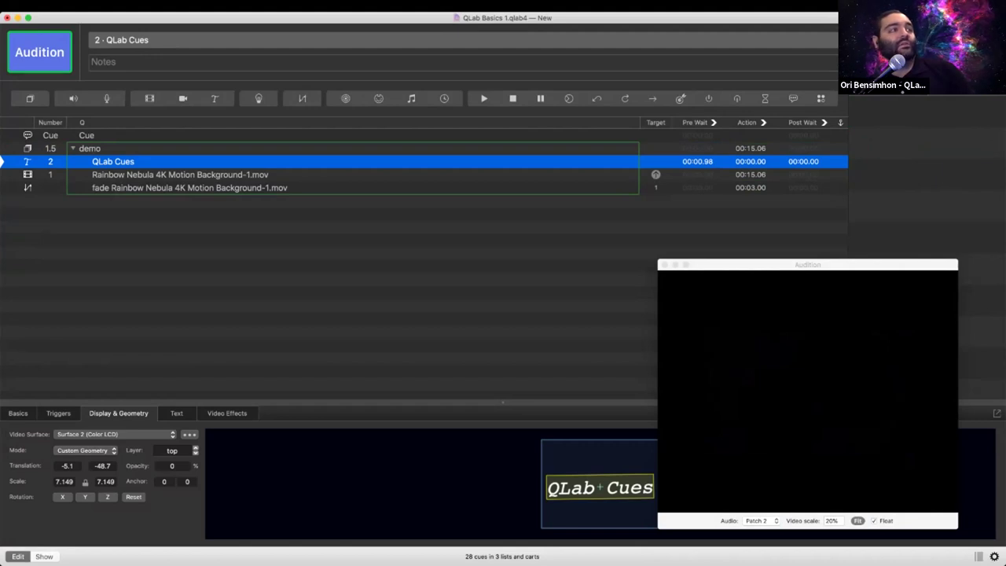
{"action": "left_click", "coordinate": [180, 175]}
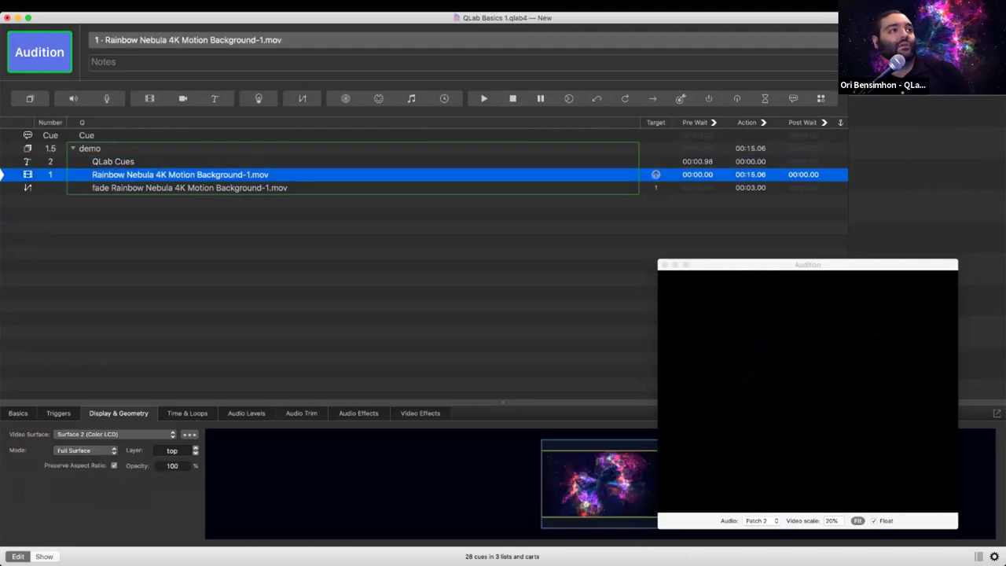
{"action": "left_click", "coordinate": [114, 161]}
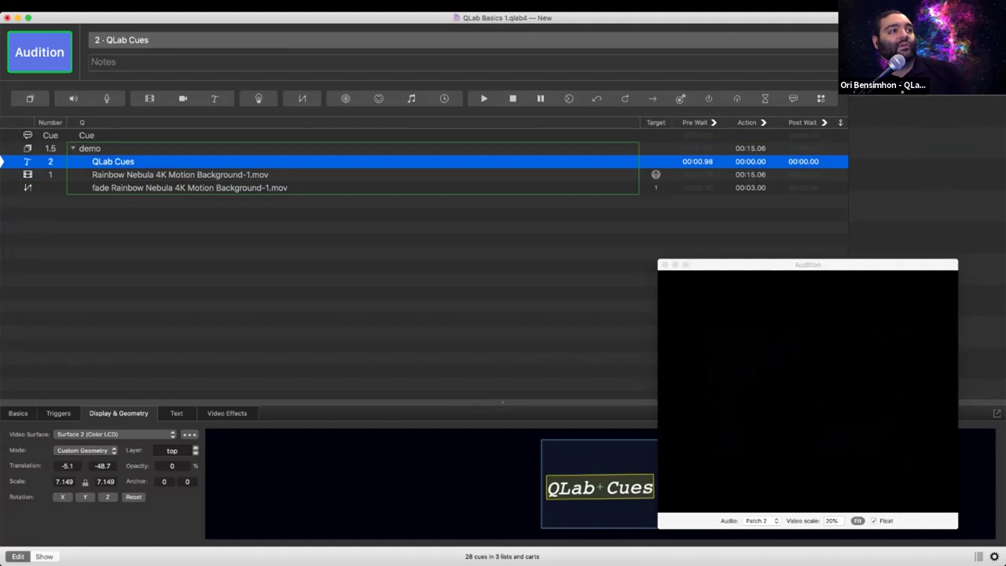
{"action": "left_click", "coordinate": [180, 174]}
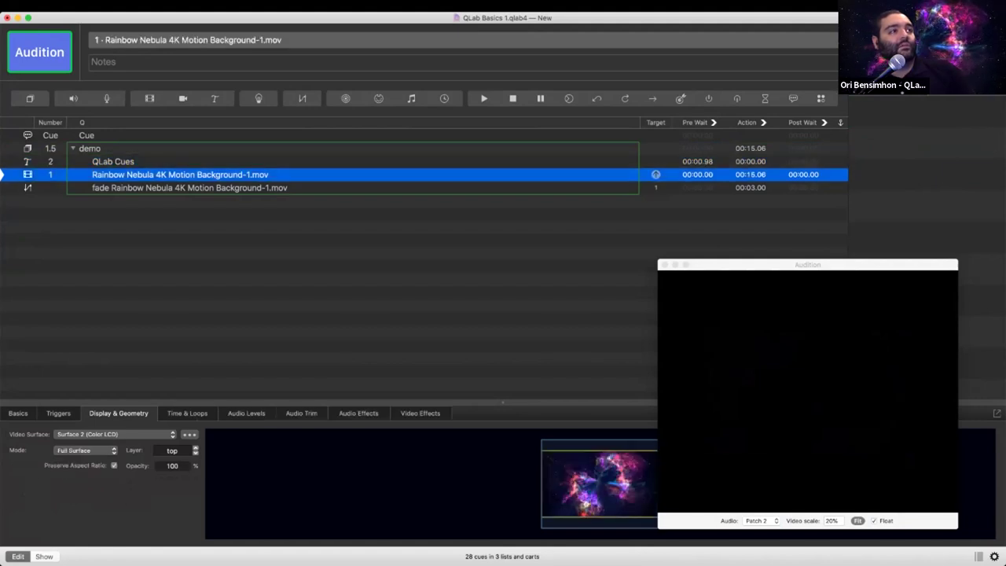
{"action": "double_click", "coordinate": [172, 466]}
{"action": "type", "text": "0"}
{"action": "key", "text": "Return"}
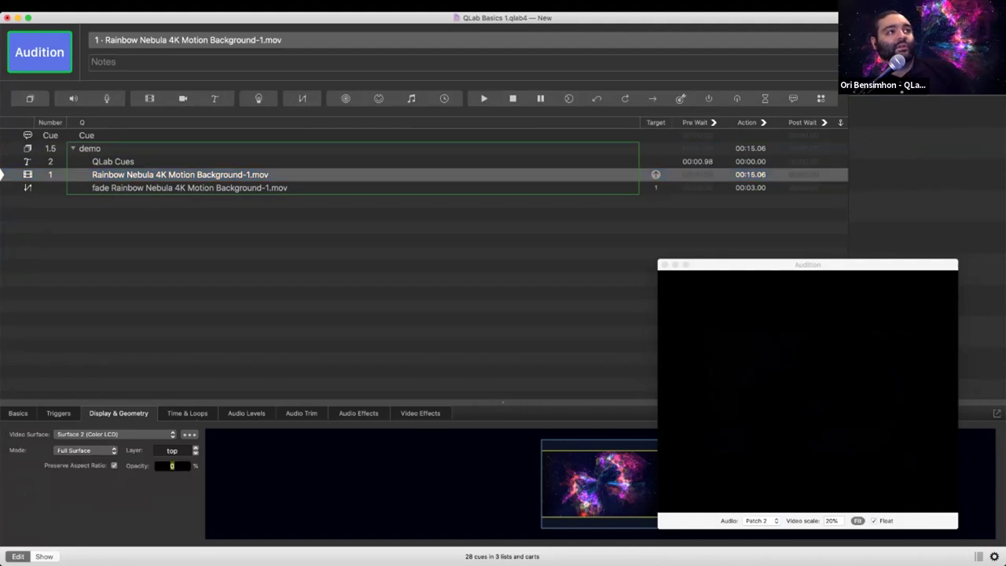
- Check the Rainbow Nebula fade cue's opacity setting, and audition the demo group before stopping all playback
{"action": "left_click", "coordinate": [189, 188]}
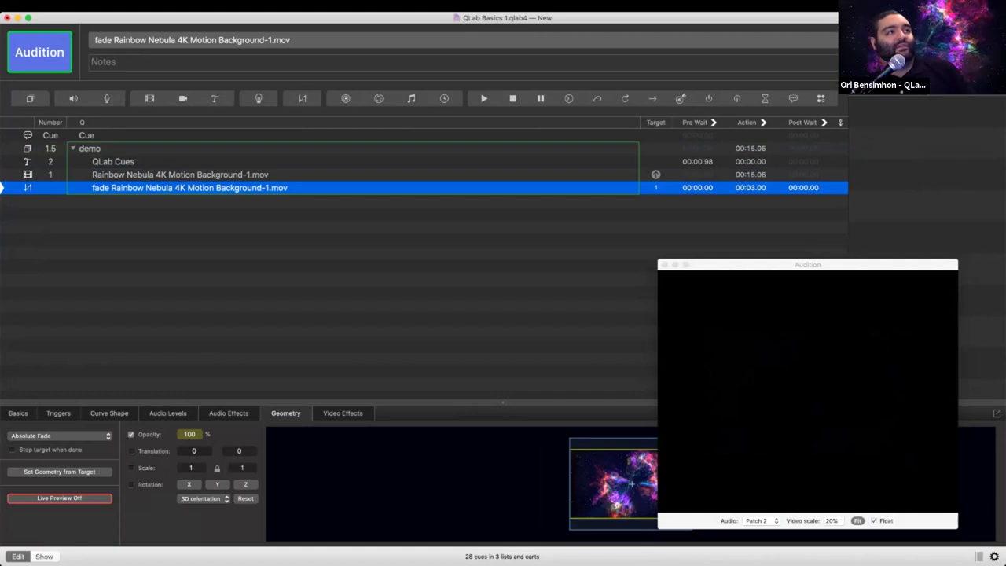
{"action": "left_click", "coordinate": [89, 148]}
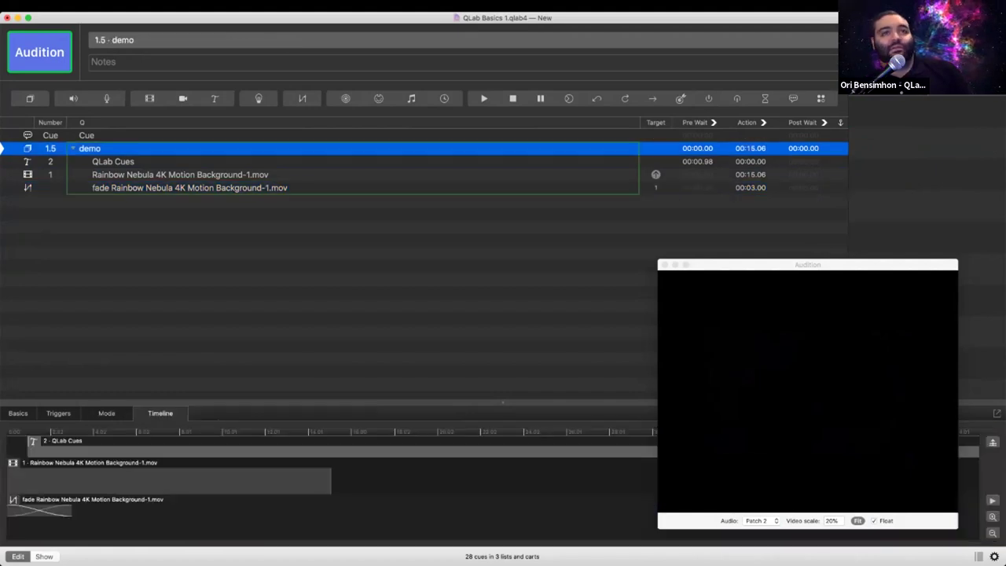
{"action": "left_click", "coordinate": [807, 264]}
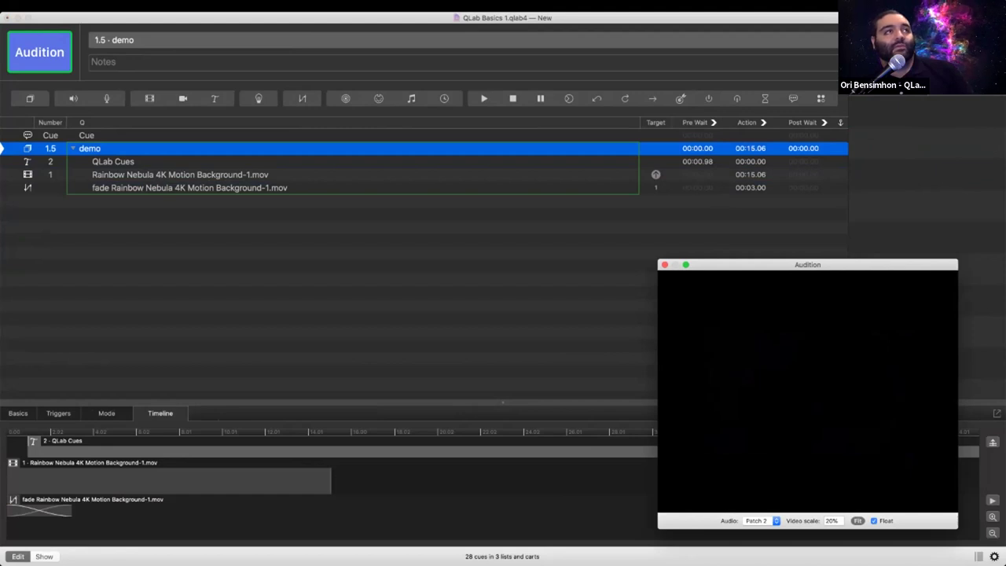
{"action": "left_click", "coordinate": [90, 149]}
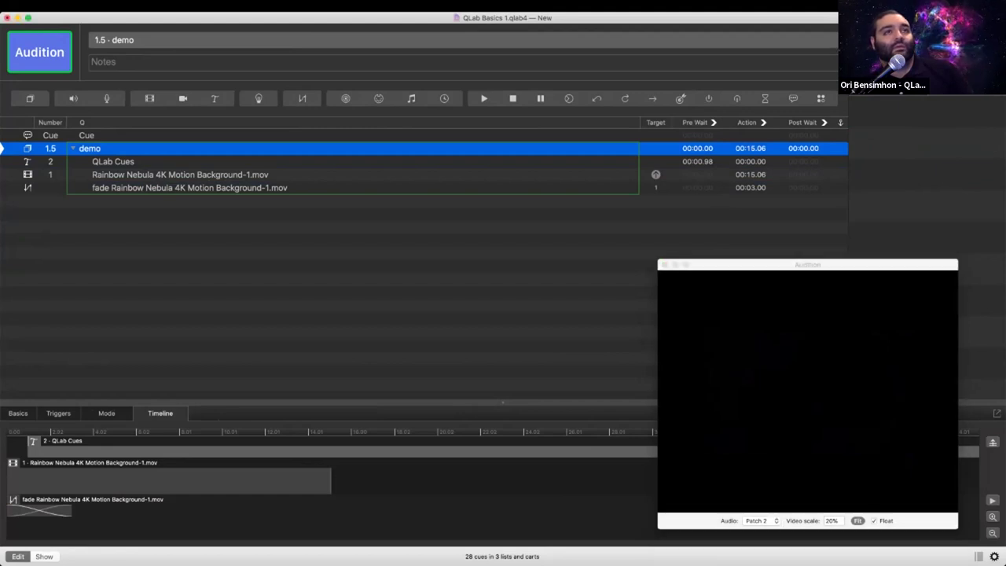
{"action": "key", "text": "space"}
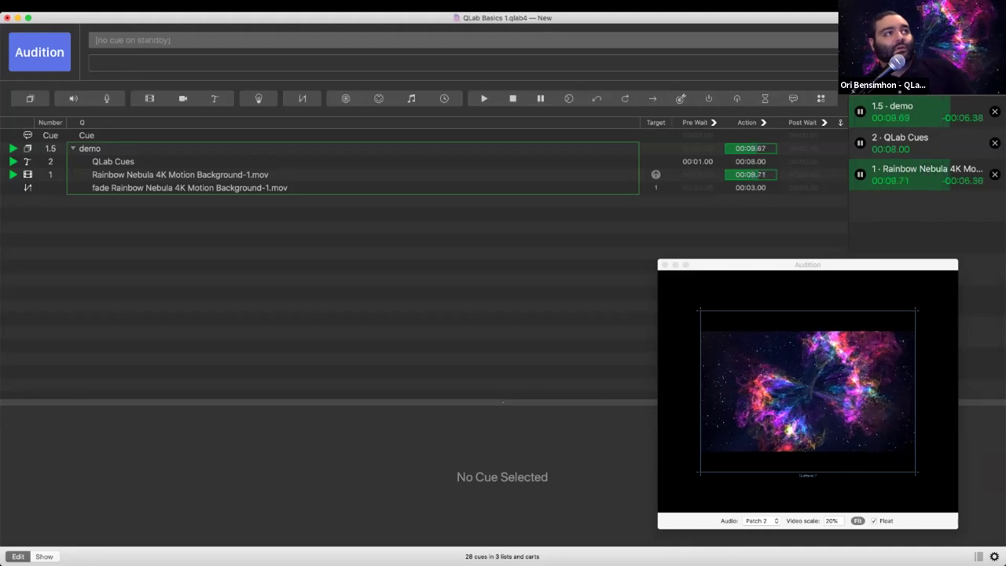
{"action": "key", "text": "Escape"}
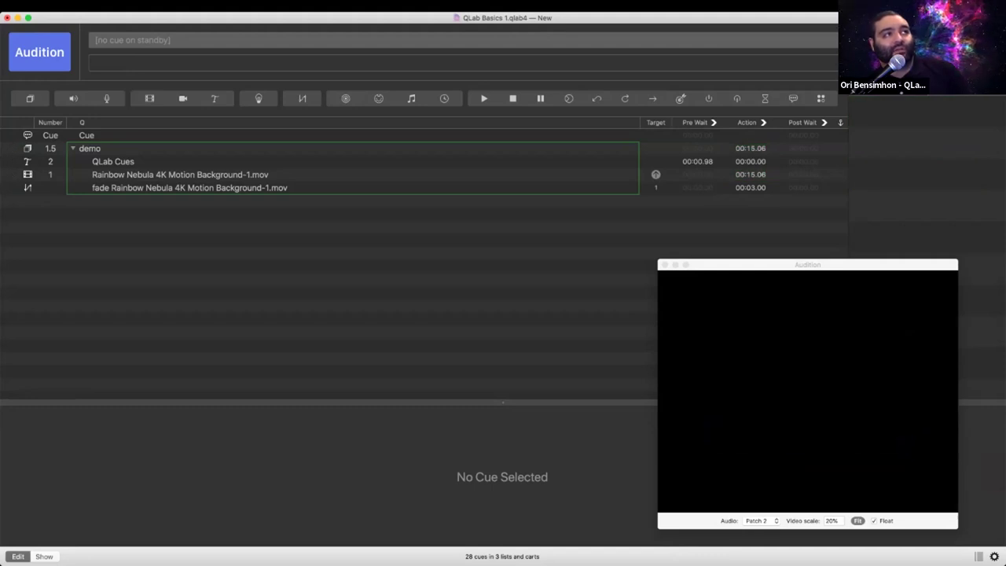
- Set the Rainbow Nebula video cue's layer to bottom, comparing it with the QLab Cues text cue's layer
{"action": "left_click", "coordinate": [180, 174]}
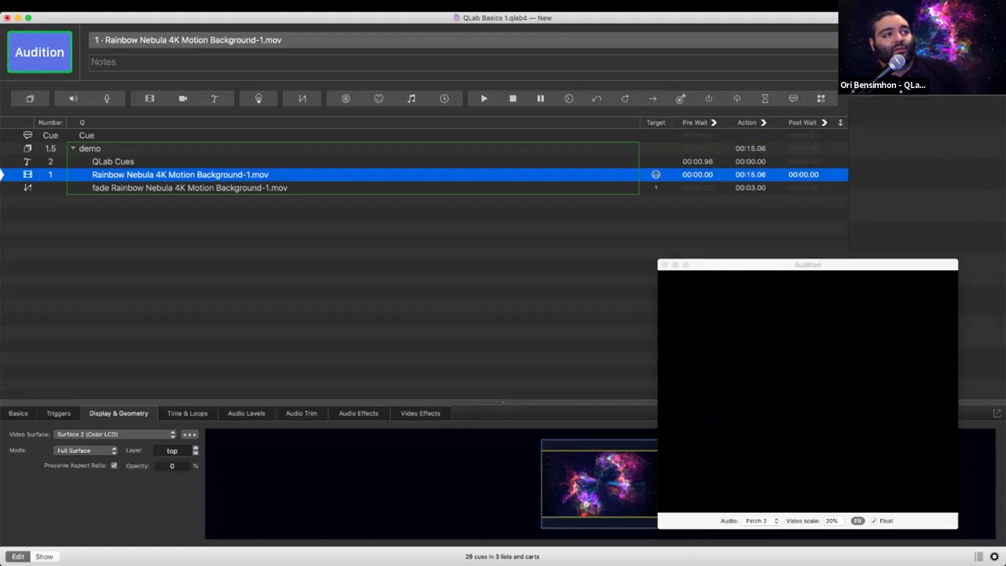
{"action": "left_click", "coordinate": [169, 450]}
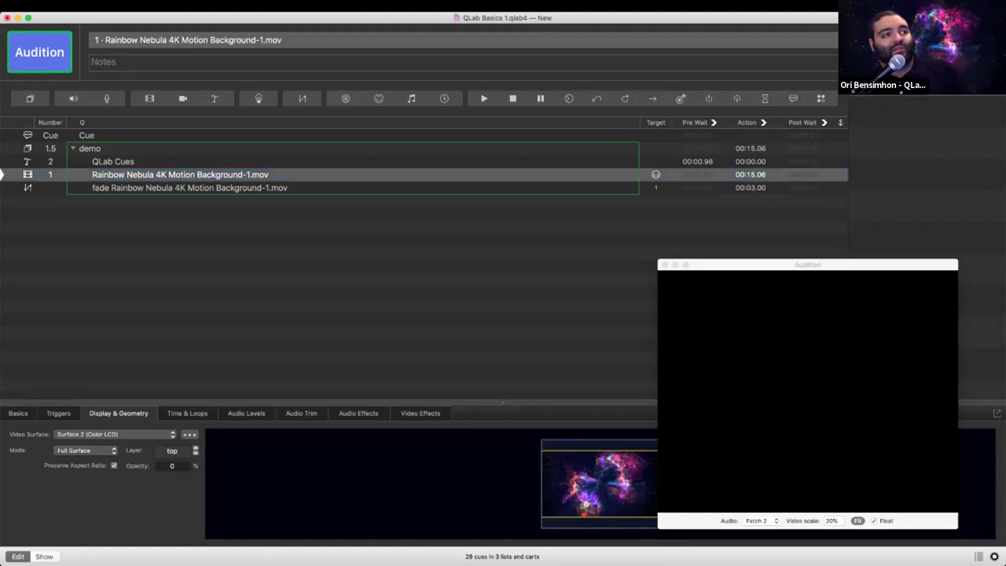
{"action": "left_click", "coordinate": [195, 452]}
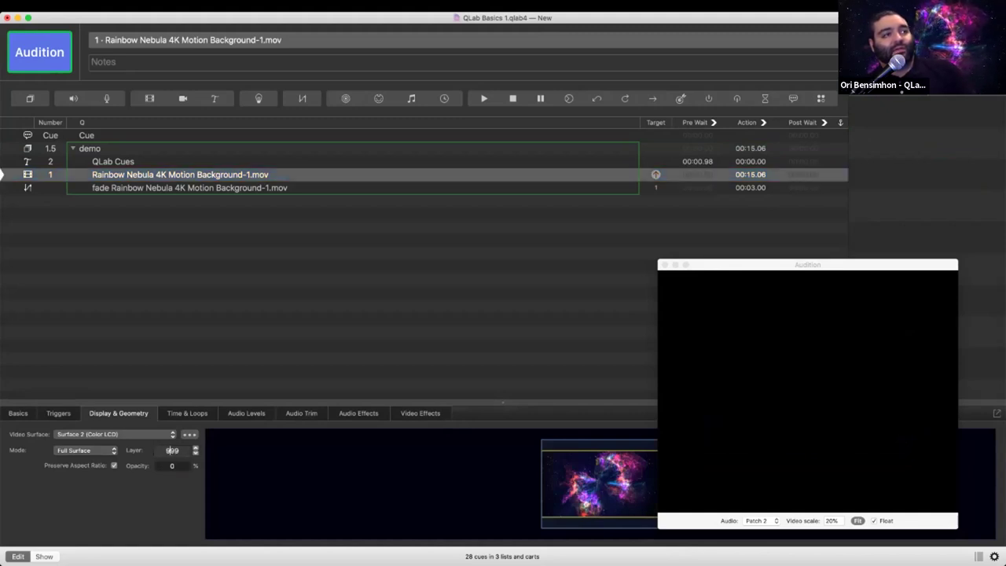
{"action": "left_click", "coordinate": [195, 448]}
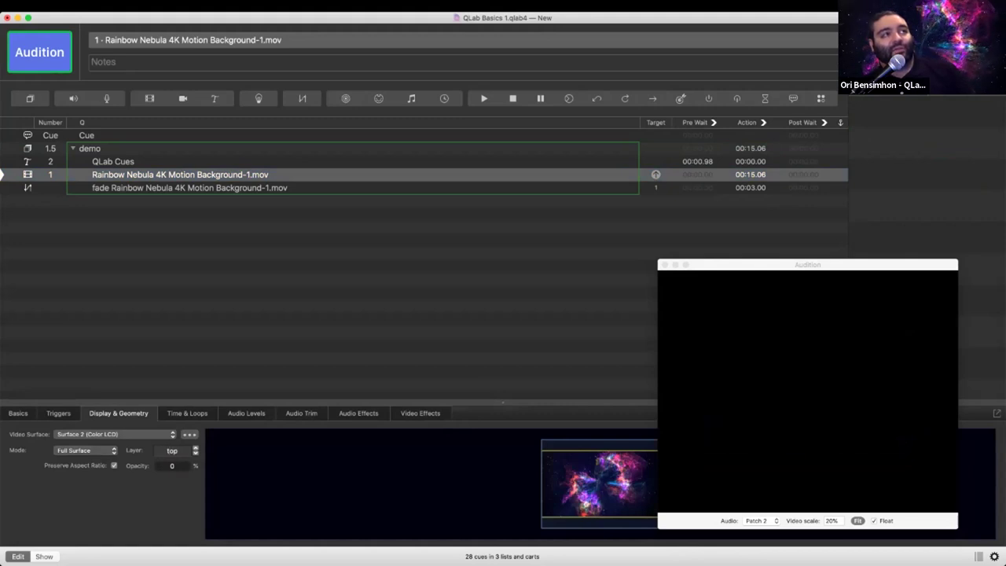
{"action": "left_click", "coordinate": [113, 162]}
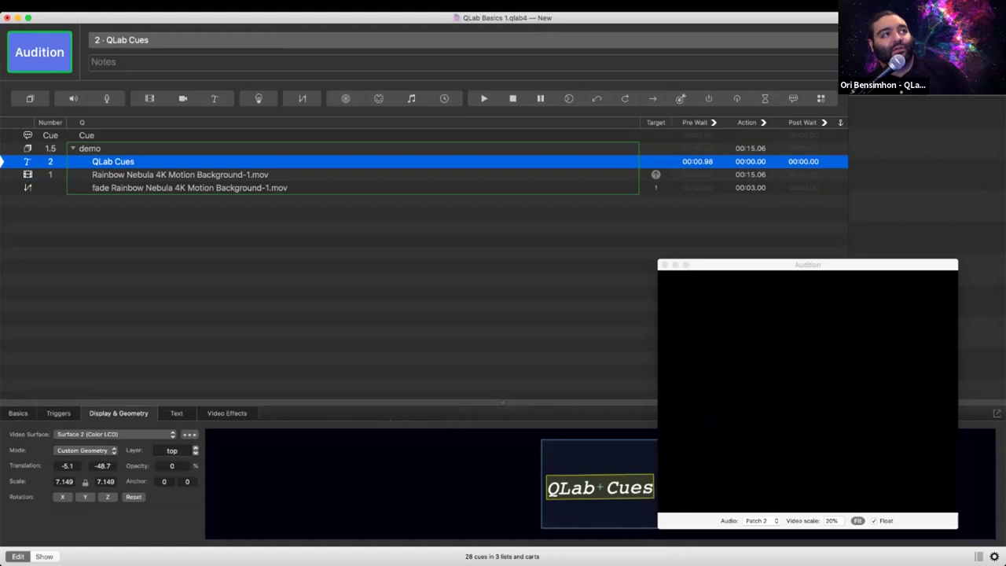
{"action": "left_click", "coordinate": [180, 175]}
{"action": "left_click", "coordinate": [195, 453]}
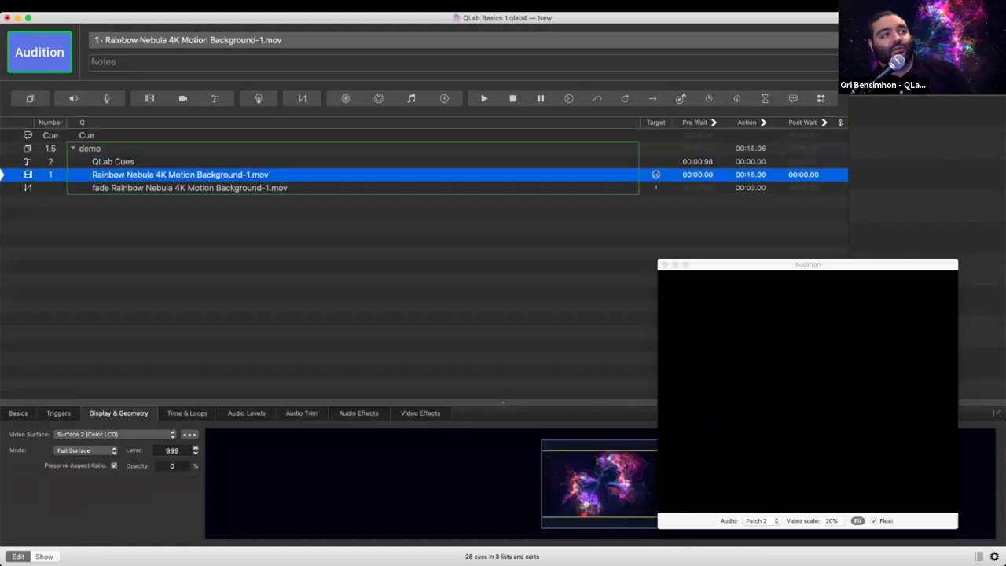
{"action": "left_click", "coordinate": [195, 448]}
{"action": "left_click", "coordinate": [195, 447]}
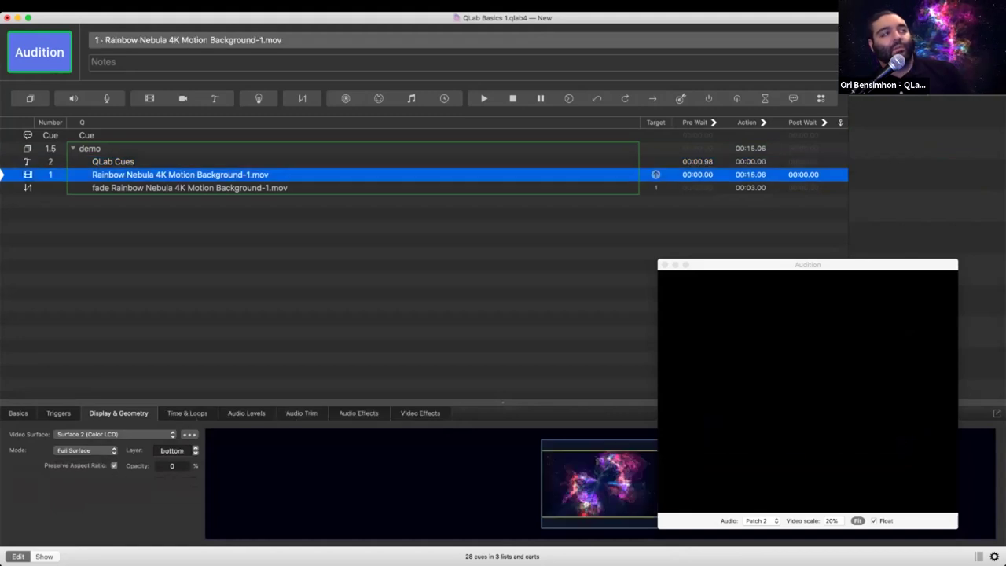
- Audition the demo group and compare the display settings of the QLab Cues text cue and the Rainbow Nebula video cue during playback
{"action": "left_click", "coordinate": [157, 149]}
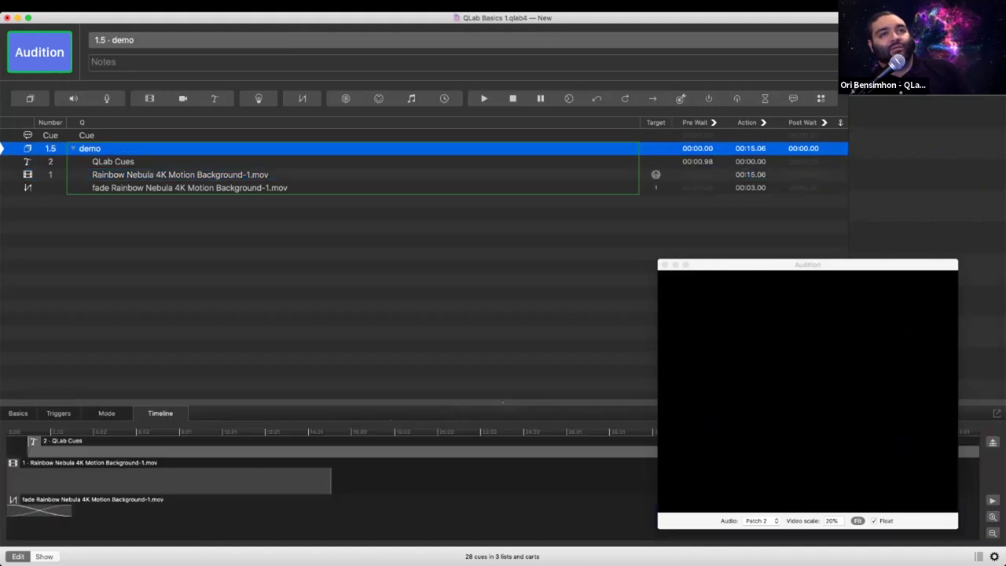
{"action": "key", "text": "space"}
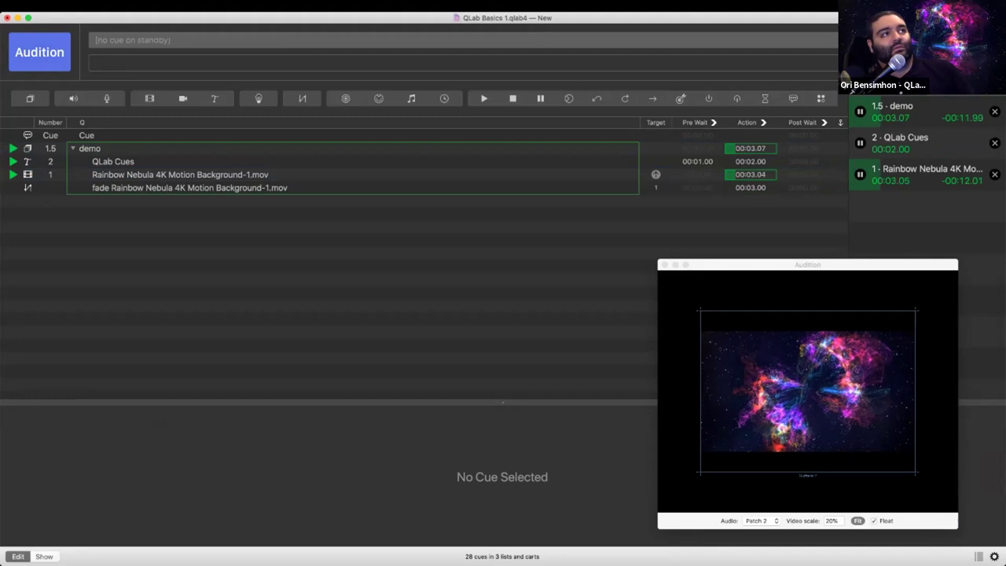
{"action": "left_click", "coordinate": [118, 161]}
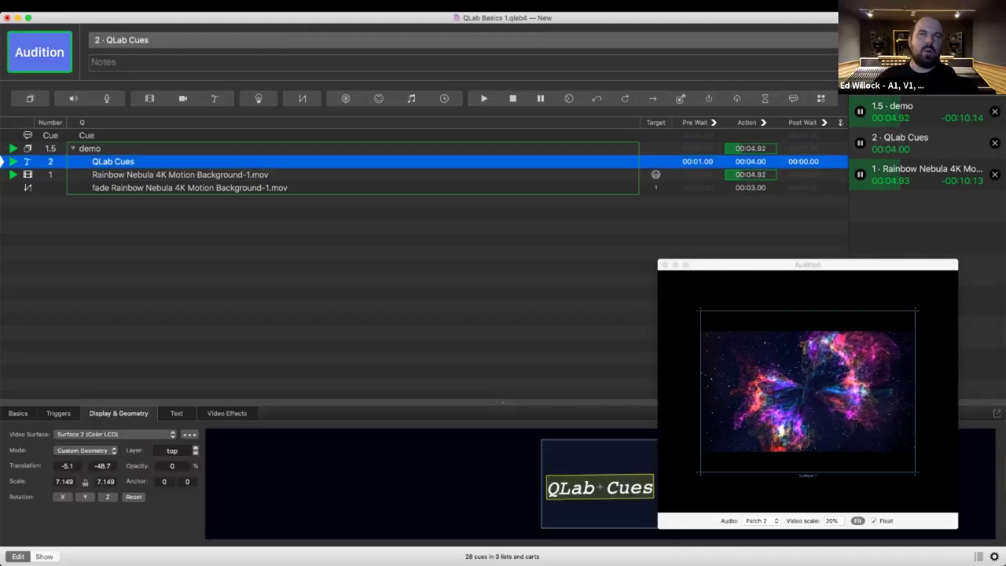
{"action": "left_click", "coordinate": [179, 174]}
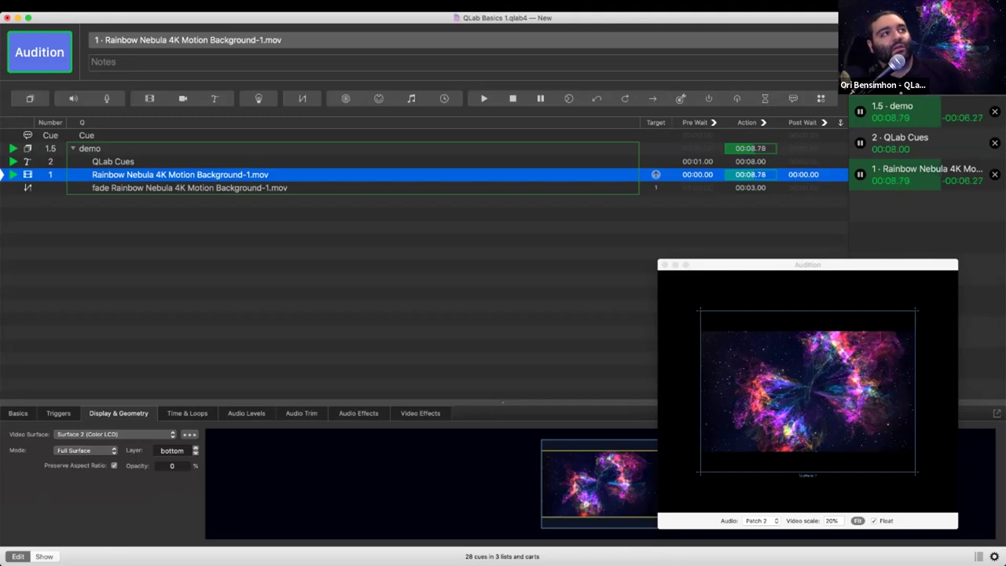
{"action": "left_click", "coordinate": [113, 161]}
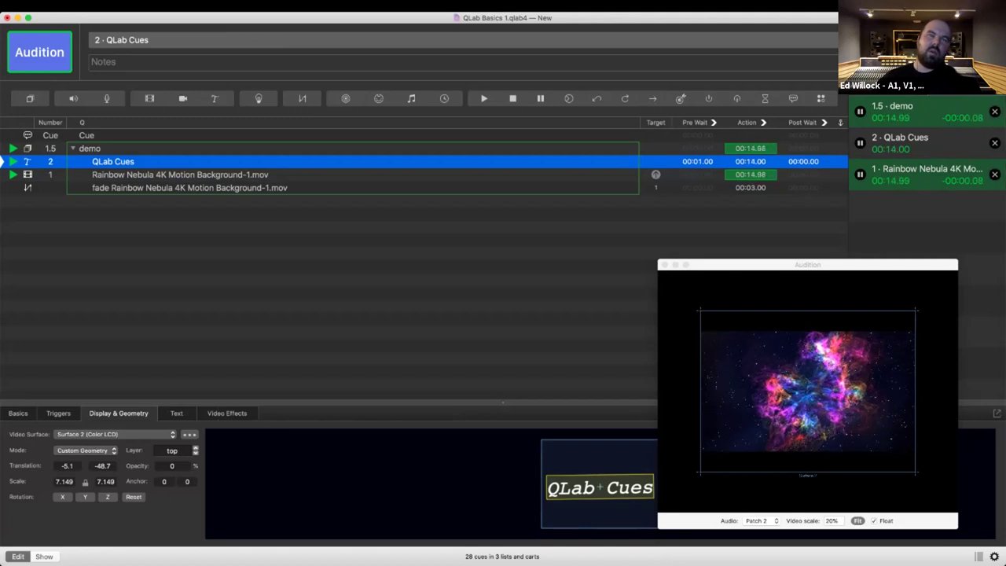
- Move the Rainbow Nebula video cue above the QLab Cues text cue, and audition the reordered demo group before stopping playback
{"action": "left_click_drag", "start_coordinate": [179, 174], "coordinate": [180, 154]}
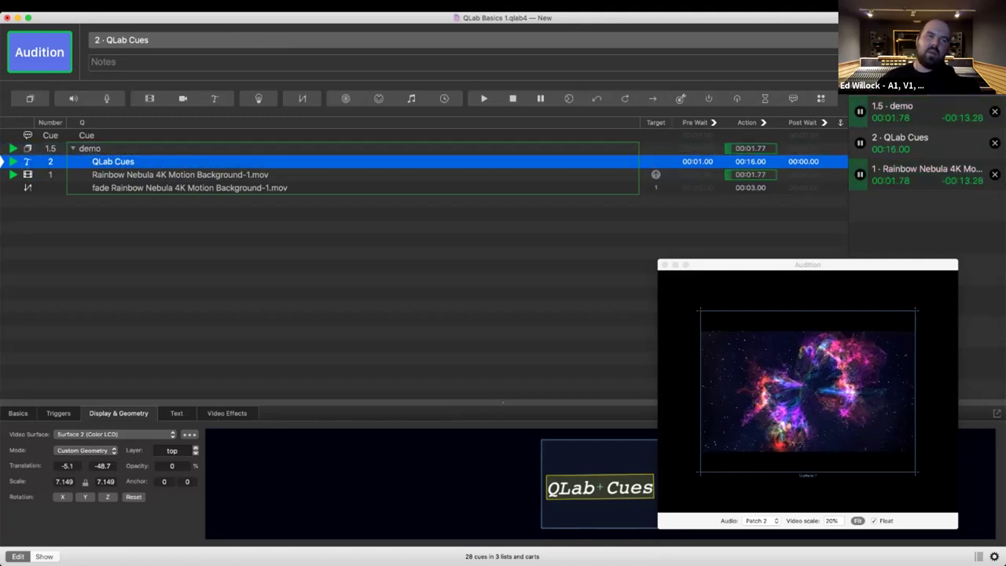
{"action": "key", "text": "Escape"}
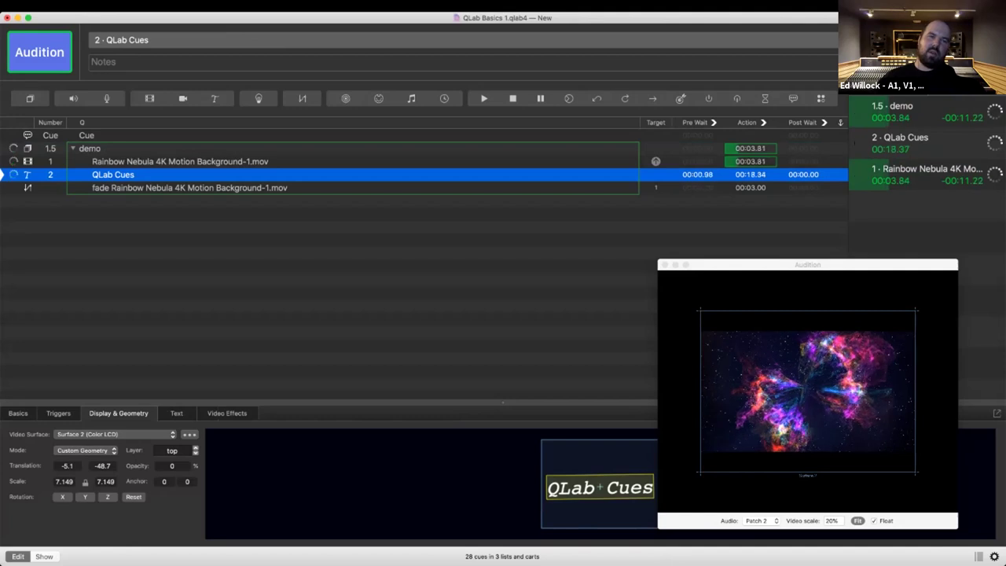
{"action": "left_click", "coordinate": [179, 148]}
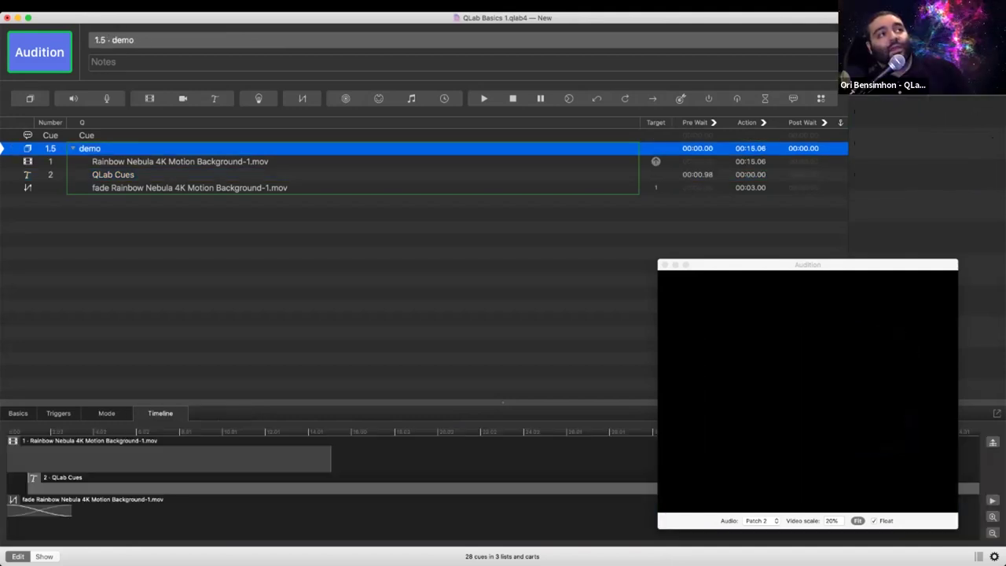
{"action": "key", "text": "space"}
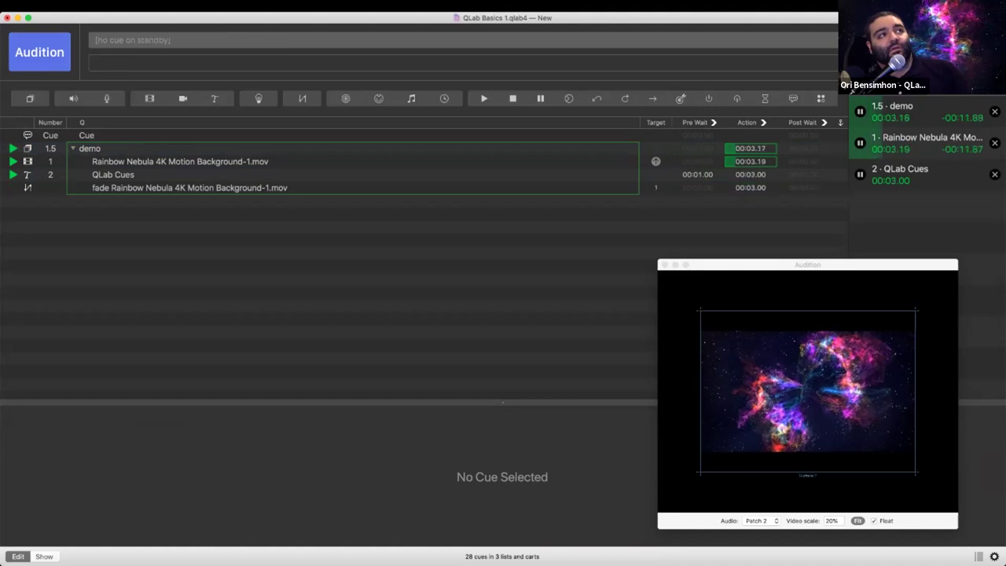
{"action": "left_click", "coordinate": [157, 174]}
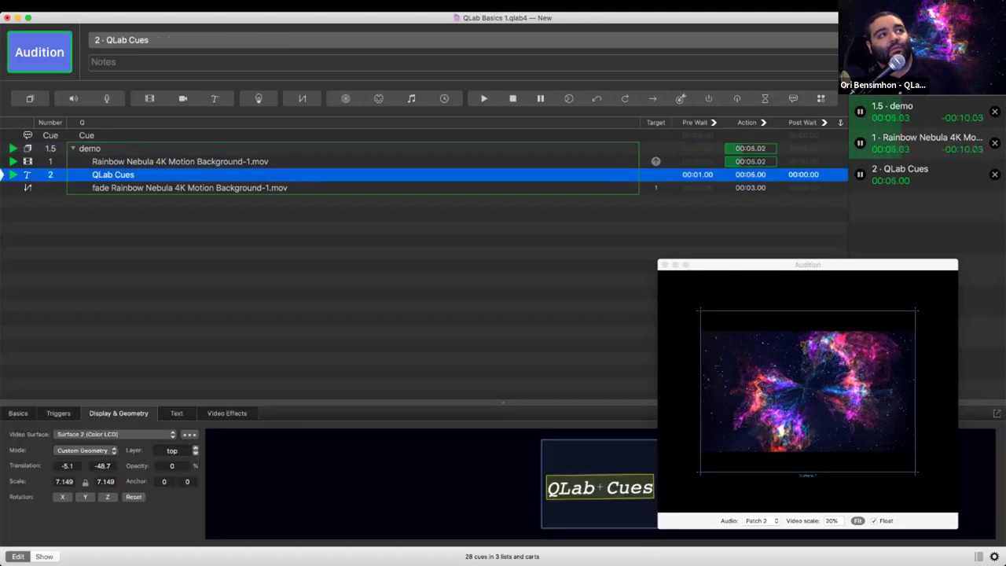
{"action": "key", "text": "Escape"}
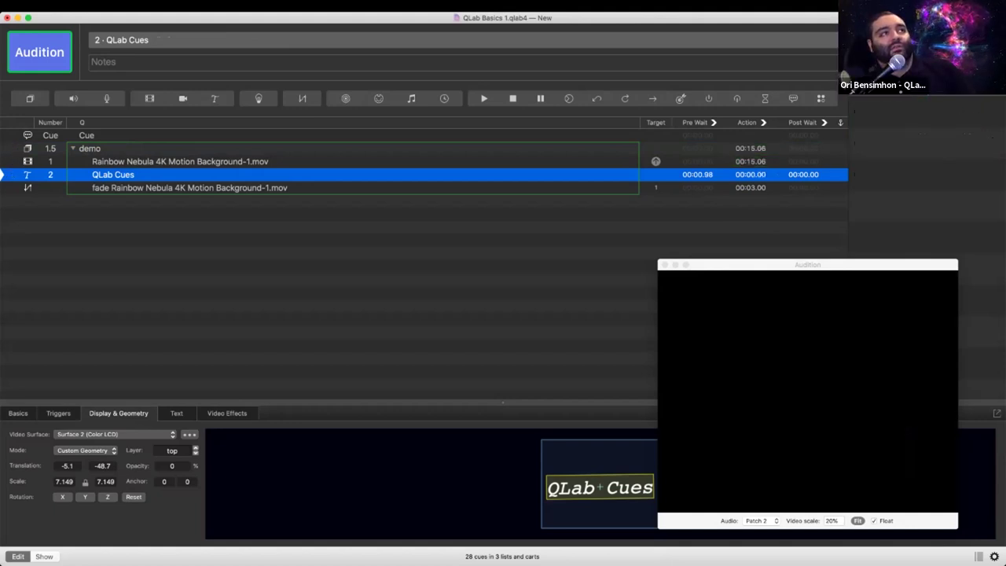
- Review the Rainbow Nebula fade cue's geometry settings and delete the whole demo group from the cue list
{"action": "left_click", "coordinate": [89, 148]}
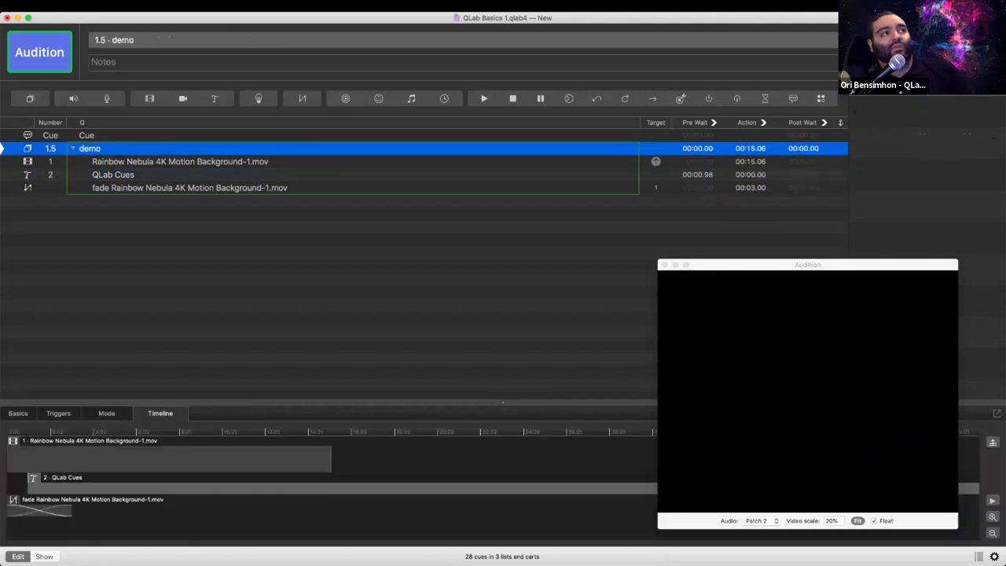
{"action": "left_click", "coordinate": [189, 227]}
{"action": "left_click", "coordinate": [188, 188]}
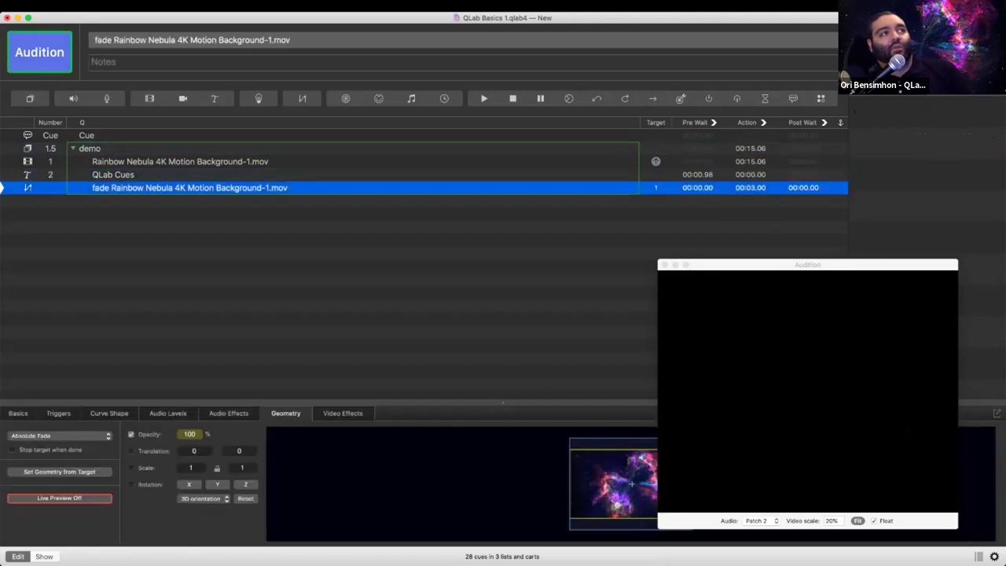
{"action": "left_click", "coordinate": [89, 148]}
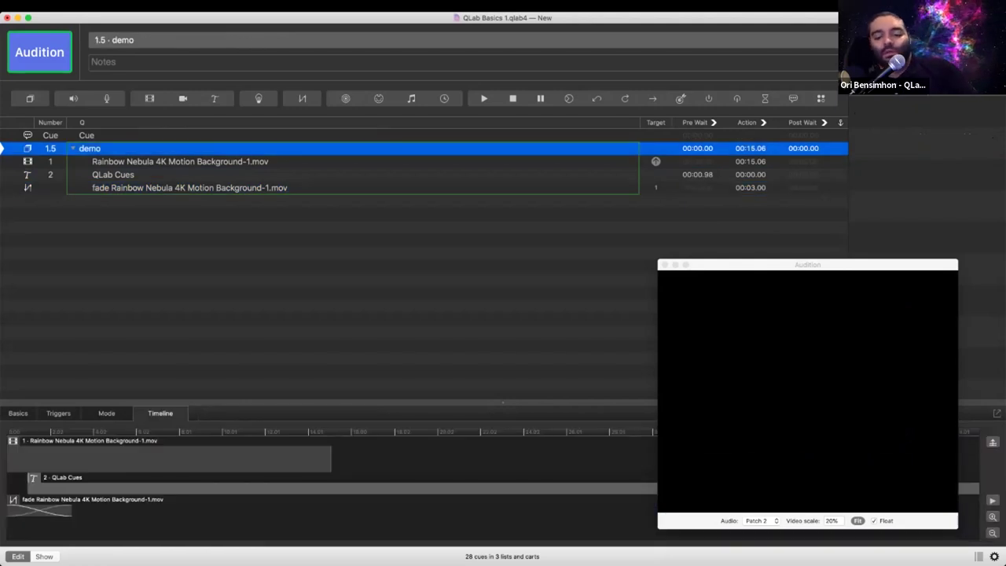
{"action": "key", "text": "Delete"}
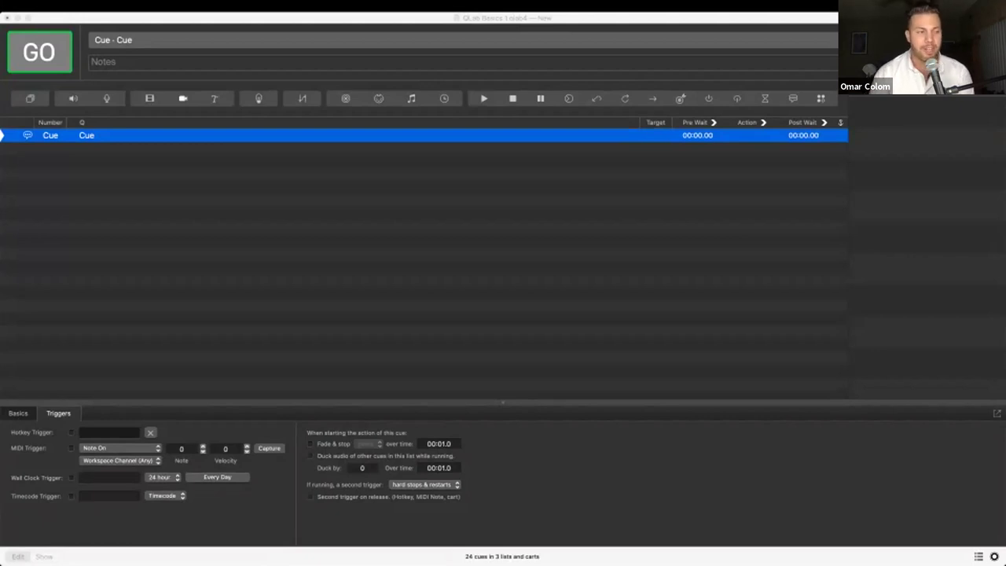
- Return to the workspace, view the remaining memo cue's basic settings, and look through the Cue Cart and the Tested cue list
{"action": "key", "text": "super+Tab"}
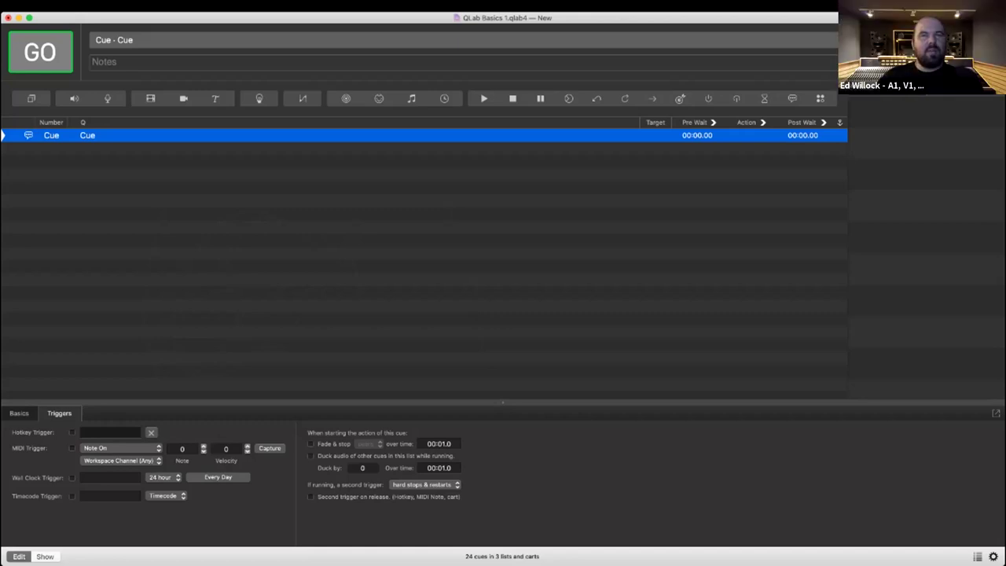
{"action": "left_click", "coordinate": [19, 413]}
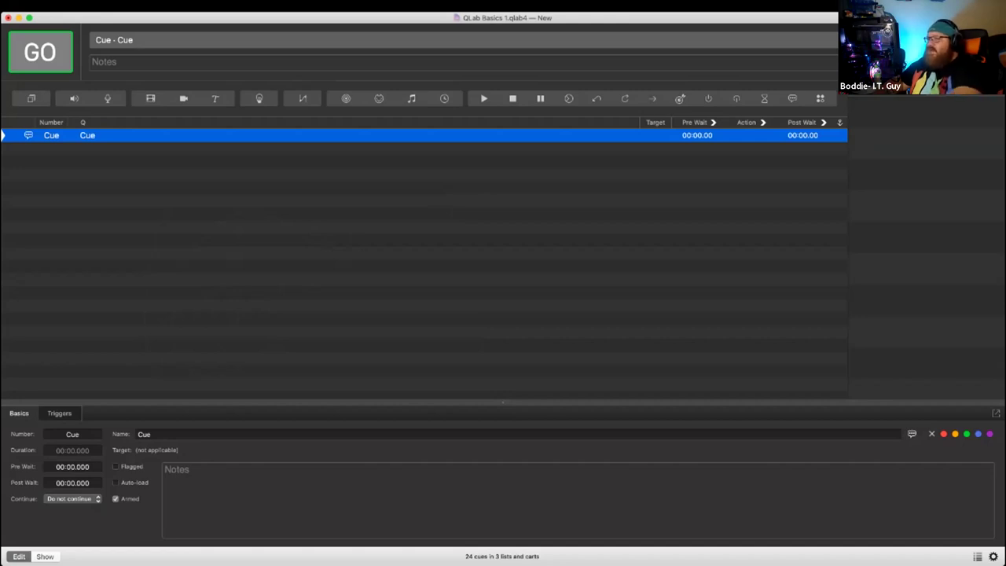
{"action": "left_click", "coordinate": [906, 101]}
{"action": "left_click", "coordinate": [913, 111]}
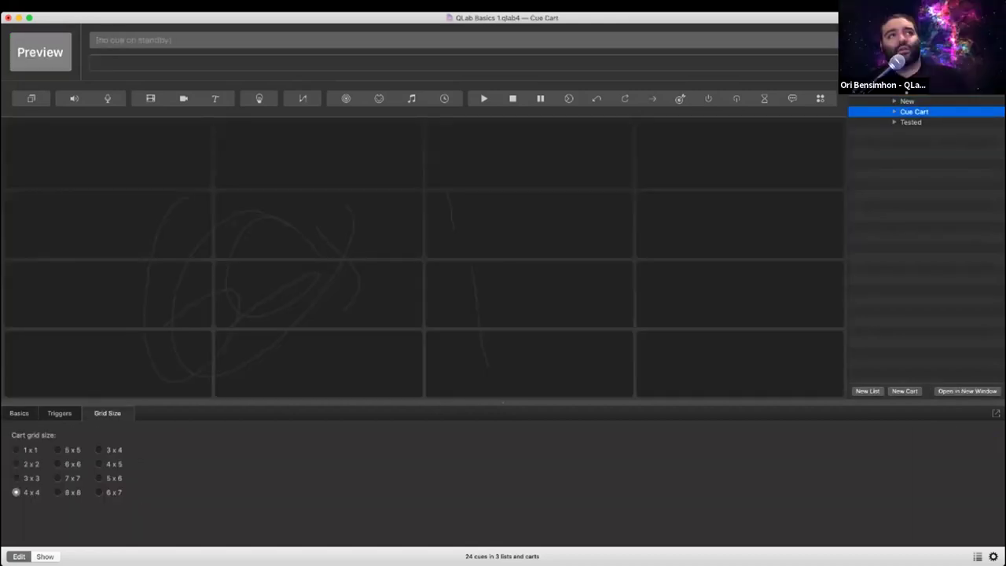
{"action": "key", "text": "Down"}
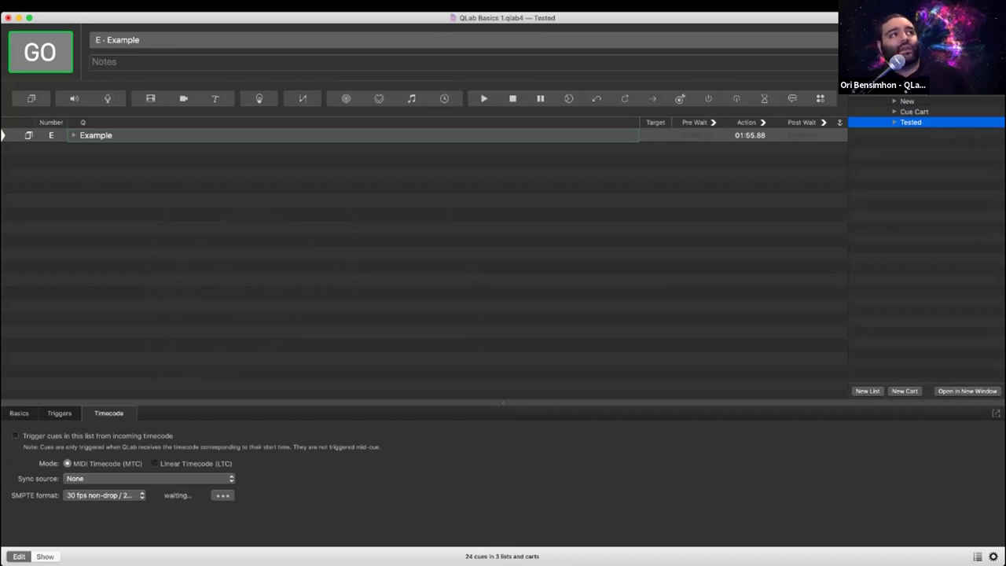
- Expand the Example group and its nested Last note group, and examine the order and nesting of their cues
{"action": "left_click", "coordinate": [74, 135]}
{"action": "scroll", "coordinate": [352, 259], "scroll_direction": "down", "scroll_amount": 1}
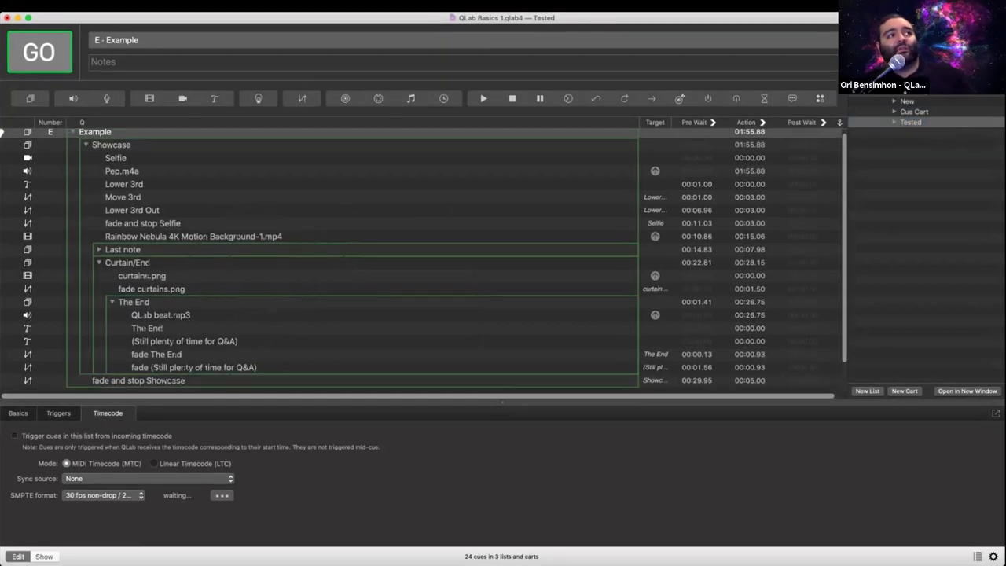
{"action": "left_click", "coordinate": [99, 246]}
{"action": "scroll", "coordinate": [352, 260], "scroll_direction": "down", "scroll_amount": 1}
{"action": "scroll", "coordinate": [352, 259], "scroll_direction": "up", "scroll_amount": 2}
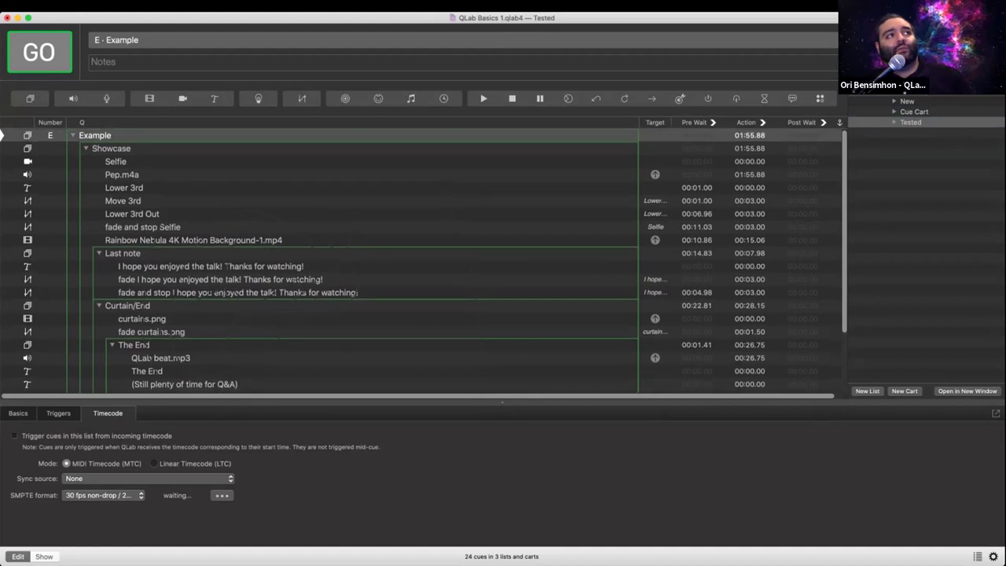
{"action": "scroll", "coordinate": [352, 259], "scroll_direction": "down", "scroll_amount": 1}
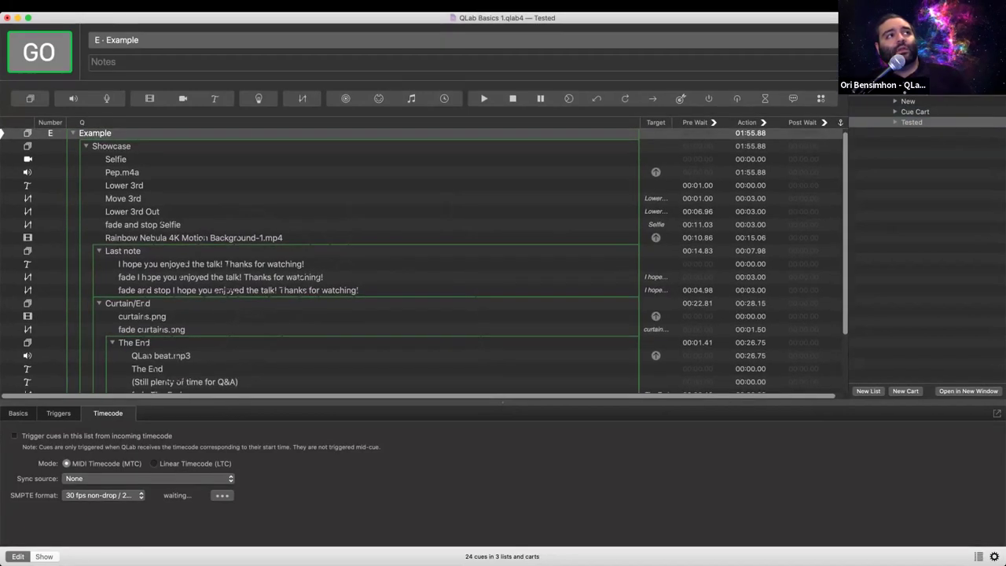
- Look over the Example group's cue order and view the Showcase group's mode settings
{"action": "scroll", "coordinate": [352, 259], "scroll_direction": "up", "scroll_amount": 1}
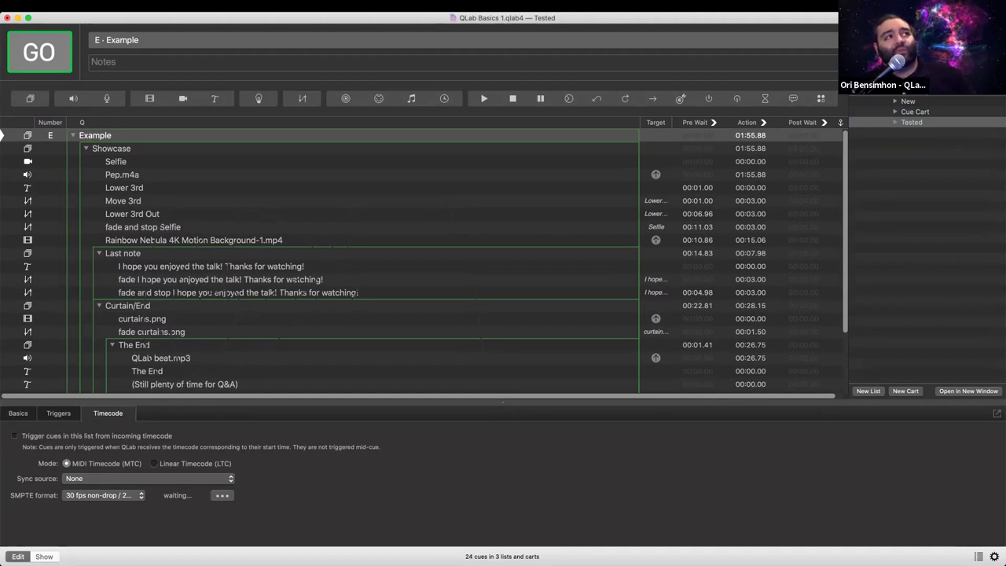
{"action": "scroll", "coordinate": [425, 259], "scroll_direction": "down", "scroll_amount": 5}
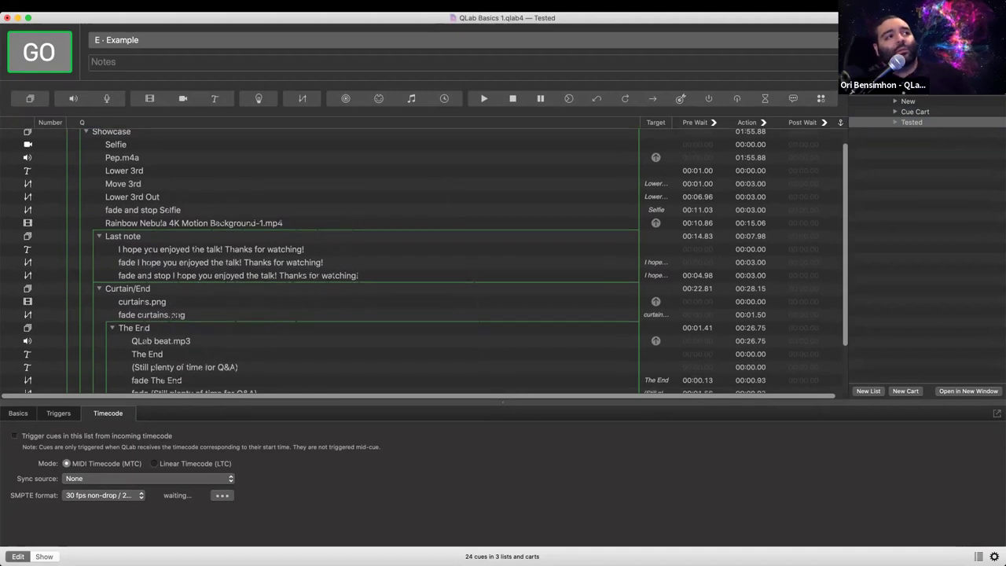
{"action": "scroll", "coordinate": [435, 254], "scroll_direction": "up", "scroll_amount": 5}
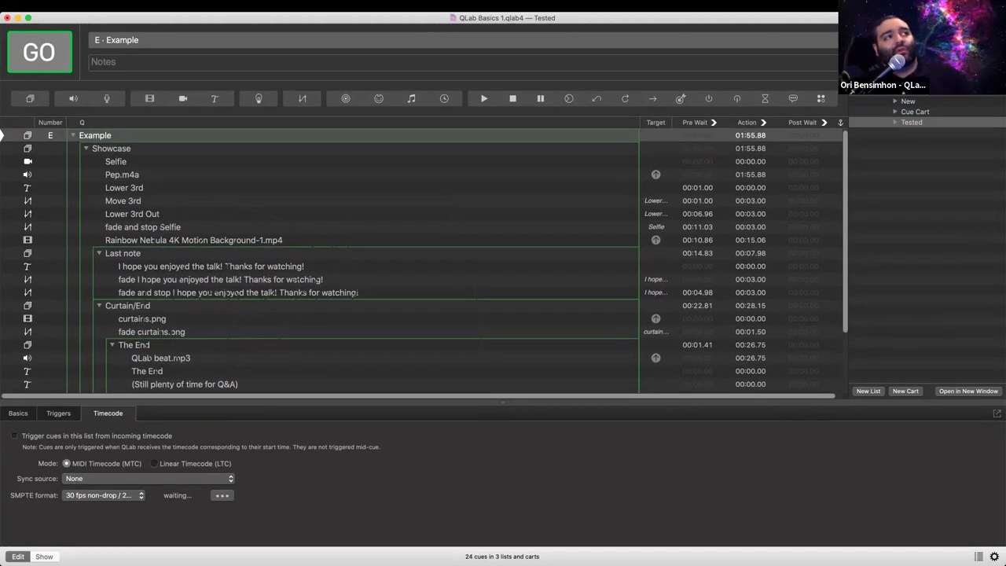
{"action": "left_click", "coordinate": [112, 148]}
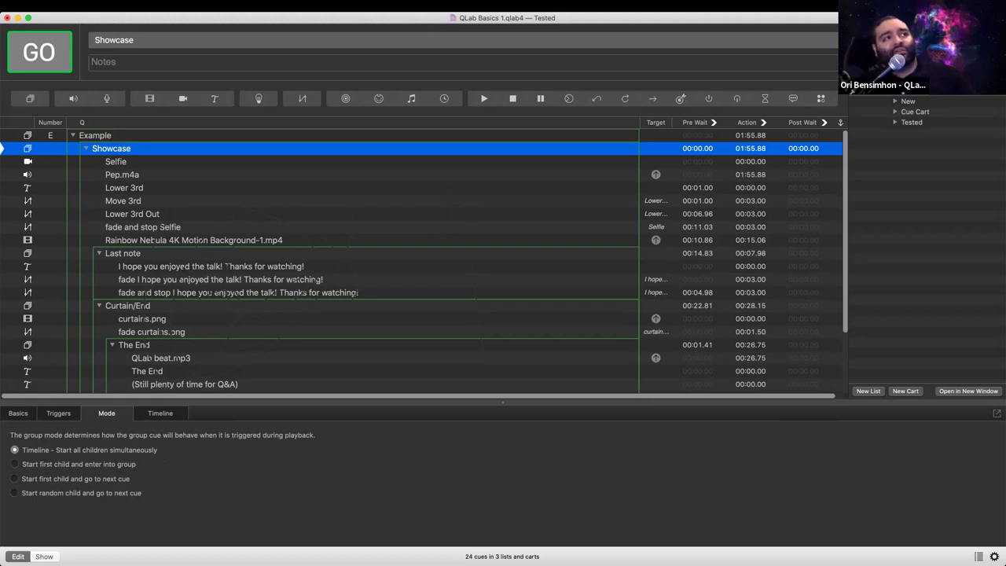
- Examine the two text cues in the nested The End group and compare the fade cues that target them
{"action": "scroll", "coordinate": [424, 259], "scroll_direction": "down", "scroll_amount": 1}
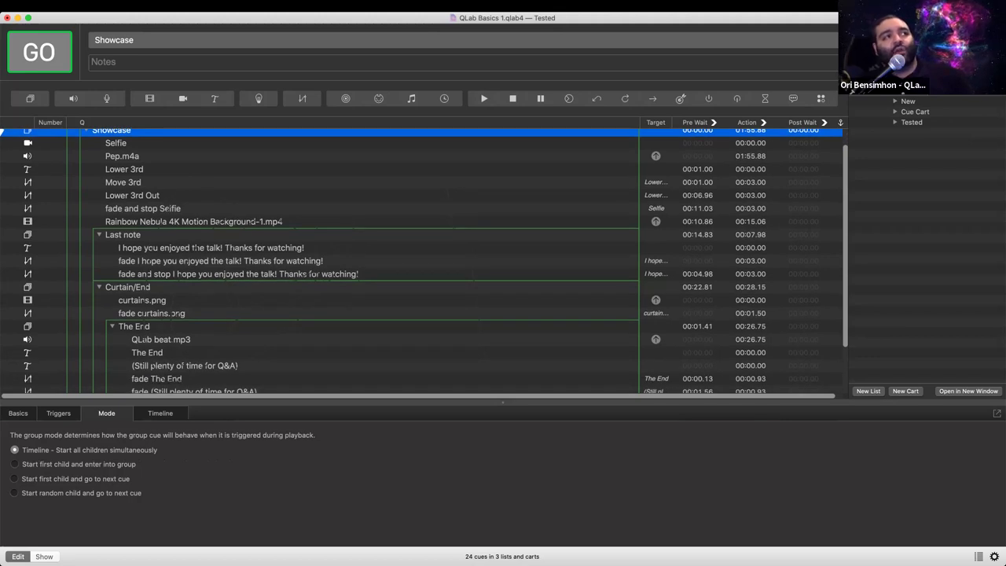
{"action": "scroll", "coordinate": [425, 259], "scroll_direction": "down", "scroll_amount": 4}
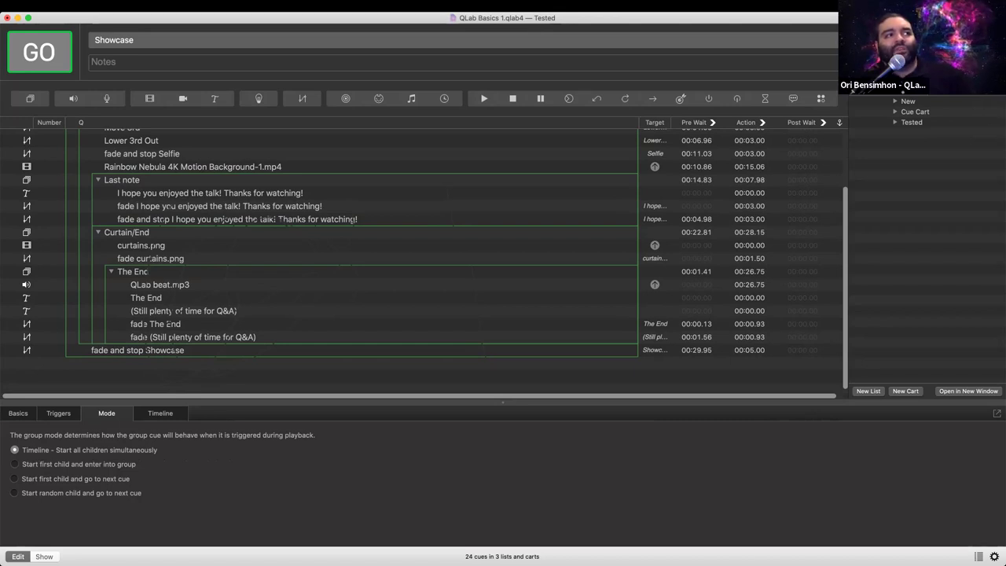
{"action": "left_click", "coordinate": [146, 297]}
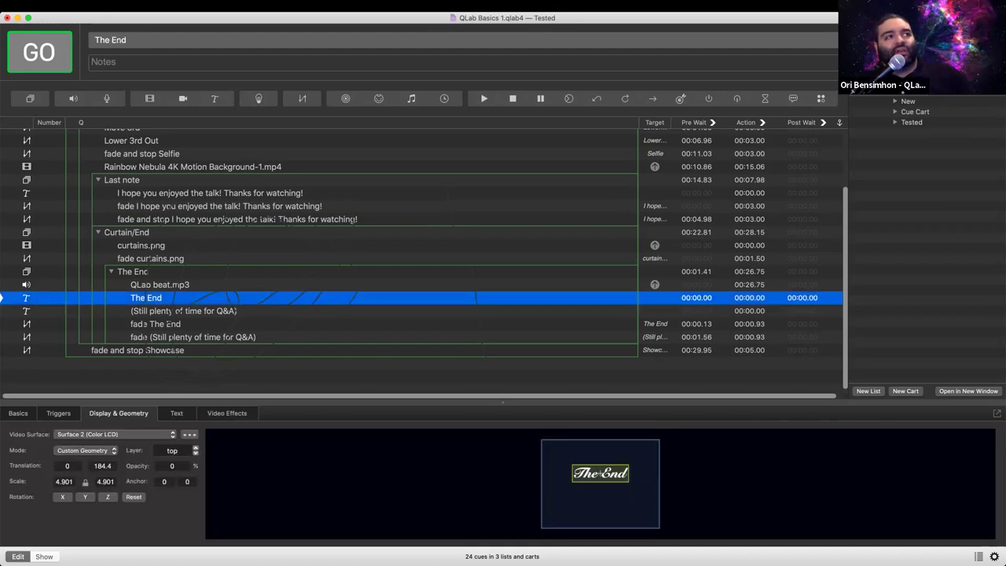
{"action": "left_click", "coordinate": [183, 311]}
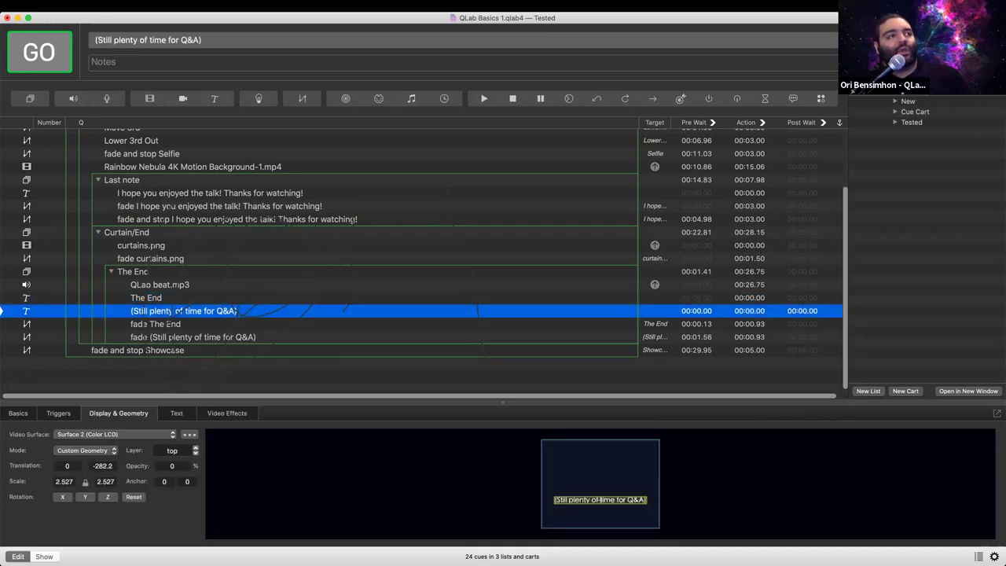
{"action": "left_click", "coordinate": [168, 324]}
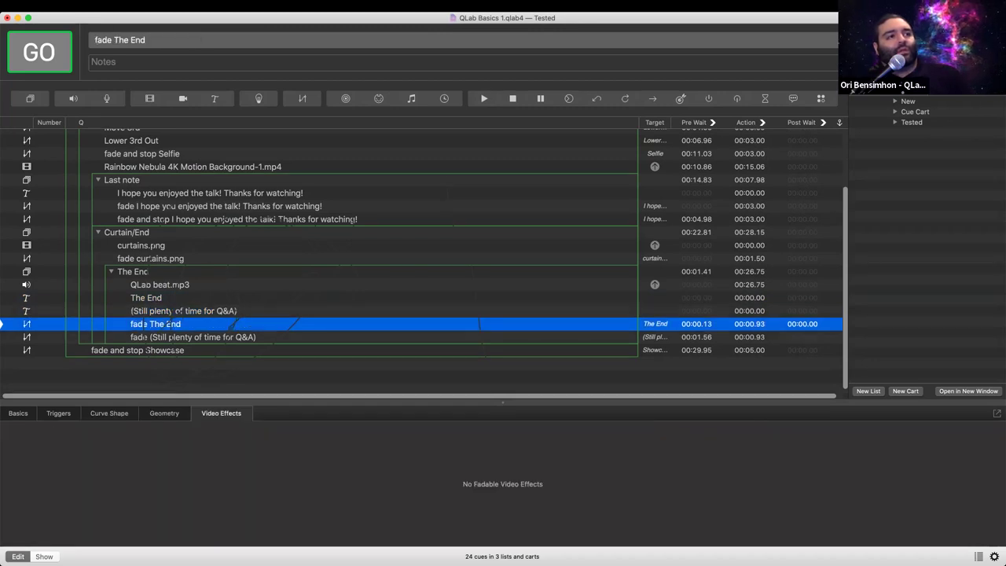
{"action": "left_click", "coordinate": [169, 336]}
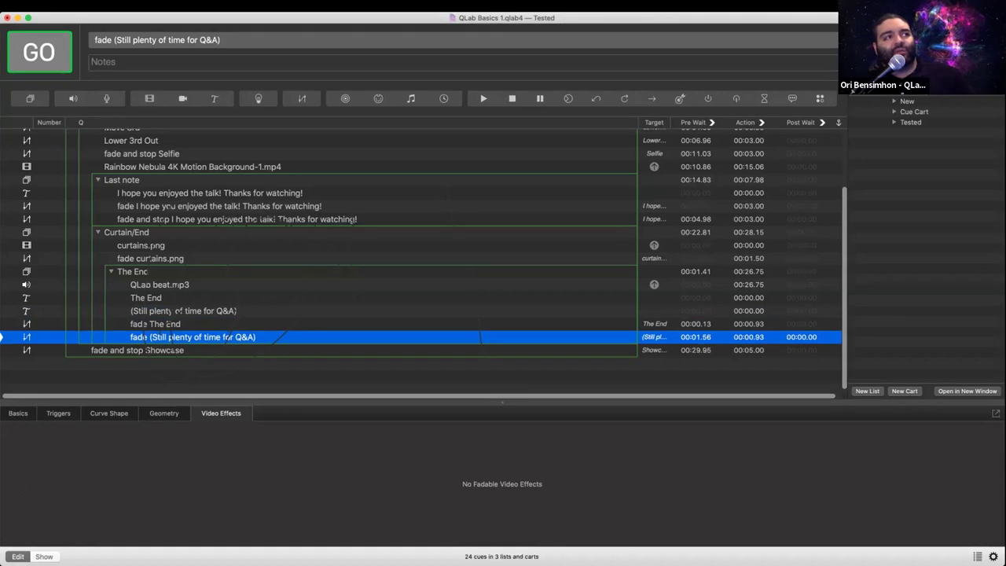
{"action": "left_click", "coordinate": [168, 324]}
{"action": "left_click", "coordinate": [169, 336]}
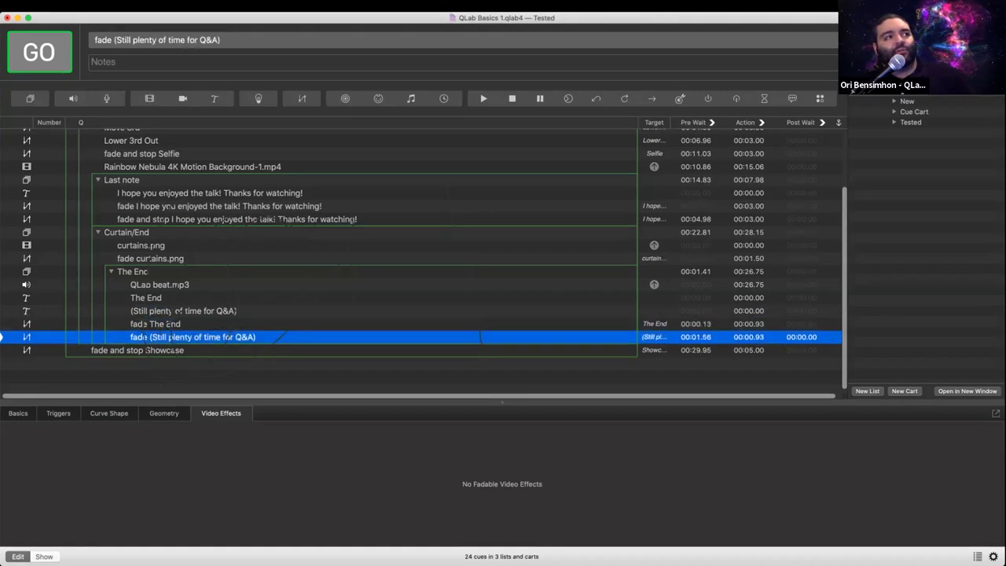
{"action": "left_click", "coordinate": [168, 324]}
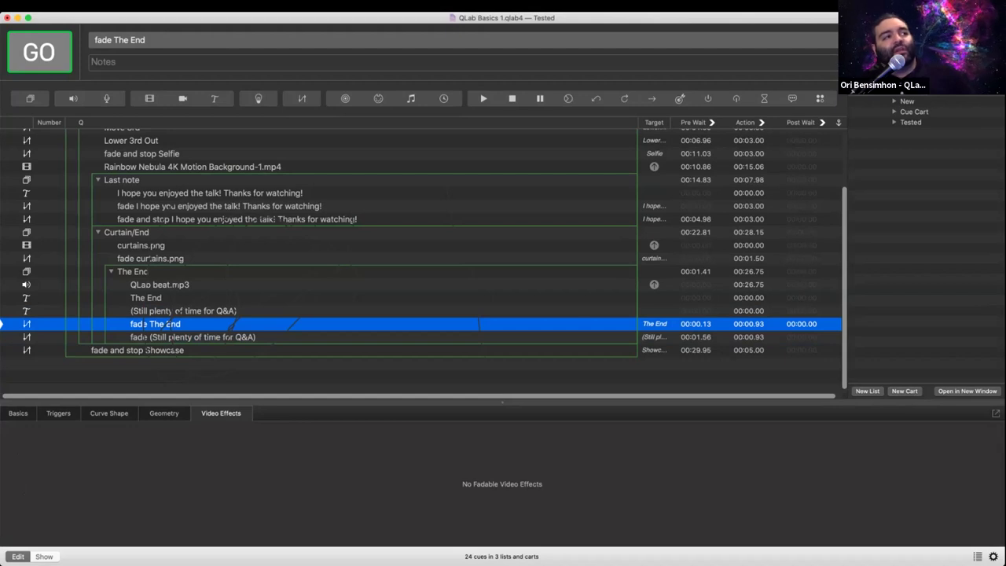
- Review the geometry and audio level settings of the fade and stop Showcase cue against the group it targets
{"action": "left_click", "coordinate": [169, 349]}
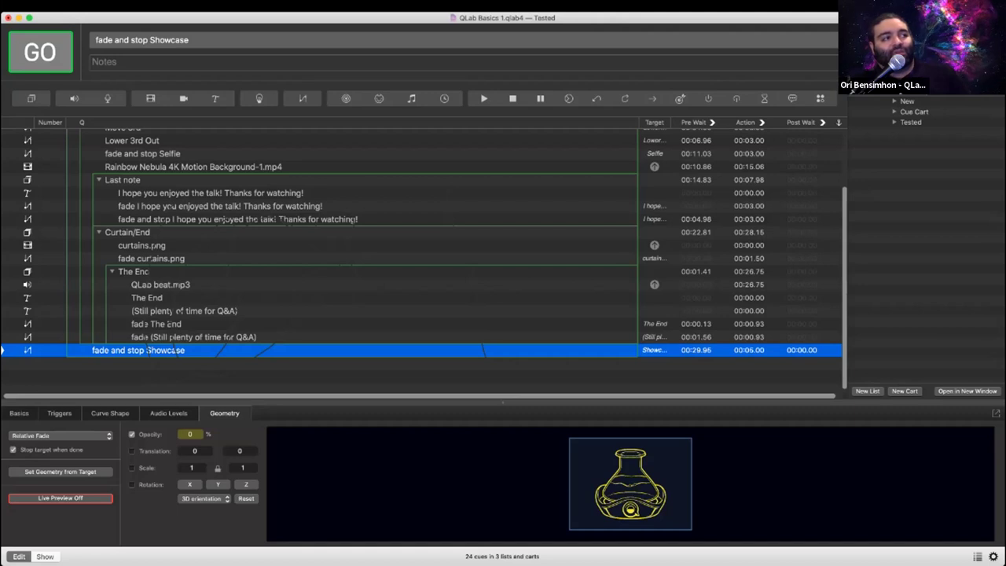
{"action": "scroll", "coordinate": [424, 244], "scroll_direction": "up", "scroll_amount": 5}
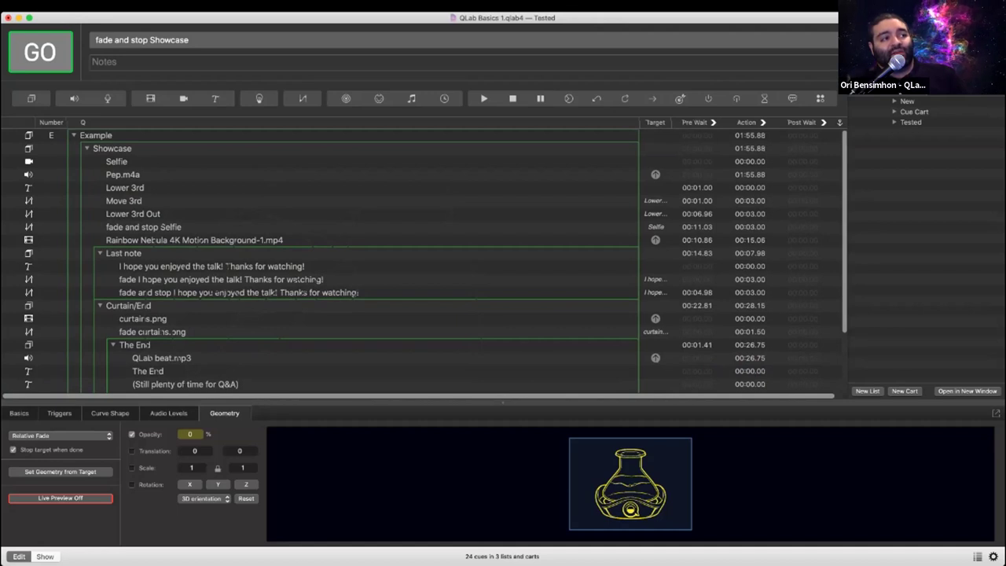
{"action": "left_click", "coordinate": [169, 413]}
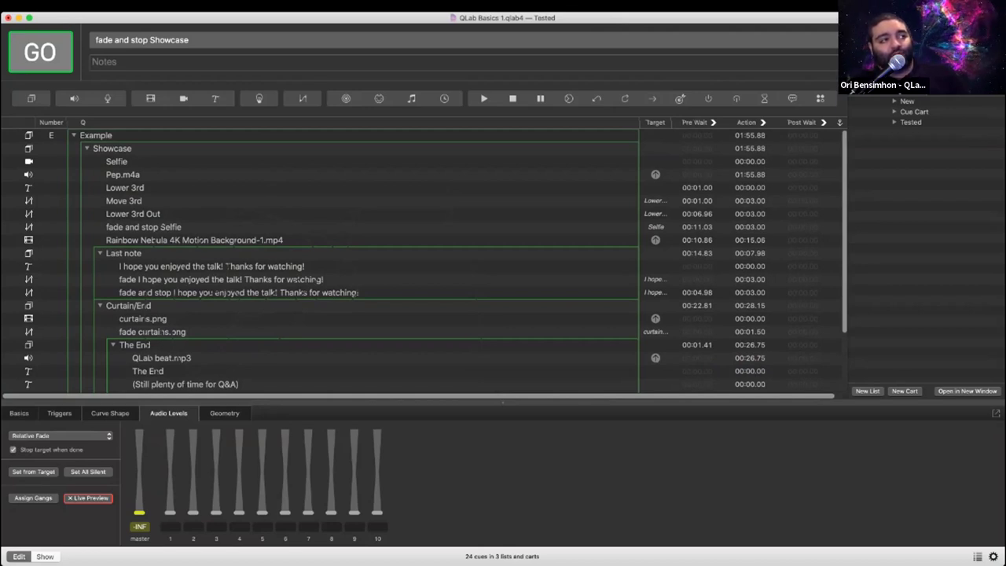
{"action": "scroll", "coordinate": [424, 263], "scroll_direction": "down", "scroll_amount": 3}
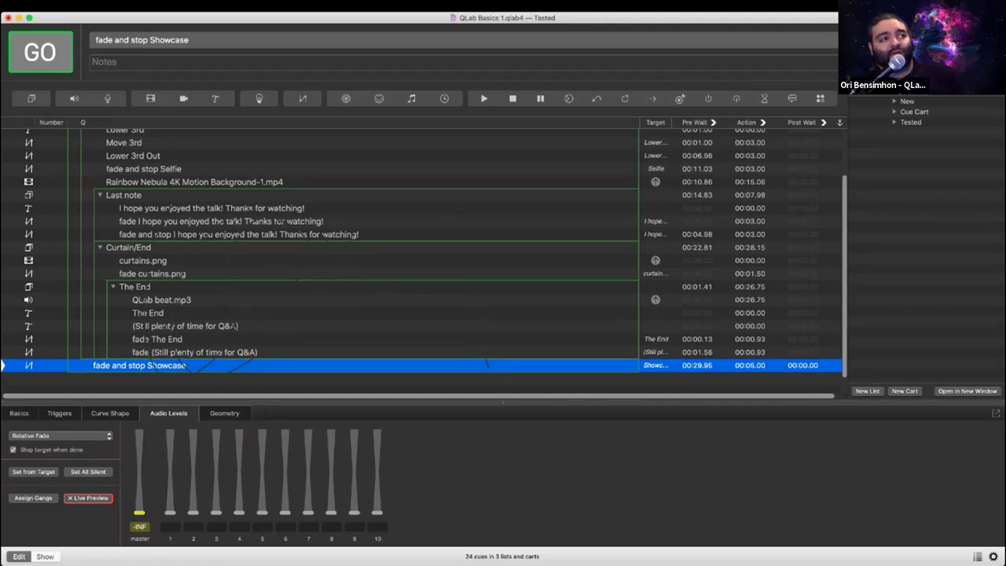
{"action": "scroll", "coordinate": [424, 263], "scroll_direction": "up", "scroll_amount": 1}
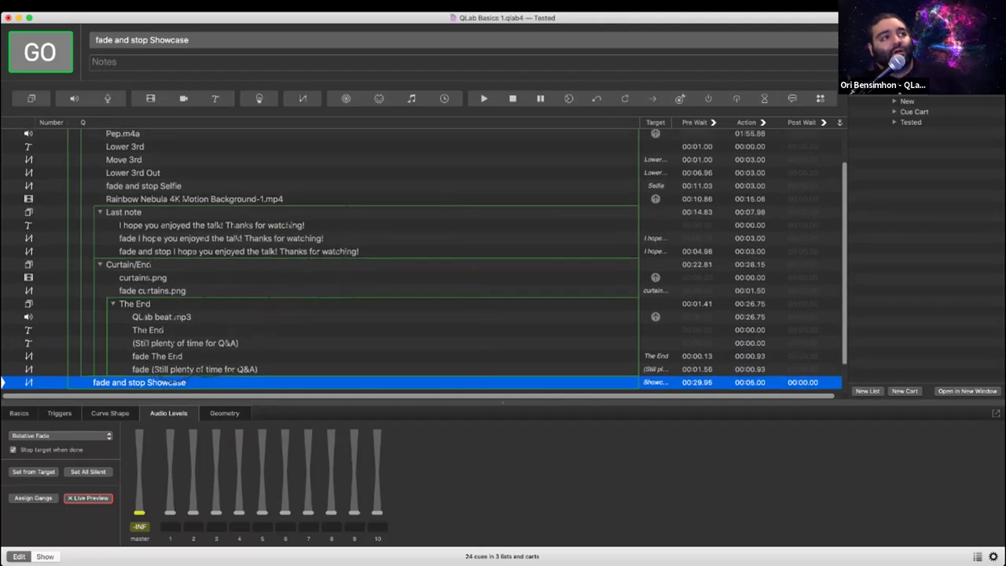
- Inspect the Curtain/End group's mode, trigger and basic settings
{"action": "left_click", "coordinate": [346, 264]}
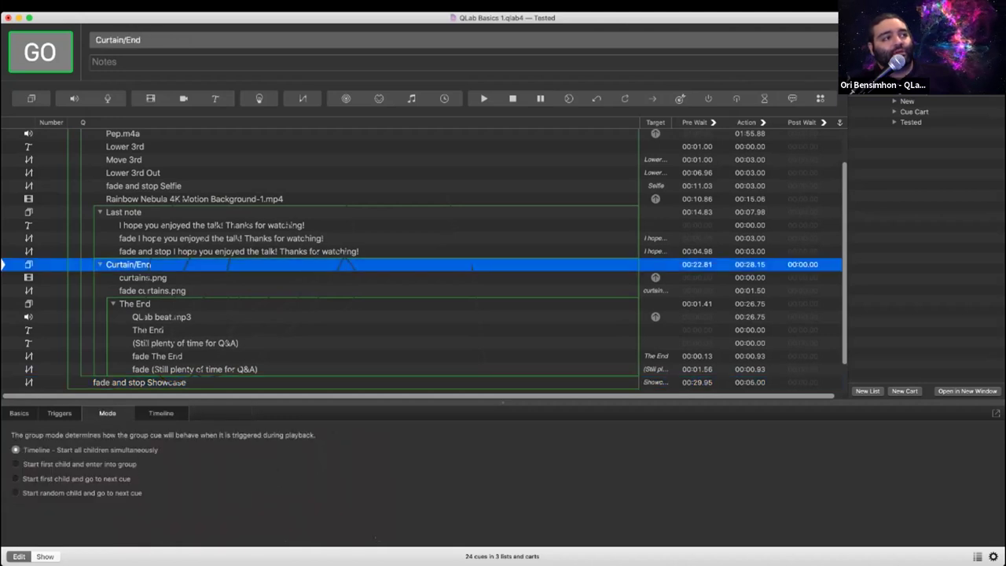
{"action": "left_click", "coordinate": [59, 413]}
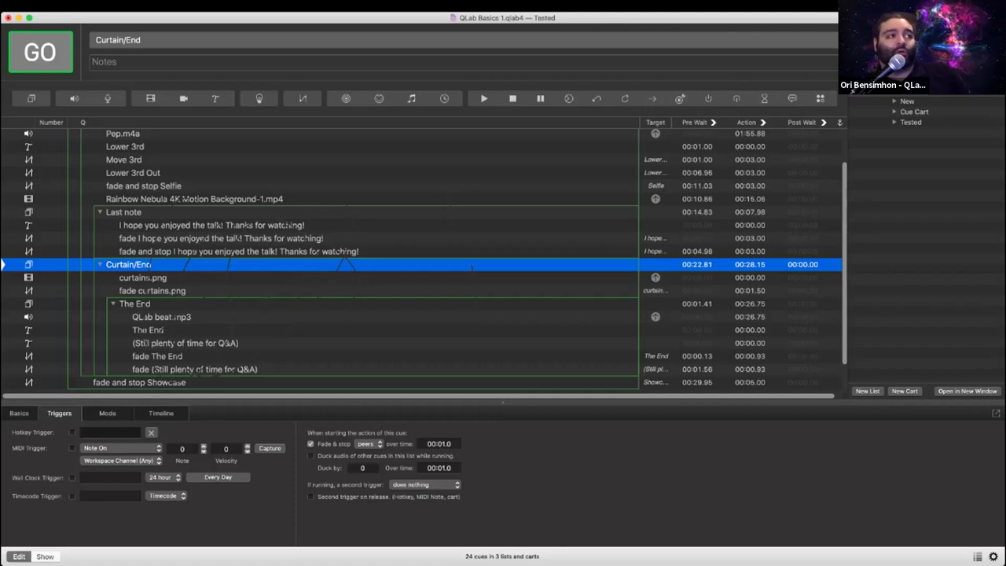
{"action": "left_click", "coordinate": [19, 413]}
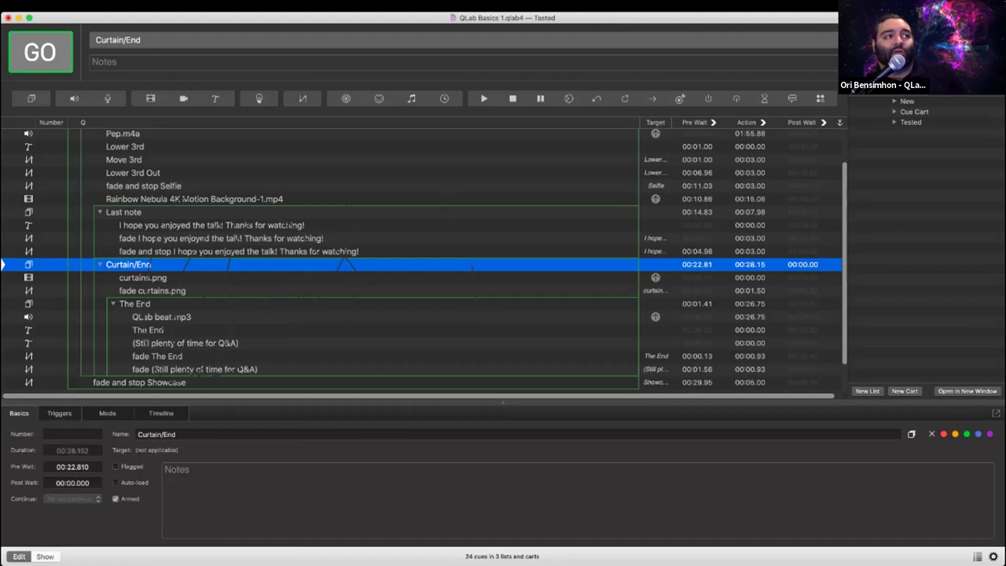
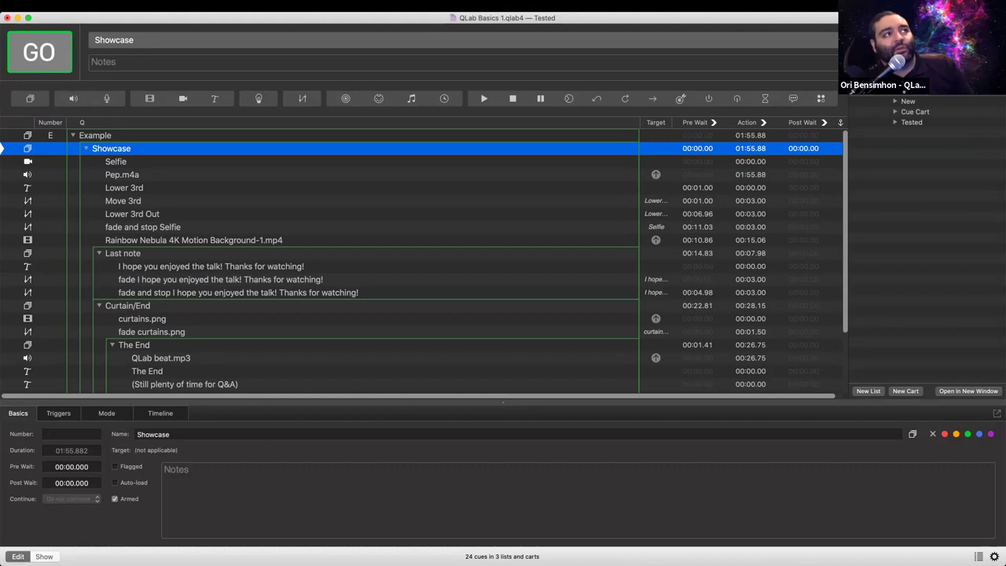
{"action": "key", "text": "Up"}
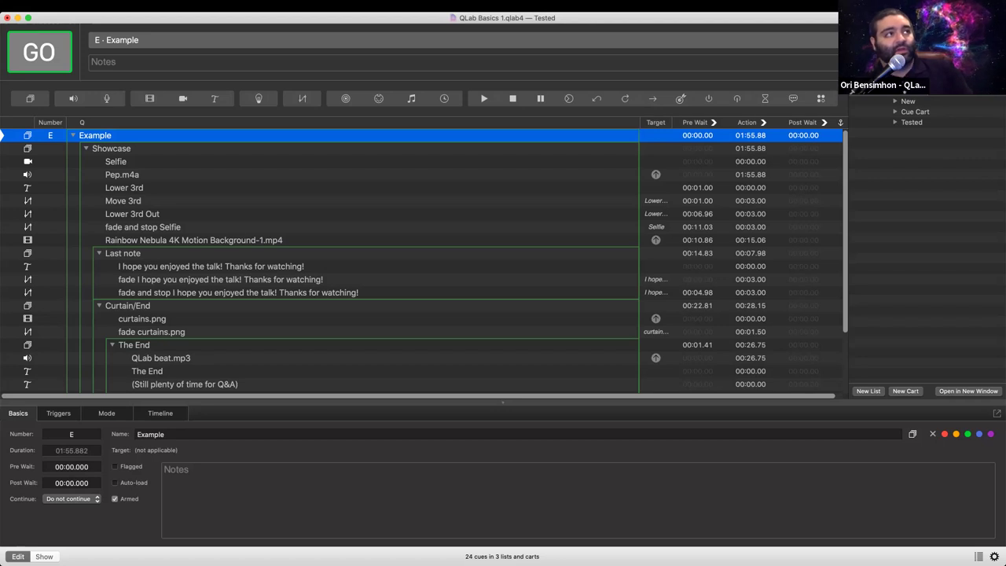
{"action": "left_click", "coordinate": [112, 149]}
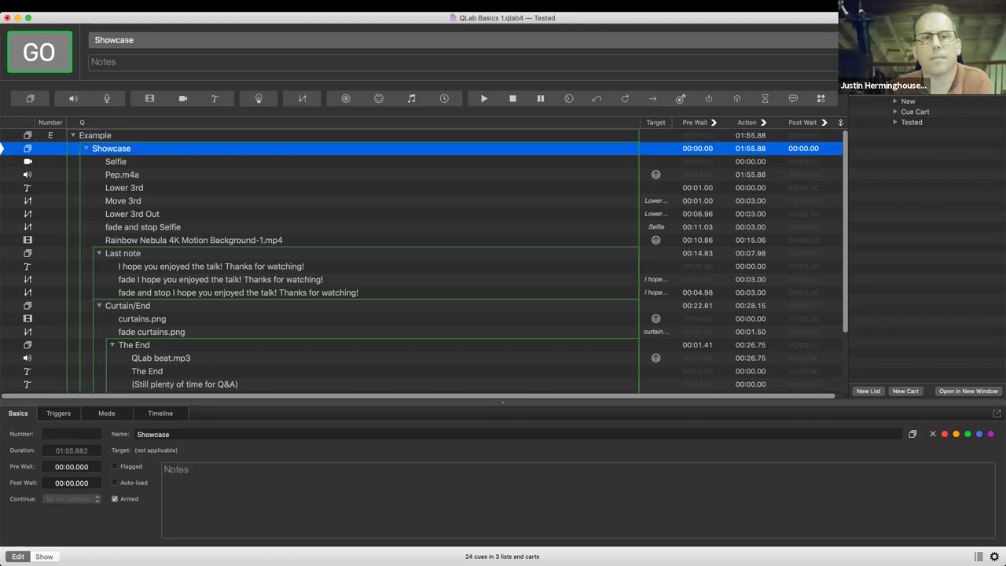
{"action": "key", "text": "super+a"}
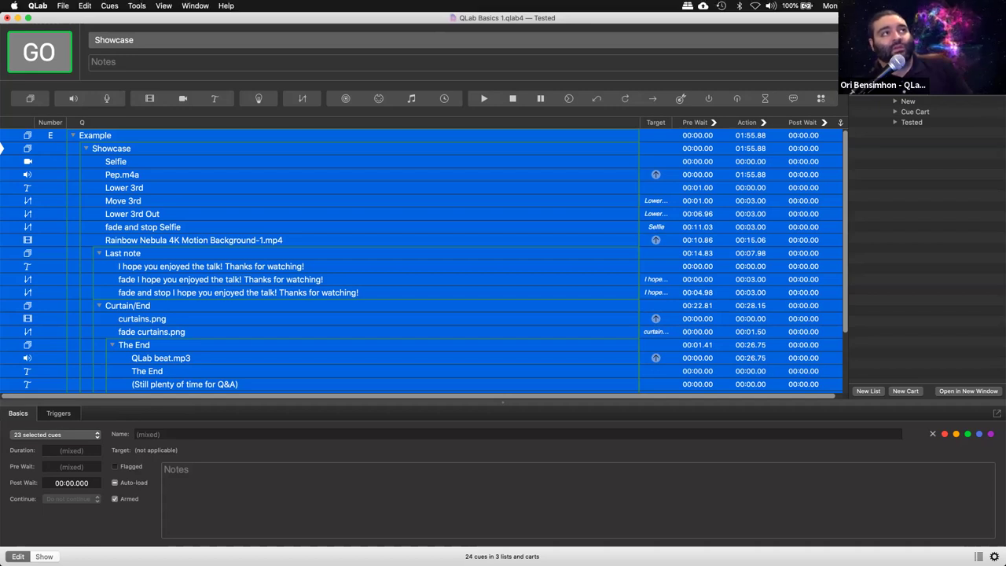
{"action": "left_click", "coordinate": [137, 6]}
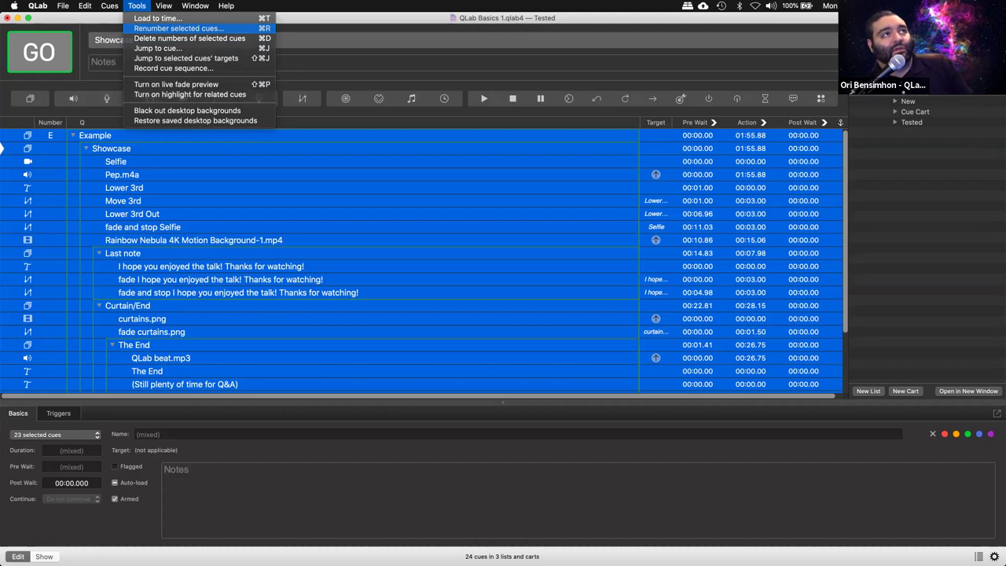
{"action": "left_click", "coordinate": [179, 28]}
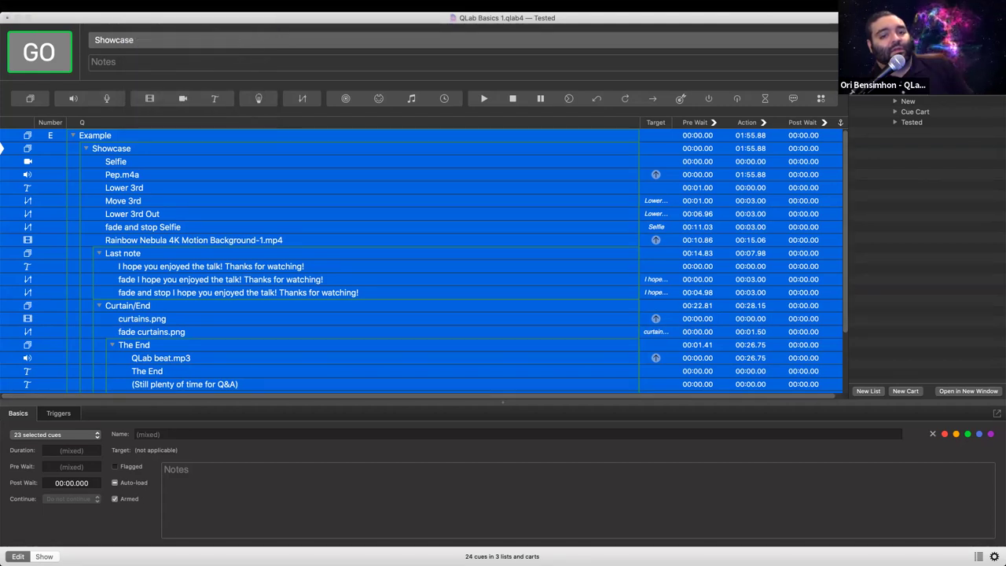
{"action": "key", "text": "super+r"}
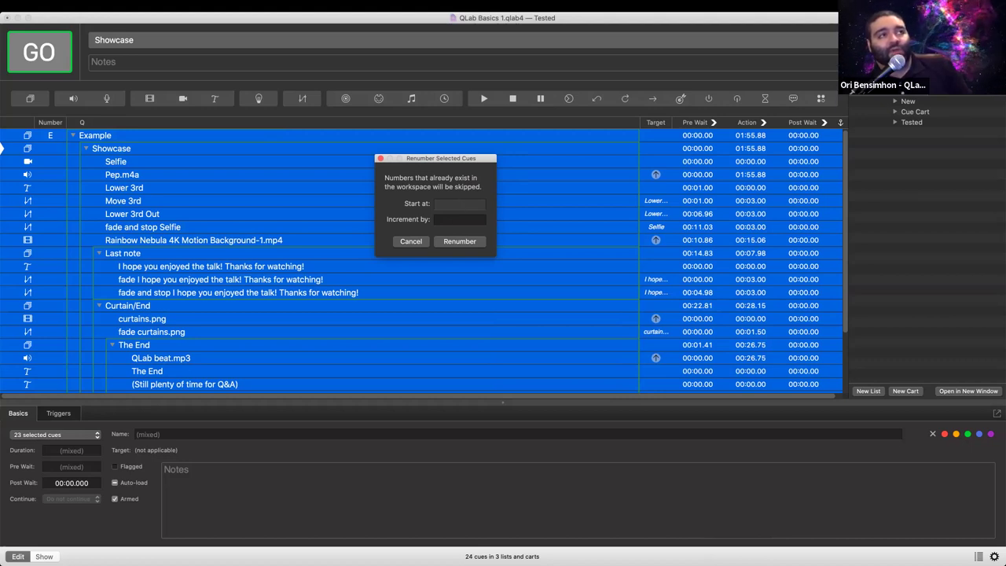
{"action": "key", "text": "Tab"}
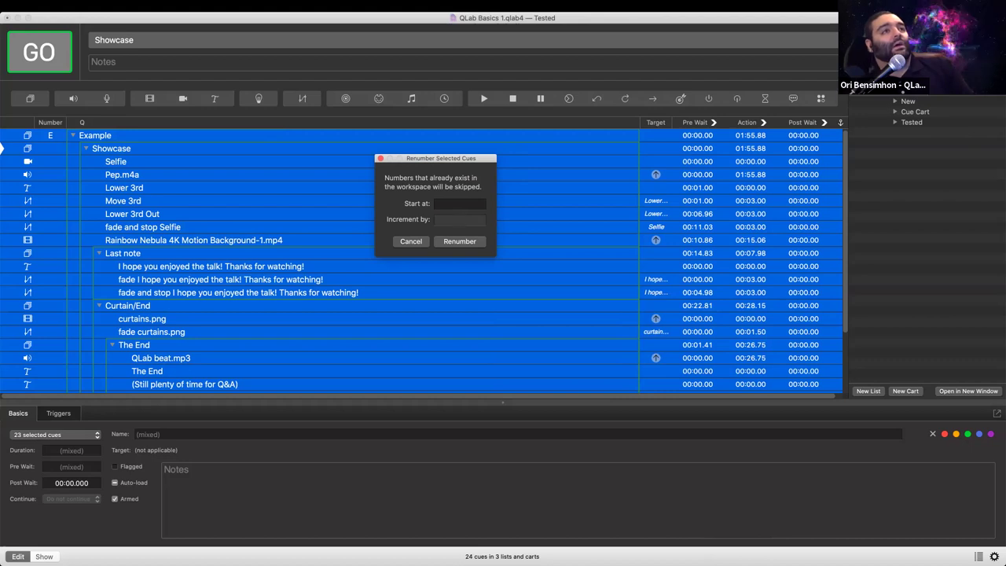
{"action": "key", "text": "Escape"}
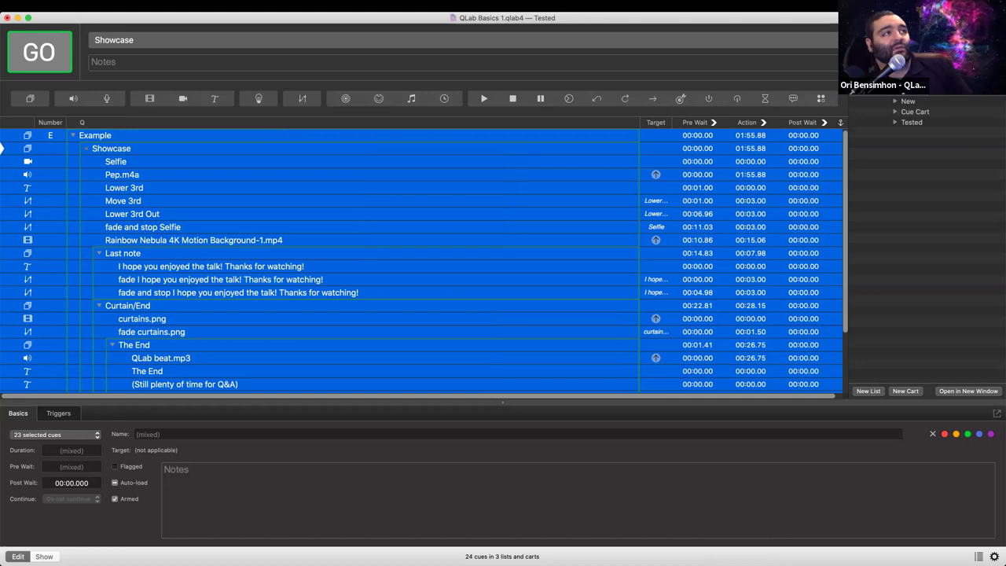
- Collapse the nested Last note and Curtain/End groups, keeping the Showcase group expanded
{"action": "left_click", "coordinate": [87, 148]}
{"action": "key", "text": "Right"}
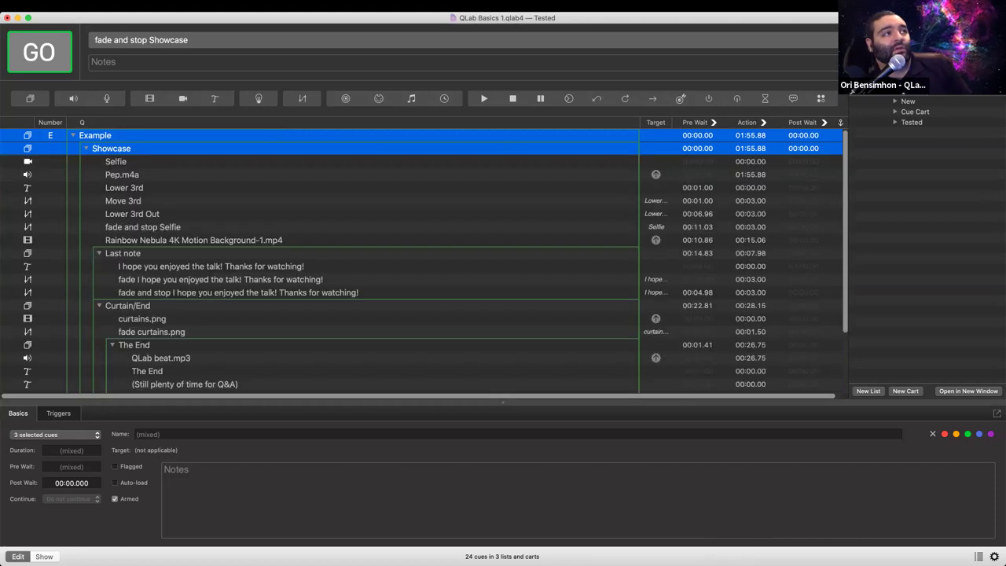
{"action": "left_click", "coordinate": [123, 253]}
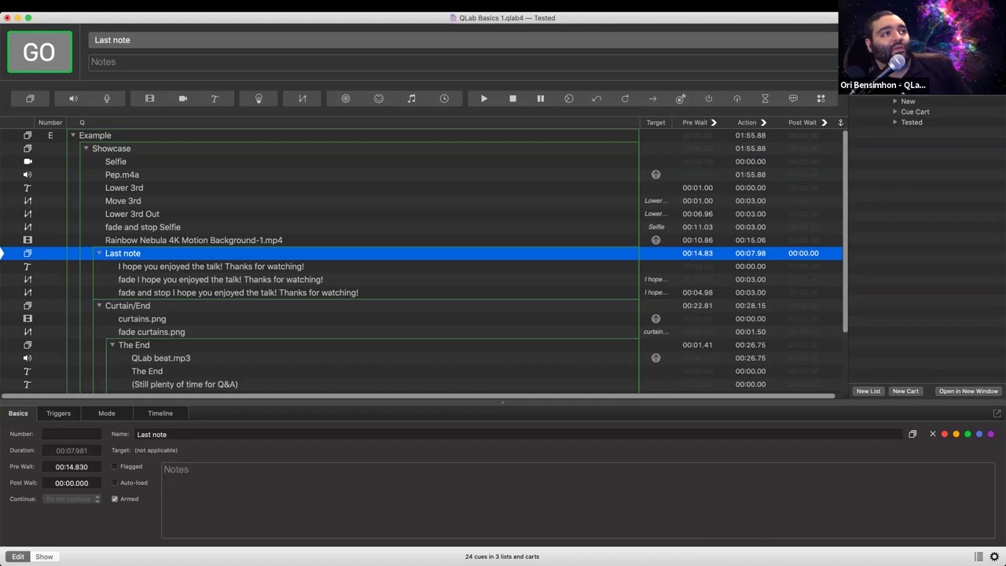
{"action": "key", "text": "Left"}
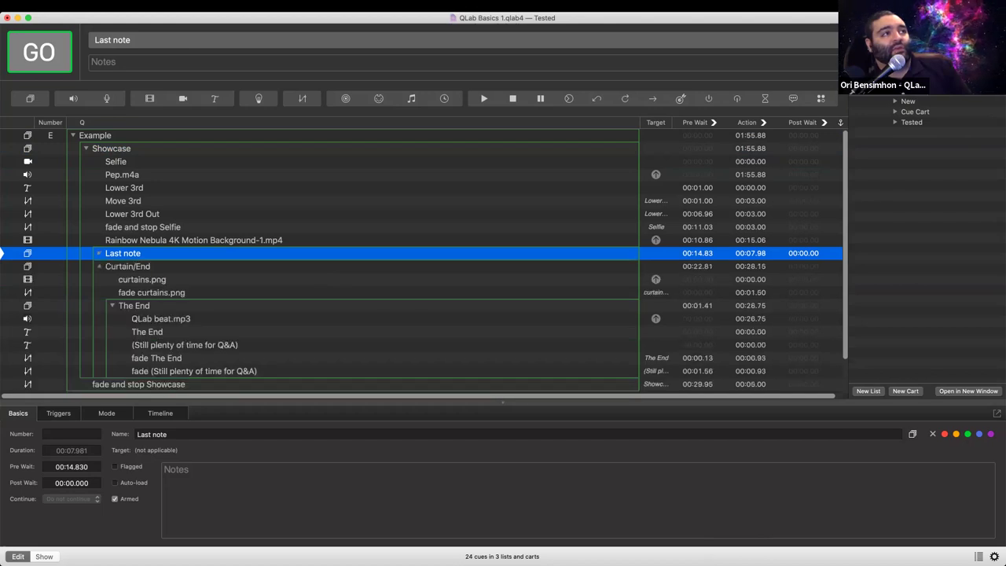
{"action": "left_click", "coordinate": [99, 267]}
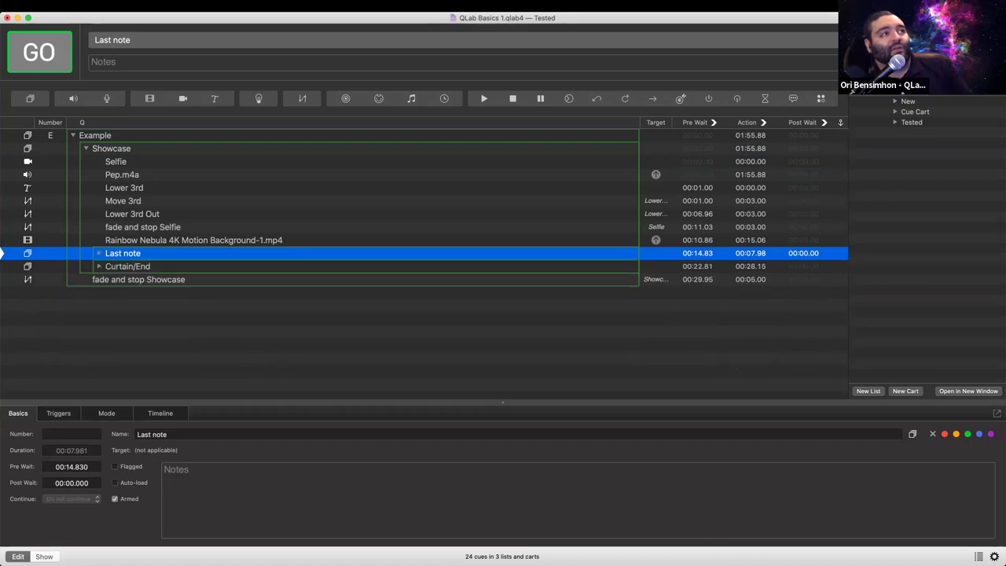
- Renumber all visible cues in the Tested list starting at 1, with the nested groups collapsed
{"action": "key", "text": "cmd+a"}
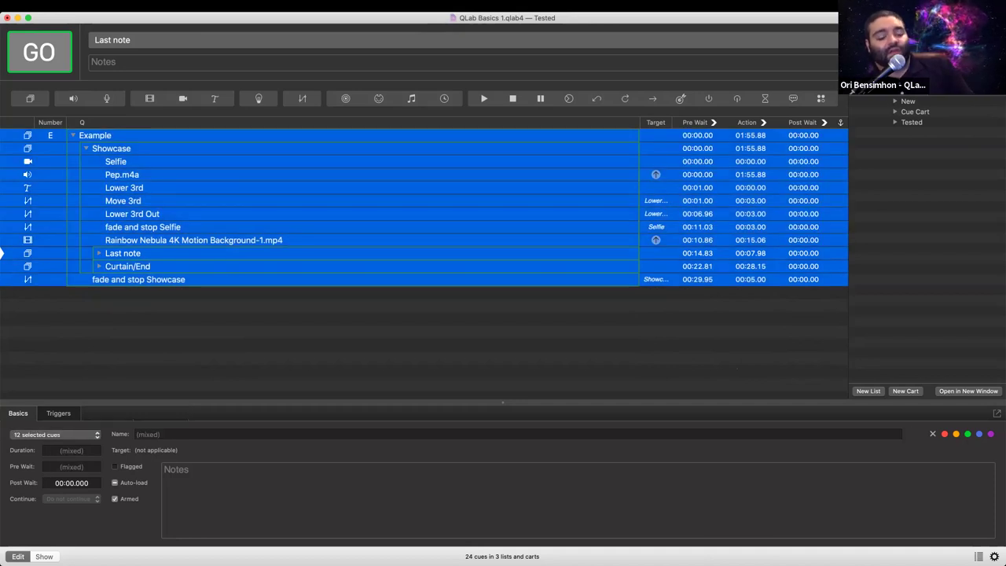
{"action": "key", "text": "super+r"}
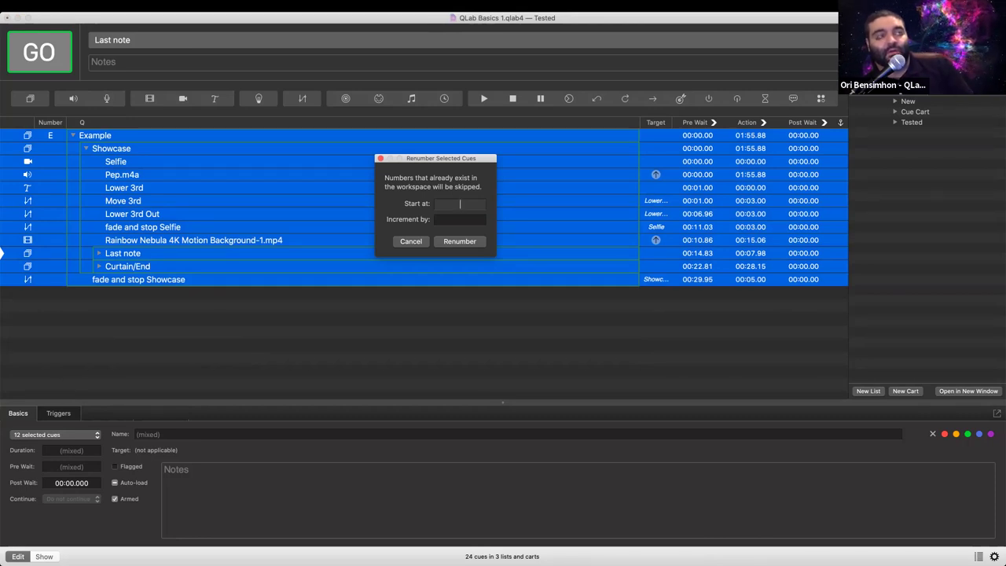
{"action": "type", "text": "1"}
{"action": "key", "text": "Tab"}
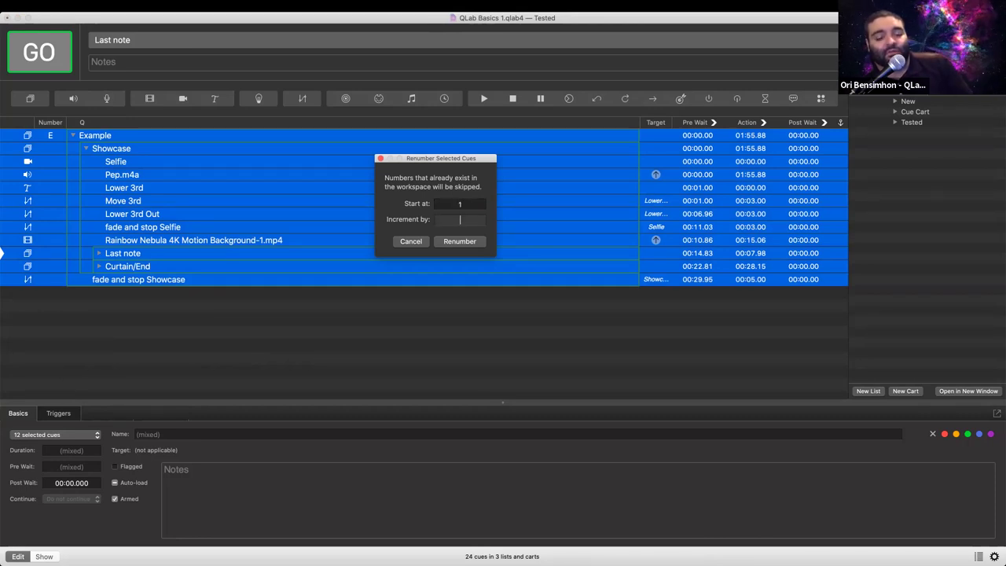
{"action": "key", "text": "Return"}
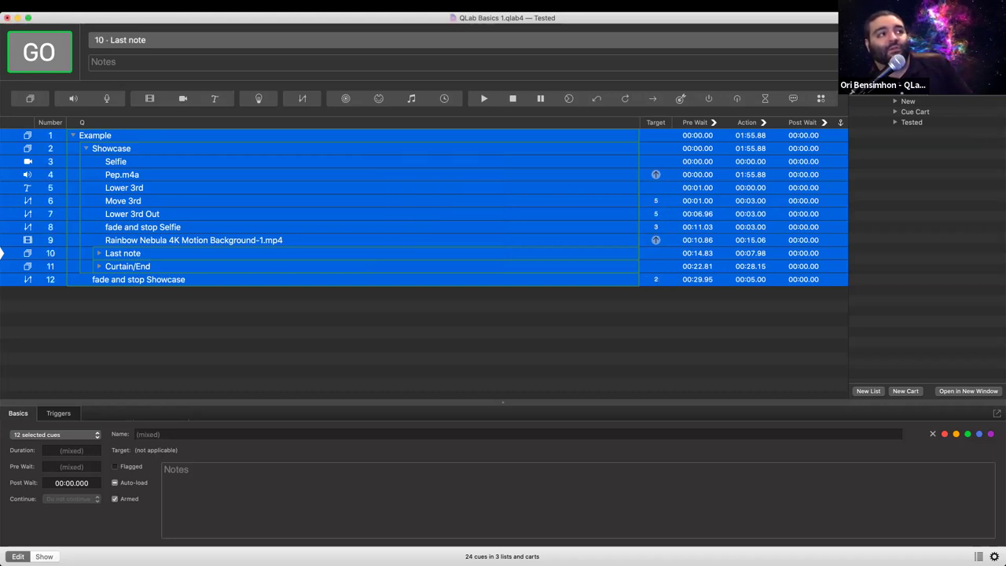
- Check the cue numbering inside the Curtain/End group, then review the Example group and the fade and stop Showcase cue
{"action": "left_click", "coordinate": [99, 266]}
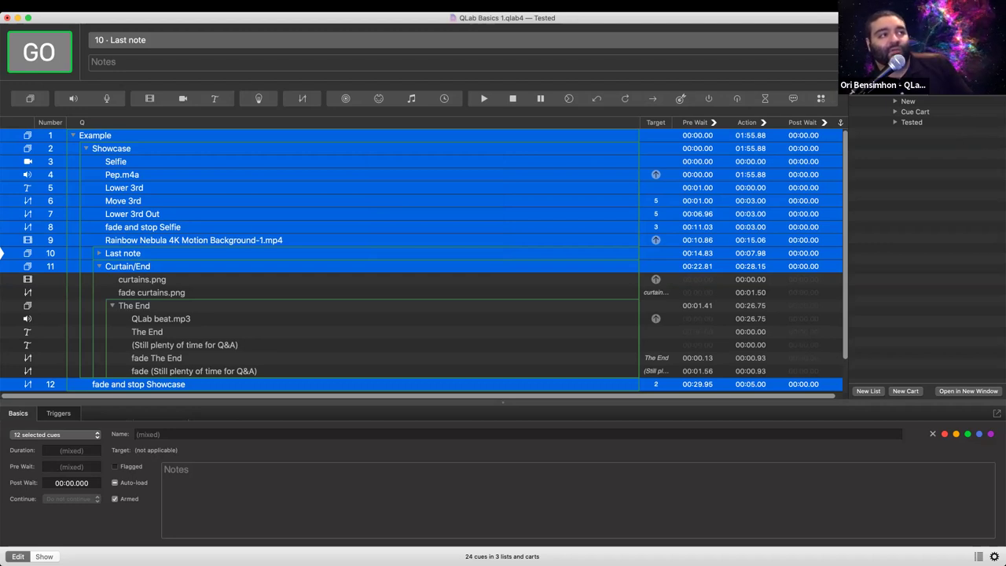
{"action": "left_click", "coordinate": [99, 267]}
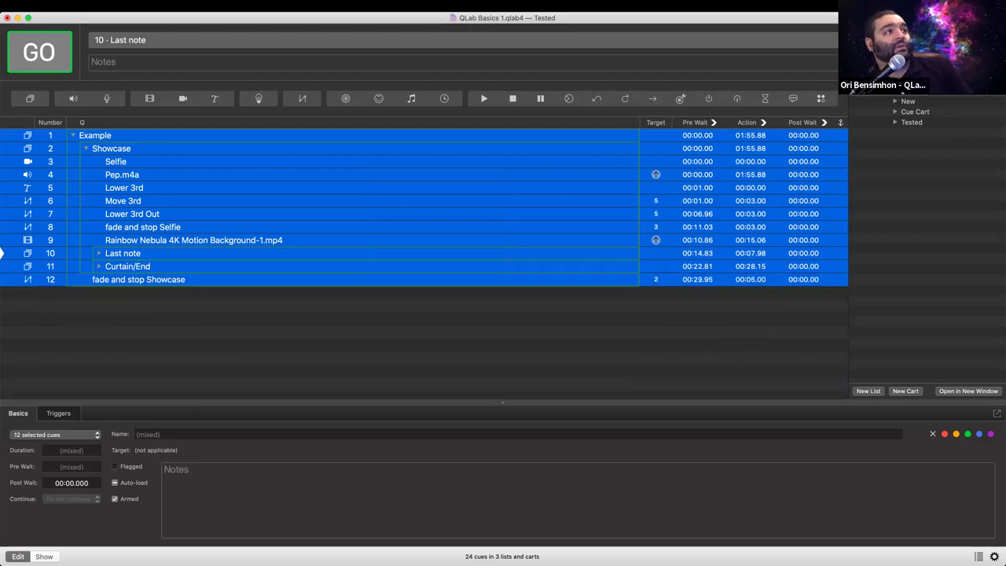
{"action": "left_click", "coordinate": [96, 135]}
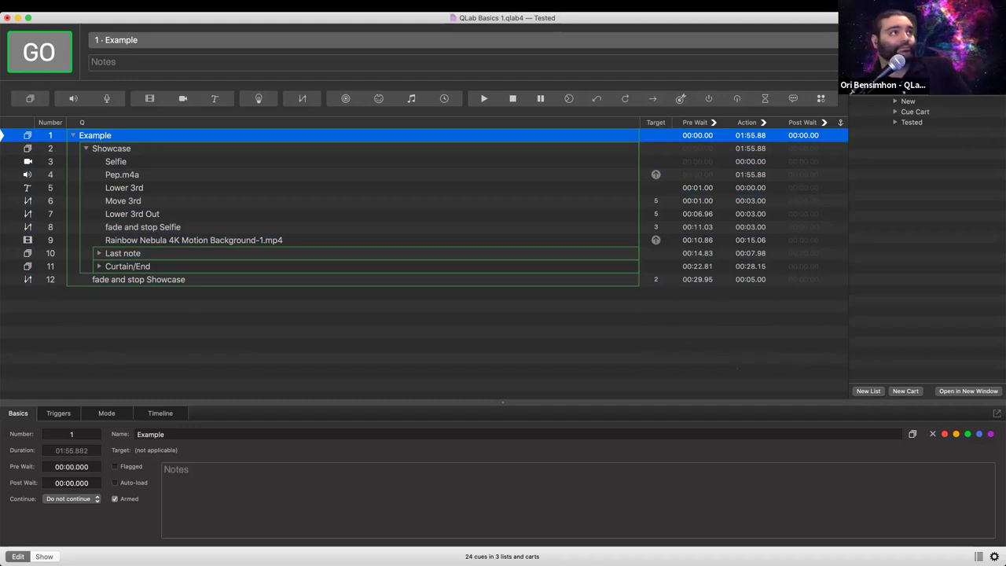
{"action": "left_click", "coordinate": [138, 279]}
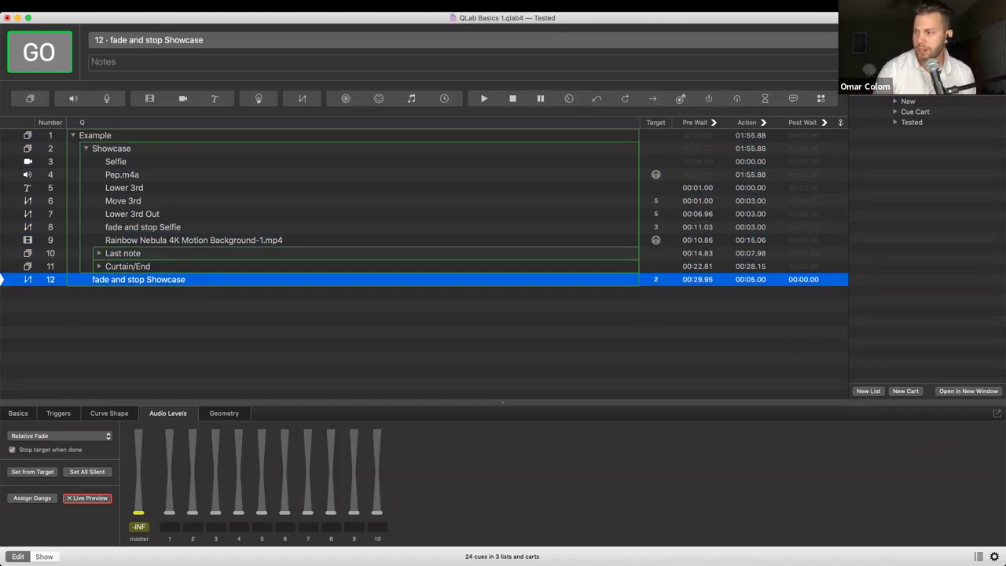
- Delete the numbers of all visible cues and number only the Example group as E
{"action": "key", "text": "super+a"}
{"action": "key", "text": "super+d"}
{"action": "type", "text": "n"}
{"action": "type", "text": "E"}
{"action": "key", "text": "Return"}
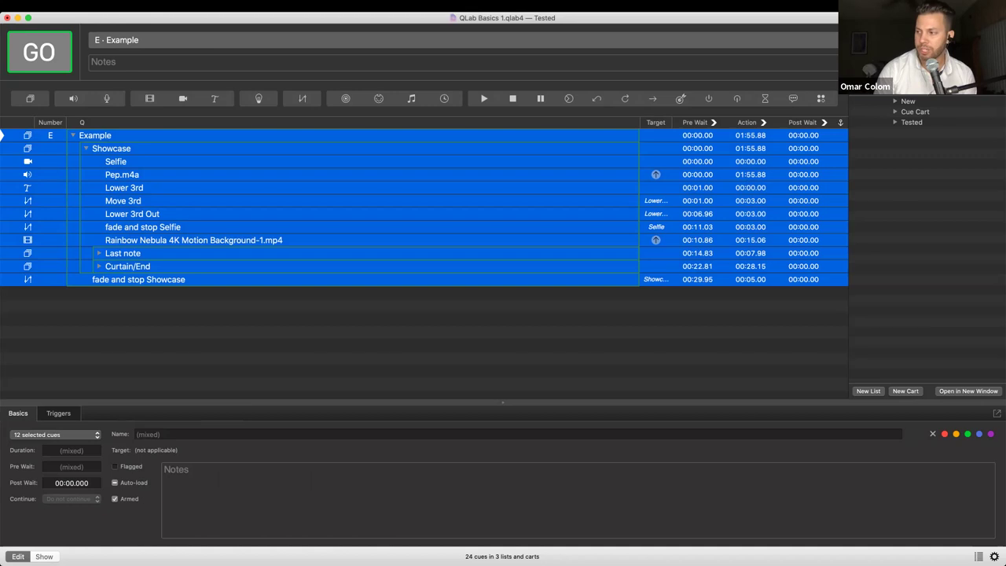
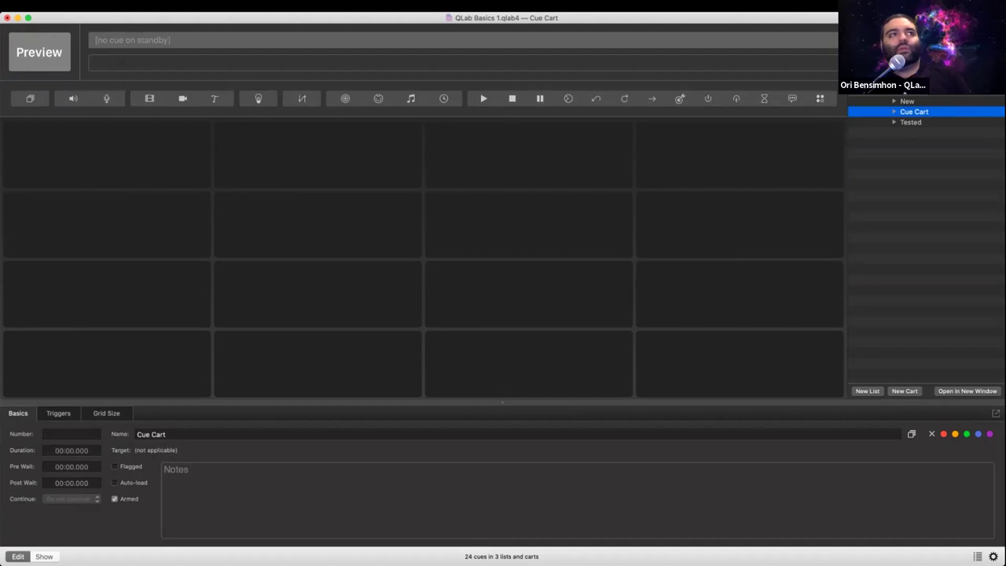
- View the available cue tools and open the workspace's General settings
{"action": "left_click", "coordinate": [137, 6]}
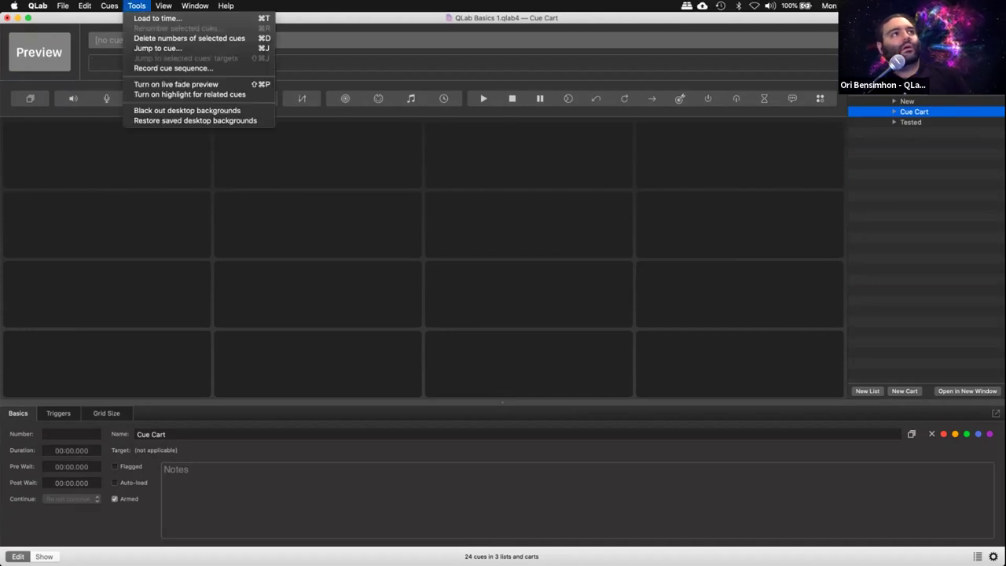
{"action": "key", "text": "Escape"}
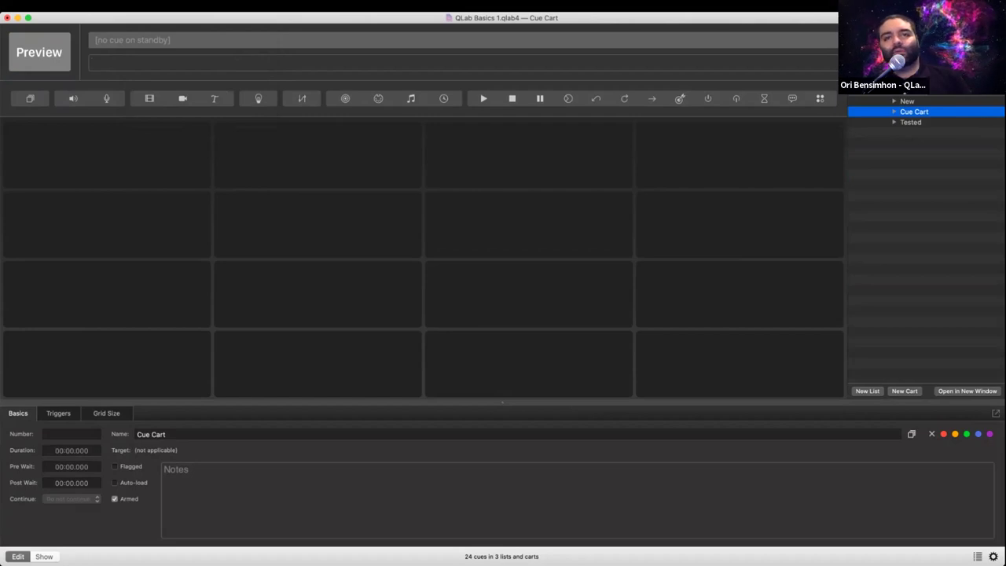
{"action": "key", "text": "super+comma"}
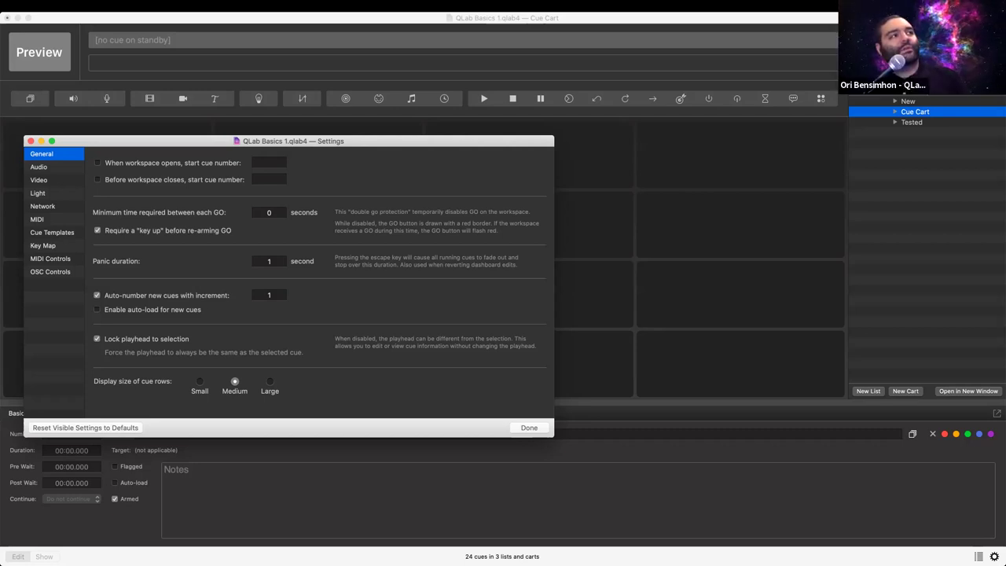
- Open Audio Patch 1 from the workspace's audio settings and examine its device outputs and effect options
{"action": "left_click", "coordinate": [39, 167]}
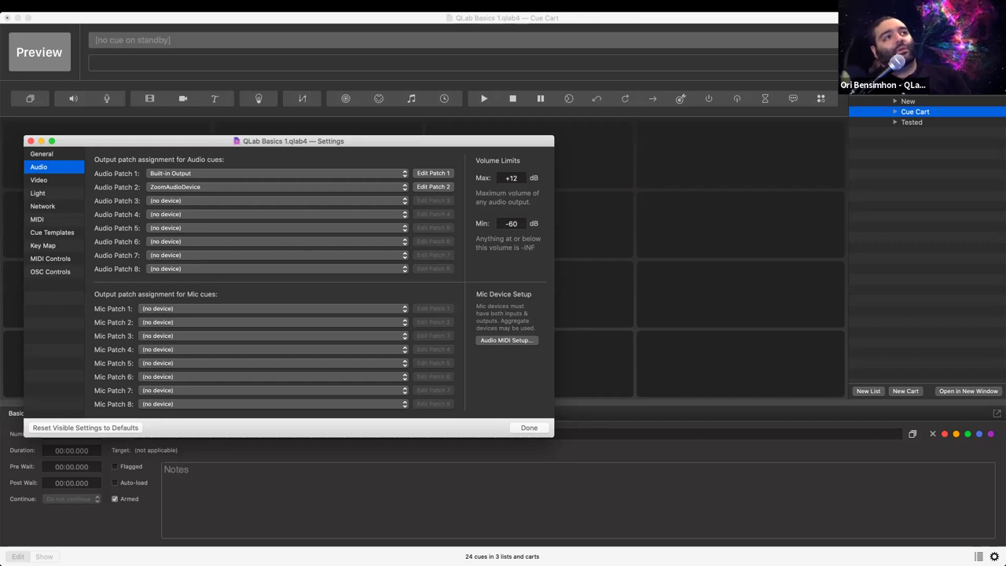
{"action": "left_click", "coordinate": [433, 172]}
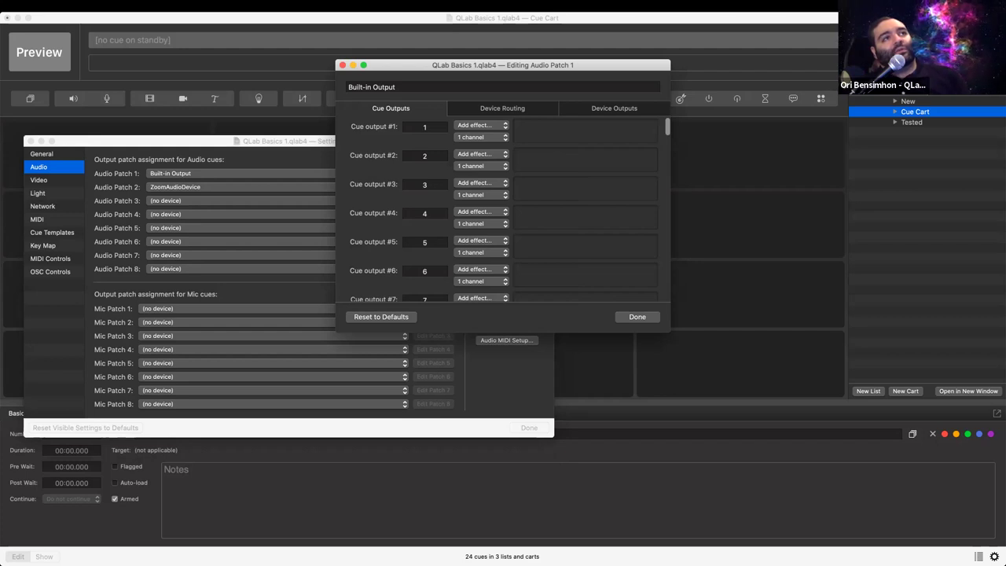
{"action": "left_click", "coordinate": [502, 109]}
{"action": "left_click", "coordinate": [614, 109]}
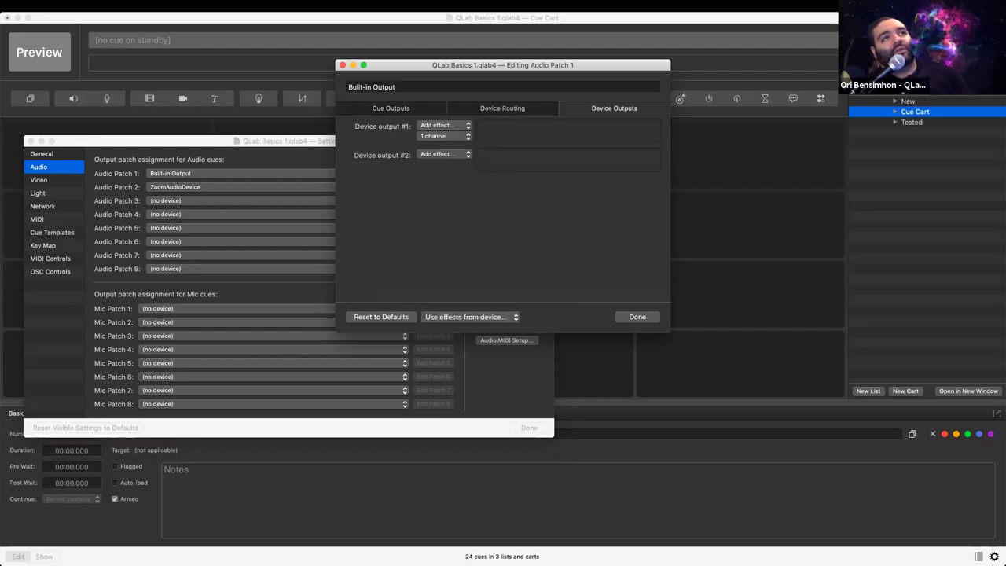
{"action": "left_click", "coordinate": [443, 125]}
{"action": "key", "text": "Escape"}
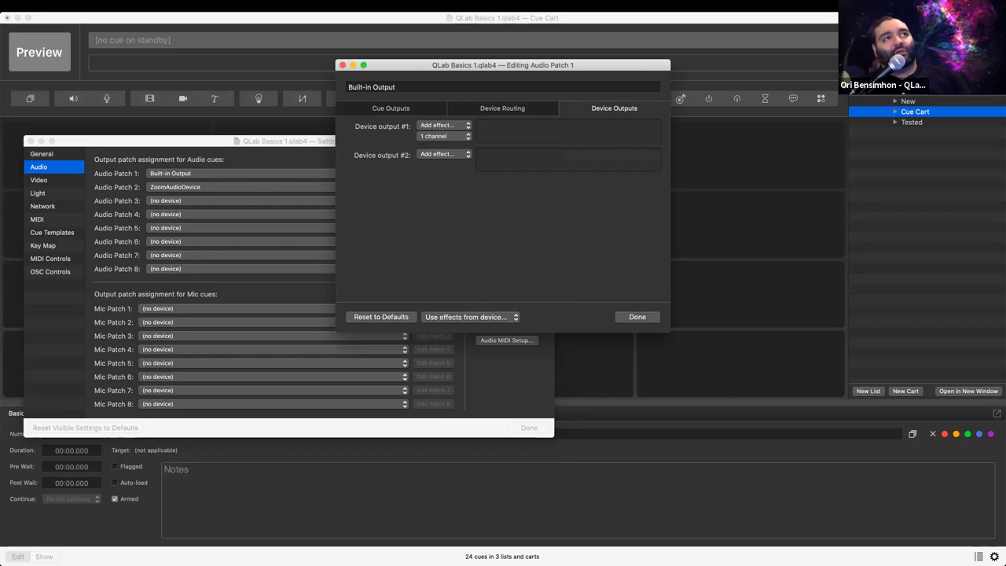
- Review Audio Patch 1's device routing crosspoints and cue outputs, and the output devices that can be assigned to it
{"action": "left_click", "coordinate": [501, 108]}
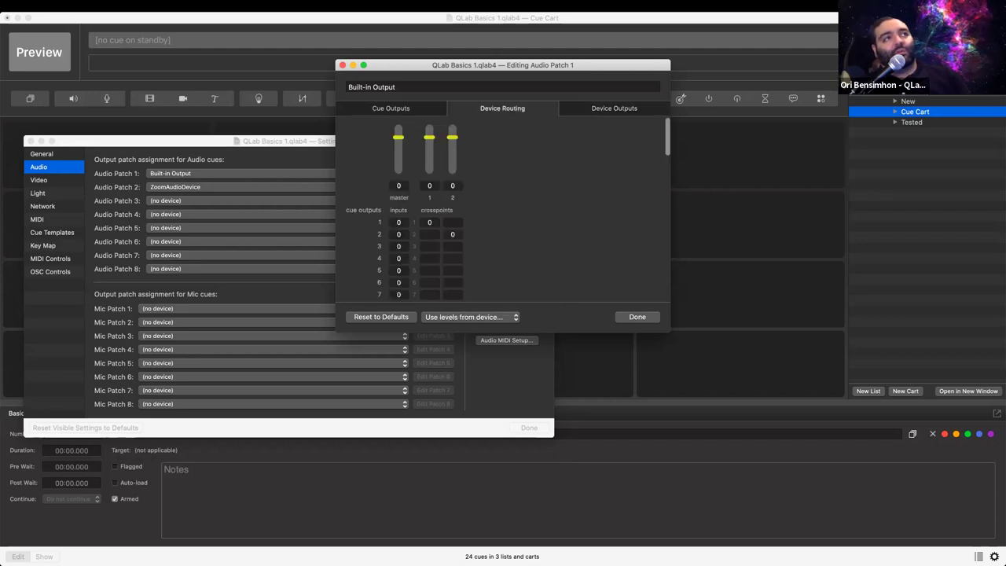
{"action": "scroll", "coordinate": [503, 213], "scroll_direction": "down", "scroll_amount": 3}
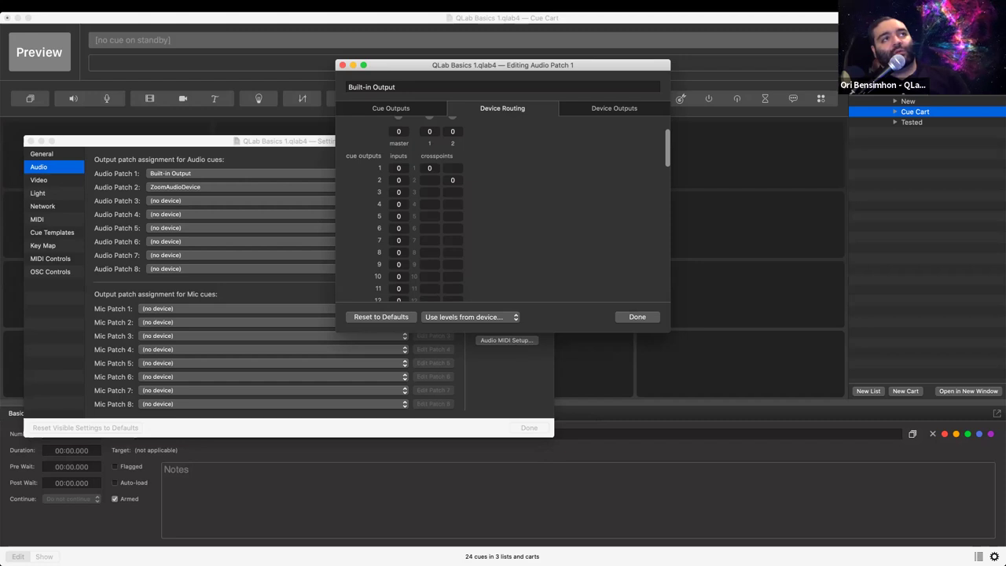
{"action": "scroll", "coordinate": [405, 209], "scroll_direction": "down", "scroll_amount": 3}
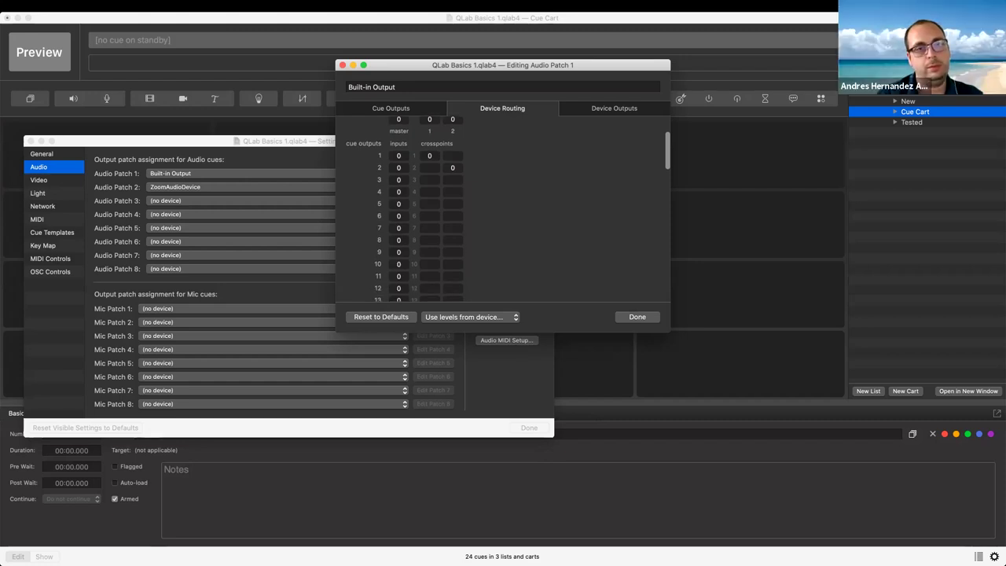
{"action": "scroll", "coordinate": [404, 208], "scroll_direction": "up", "scroll_amount": 4}
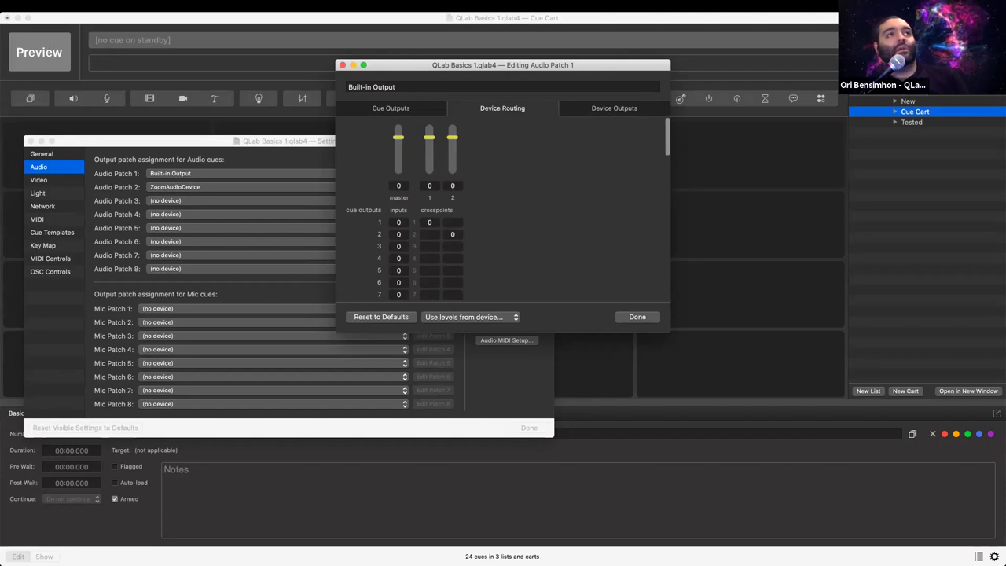
{"action": "left_click", "coordinate": [390, 108]}
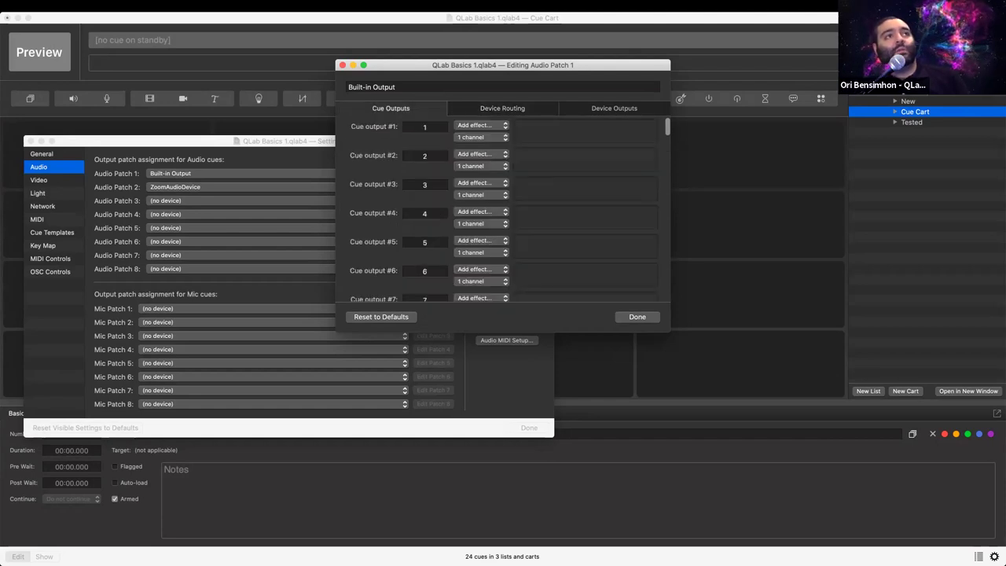
{"action": "left_click", "coordinate": [637, 317]}
{"action": "left_click", "coordinate": [275, 172]}
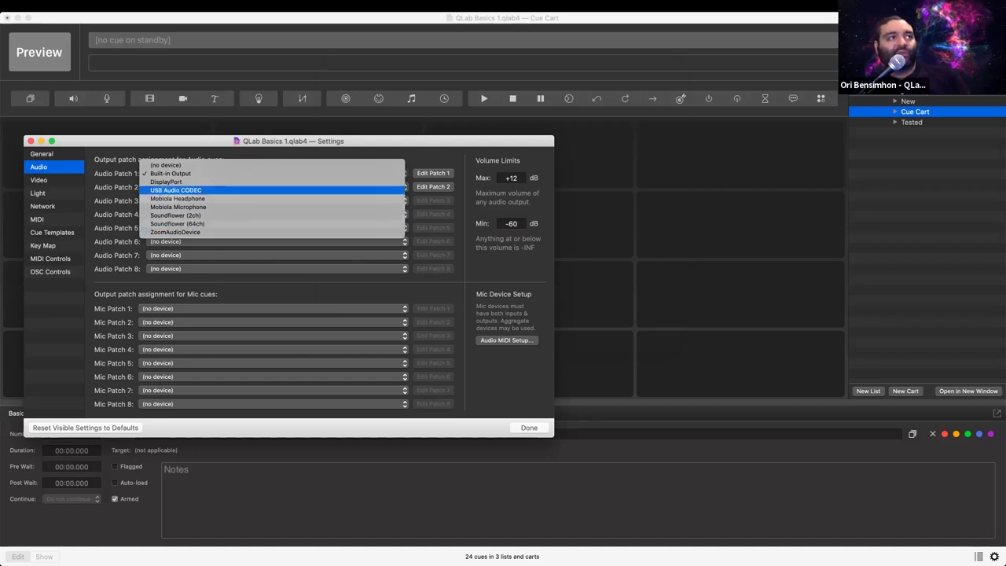
{"action": "key", "text": "Escape"}
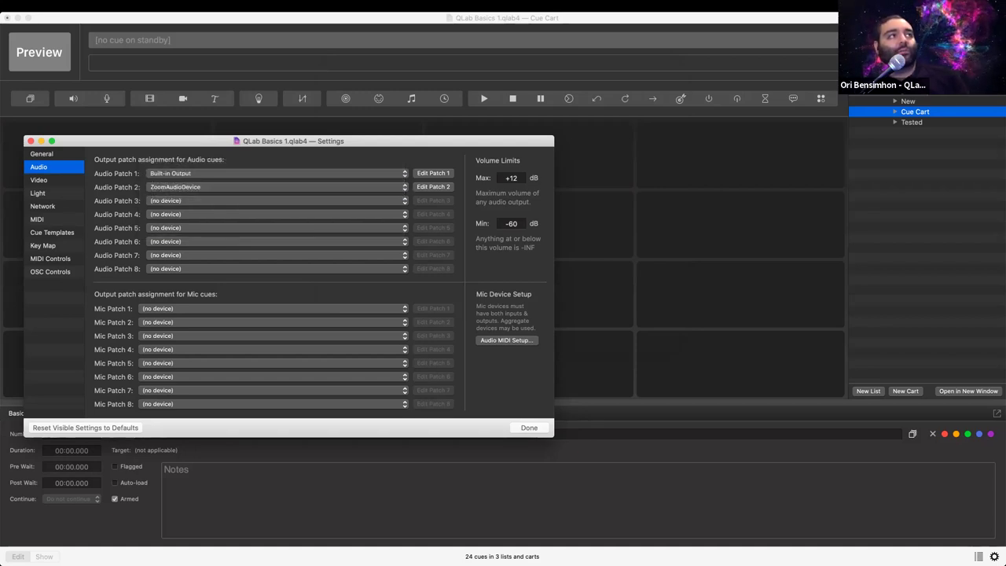
- Review Surface 1 and Surface 2 in the workspace's video settings
{"action": "left_click", "coordinate": [39, 180]}
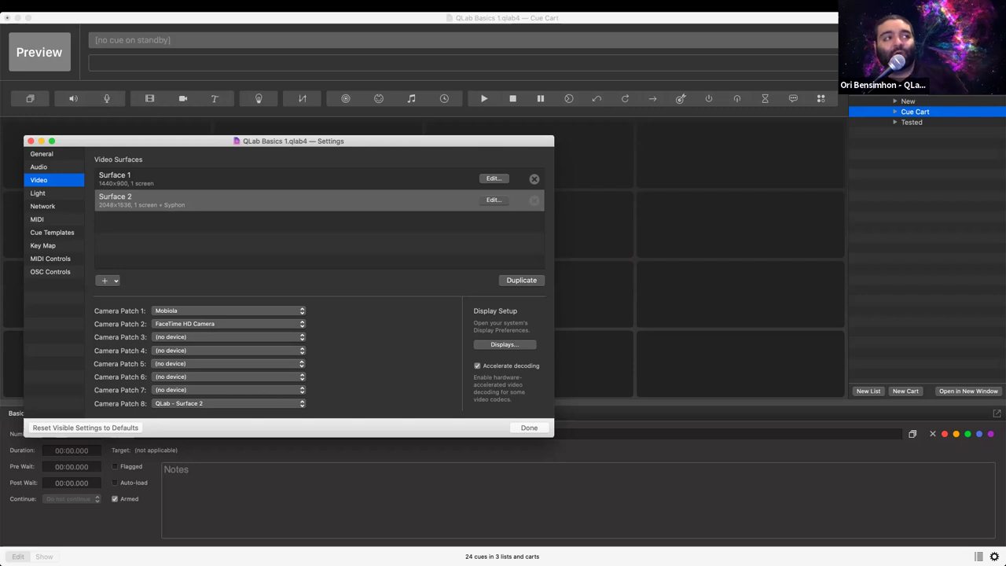
{"action": "left_click", "coordinate": [289, 180]}
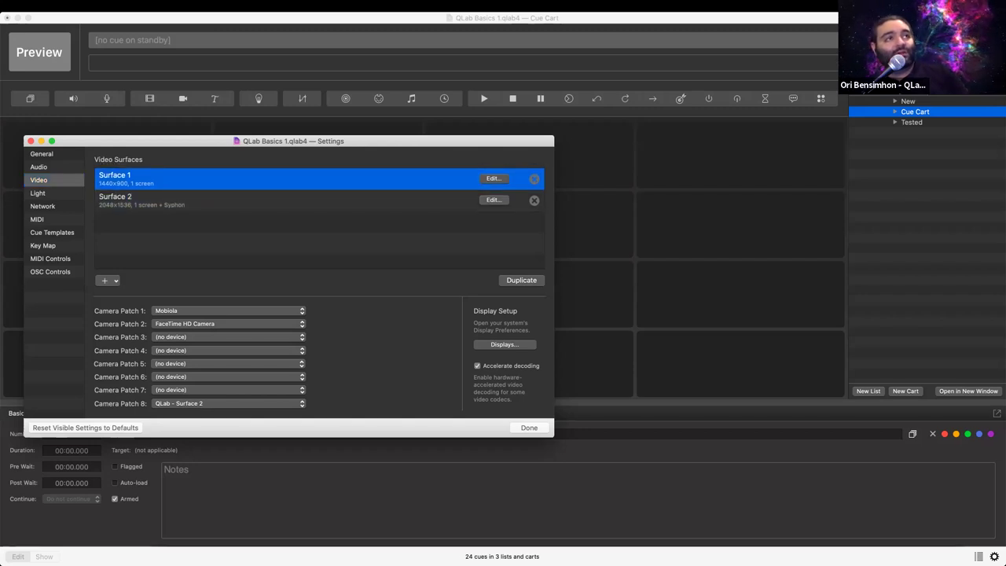
{"action": "left_click", "coordinate": [289, 200]}
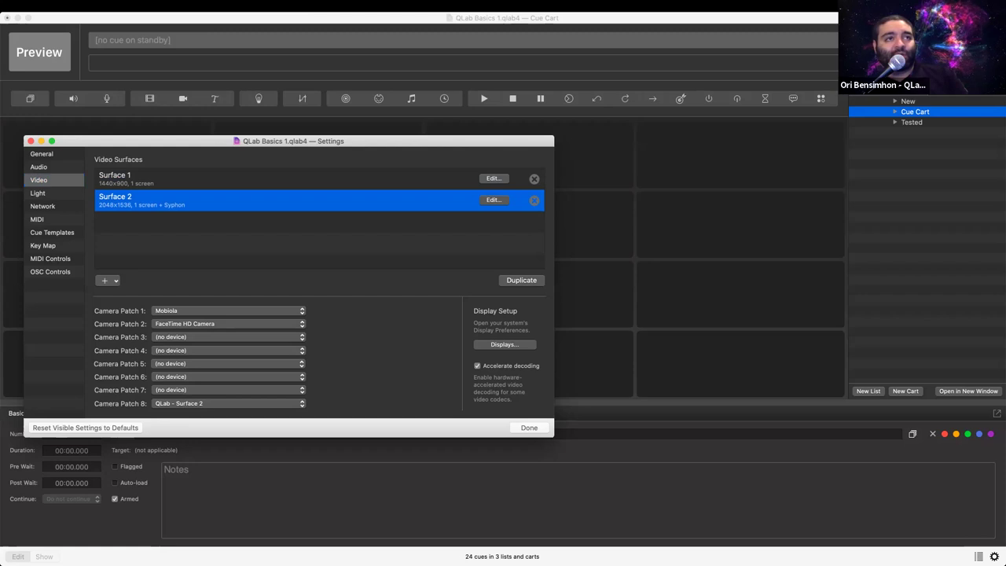
- Allow QLab to control System Preferences, view the system's display settings and close them
{"action": "left_click", "coordinate": [504, 345]}
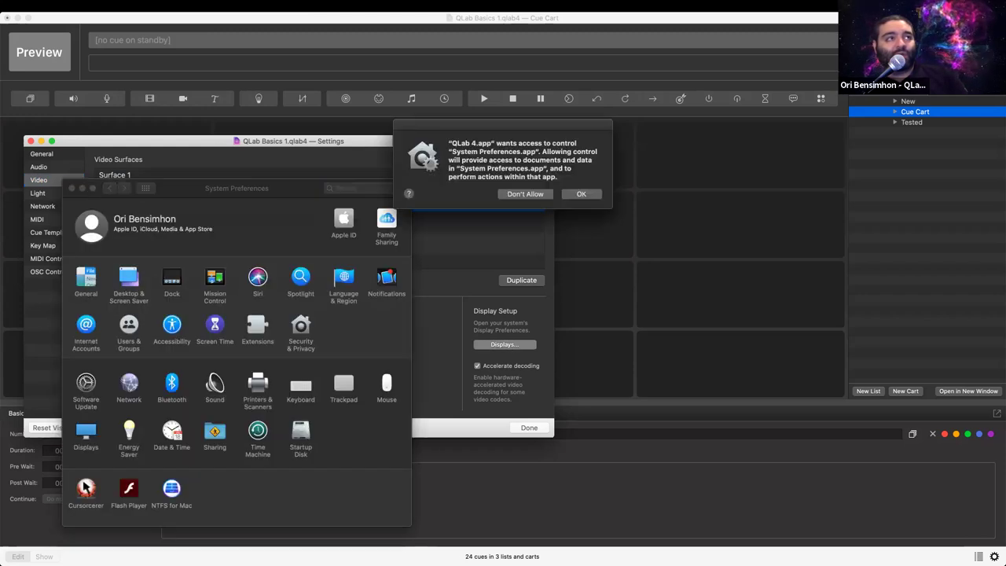
{"action": "key", "text": "Return"}
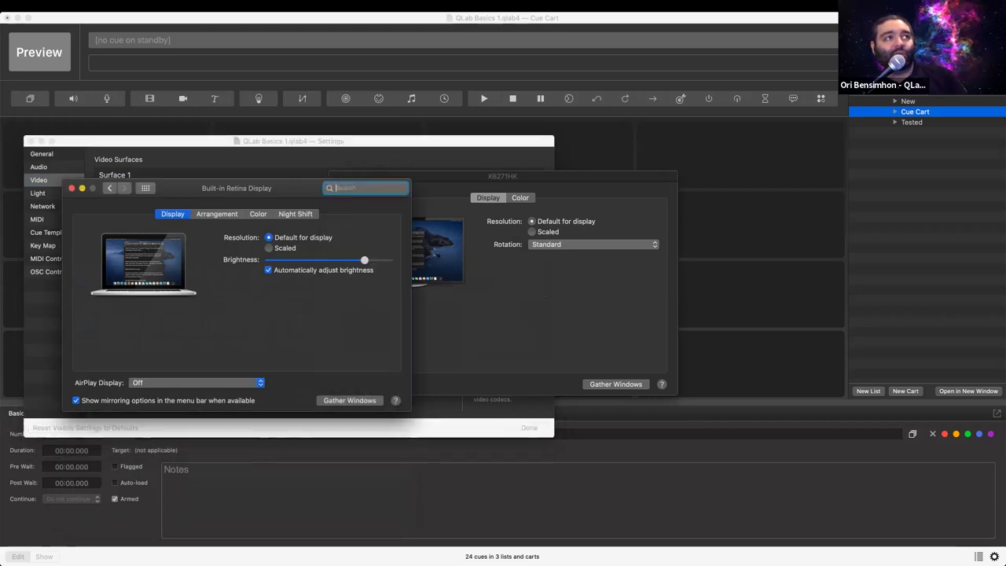
{"action": "left_click", "coordinate": [71, 188]}
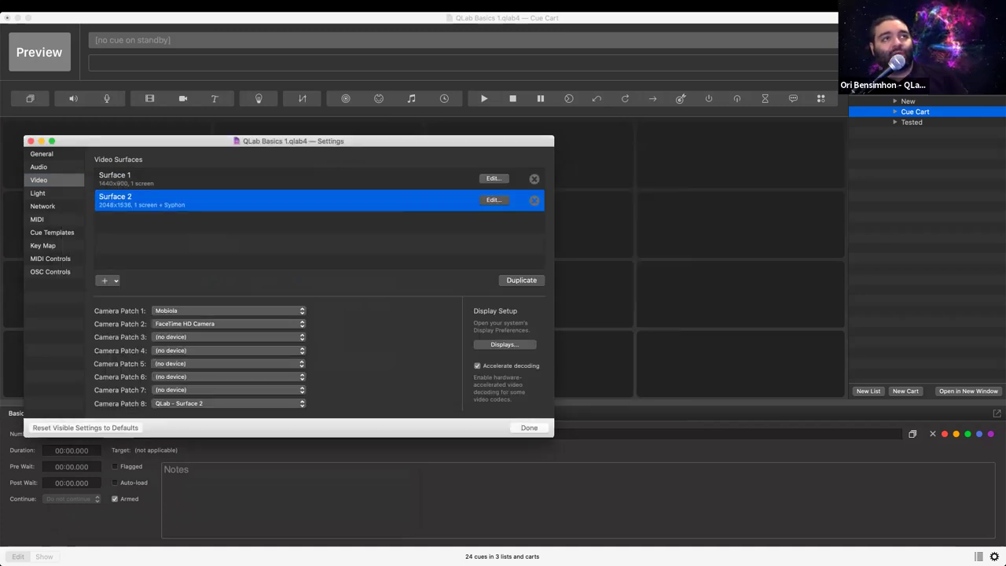
- Create a new video surface with the XB271HK (1920×1080) display and shift the screen's origin to about 580, 174
{"action": "left_click", "coordinate": [108, 280]}
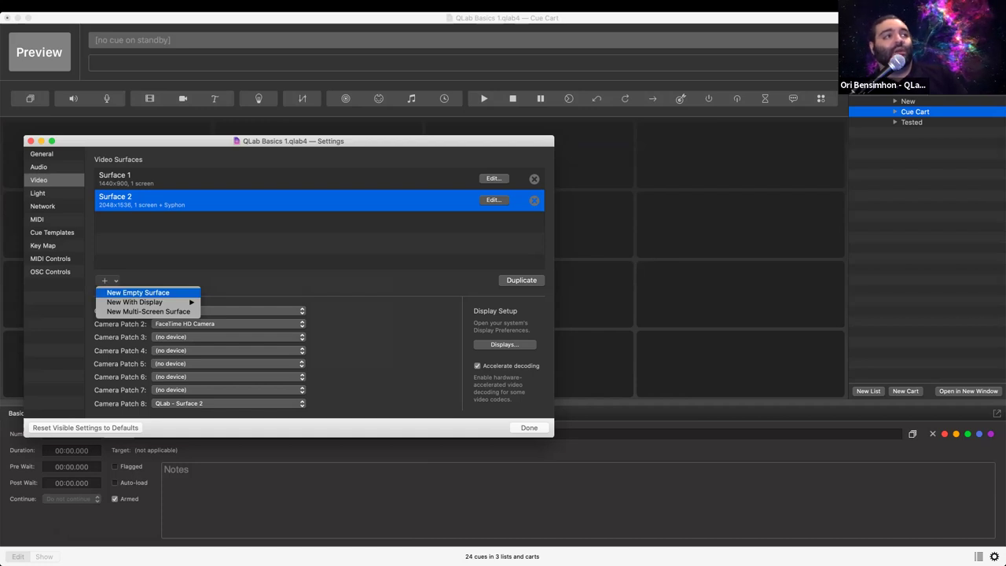
{"action": "mouse_move", "coordinate": [149, 302]}
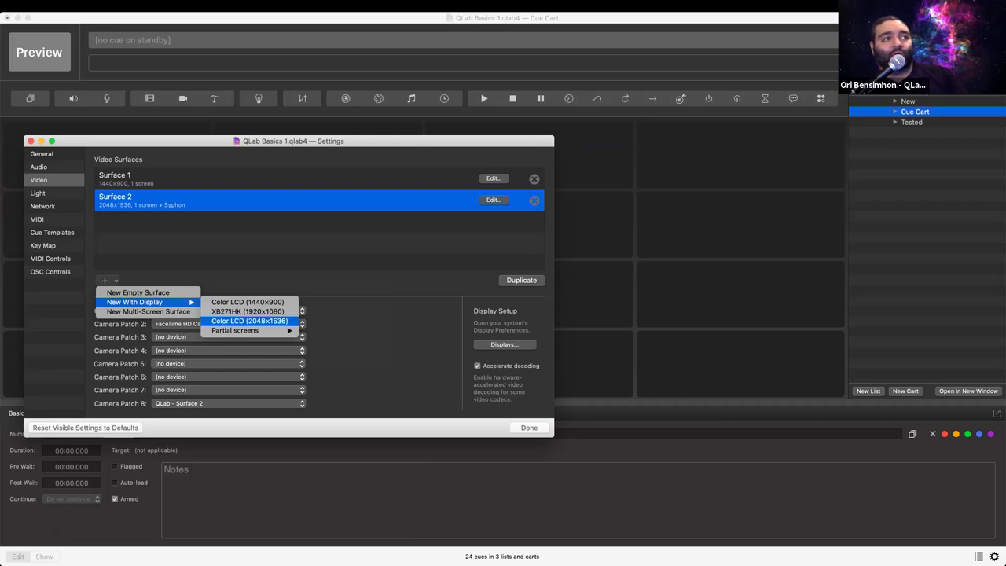
{"action": "mouse_move", "coordinate": [244, 329]}
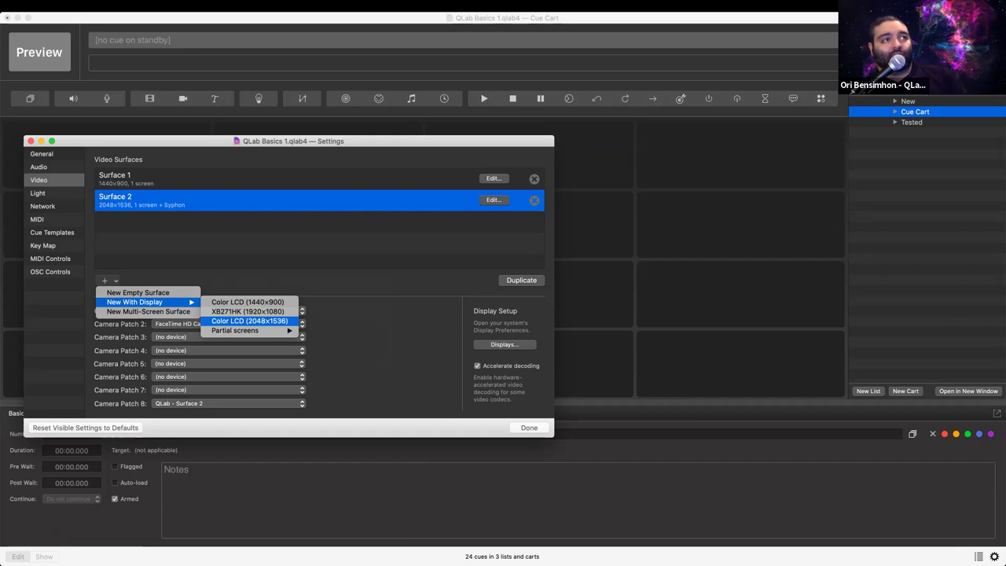
{"action": "left_click", "coordinate": [247, 311]}
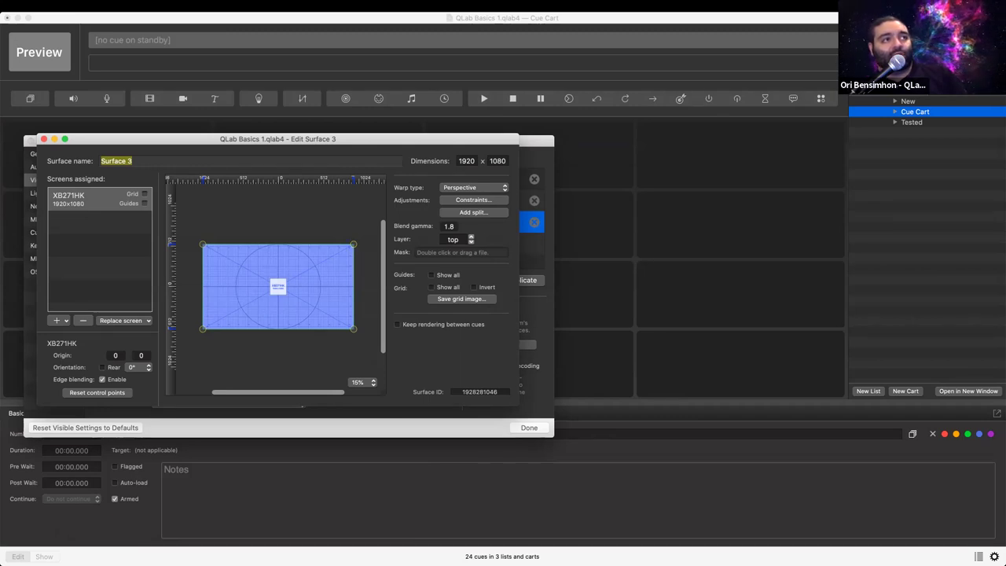
{"action": "left_click_drag", "start_coordinate": [278, 286], "coordinate": [323, 272]}
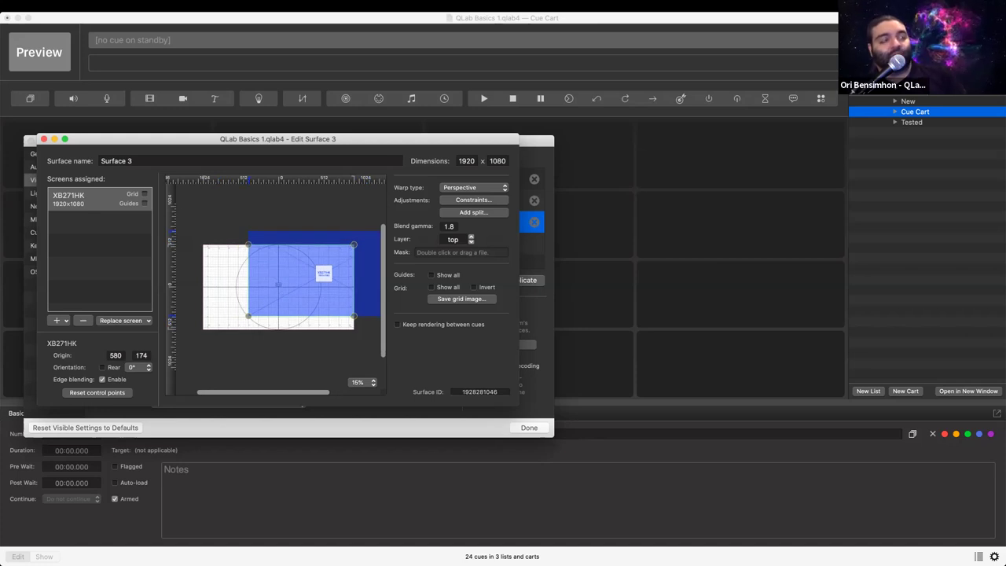
- Undo the screen's origin shift and delete Surface 3 from the video surfaces
{"action": "key", "text": "super+z"}
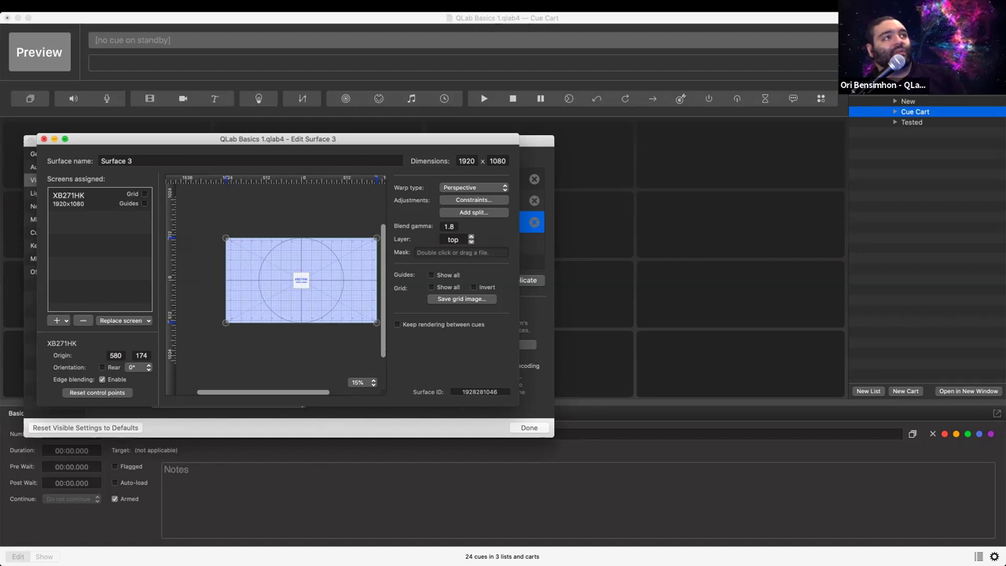
{"action": "left_click", "coordinate": [44, 139]}
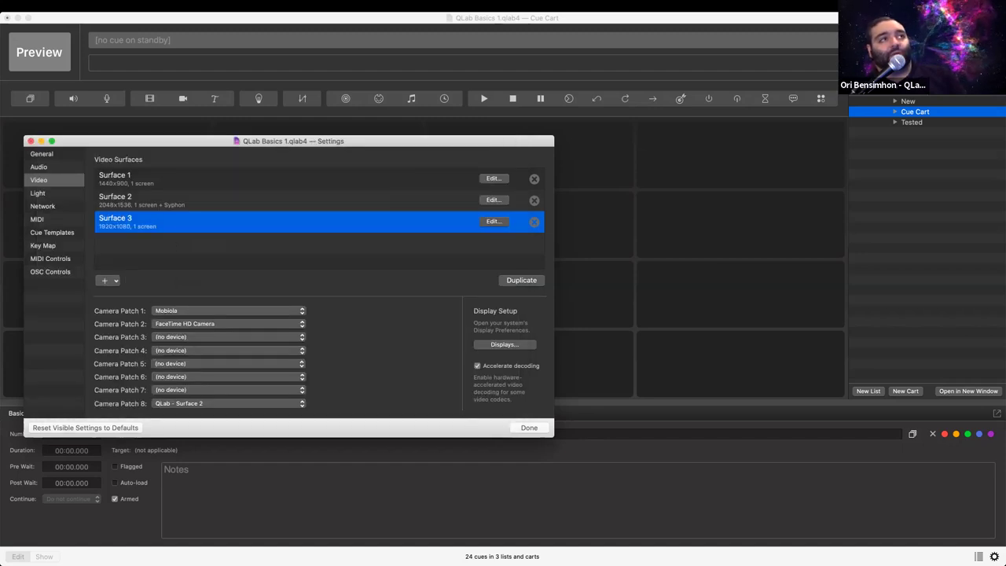
{"action": "left_click", "coordinate": [534, 221]}
- Create a new empty video surface and name it Graphic
{"action": "left_click", "coordinate": [107, 280]}
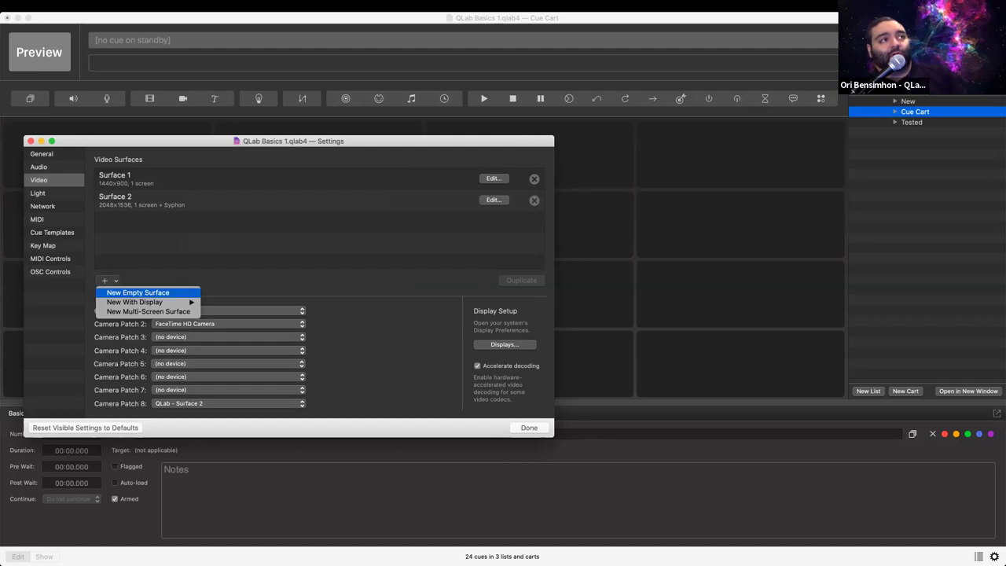
{"action": "left_click", "coordinate": [137, 292]}
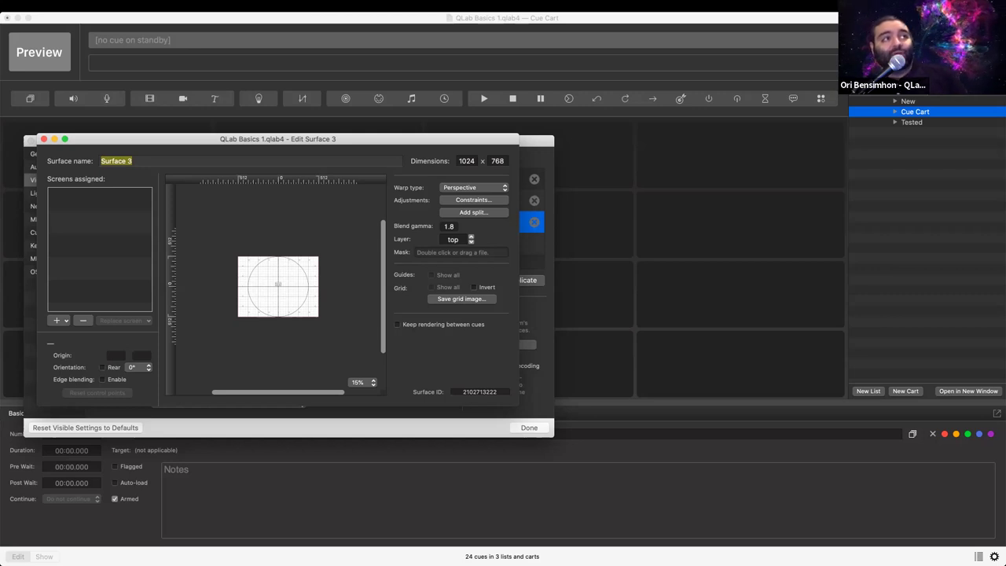
{"action": "type", "text": "Graphic"}
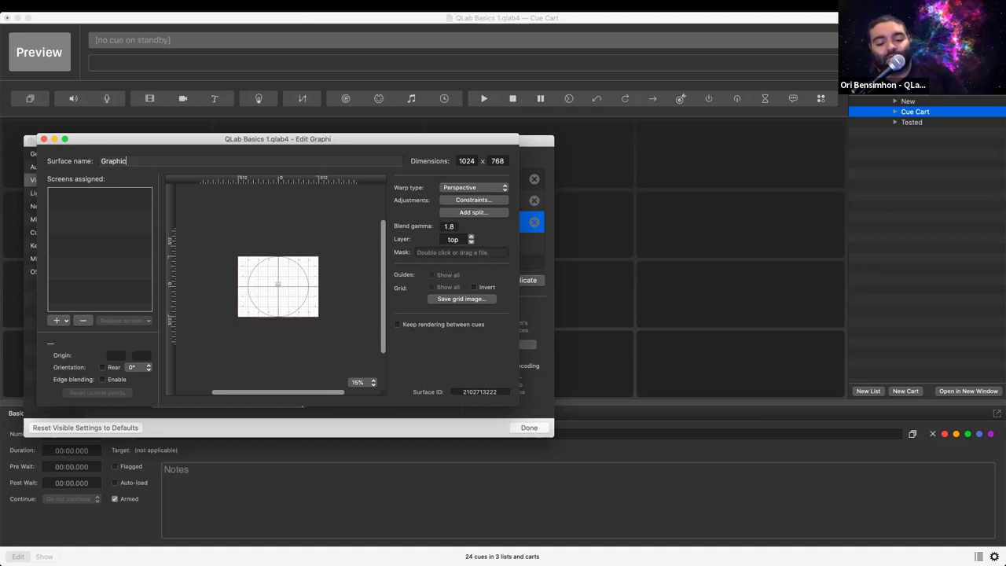
{"action": "key", "text": "Return"}
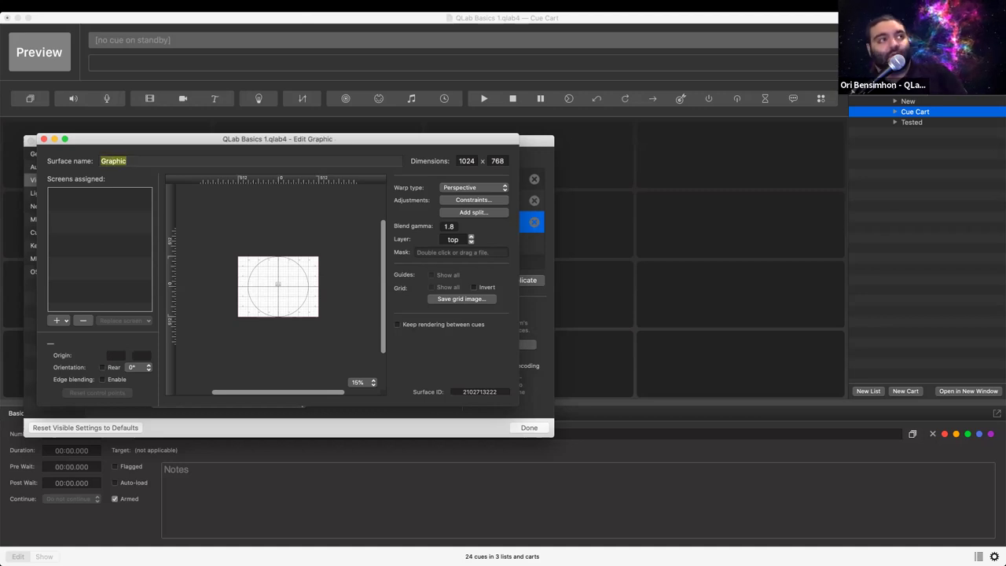
{"action": "key", "text": "Tab"}
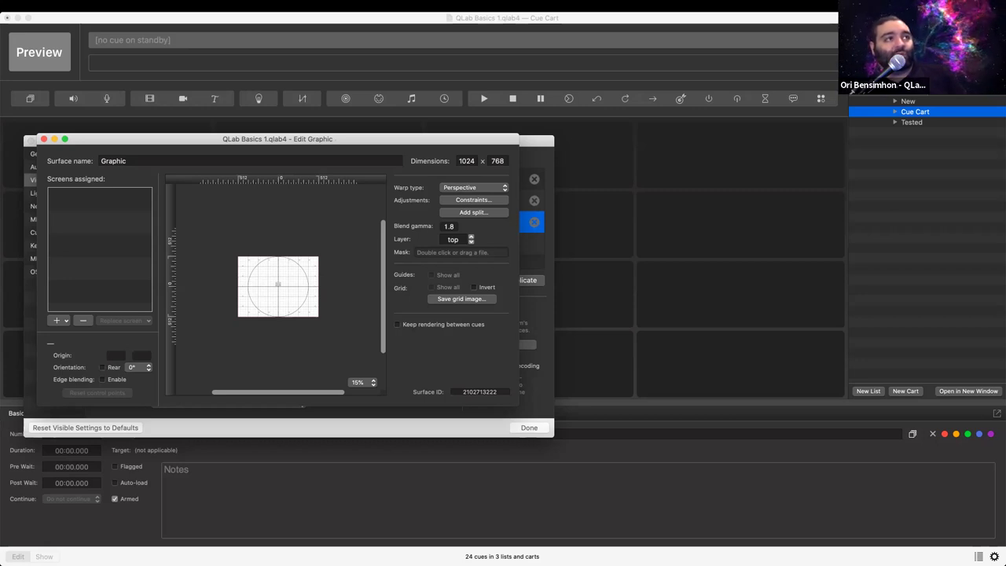
- Assign the XB271HK (1920×1080) screen to the Graphic surface and shift its origin to about -424, -132
{"action": "left_click", "coordinate": [56, 319]}
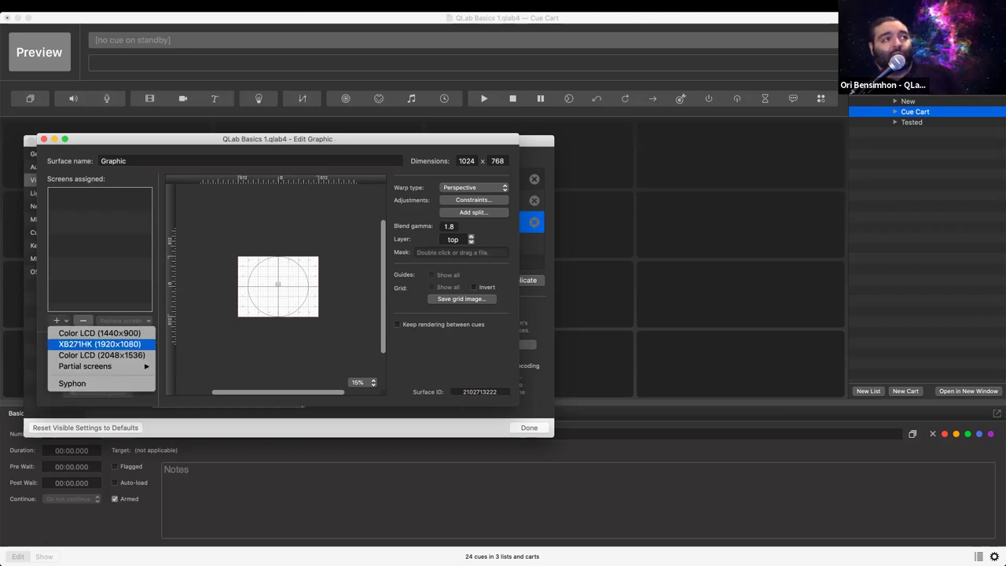
{"action": "left_click", "coordinate": [99, 343]}
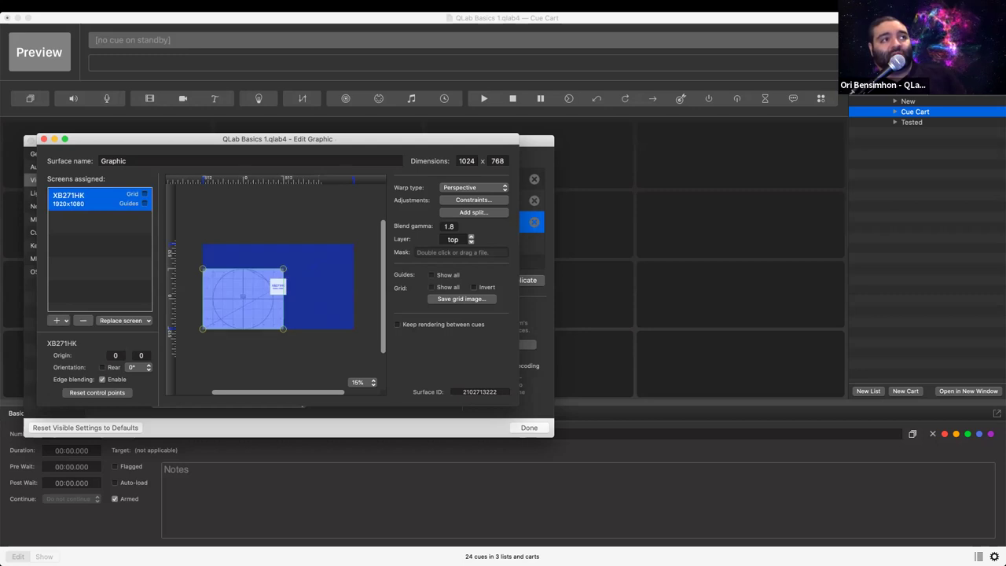
{"action": "left_click_drag", "start_coordinate": [314, 287], "coordinate": [315, 287]}
{"action": "mouse_move", "coordinate": [244, 297]}
{"action": "left_mouse_down"}
{"action": "mouse_move", "coordinate": [213, 313]}
{"action": "mouse_move", "coordinate": [215, 301]}
{"action": "mouse_move", "coordinate": [226, 309]}
{"action": "mouse_move", "coordinate": [265, 295]}
{"action": "mouse_move", "coordinate": [243, 300]}
{"action": "left_mouse_up"}
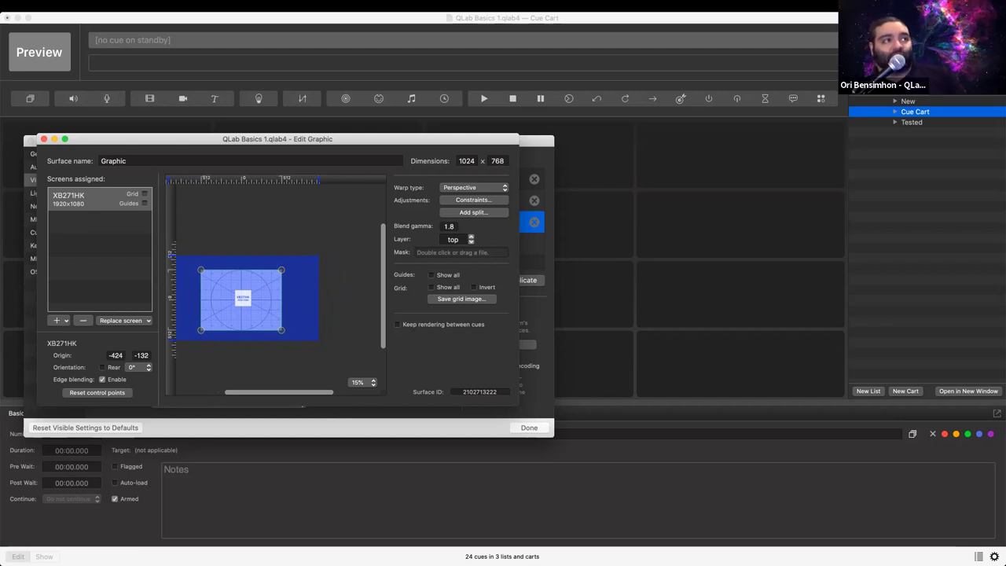
- Shift the XB271HK screen's horizontal origin to about -496 and nudge the screen on the canvas
{"action": "mouse_move", "coordinate": [116, 356]}
{"action": "left_mouse_down"}
{"action": "mouse_move", "coordinate": [115, 340]}
{"action": "mouse_move", "coordinate": [116, 393]}
{"action": "mouse_move", "coordinate": [116, 358]}
{"action": "left_mouse_up"}
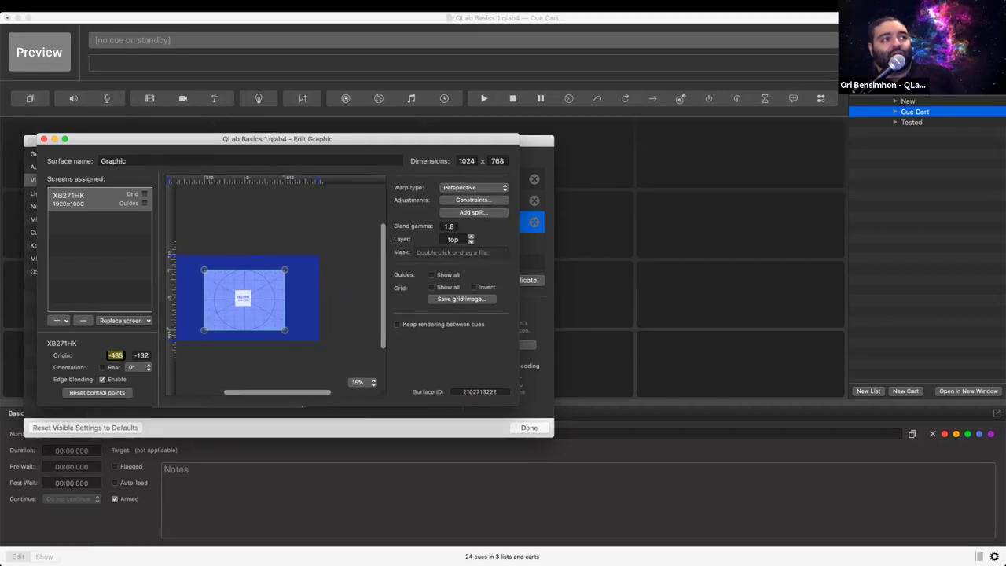
{"action": "left_click_drag", "start_coordinate": [118, 355], "coordinate": [114, 355]}
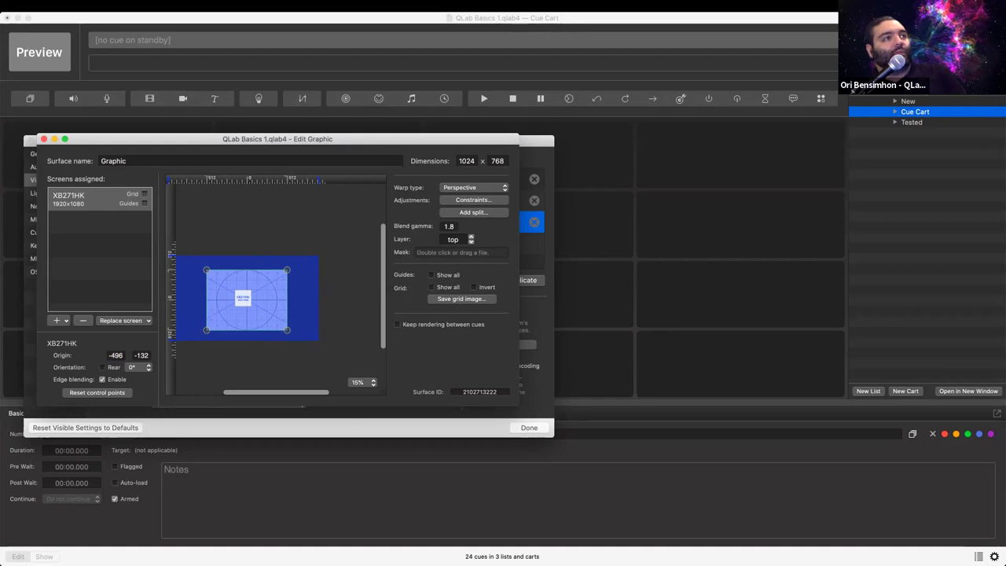
{"action": "left_click_drag", "start_coordinate": [242, 299], "coordinate": [248, 298]}
- Set the XB271HK screen's origin to 0, 0
{"action": "left_click", "coordinate": [116, 355]}
{"action": "type", "text": "0"}
{"action": "key", "text": "Tab"}
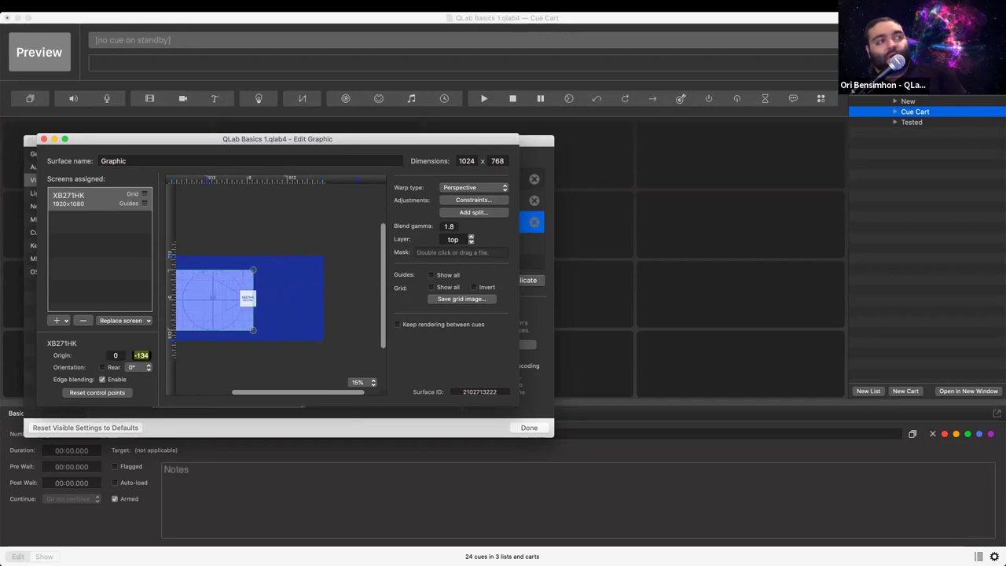
{"action": "type", "text": "0"}
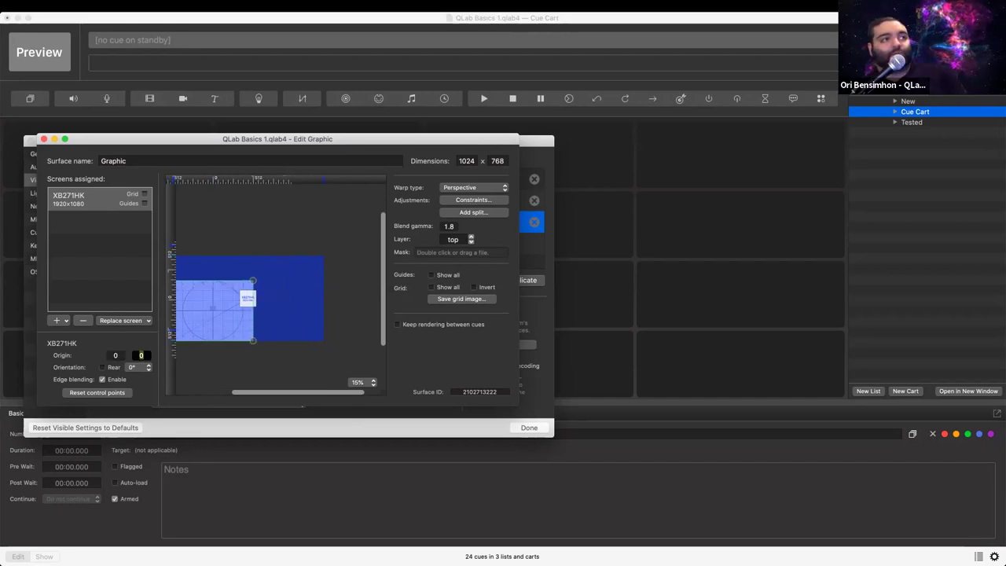
{"action": "scroll", "coordinate": [280, 291], "scroll_direction": "left", "scroll_amount": 6}
{"action": "scroll", "coordinate": [280, 291], "scroll_direction": "right", "scroll_amount": 1}
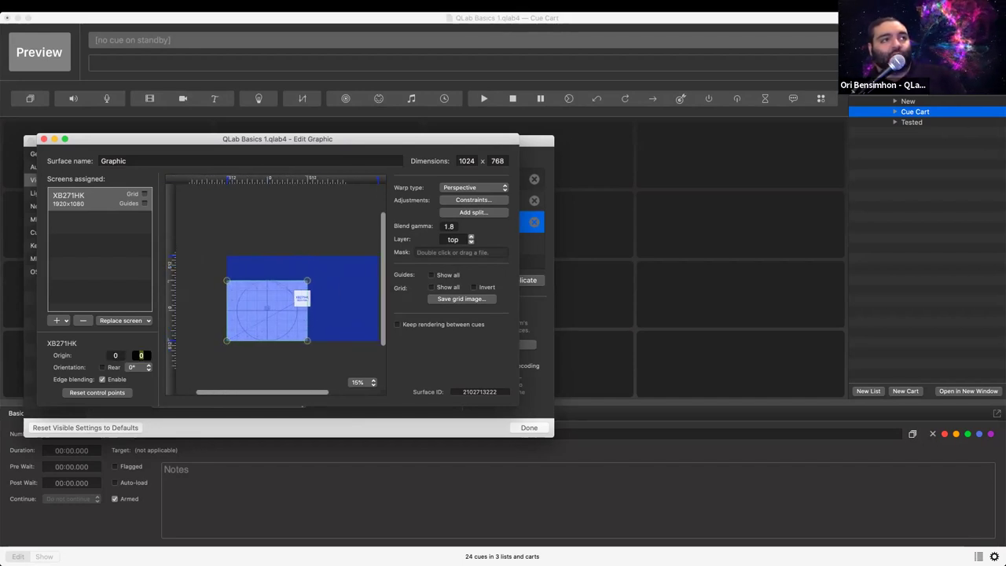
- Move the surface's upper-right control point to about 558, 463, then open and close the Audition window
{"action": "mouse_move", "coordinate": [308, 280]}
{"action": "left_mouse_down"}
{"action": "mouse_move", "coordinate": [295, 291]}
{"action": "mouse_move", "coordinate": [310, 275]}
{"action": "left_mouse_up"}
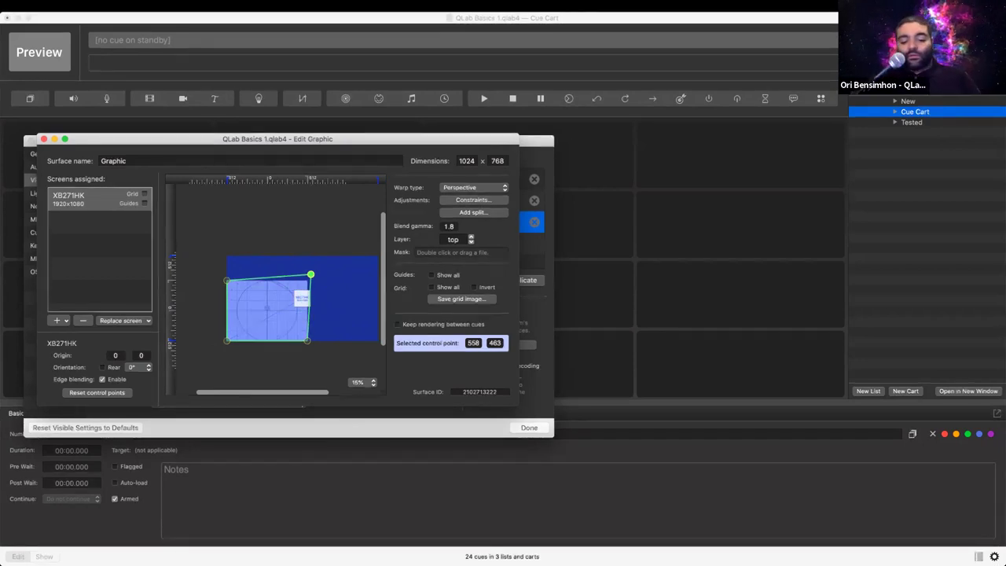
{"action": "key", "text": "super+shift+a"}
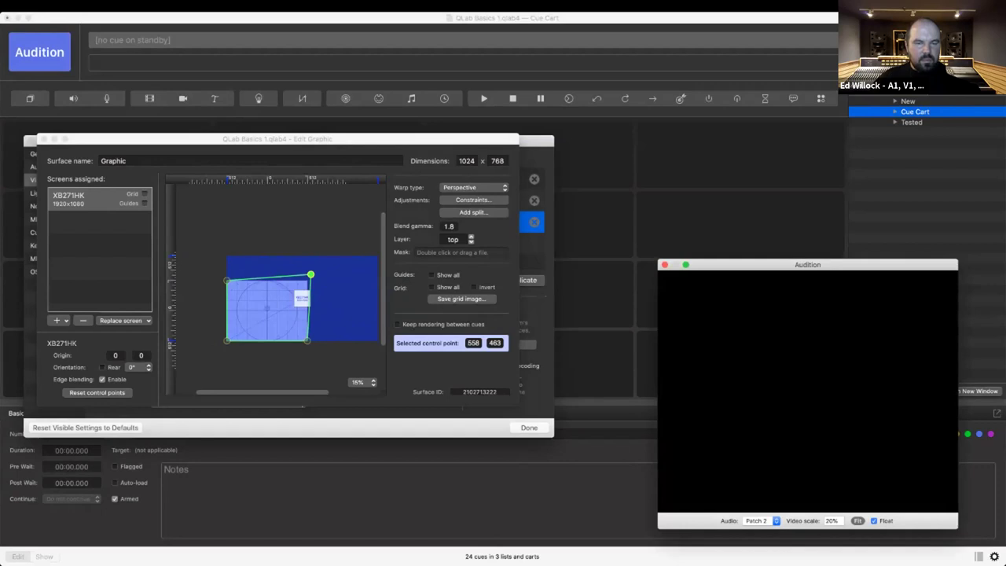
{"action": "left_click", "coordinate": [432, 287]}
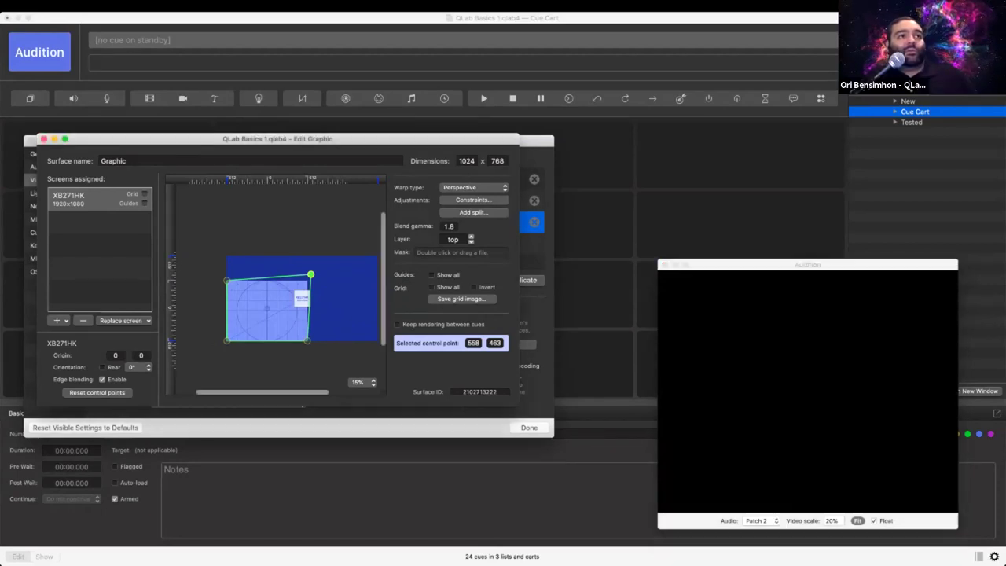
{"action": "key", "text": "Escape"}
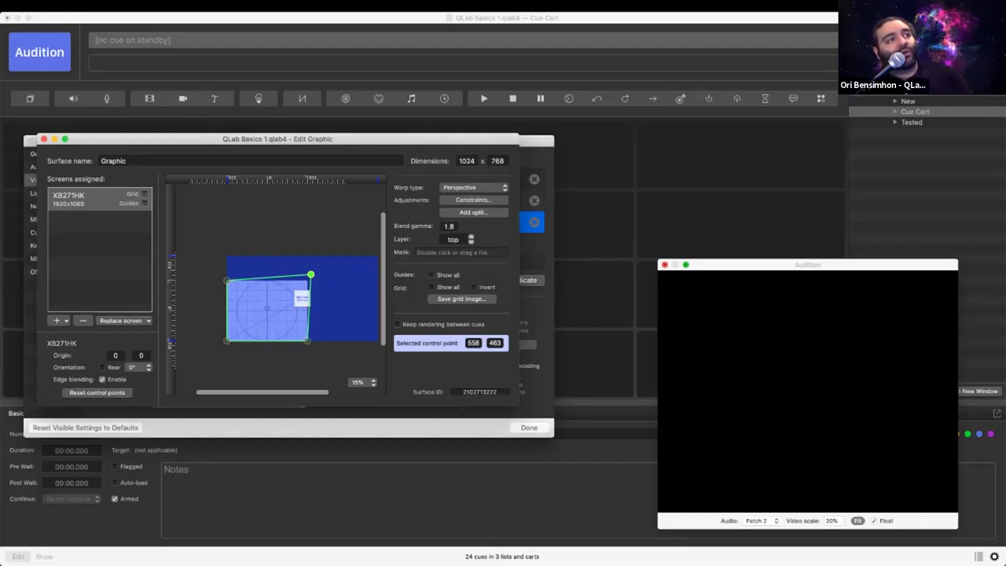
{"action": "left_click", "coordinate": [664, 265]}
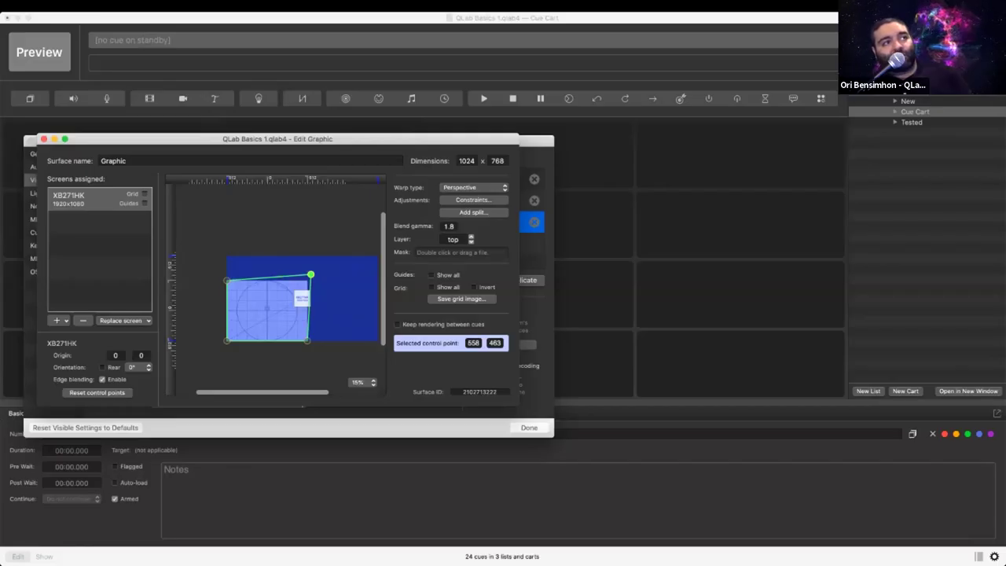
- Warp the surface by moving its upper-right control point inward to about -170, -77, and close the surface editor
{"action": "left_click_drag", "start_coordinate": [311, 274], "coordinate": [253, 317]}
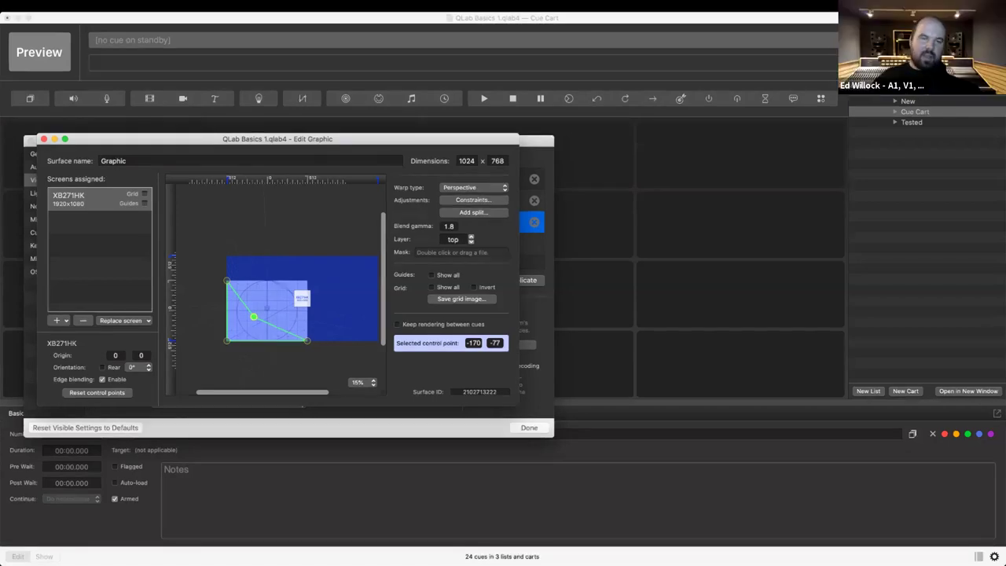
{"action": "left_click", "coordinate": [44, 138]}
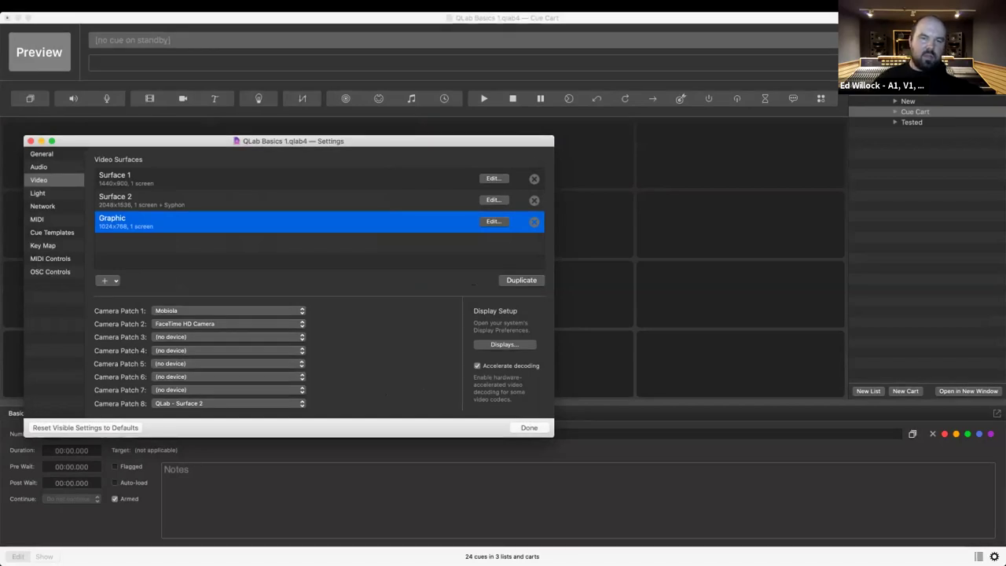
- Remove the XB271HK screen from the Graphic surface and browse that display's 2 wide partial screens
{"action": "left_click", "coordinate": [492, 221]}
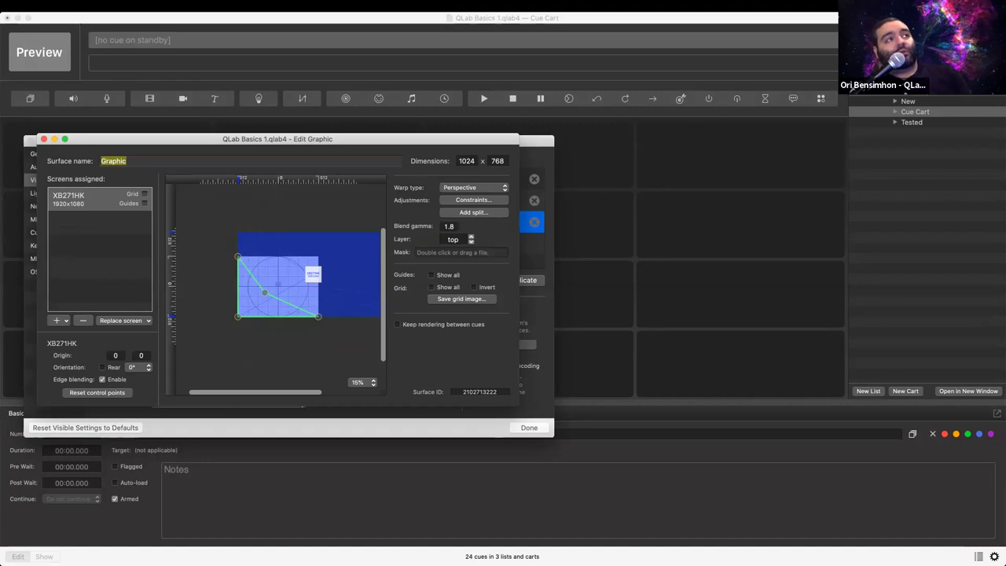
{"action": "left_click", "coordinate": [83, 320]}
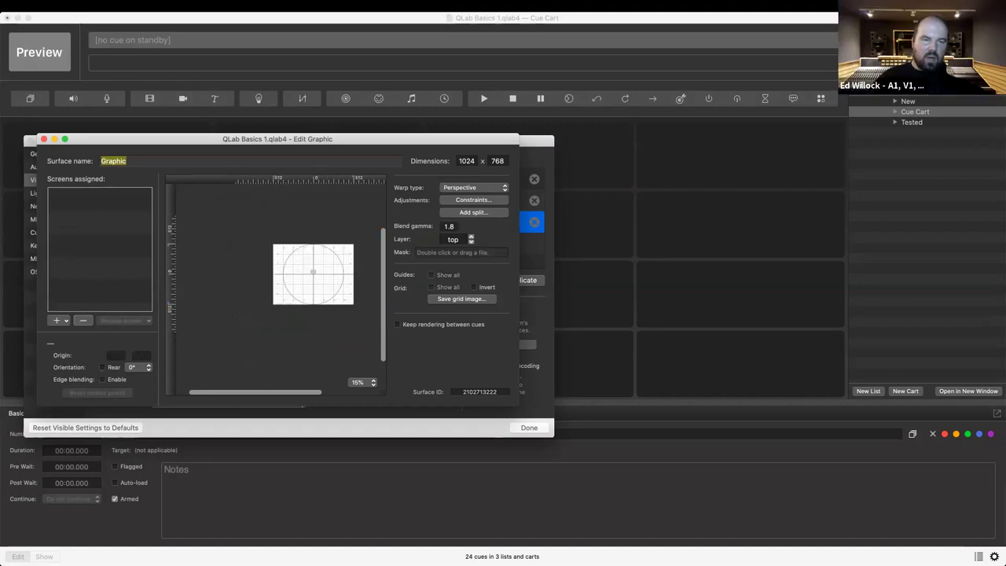
{"action": "left_click", "coordinate": [58, 319]}
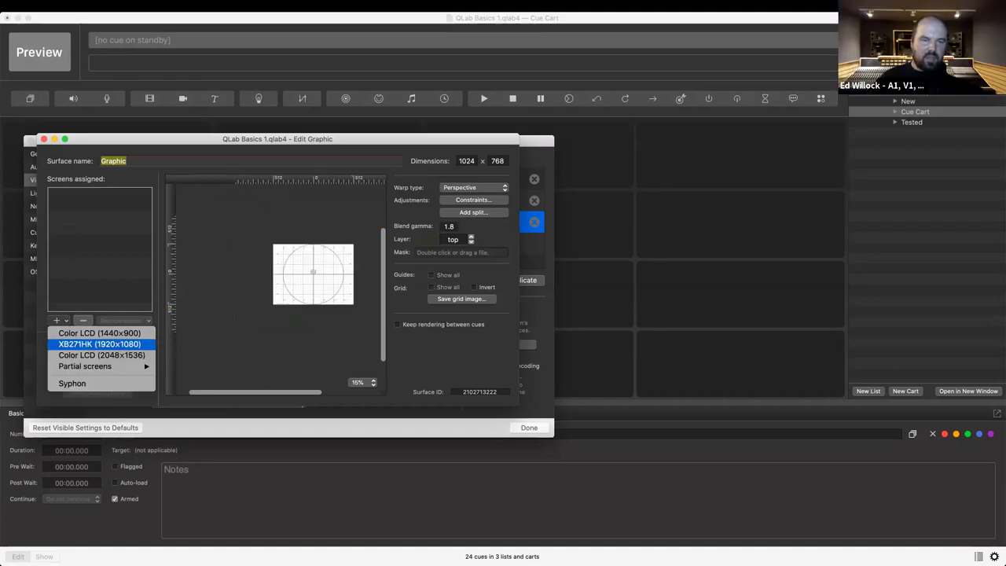
{"action": "mouse_move", "coordinate": [87, 366]}
{"action": "mouse_move", "coordinate": [189, 366]}
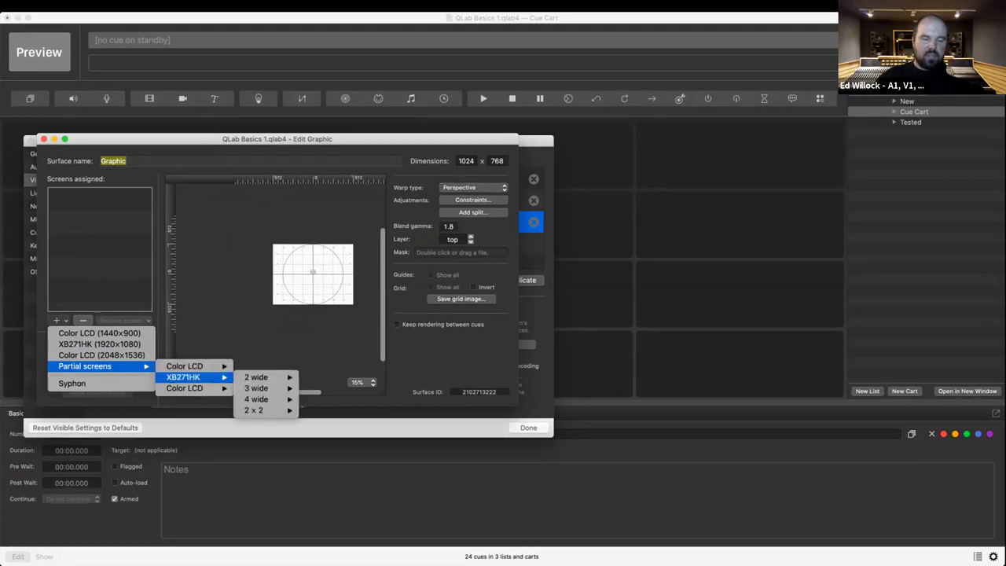
{"action": "mouse_move", "coordinate": [258, 377]}
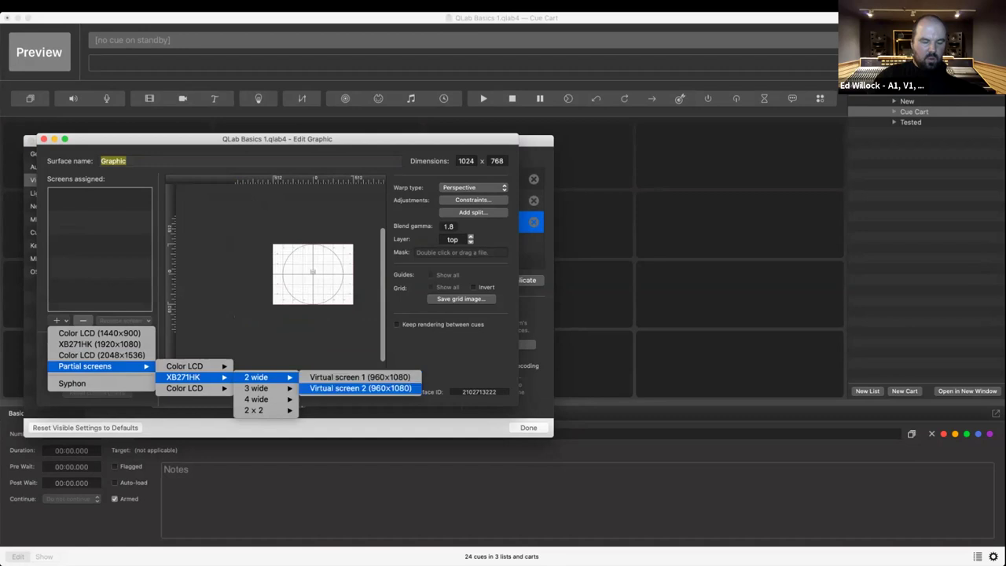
{"action": "left_click", "coordinate": [359, 388]}
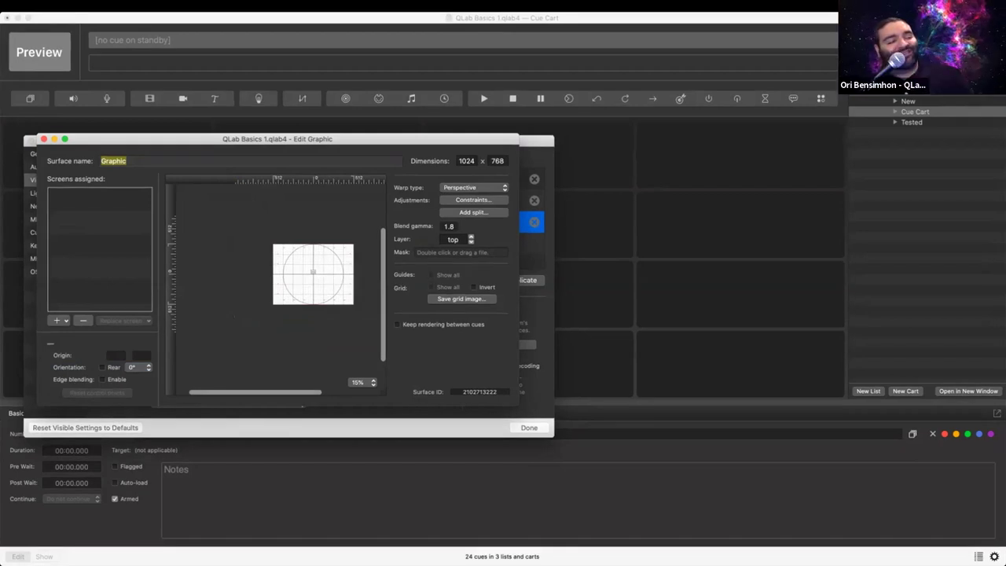
- Close the surface editor and delete the Graphic surface
{"action": "key", "text": "super+w"}
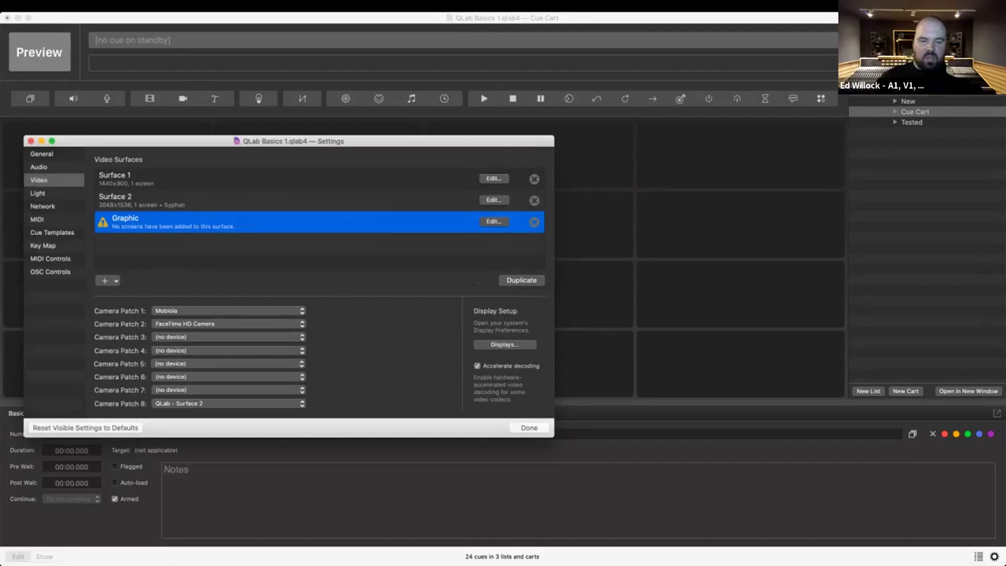
{"action": "left_click", "coordinate": [534, 222]}
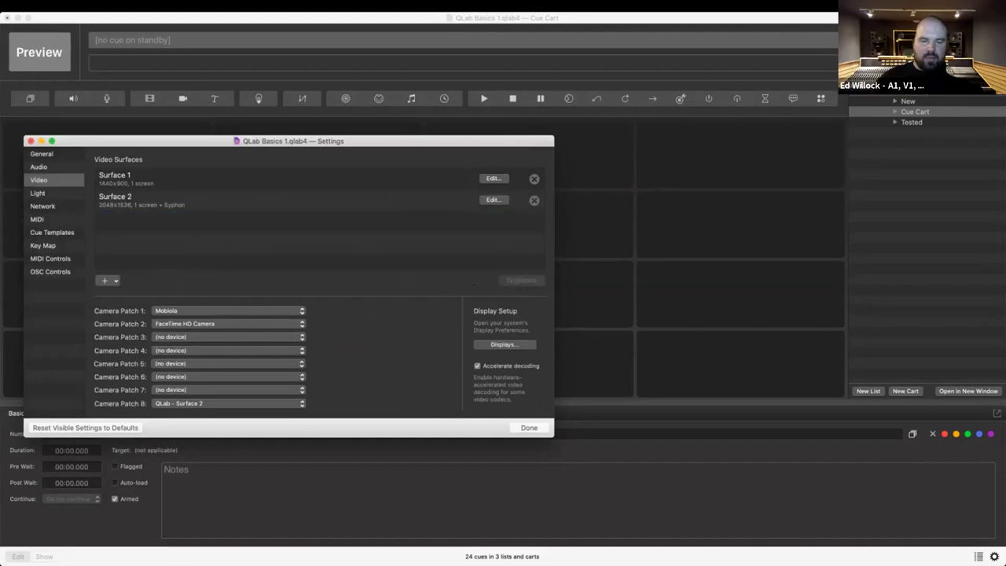
- Close the workspace settings and set the Cue Cart's grid size to 8 x 8
{"action": "left_click", "coordinate": [30, 141]}
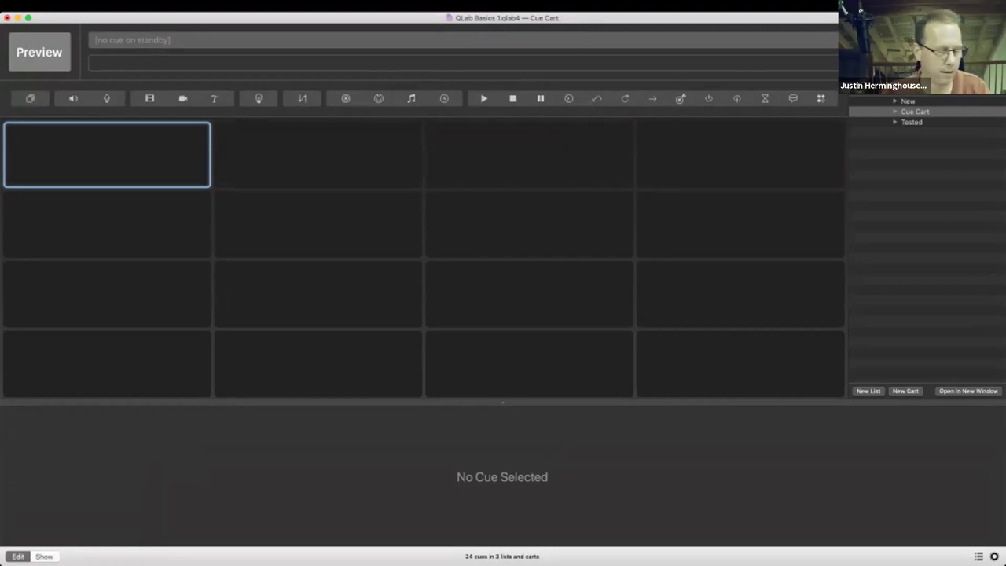
{"action": "left_click", "coordinate": [107, 224]}
{"action": "left_click", "coordinate": [915, 112]}
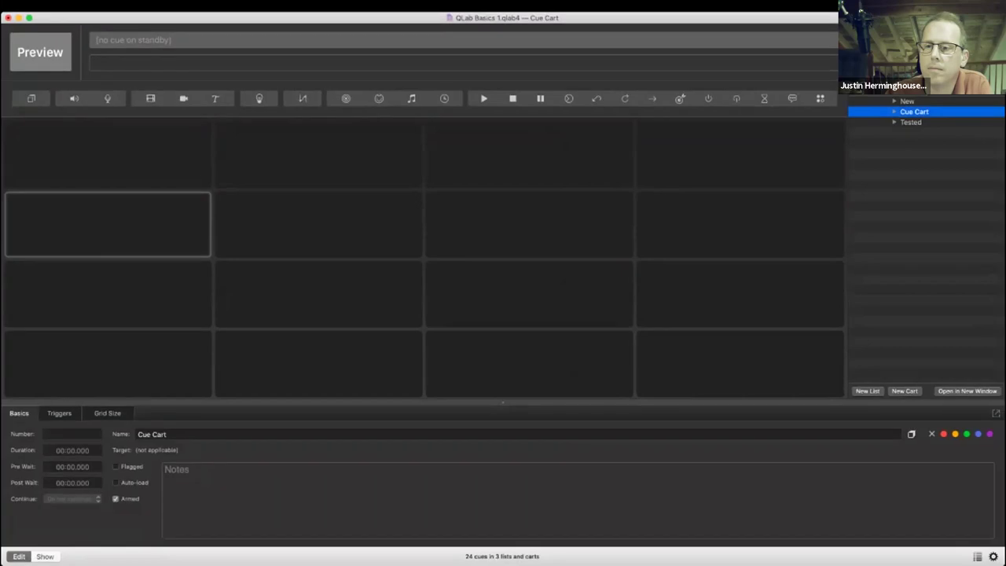
{"action": "left_click", "coordinate": [108, 413]}
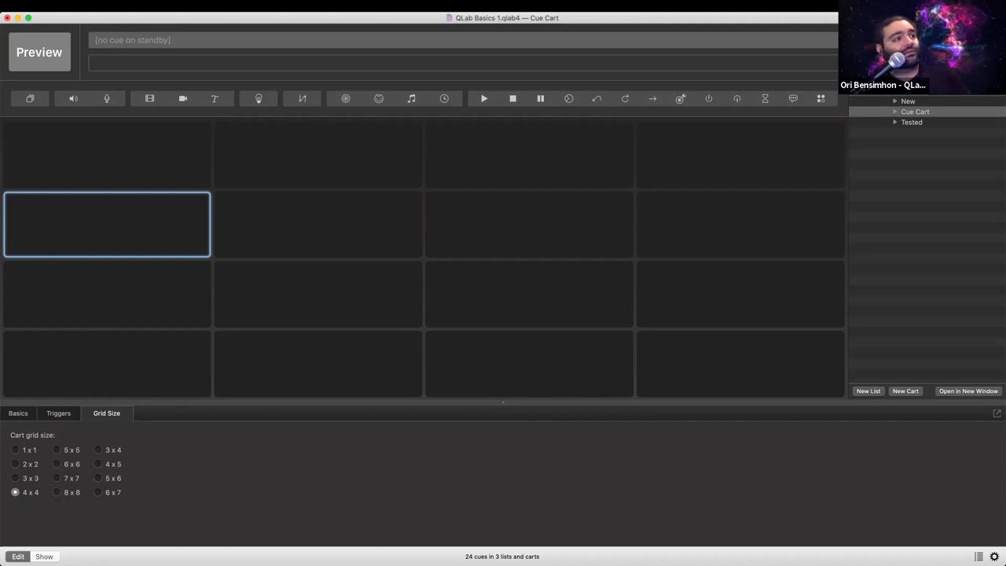
{"action": "left_click", "coordinate": [57, 491]}
{"action": "scroll", "coordinate": [423, 259], "scroll_direction": "up", "scroll_amount": 3}
{"action": "scroll", "coordinate": [423, 259], "scroll_direction": "down", "scroll_amount": 4}
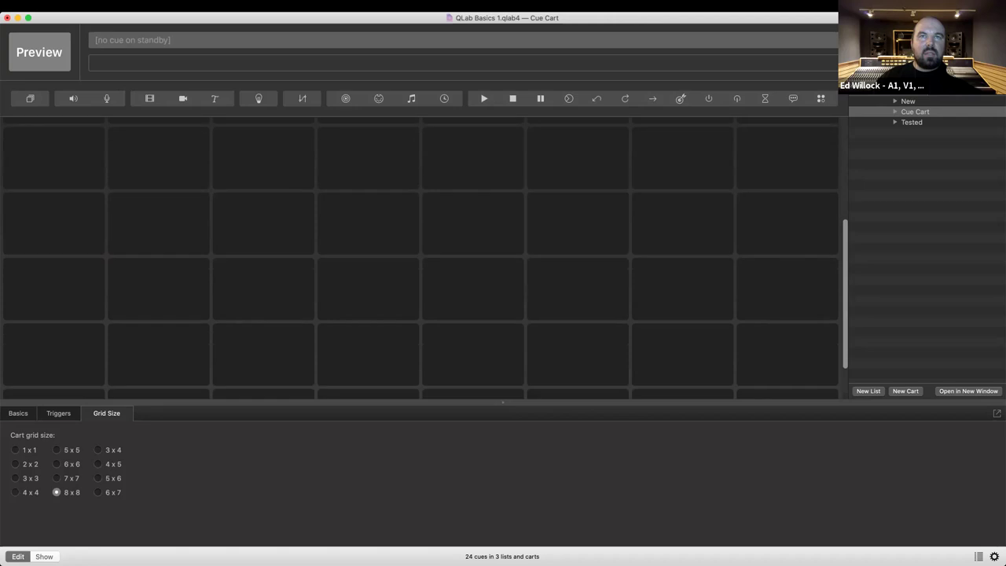
{"action": "scroll", "coordinate": [423, 259], "scroll_direction": "up", "scroll_amount": 6}
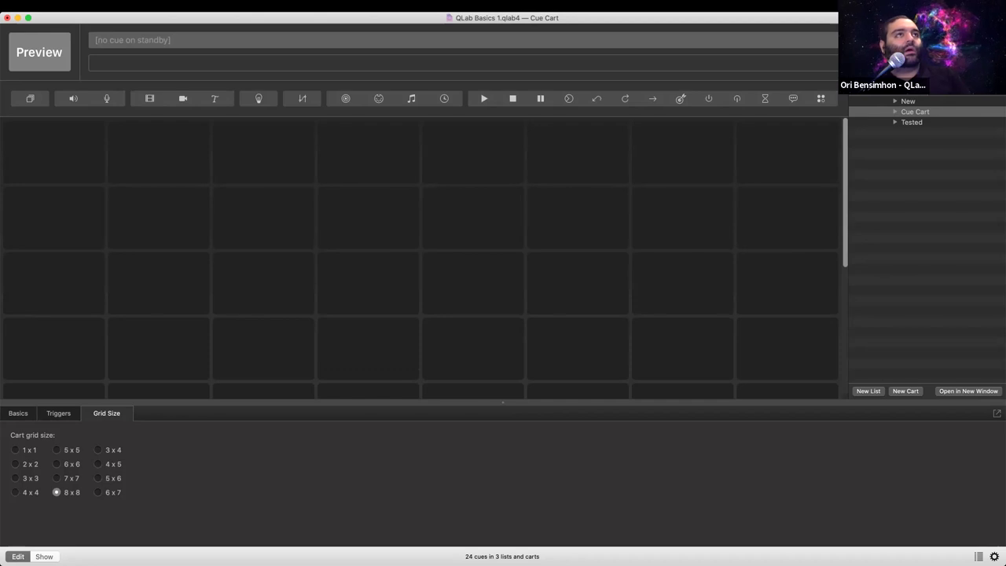
- Select various empty cells in the first two rows of the Cue Cart grid, finishing on the first cell
{"action": "left_click", "coordinate": [473, 153]}
{"action": "left_click", "coordinate": [367, 152]}
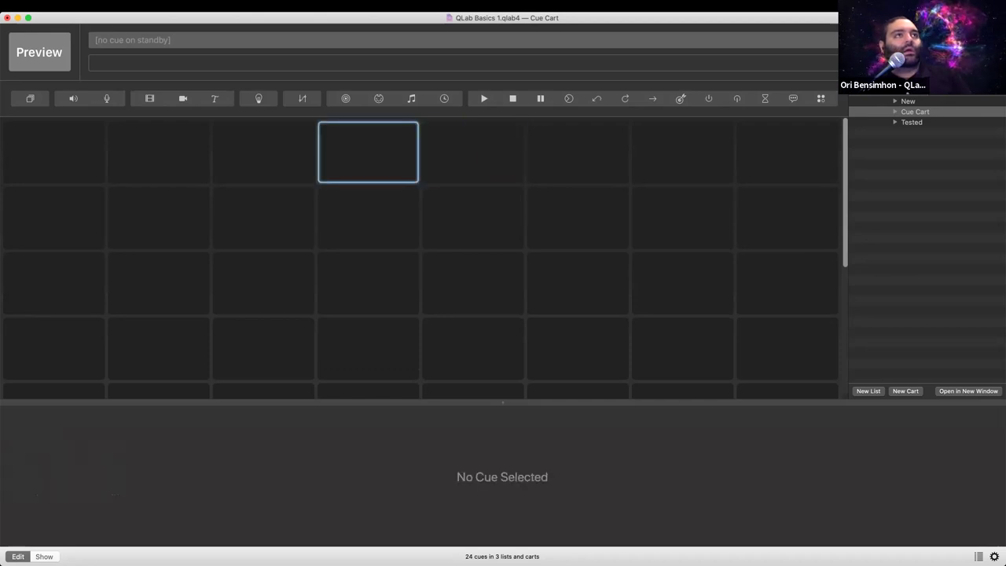
{"action": "left_click", "coordinate": [263, 218]}
{"action": "left_click", "coordinate": [159, 217]}
{"action": "left_click", "coordinate": [158, 153]}
{"action": "left_click", "coordinate": [54, 153]}
{"action": "left_click", "coordinate": [55, 218]}
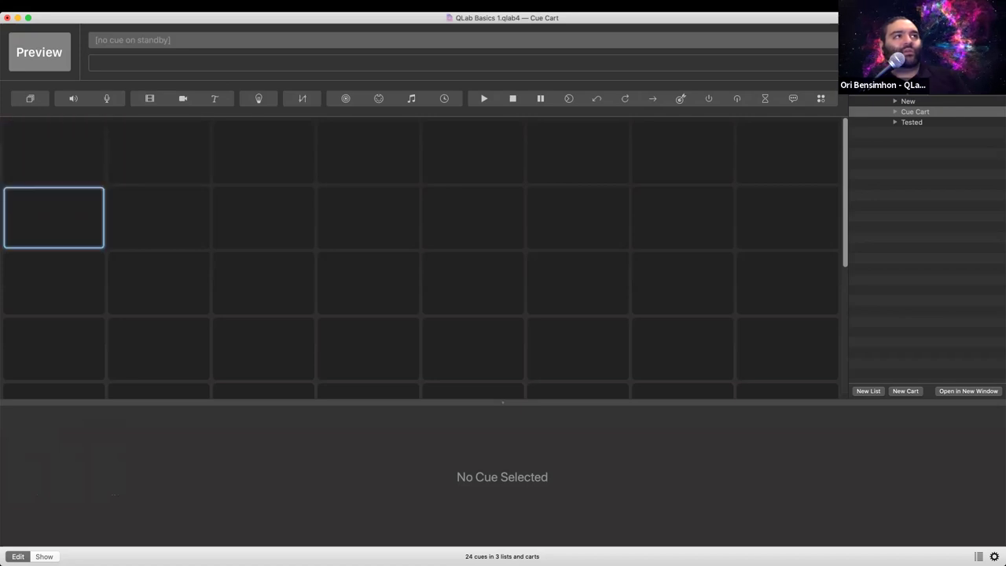
{"action": "left_click", "coordinate": [54, 152]}
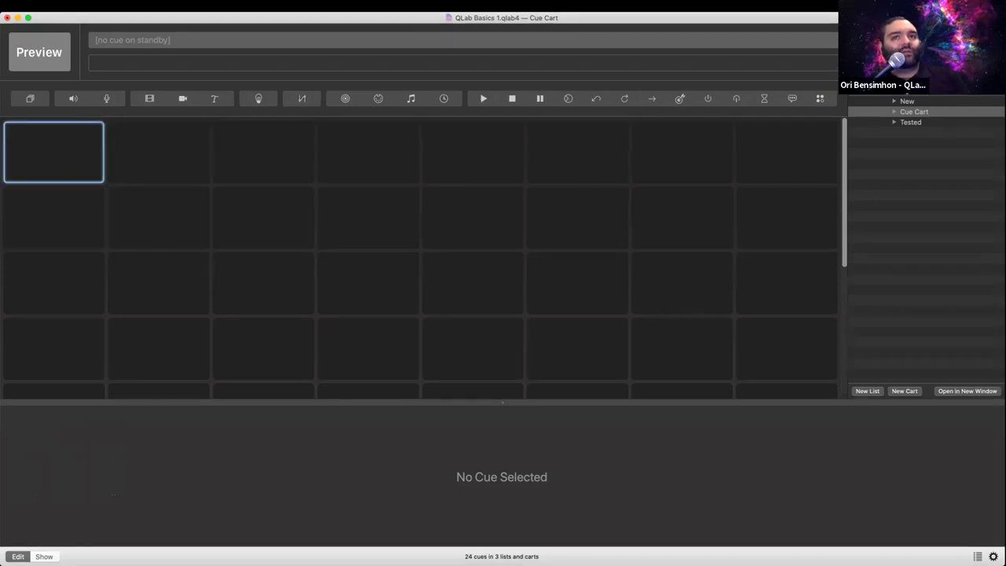
- Open the workspace settings and examine the audio patch assignments and the network cue destination patch, including its port number
{"action": "left_click", "coordinate": [993, 556]}
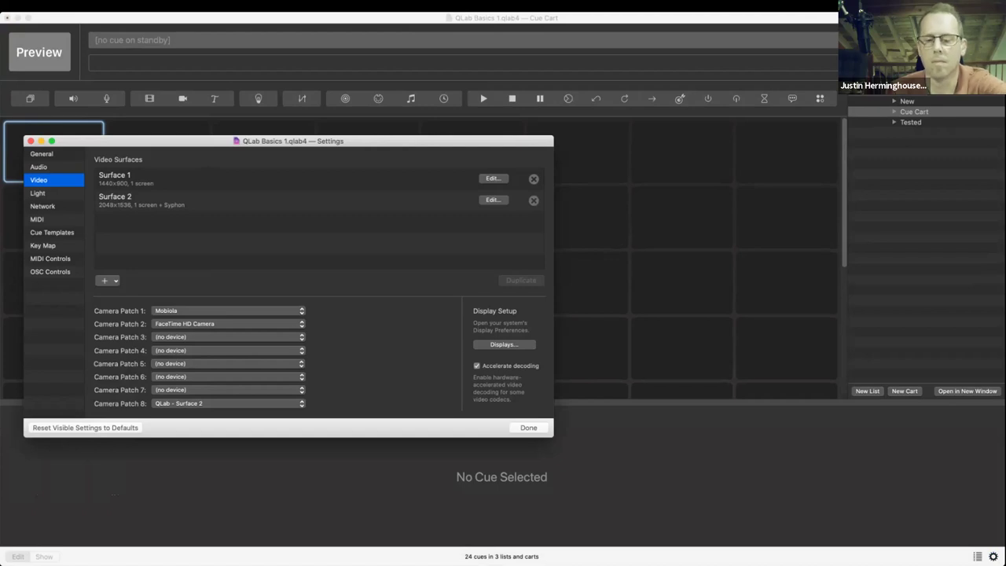
{"action": "left_click", "coordinate": [38, 166]}
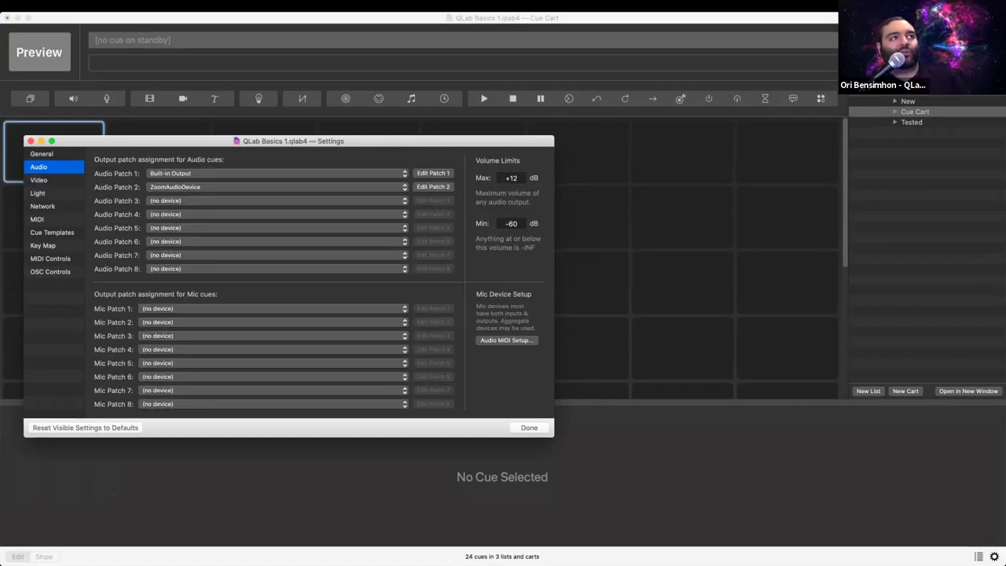
{"action": "left_click", "coordinate": [42, 206]}
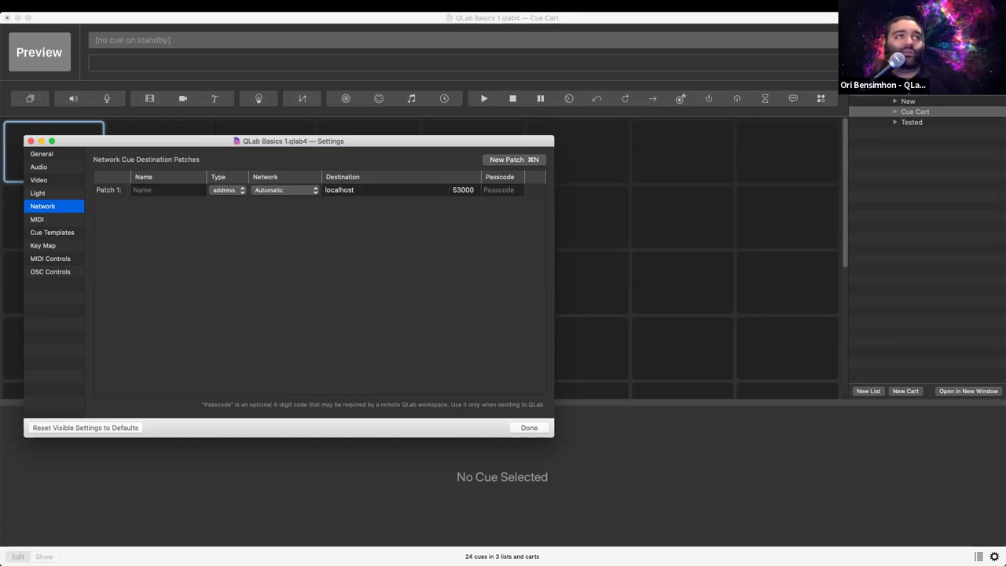
{"action": "key", "text": "Tab"}
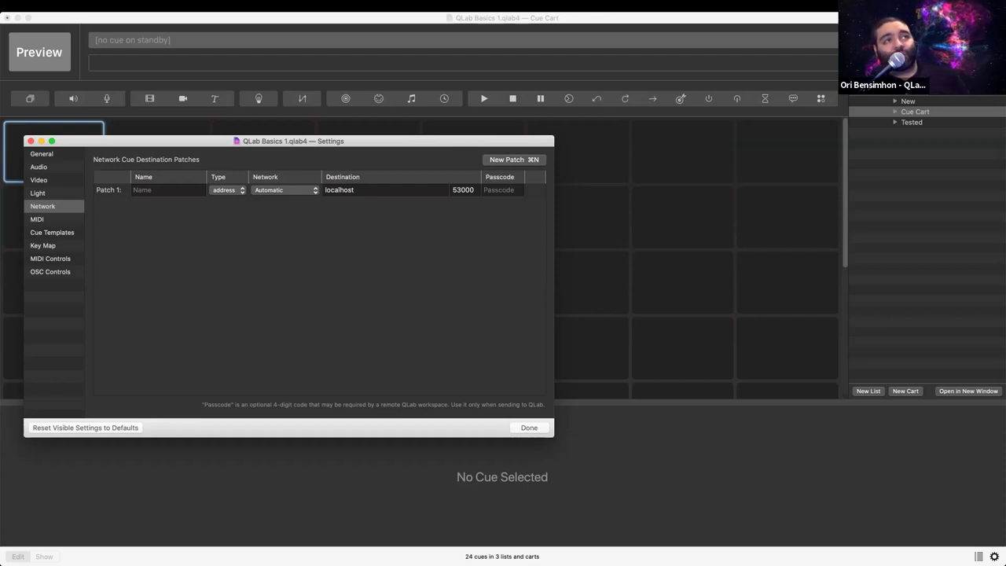
{"action": "left_click", "coordinate": [461, 189]}
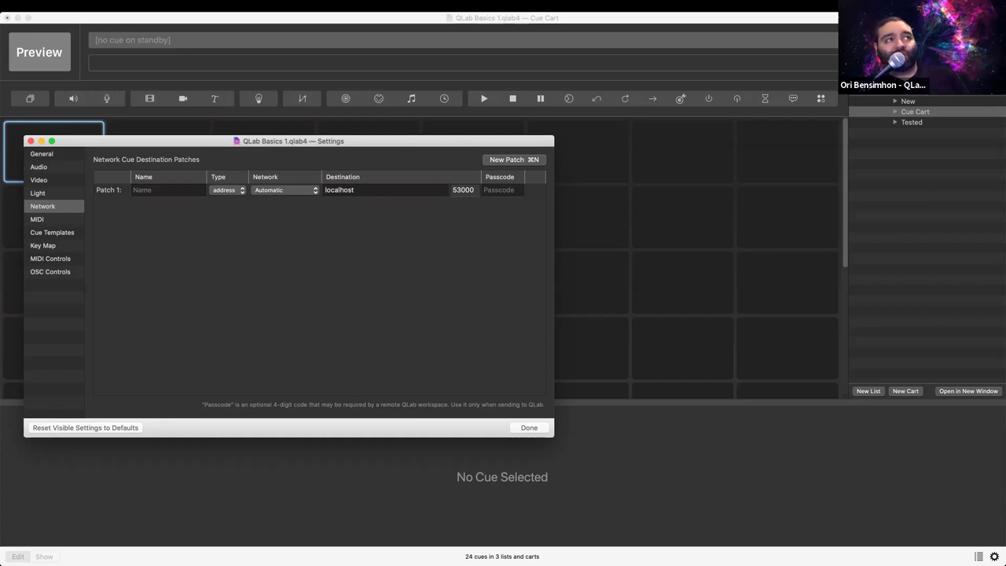
{"action": "key", "text": "Return"}
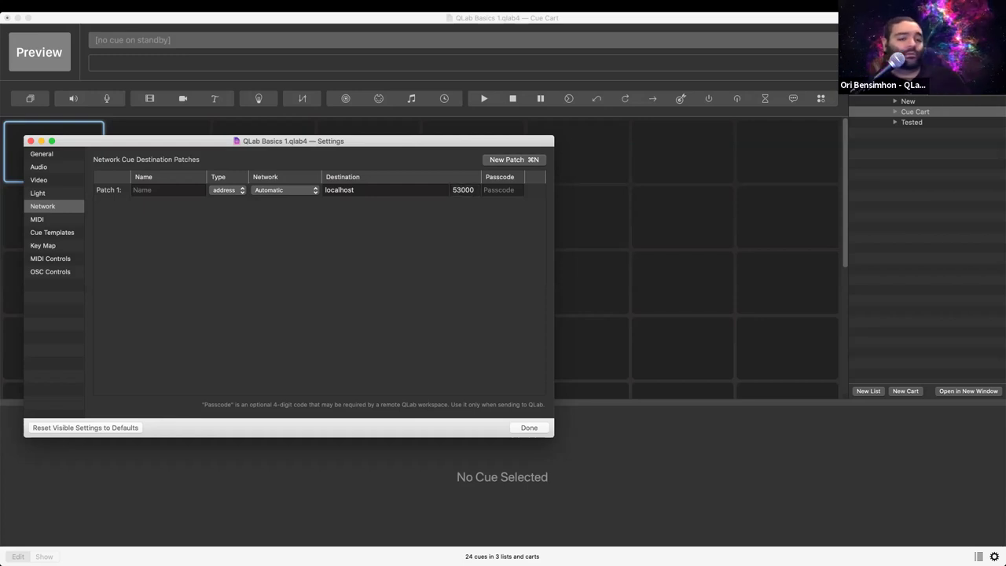